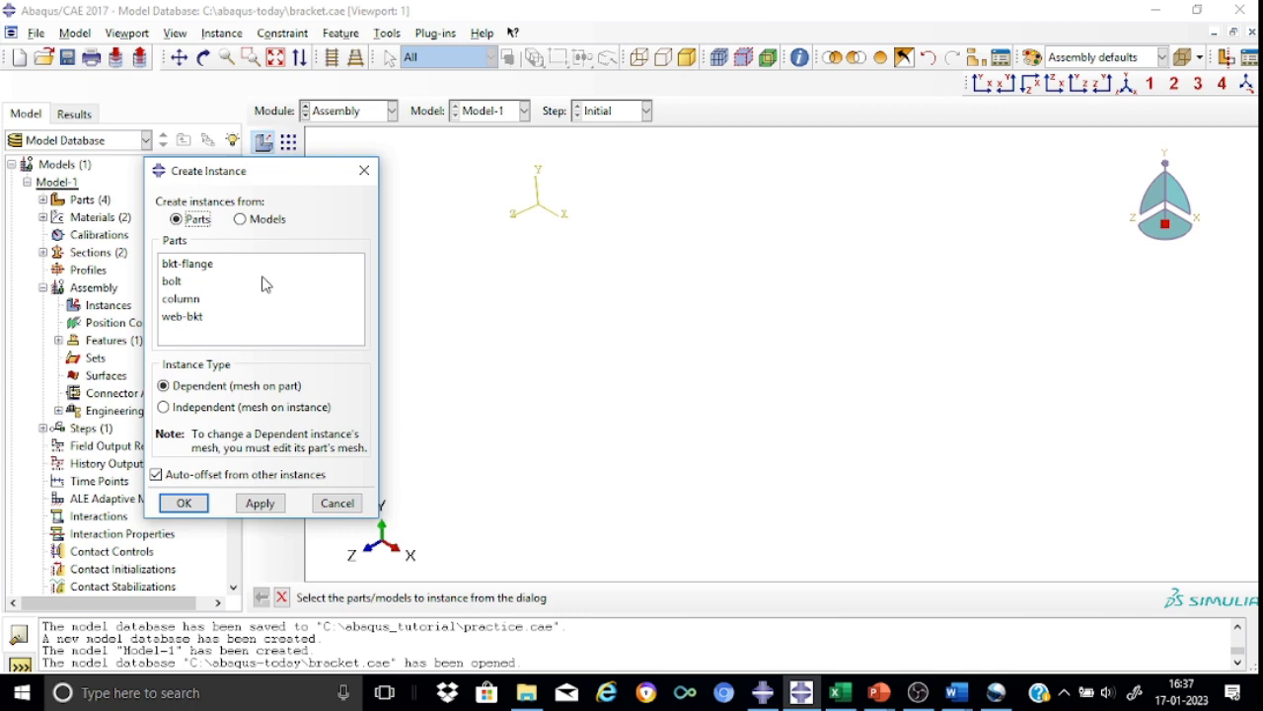
Step: Create a dependent instance of column and rotate it 90 degrees about the axis from 0,0,0 to 10,0,0
left_click(196, 300)
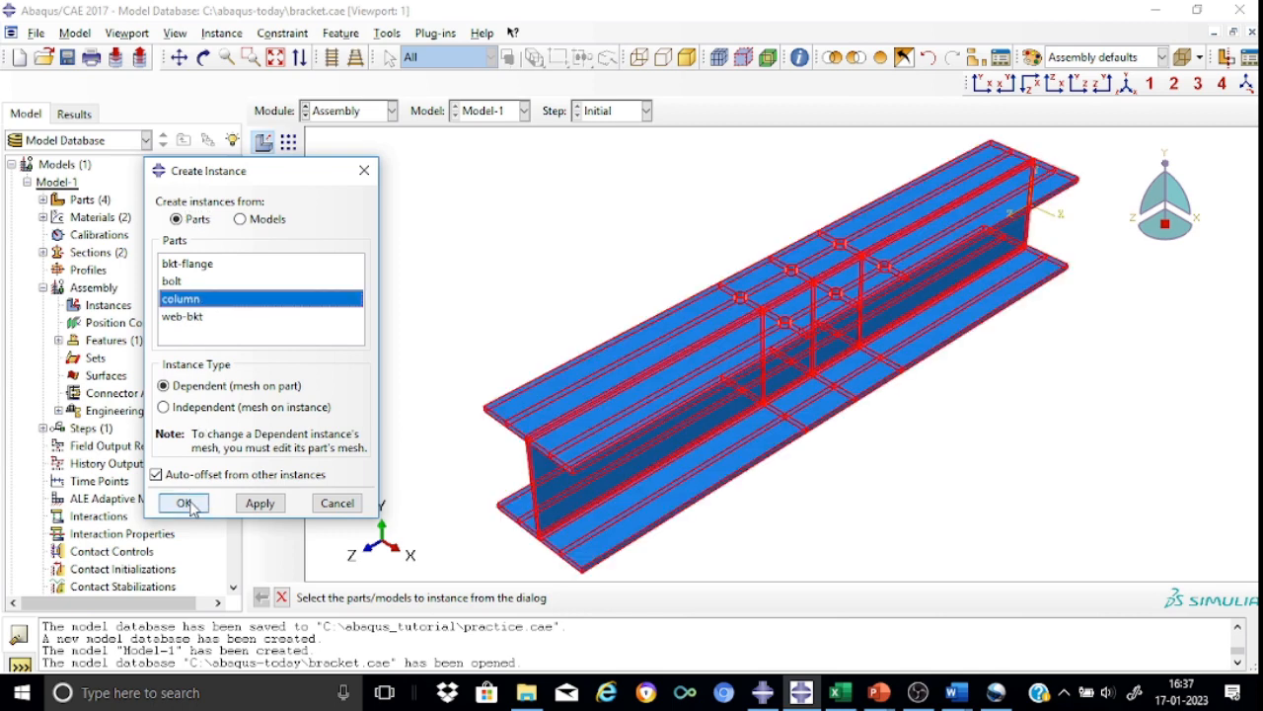
left_click(186, 504)
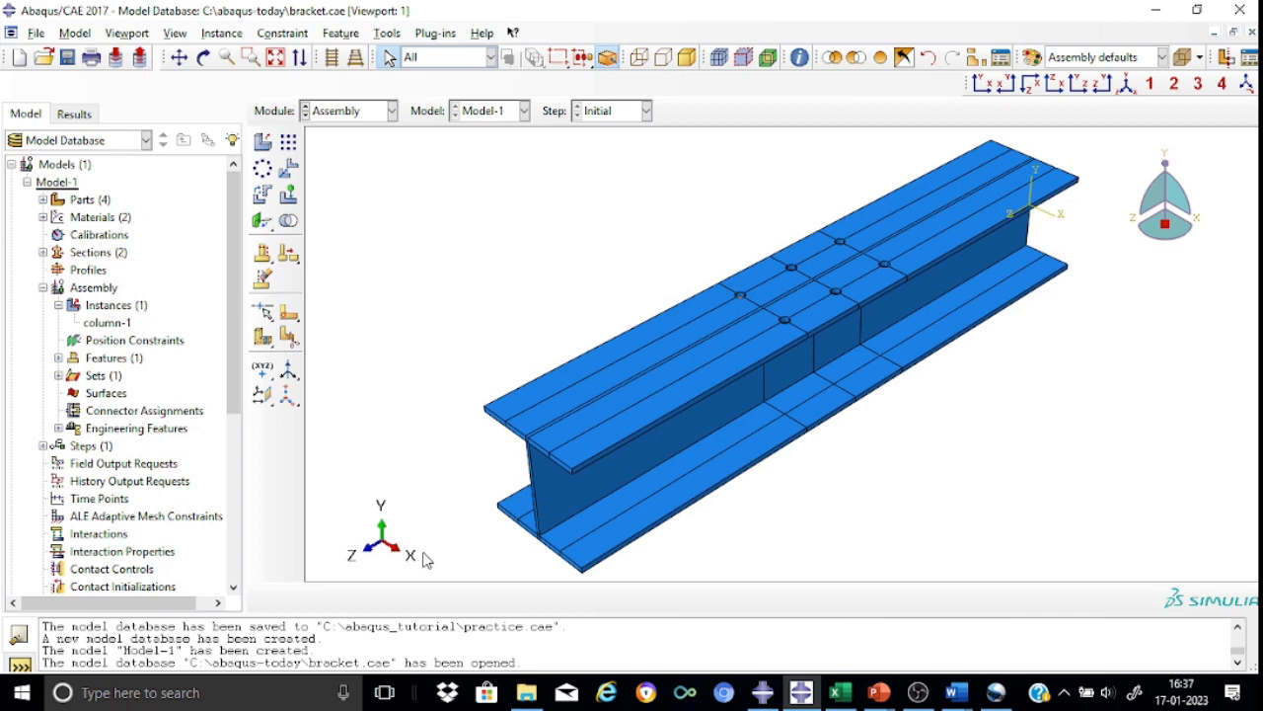
left_click(264, 194)
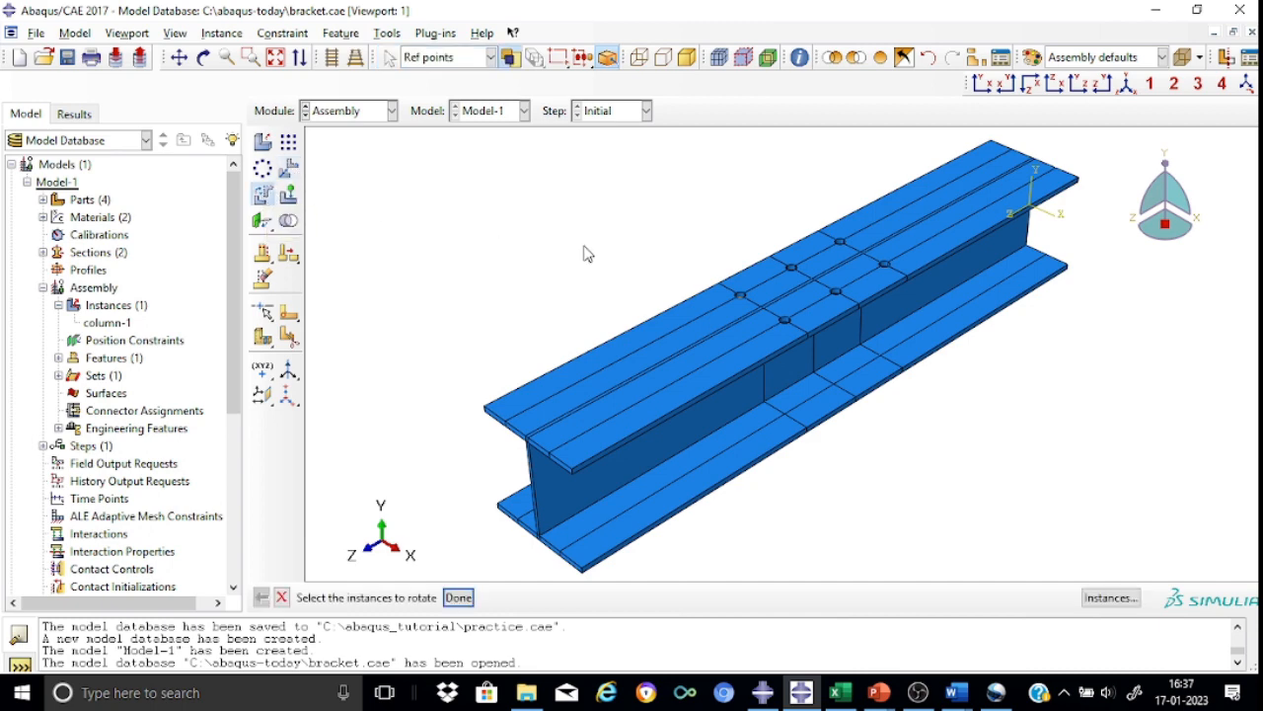
left_click_drag(639, 200, 1011, 511)
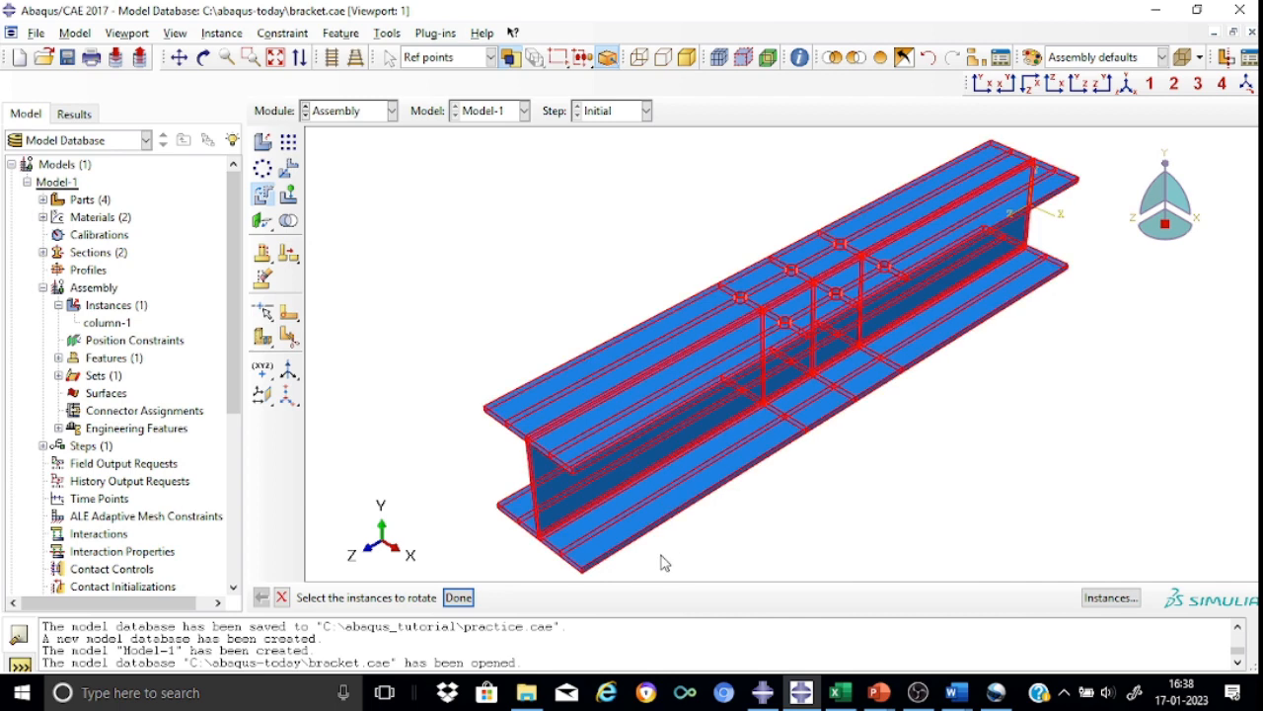
left_click(461, 598)
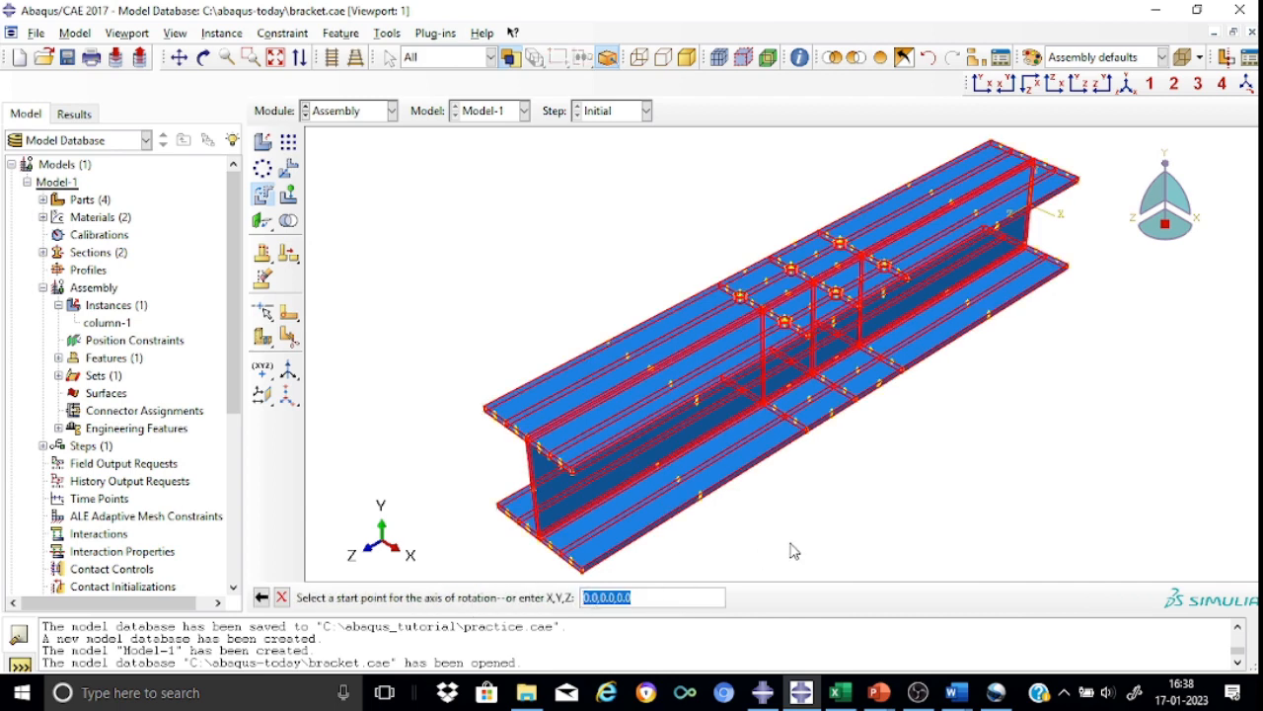
key("Return")
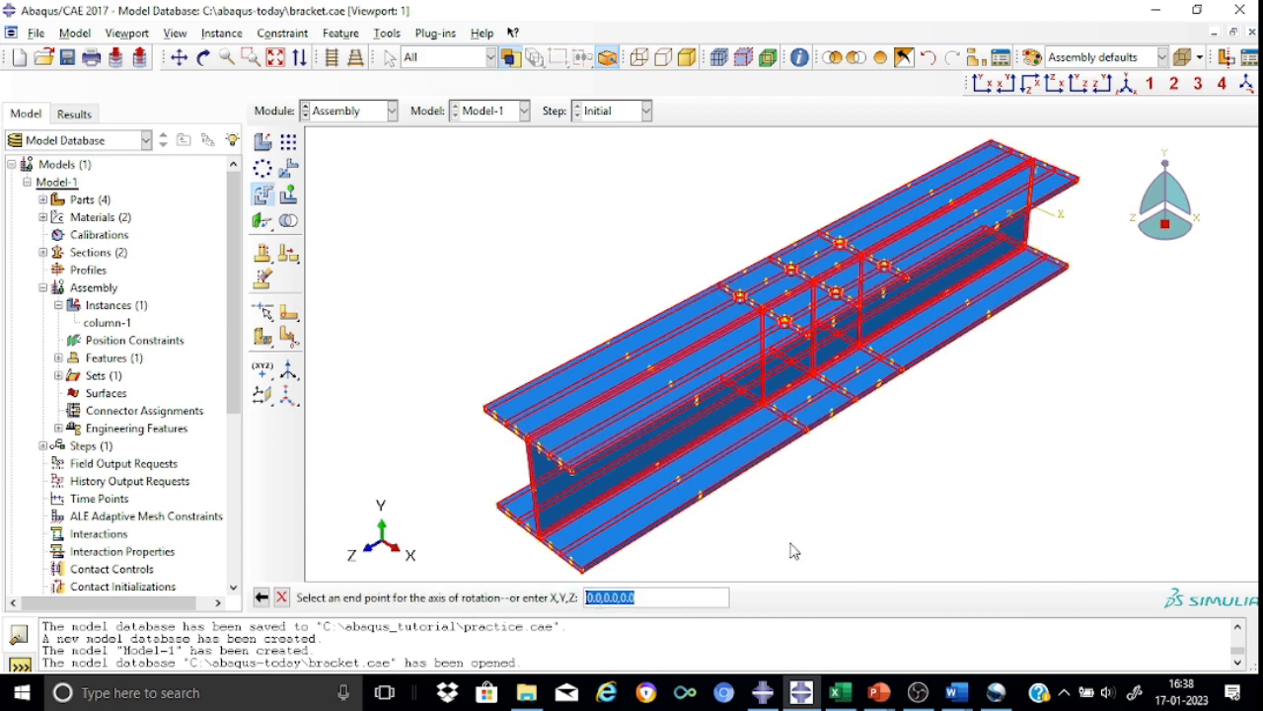
left_click(587, 597)
type("1")
key("Return")
key("Return")
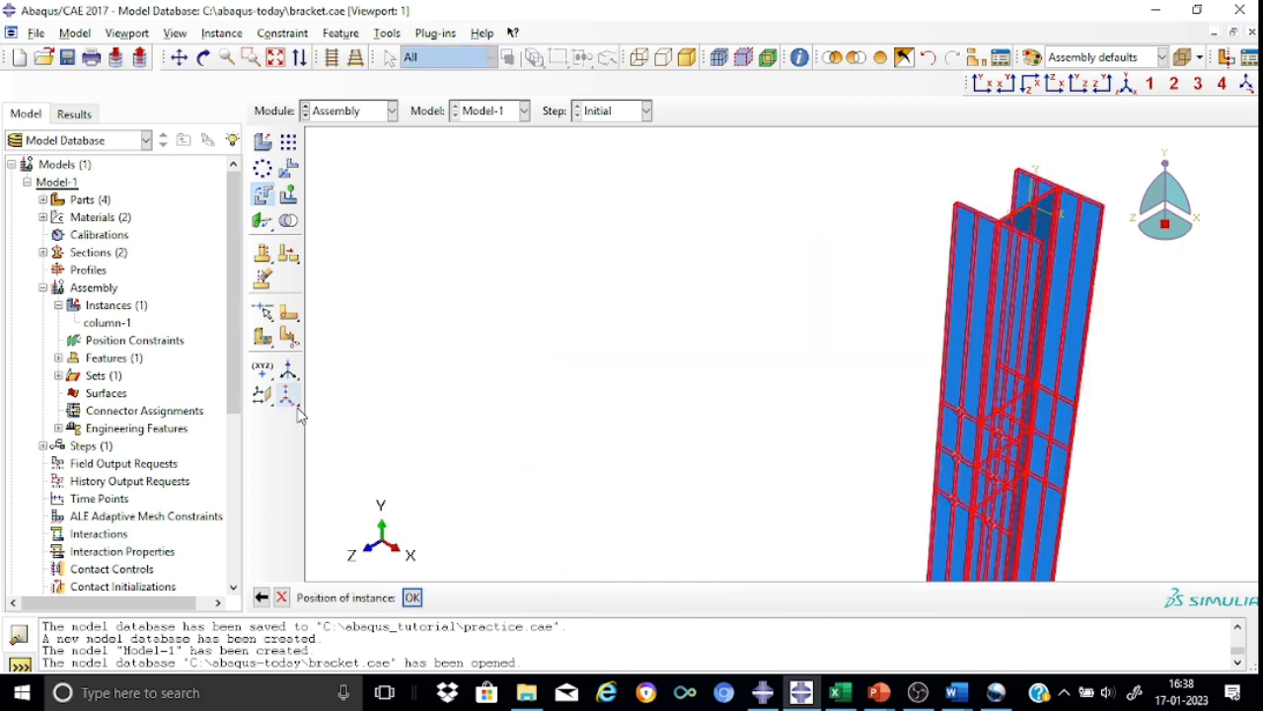
left_click(411, 598)
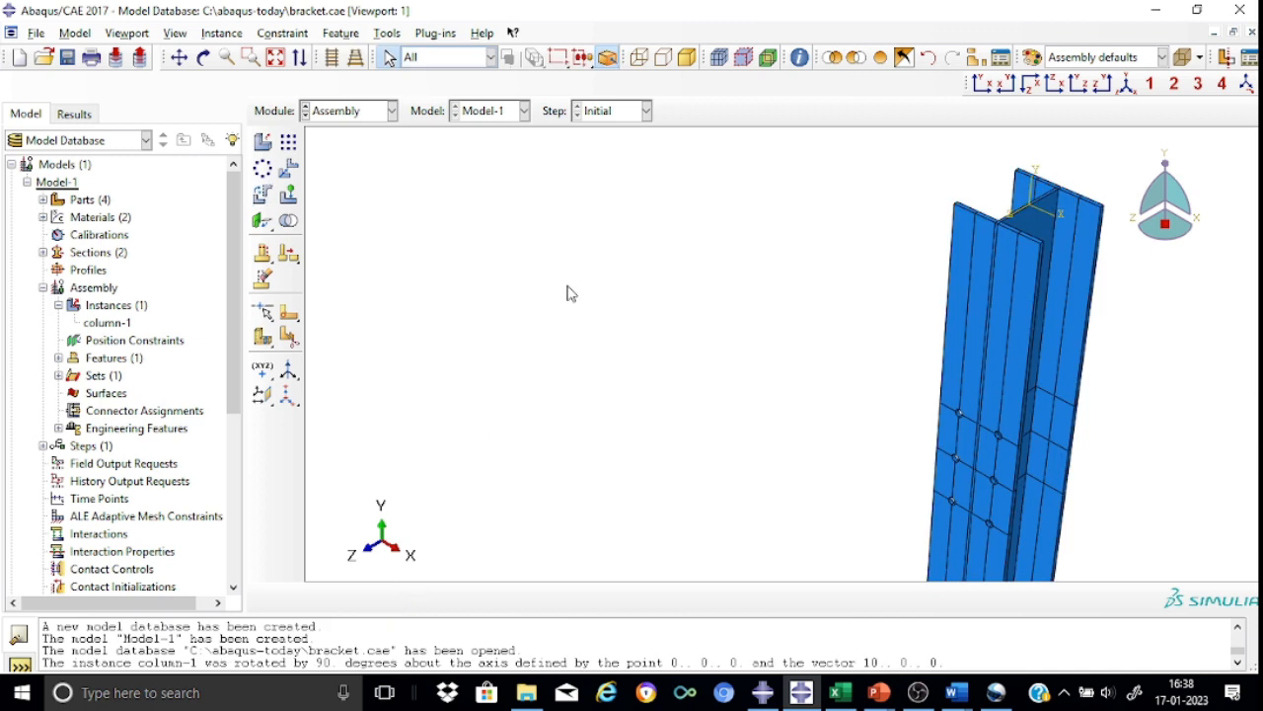
left_click(1125, 88)
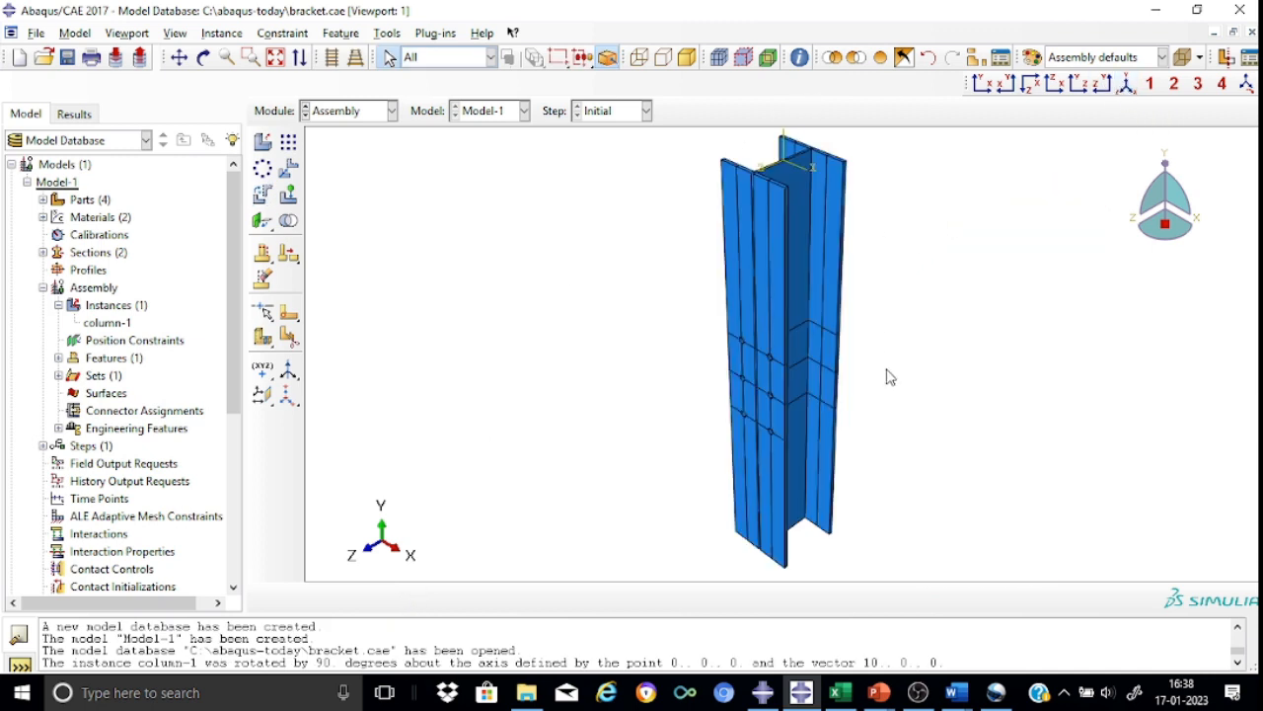
Step: Add a dependent instance of the bkt-flange part to the assembly, auto-offset from the column
left_click(263, 145)
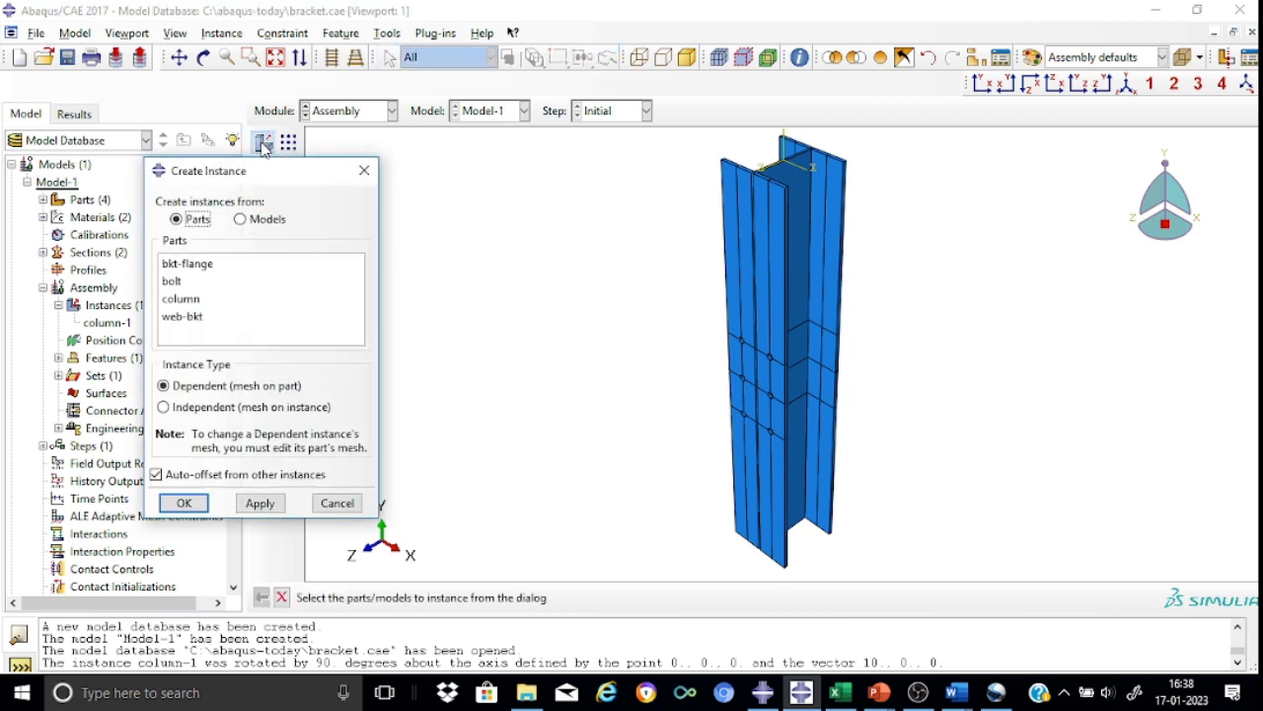
left_click(205, 268)
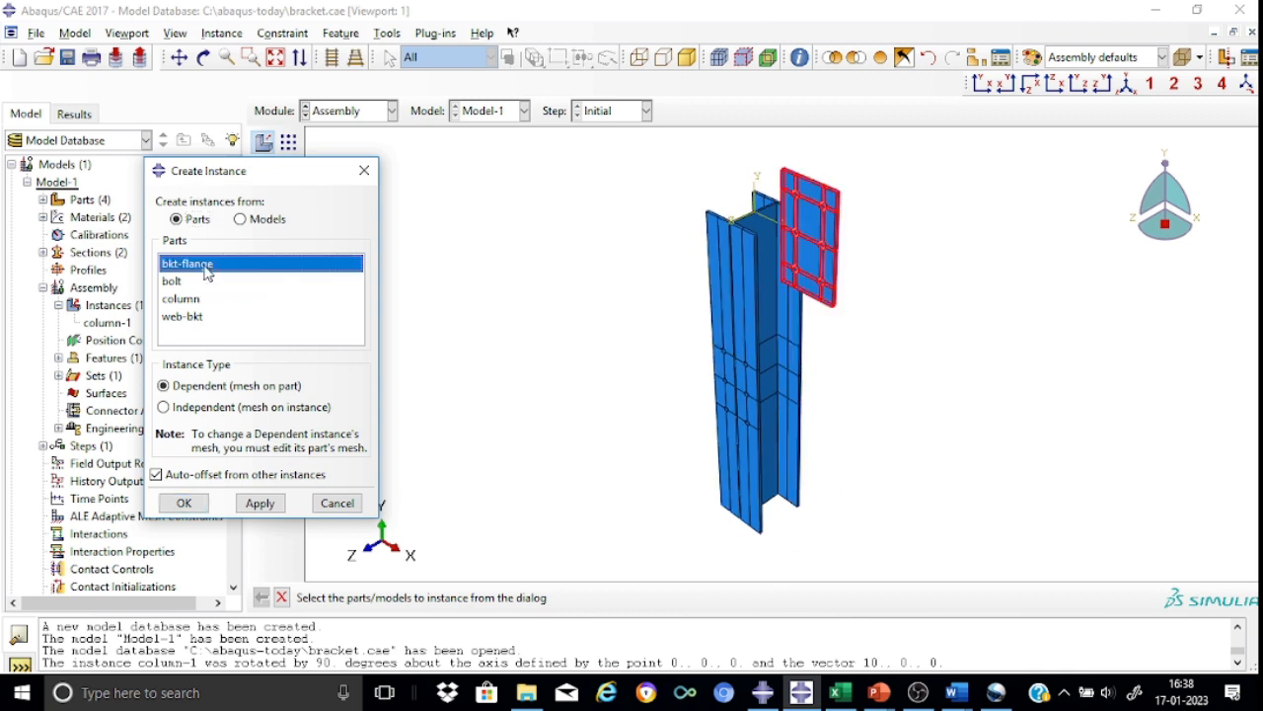
left_click(185, 504)
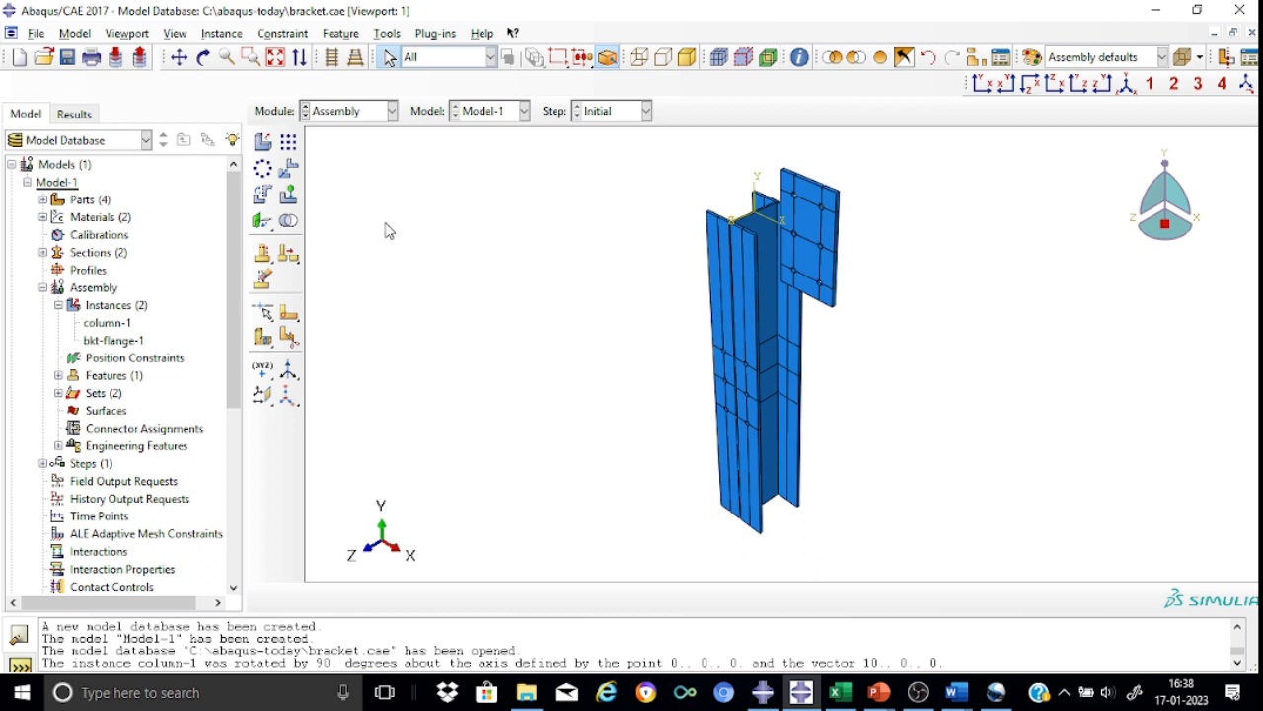
Step: Translate the bkt-flange instance by 400 along Z, from 0,0,0 to 0,0,400
left_click(289, 169)
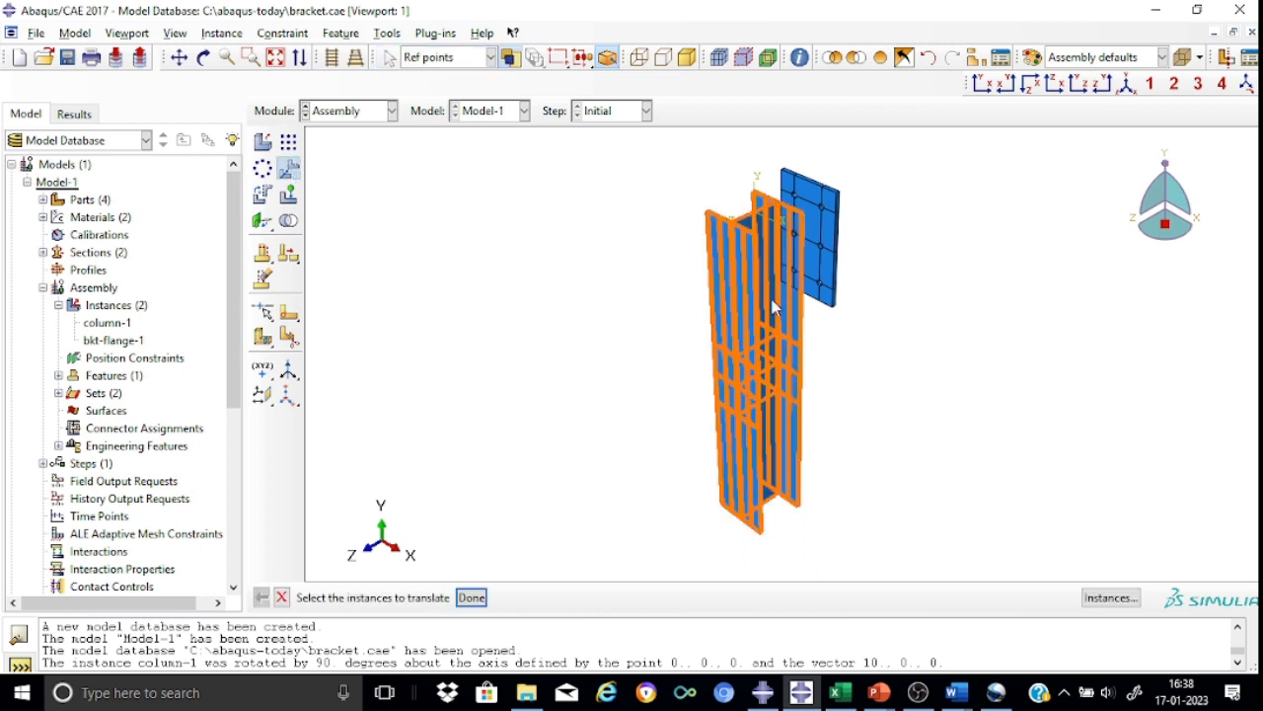
left_click(825, 279)
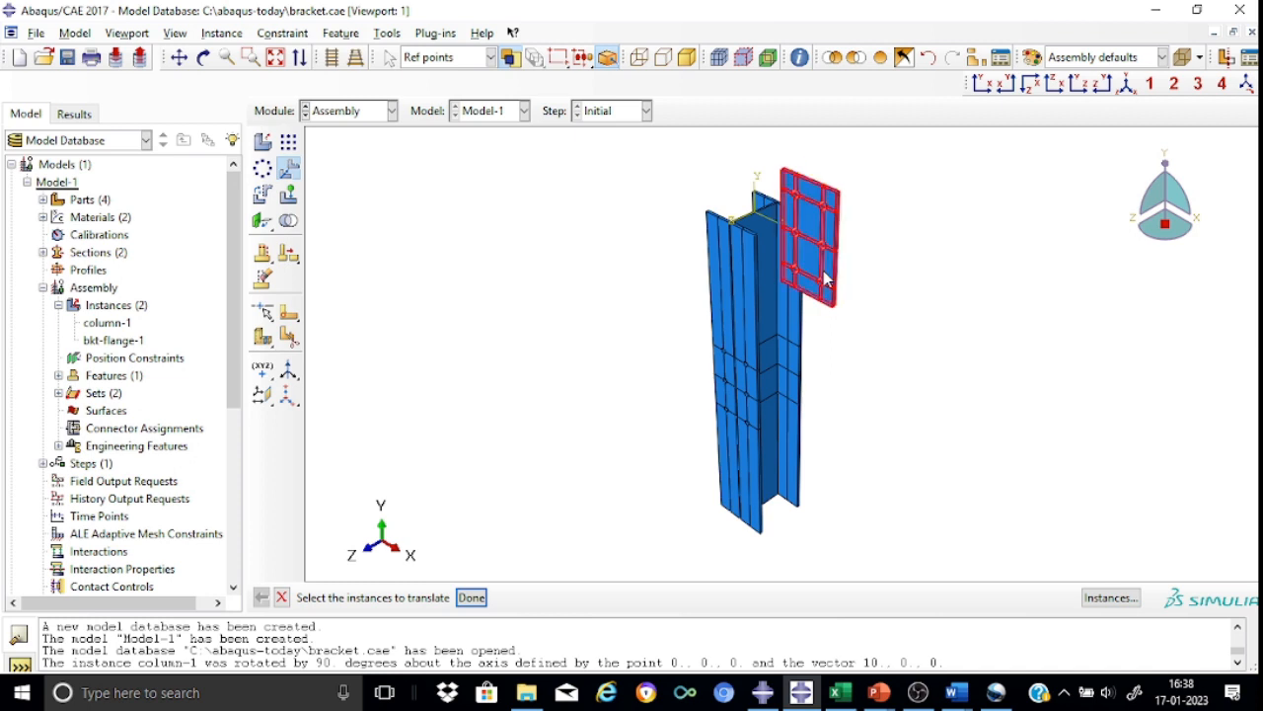
left_click(471, 597)
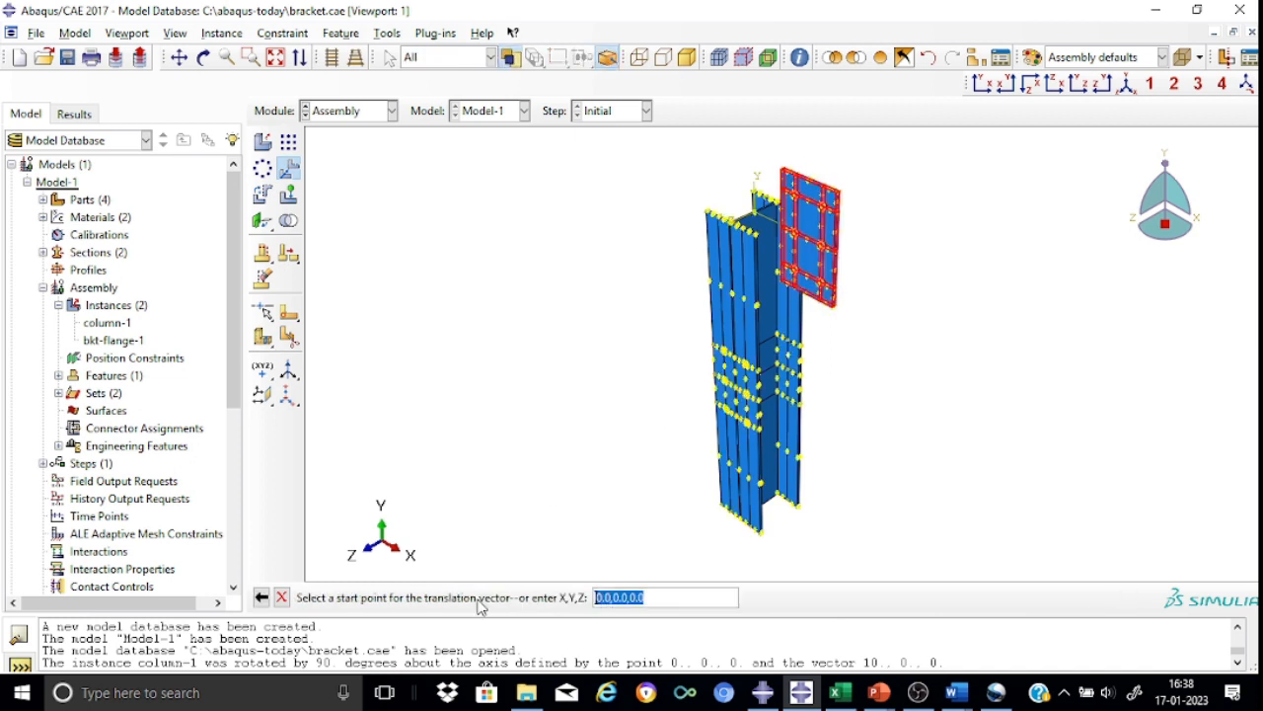
key("Return")
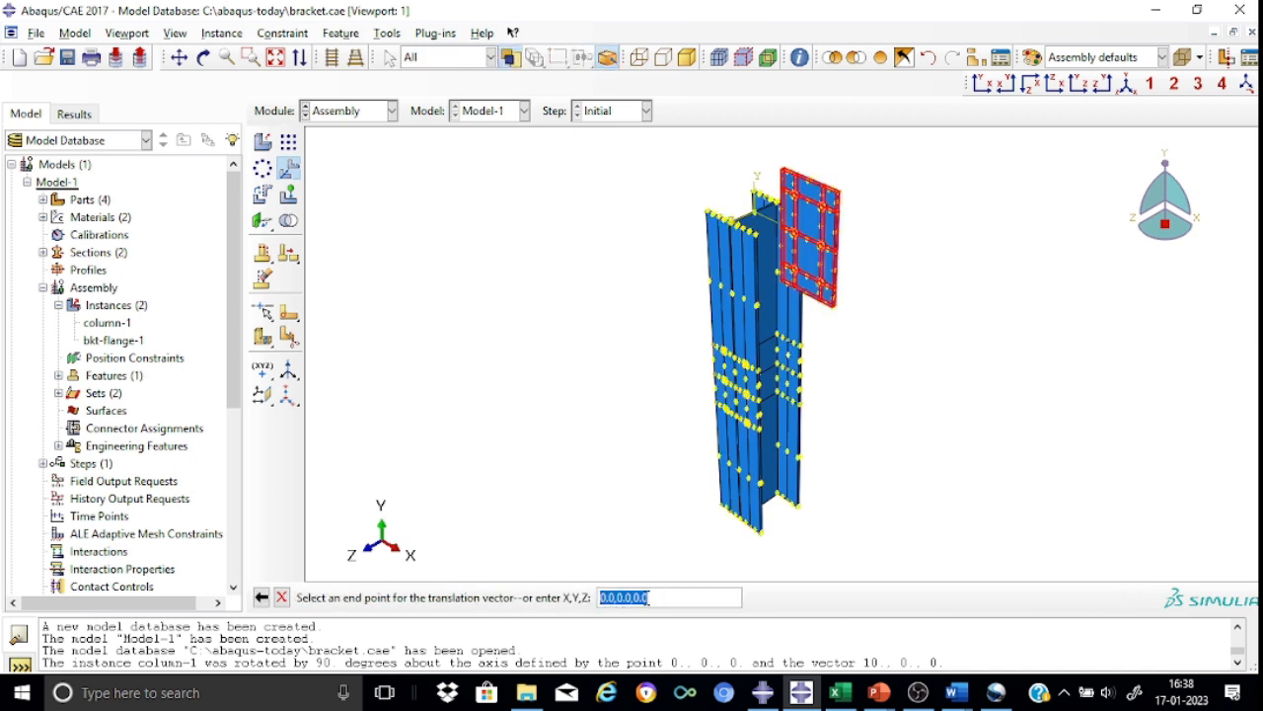
left_click(633, 596)
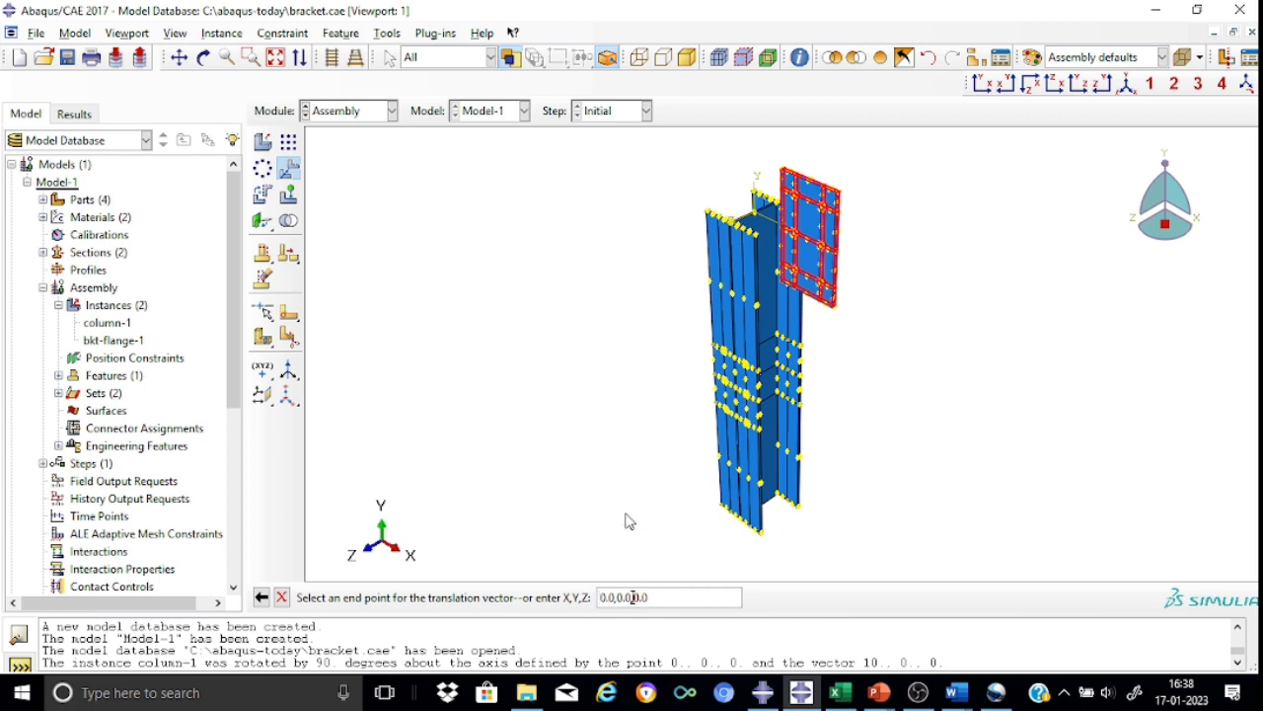
type("400")
key("Return")
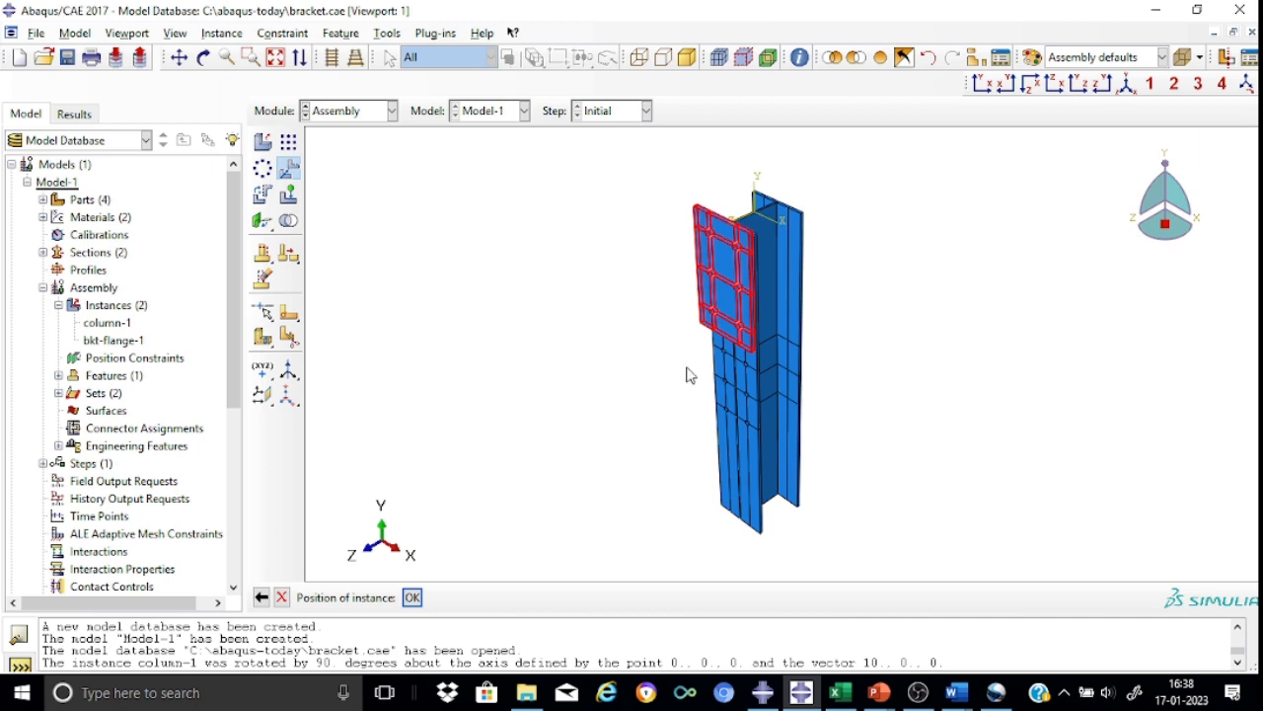
left_click(412, 598)
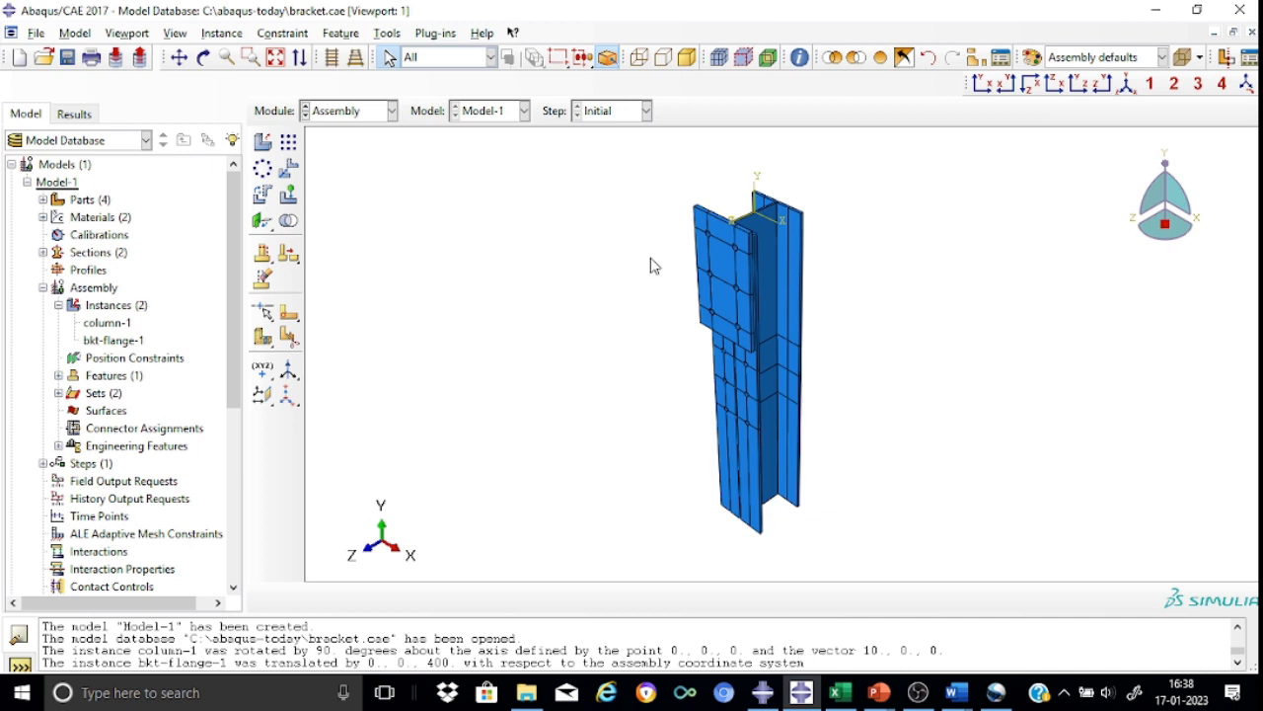
Step: Add a coaxial constraint aligning the bkt-flange's upper-left bolt hole with the upper-left bolt hole in the column flange, keeping the proposed direction
left_click(263, 221)
left_click(394, 225)
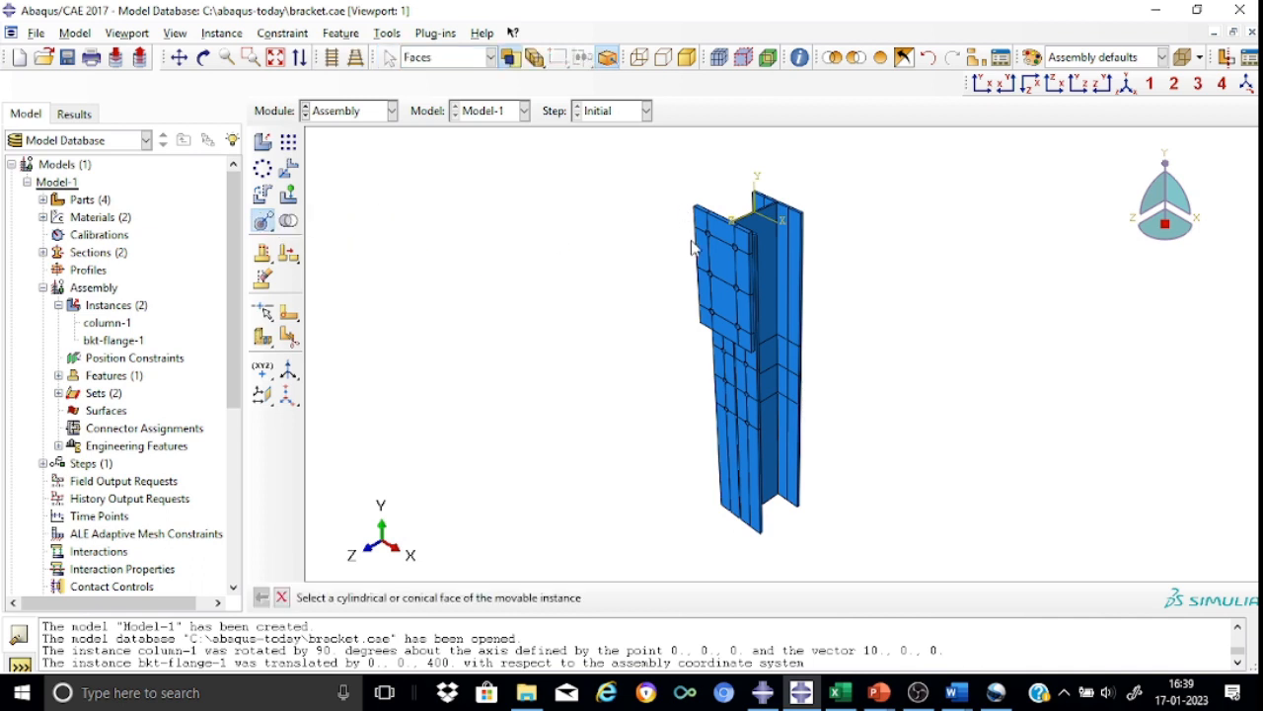
scroll(692, 248, "down", 2)
scroll(692, 248, "up", 4)
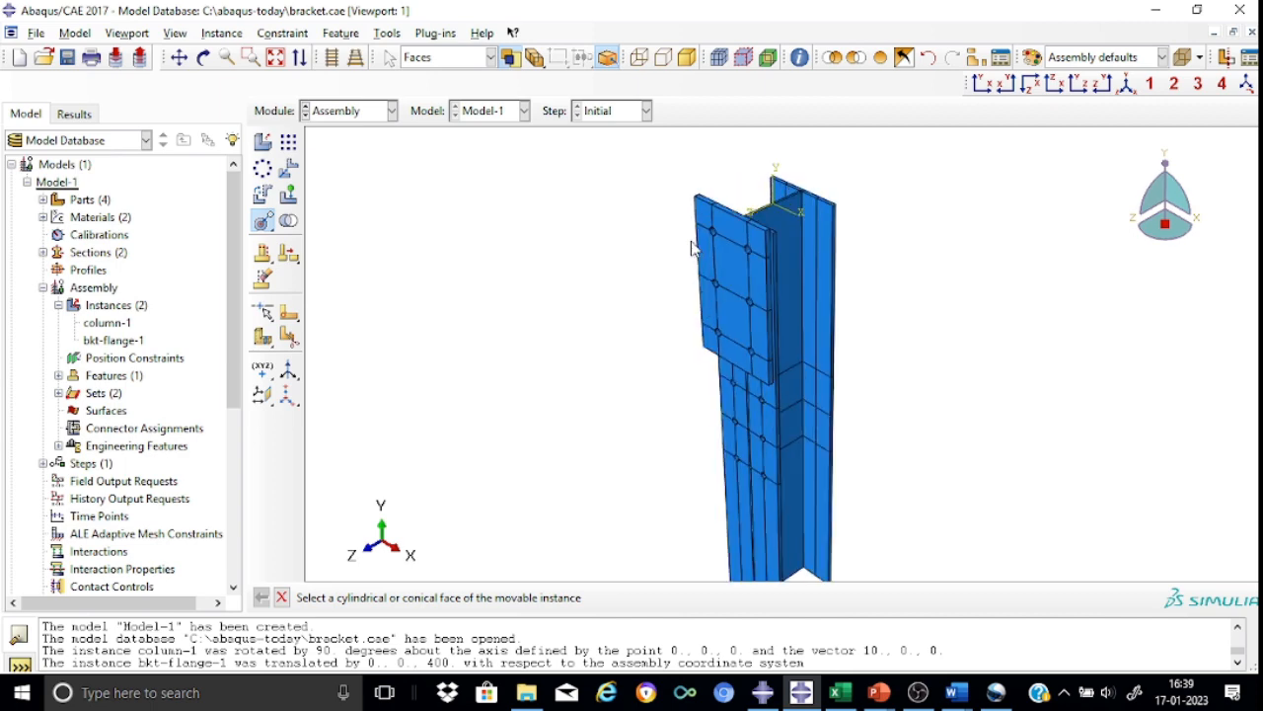
scroll(691, 247, "up", 3)
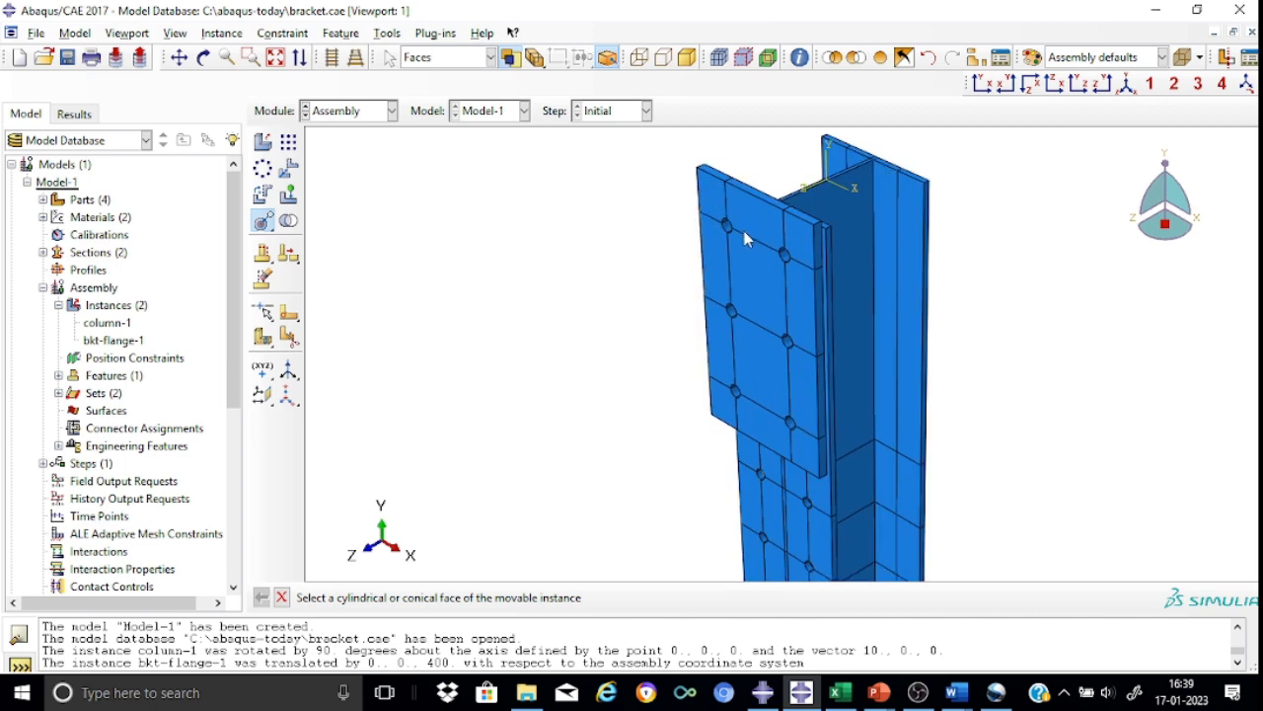
scroll(734, 227, "up", 2)
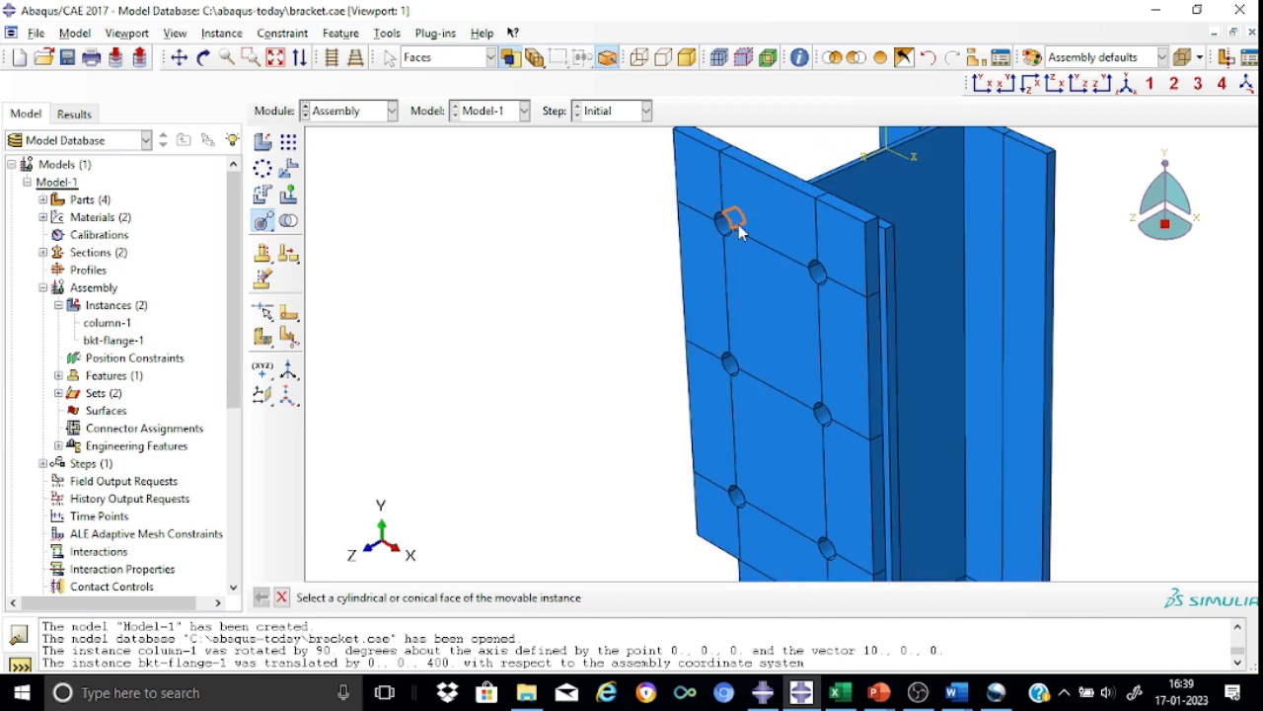
left_click(724, 226)
scroll(624, 286, "down", 3)
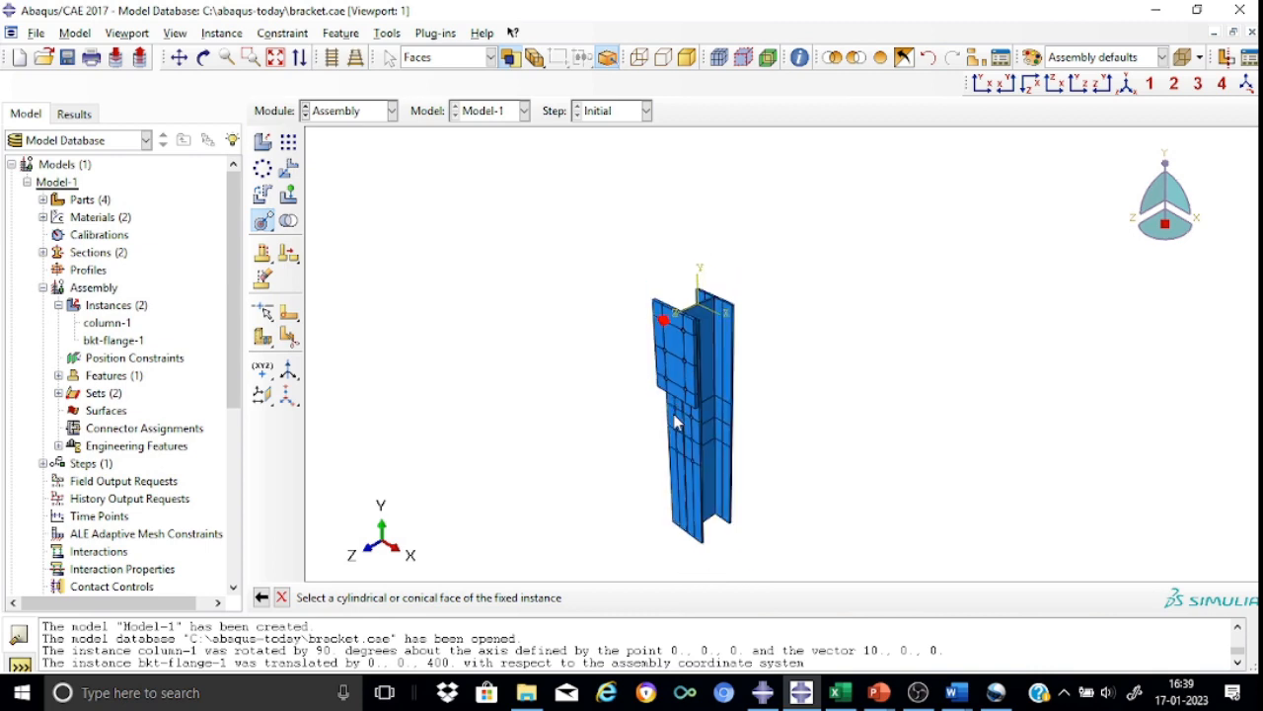
scroll(675, 423, "up", 4)
scroll(675, 422, "up", 2)
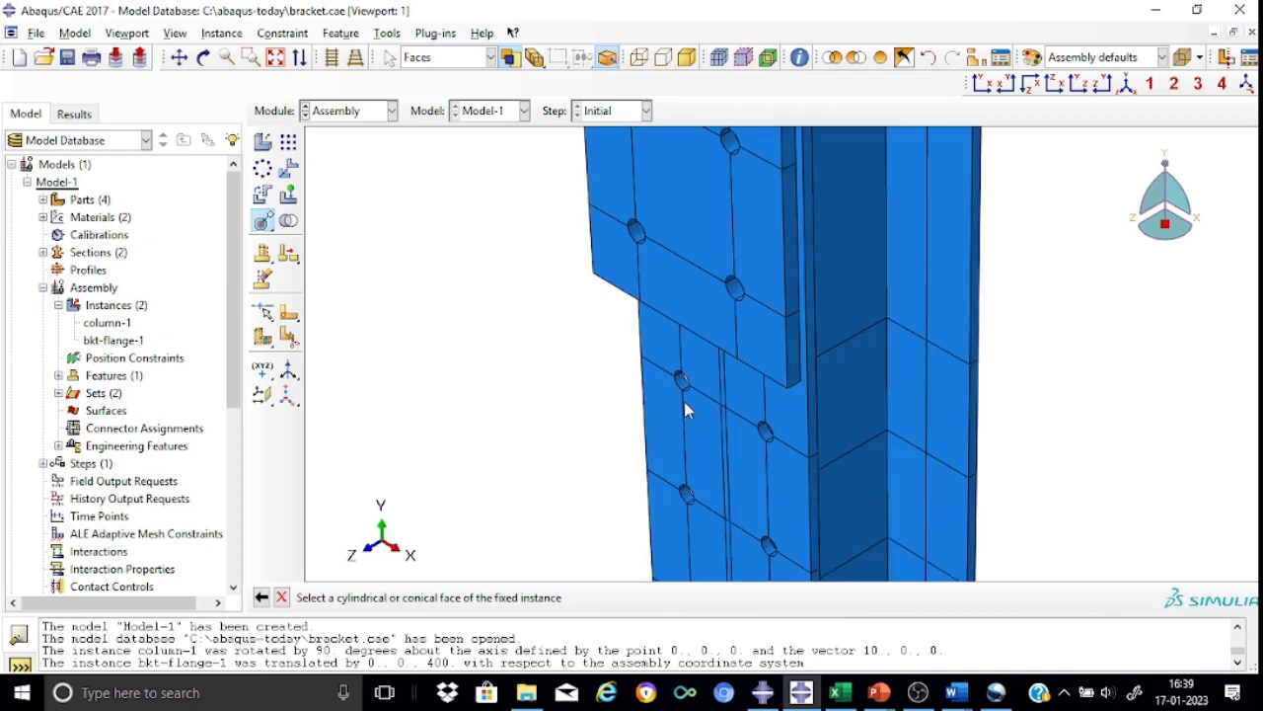
left_click(683, 387)
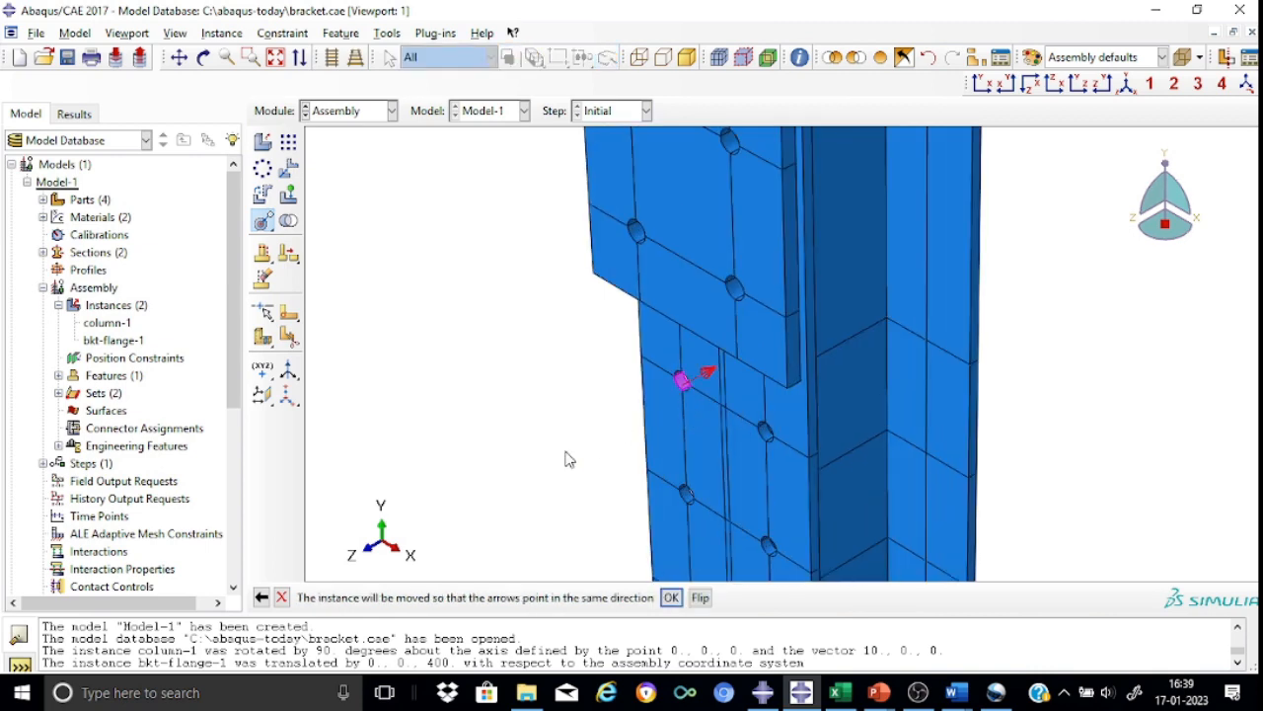
scroll(460, 317, "up", 1)
scroll(460, 316, "down", 6)
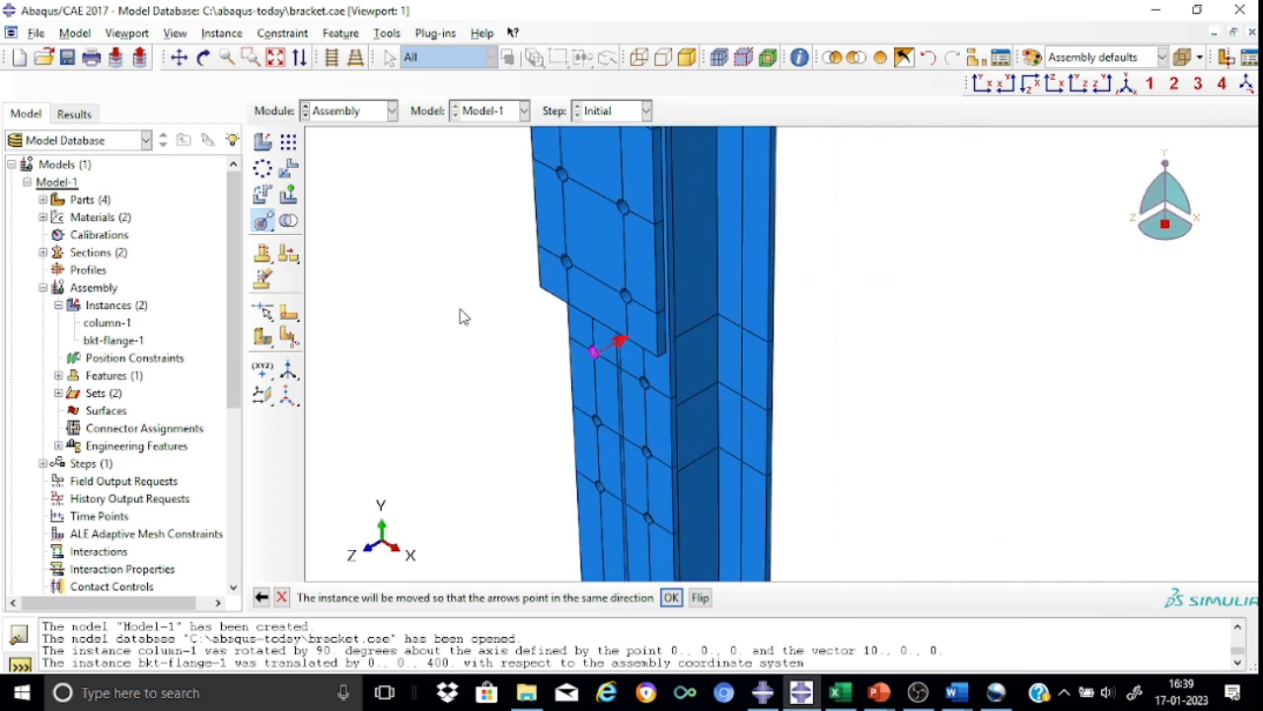
left_click(671, 598)
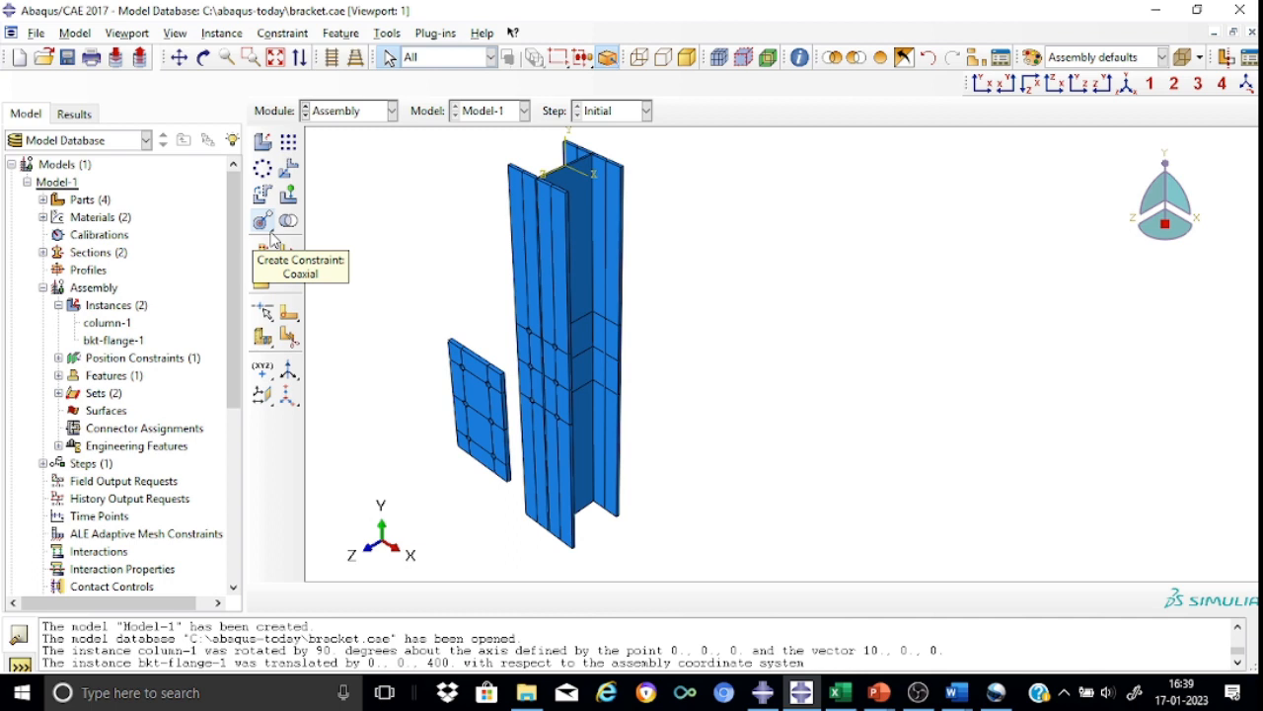
Step: Add a face-to-face constraint from the bkt-flange's front face to the column flange's front face, keeping the arrow direction and entering the offset distance
left_click_drag(273, 237, 313, 230)
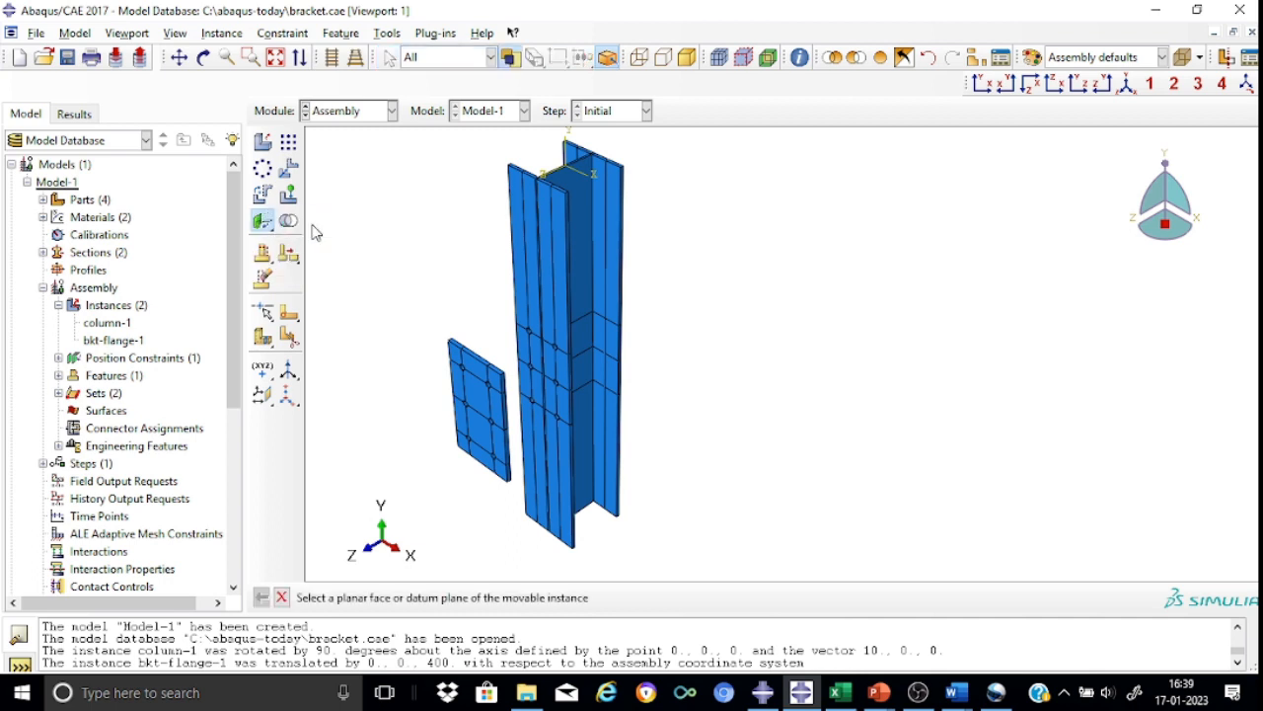
left_click(476, 371)
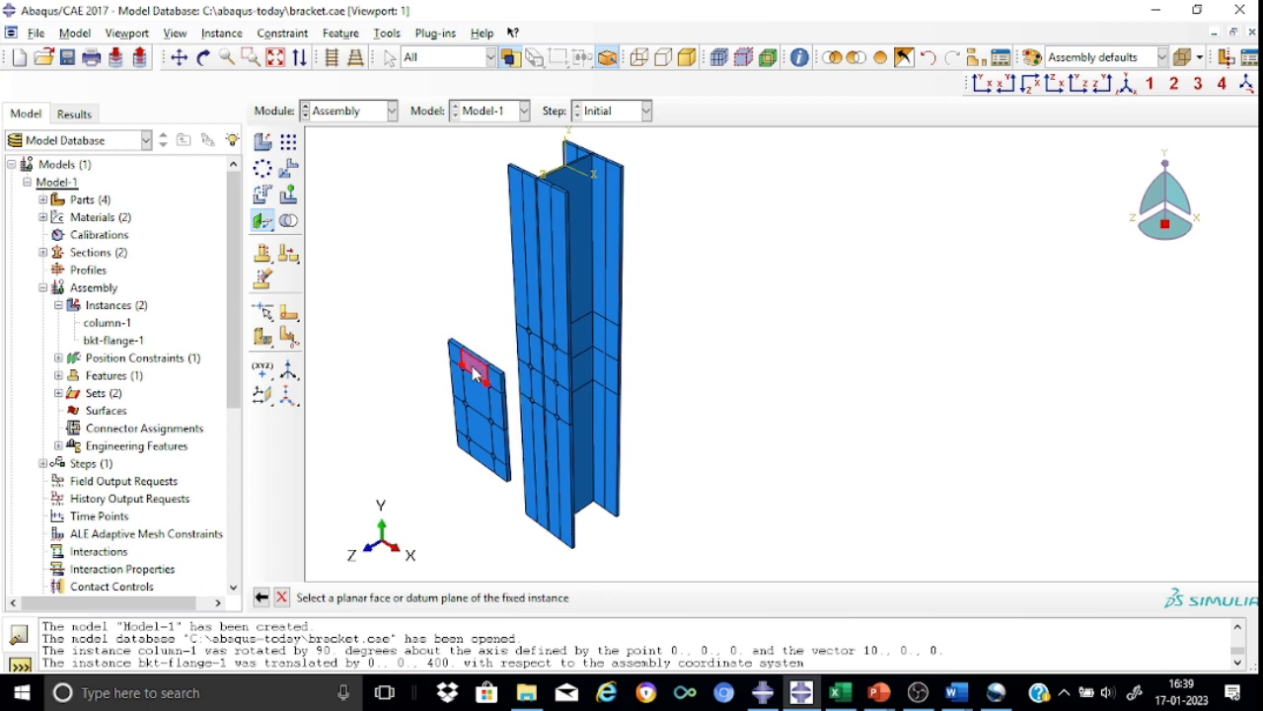
left_click(524, 358)
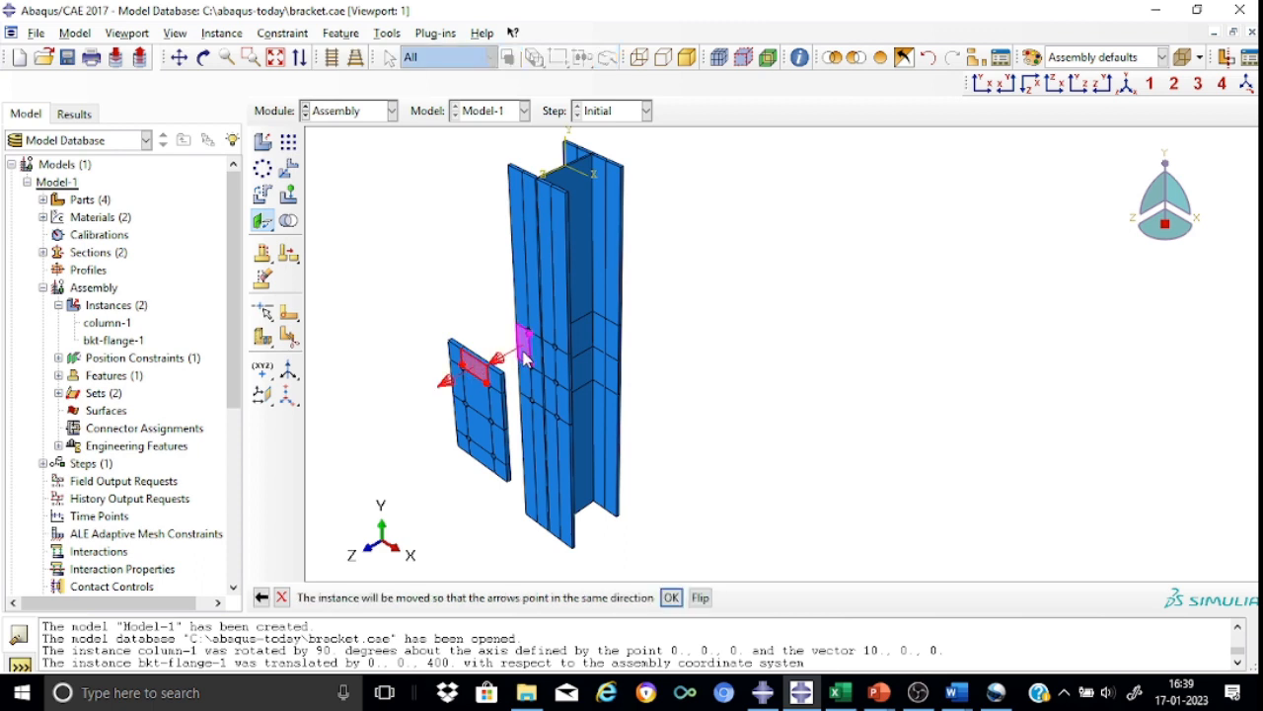
left_click(671, 598)
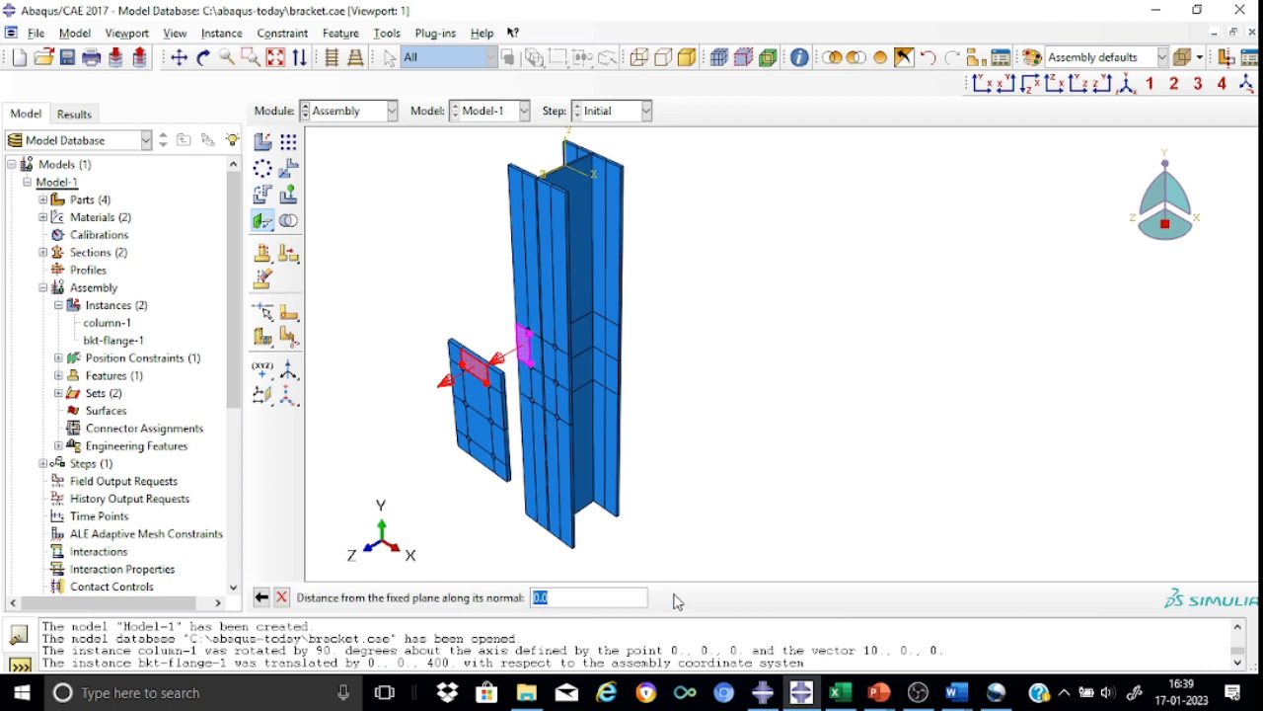
left_click(573, 596)
key("Return")
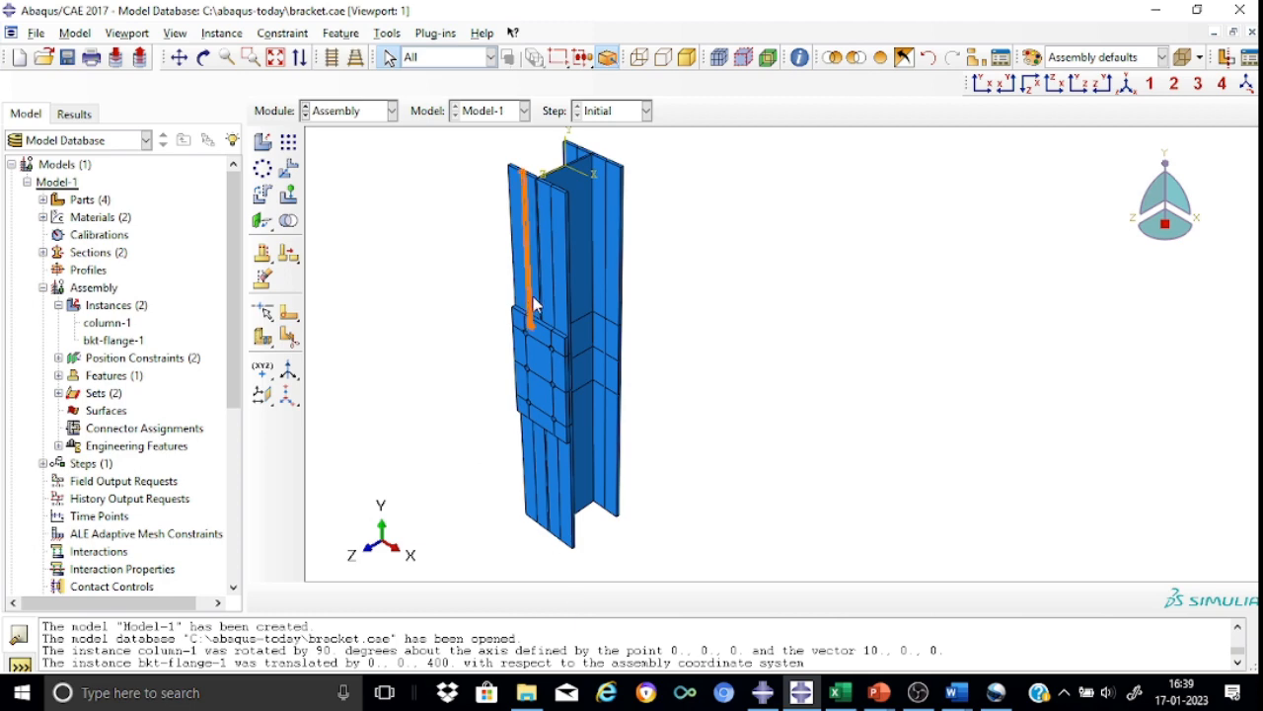
scroll(544, 290, "down", 5)
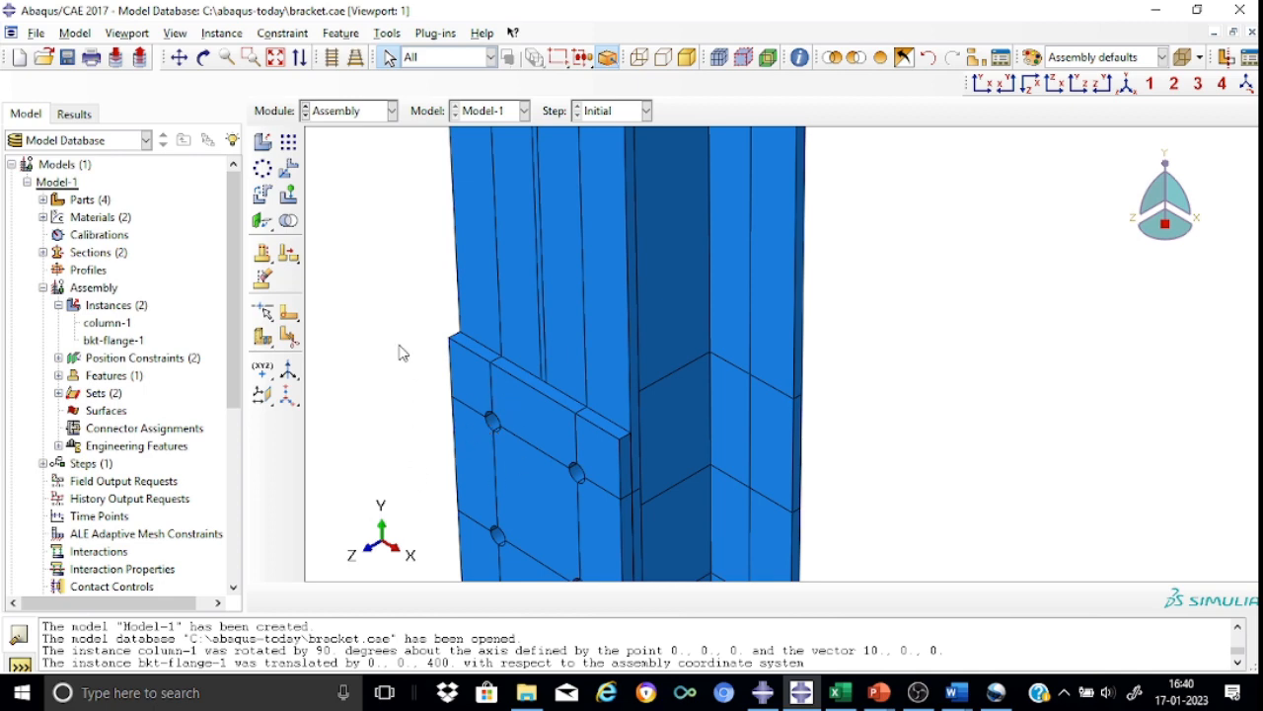
left_click(205, 59)
mouse_move(544, 338)
left_mouse_down()
mouse_move(641, 358)
mouse_move(632, 334)
left_mouse_up()
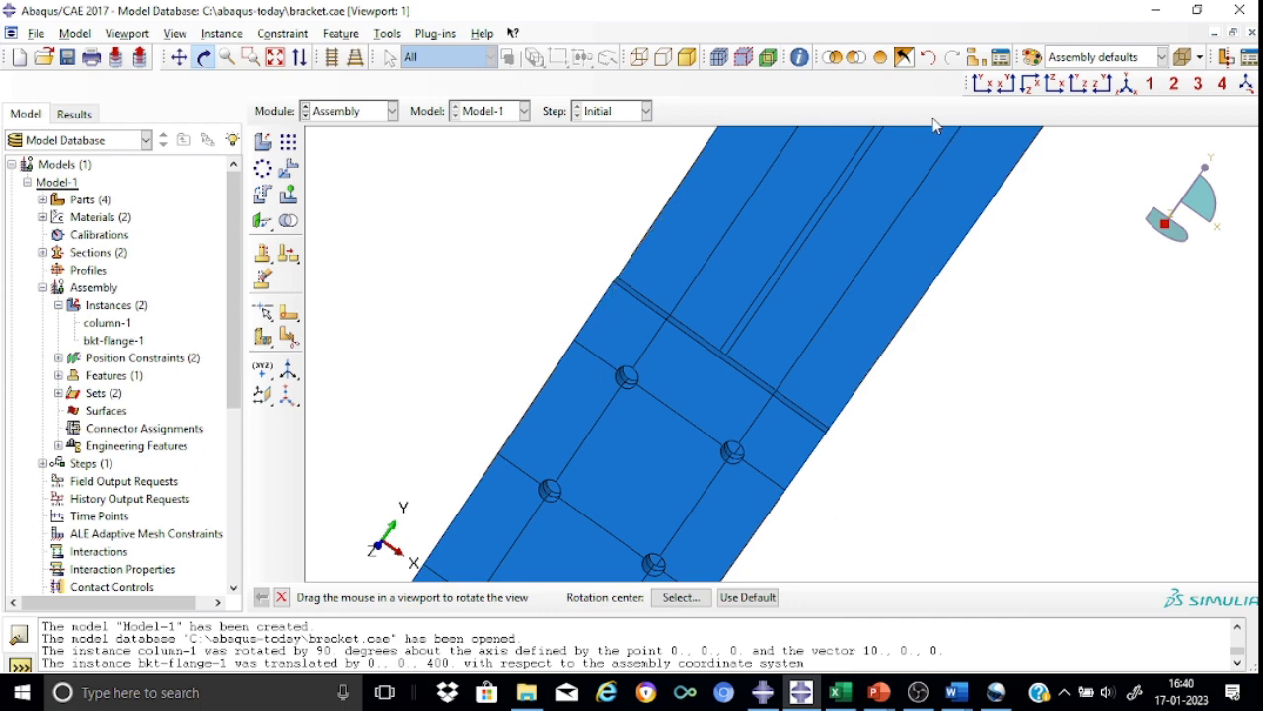
Step: Add a dependent instance of the bolt part to the assembly, auto-offset from the other instances
left_click(1128, 87)
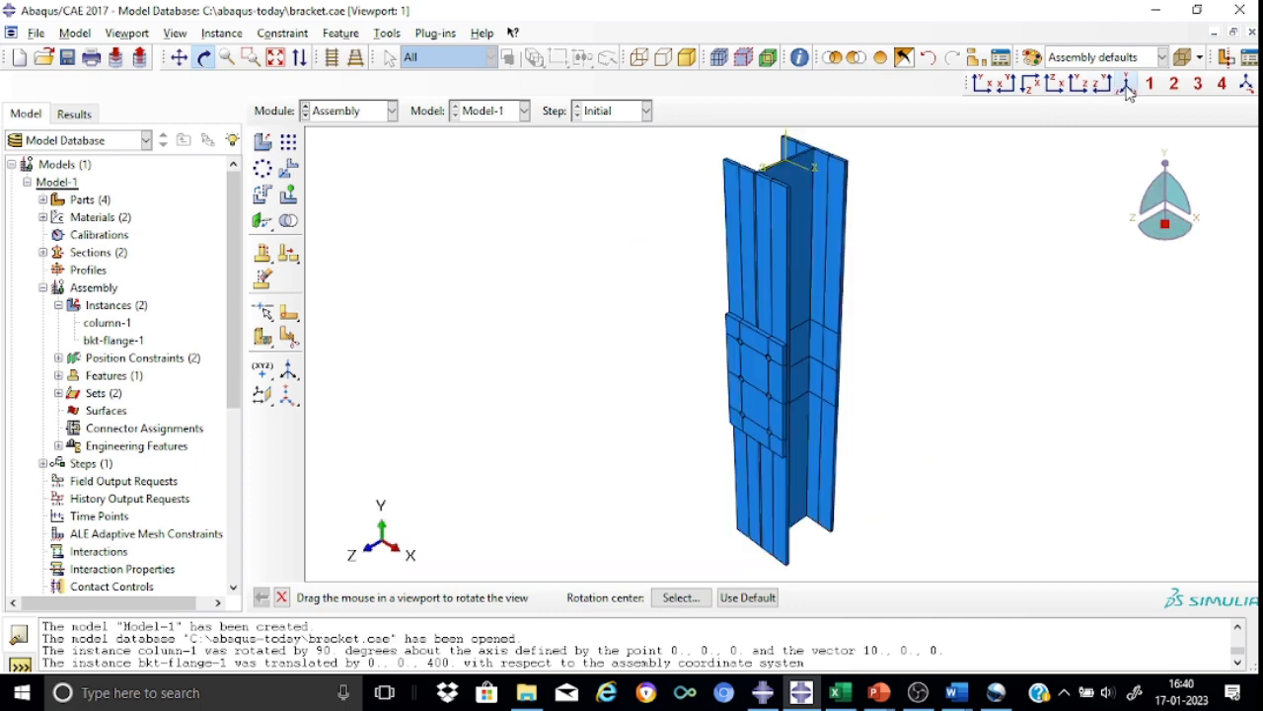
left_click(264, 142)
left_click(181, 282)
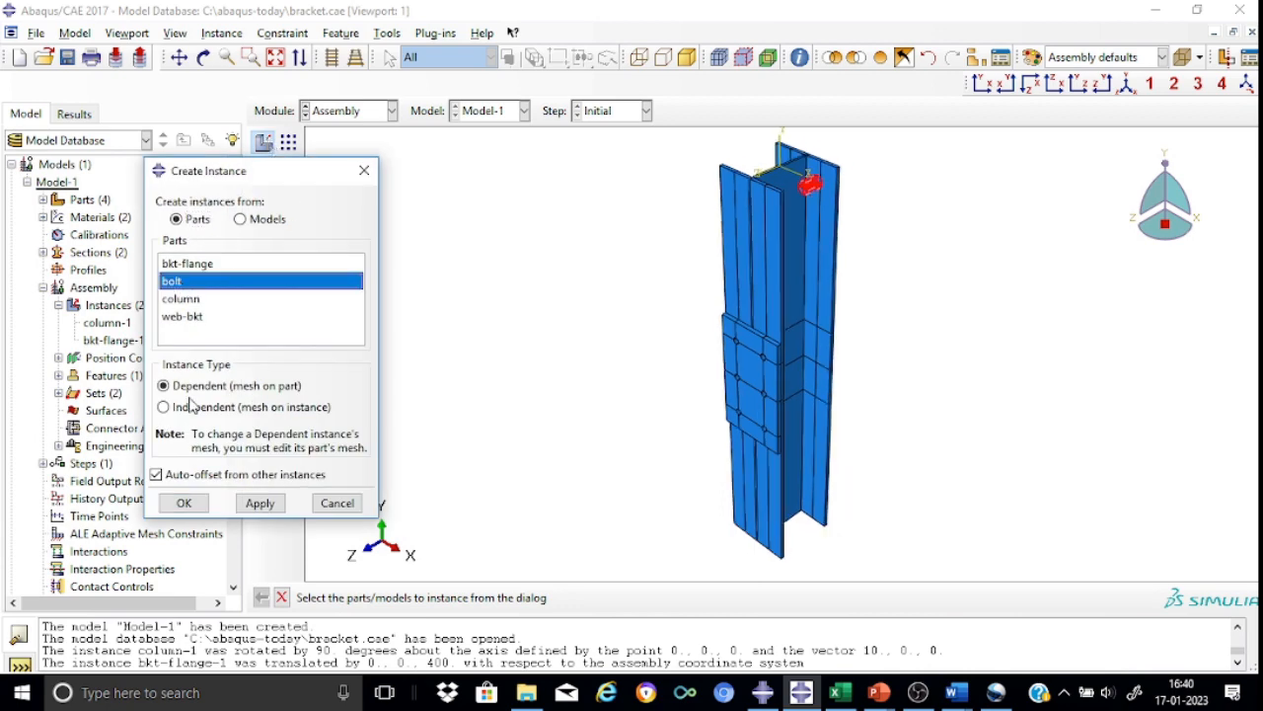
left_click(184, 503)
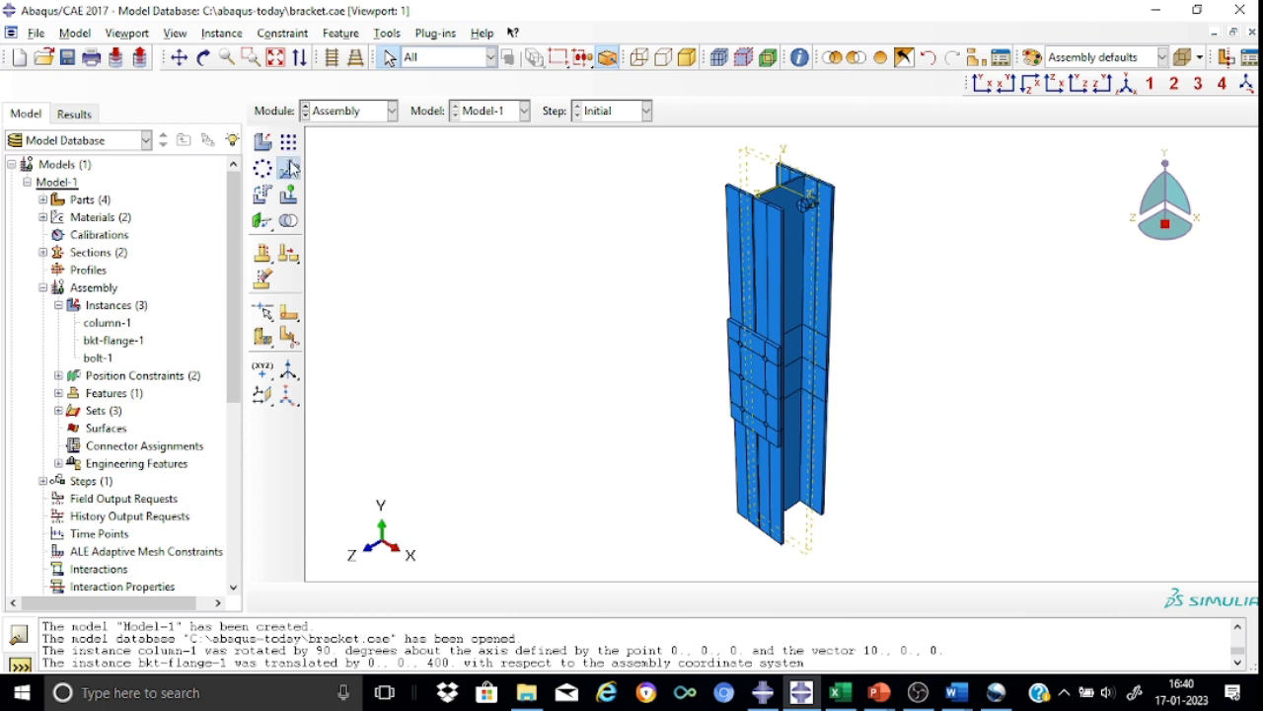
Step: Translate the bolt instance by 500 along Z, from 0,0,0 to 0,0,500
left_click(289, 168)
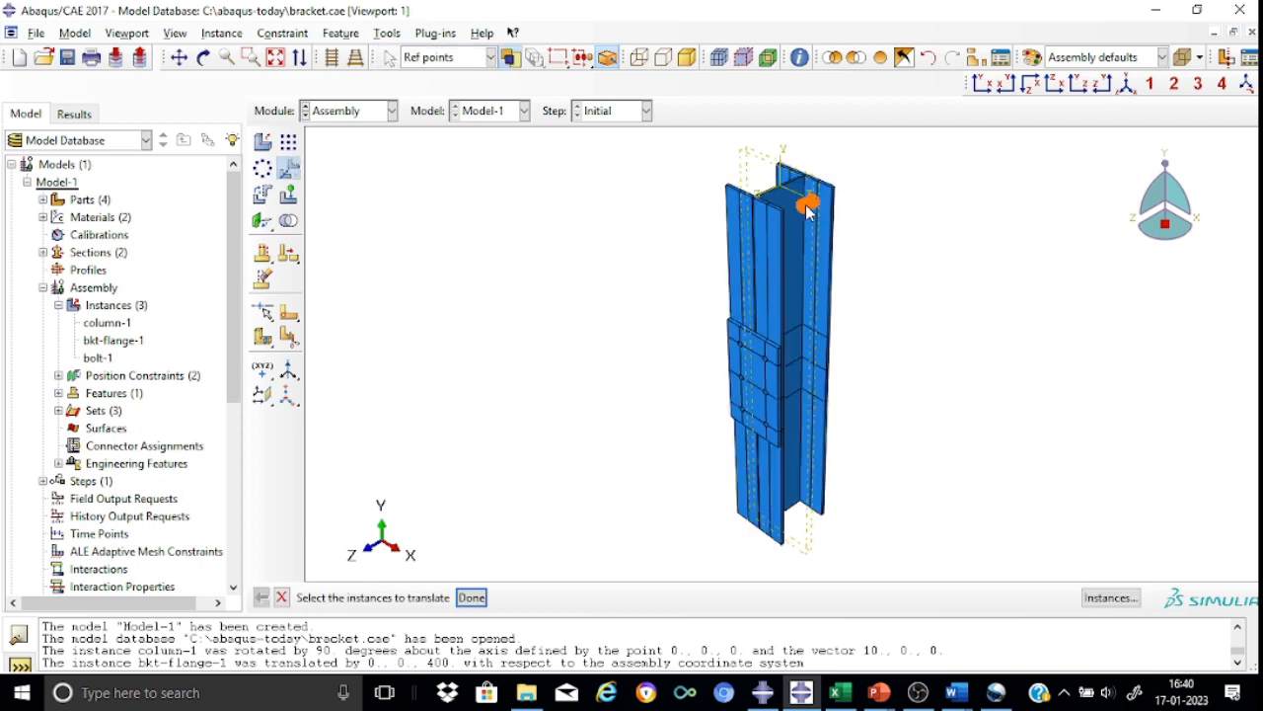
left_click(807, 210)
left_click(473, 600)
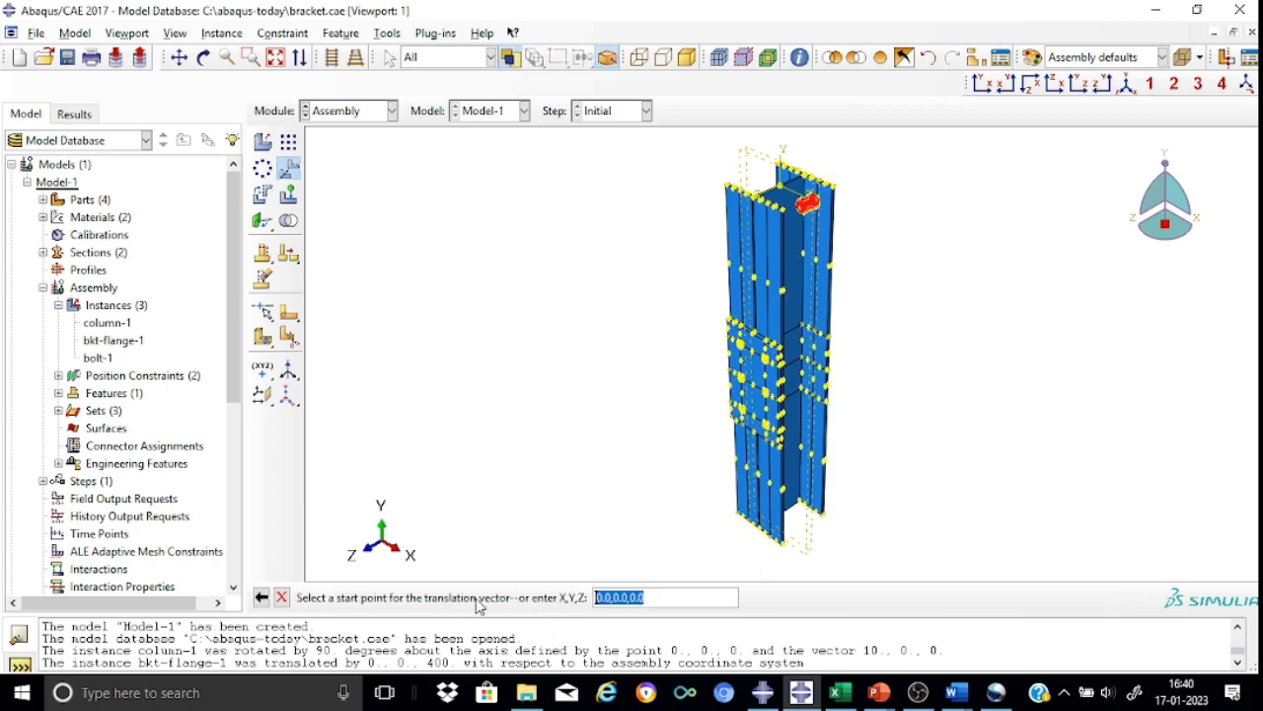
key("Return")
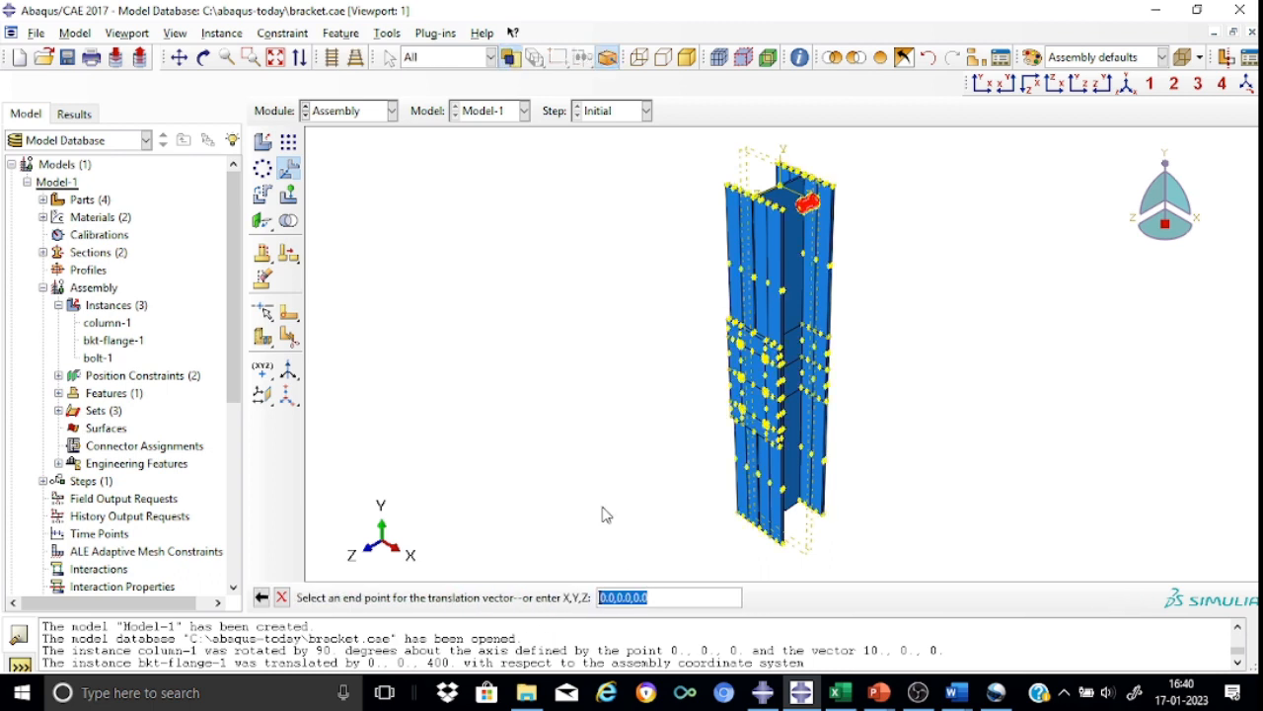
left_click(668, 599)
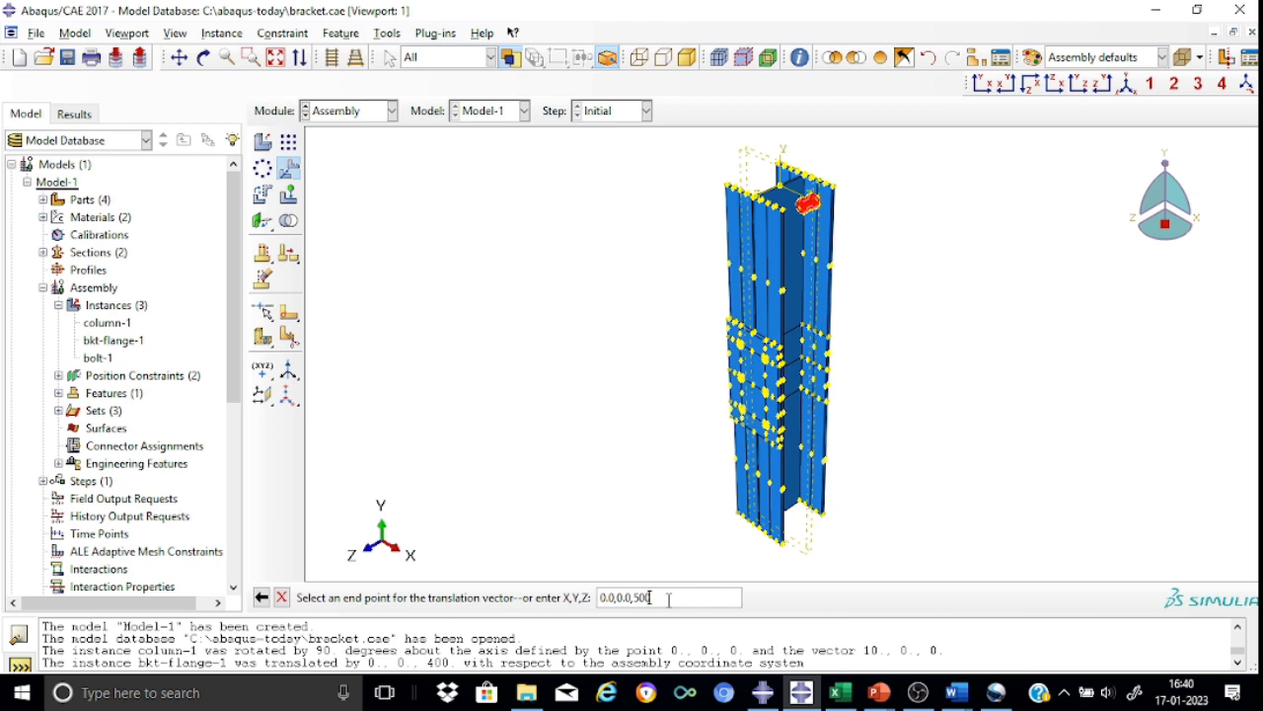
type("500")
key("Return")
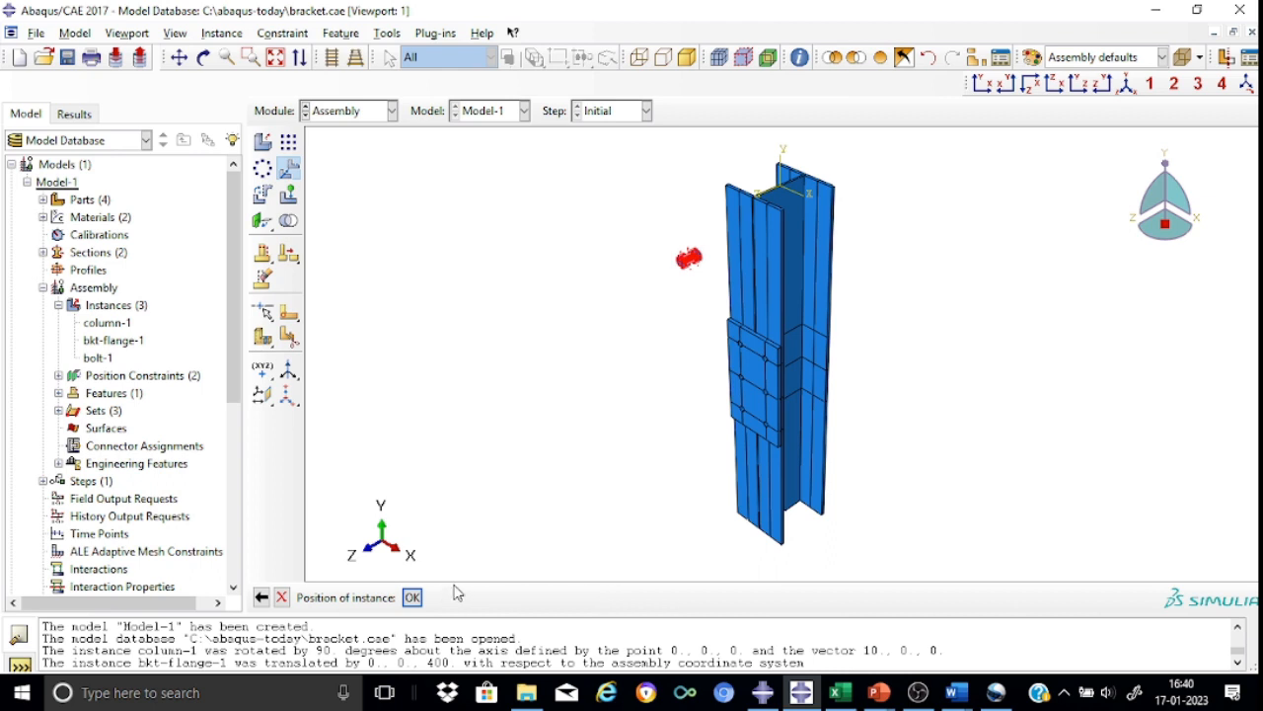
left_click(412, 598)
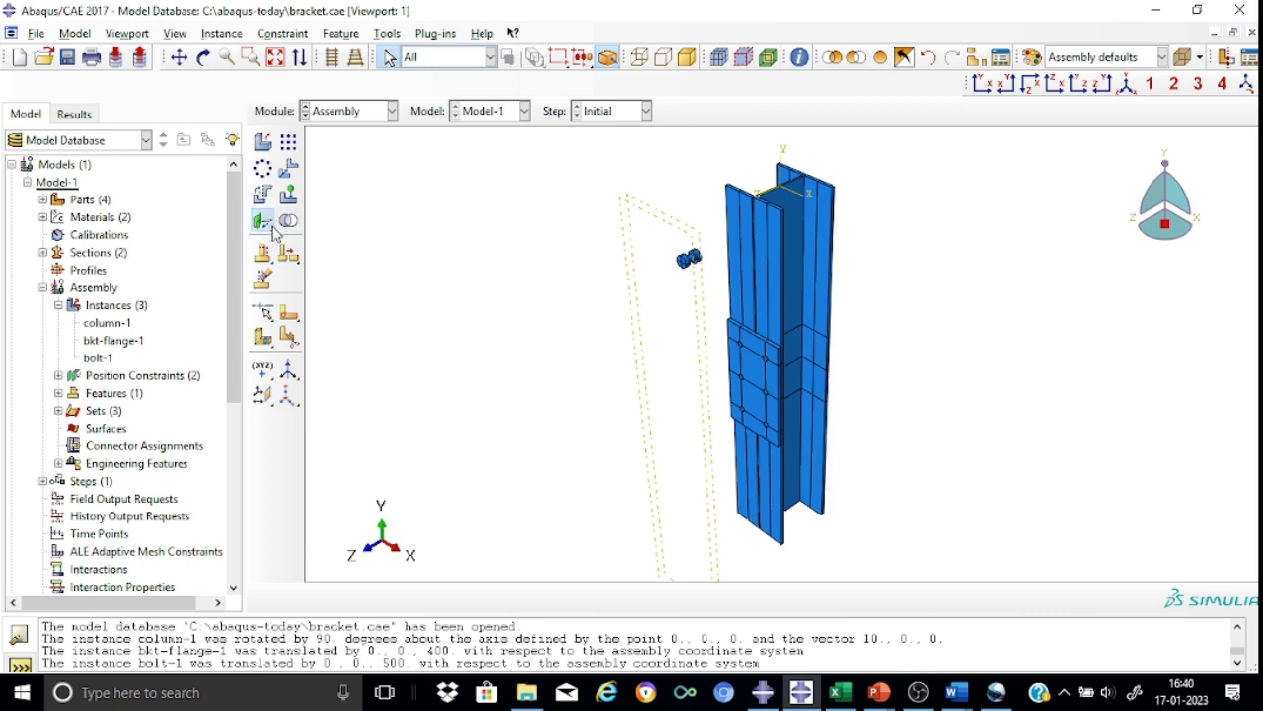
Step: Add a coaxial constraint aligning the bolt shank with the upper-left bolt hole in the bkt-flange, flipping the proposed direction
left_click_drag(273, 230, 387, 235)
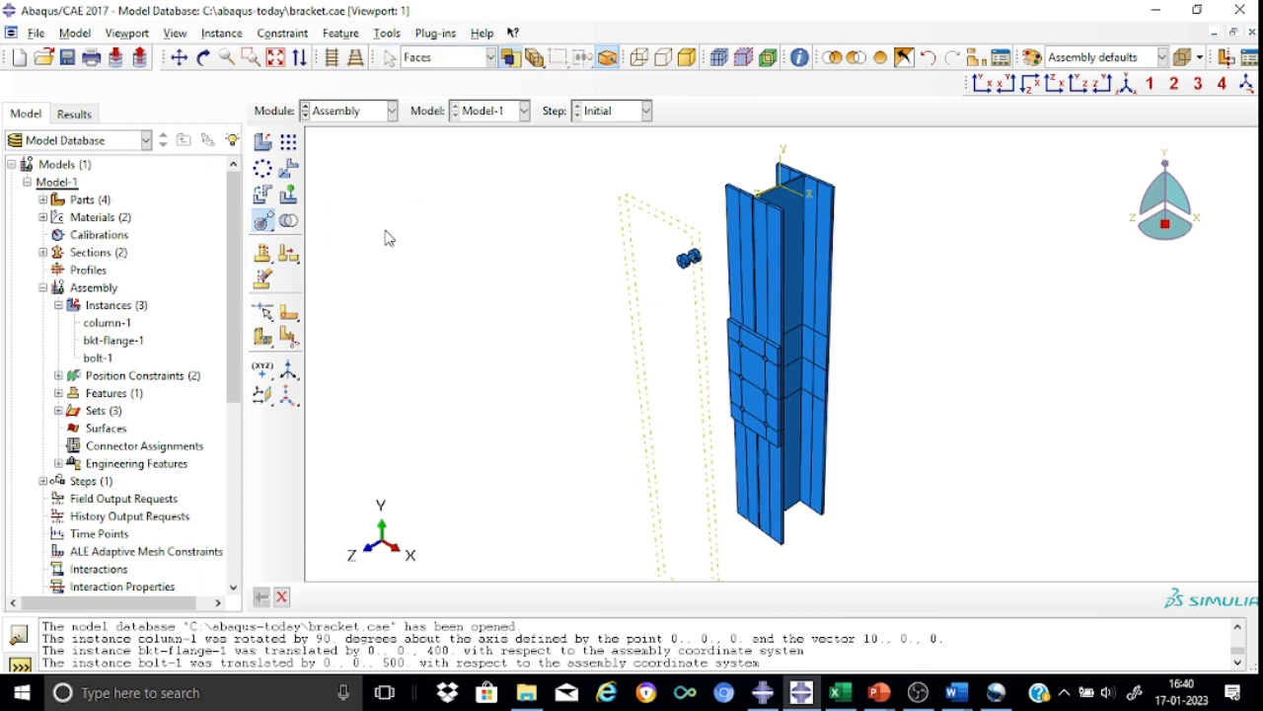
scroll(692, 237, "up", 2)
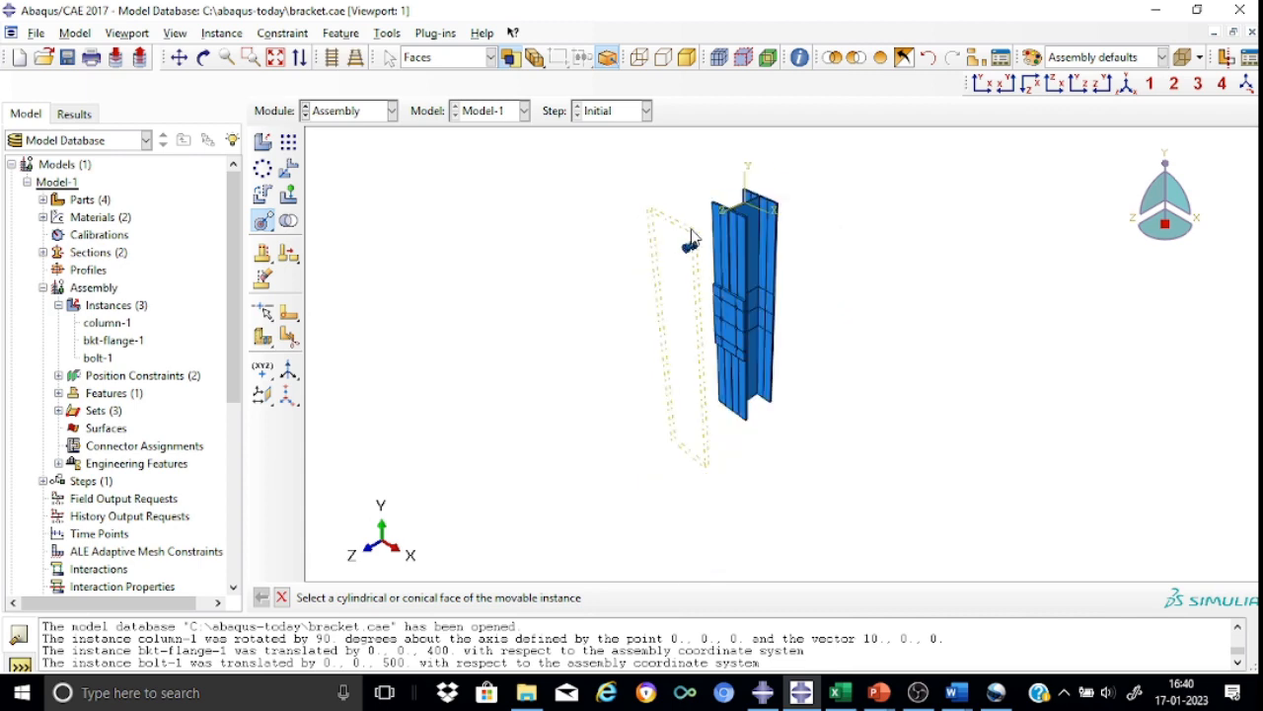
scroll(691, 236, "up", 1)
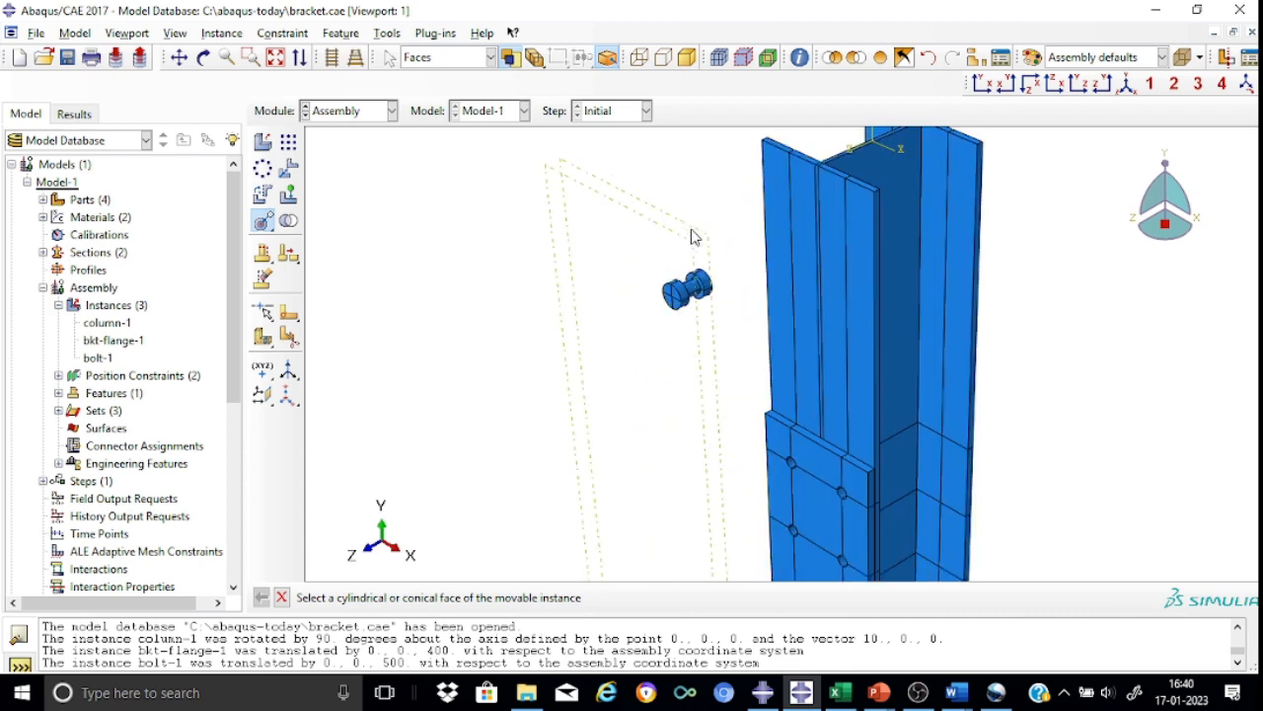
left_click(694, 290)
scroll(816, 468, "down", 2)
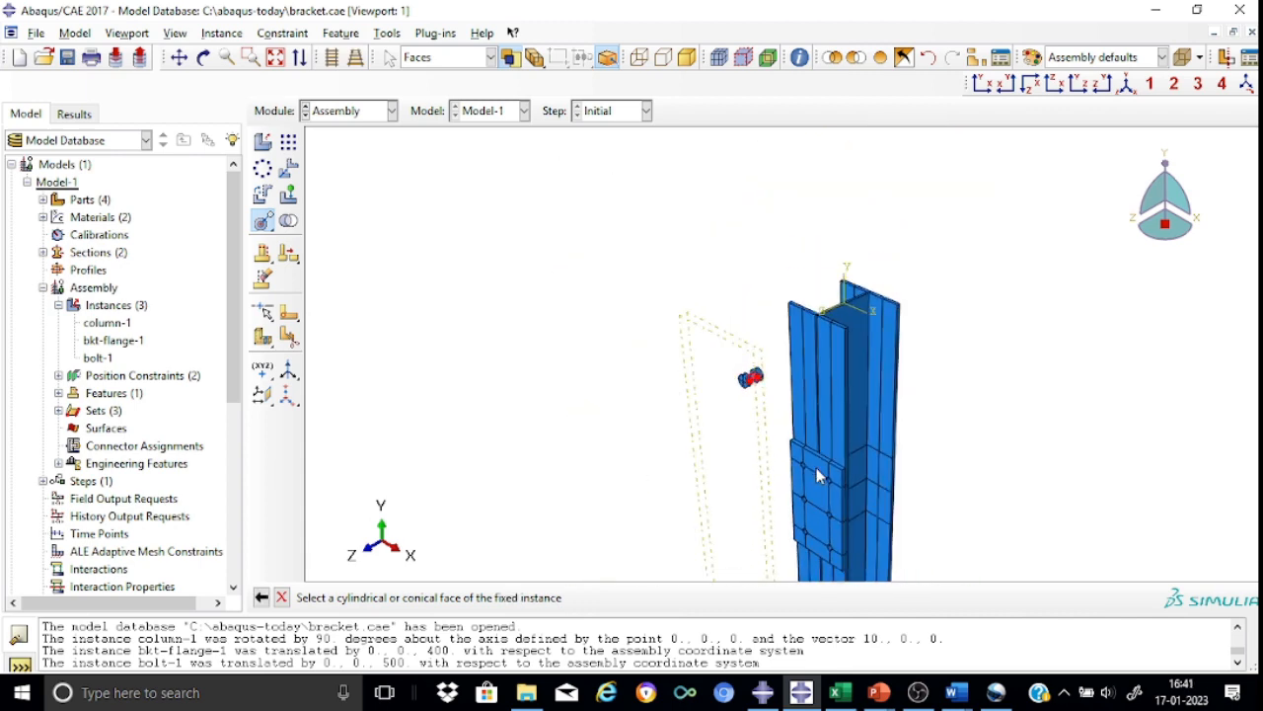
scroll(817, 468, "up", 3)
scroll(816, 470, "up", 2)
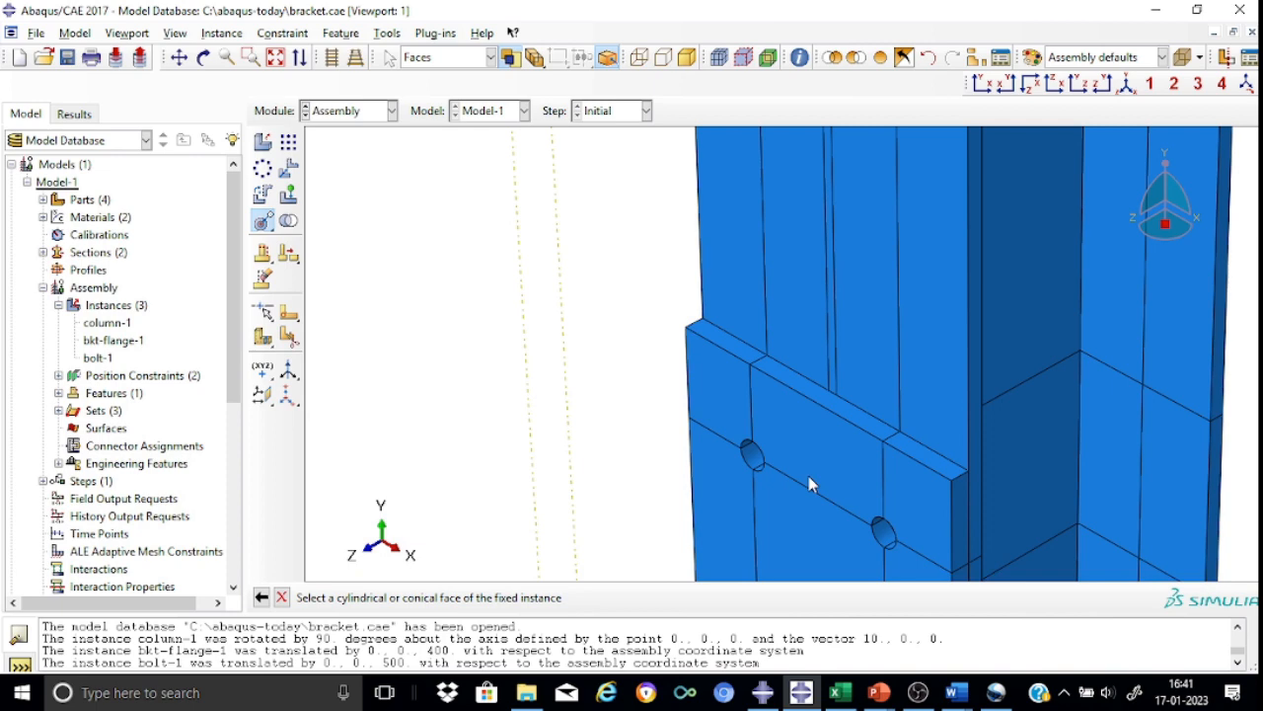
left_click(753, 456)
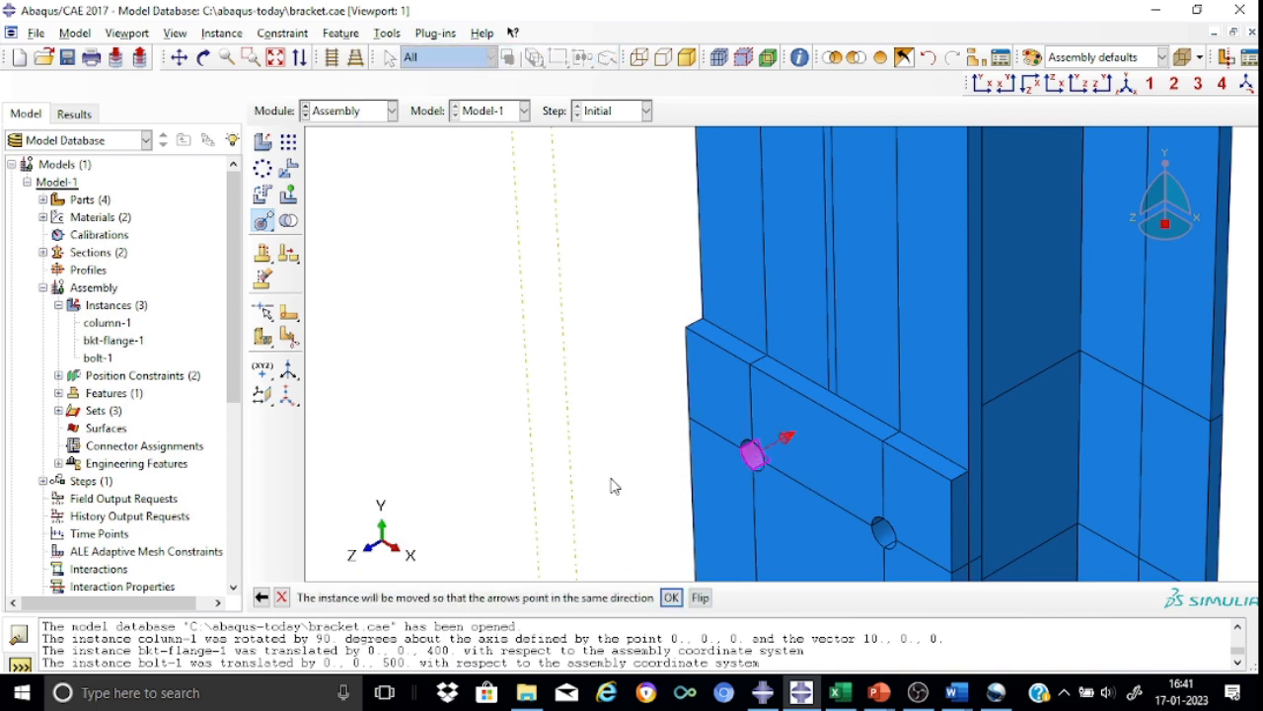
scroll(521, 312, "down", 3)
scroll(521, 312, "down", 1)
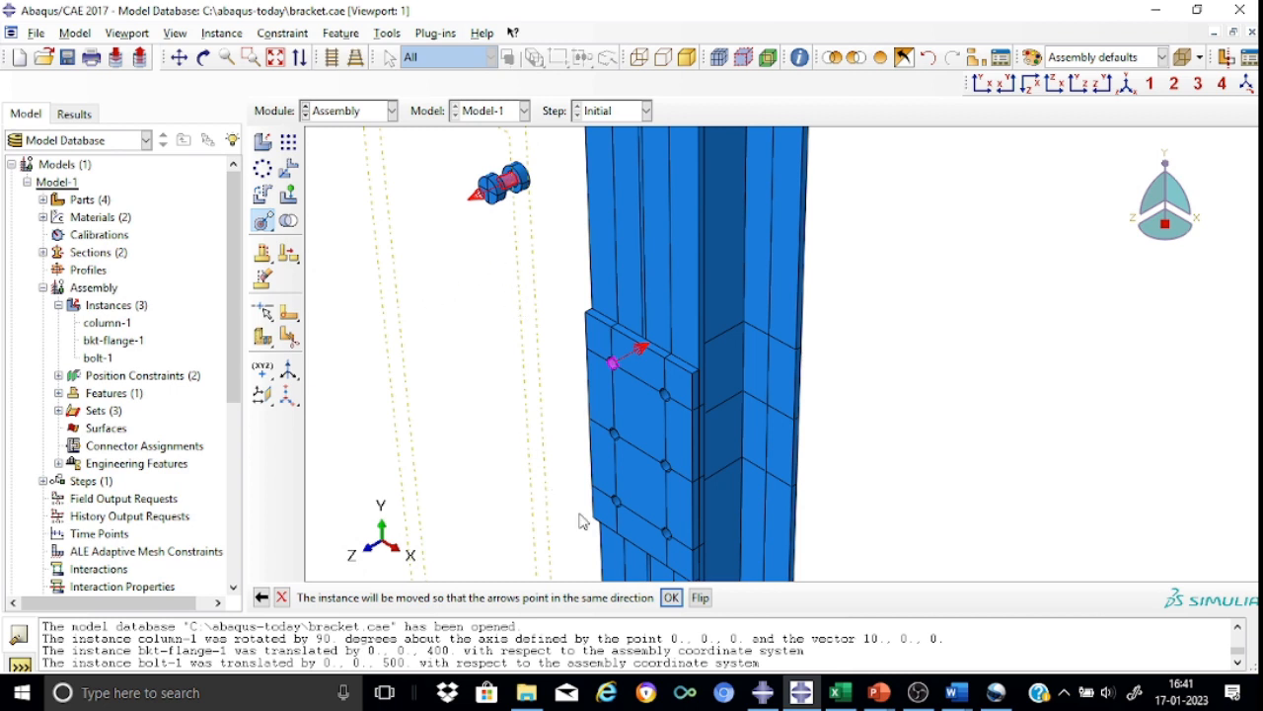
left_click(699, 598)
left_click(670, 598)
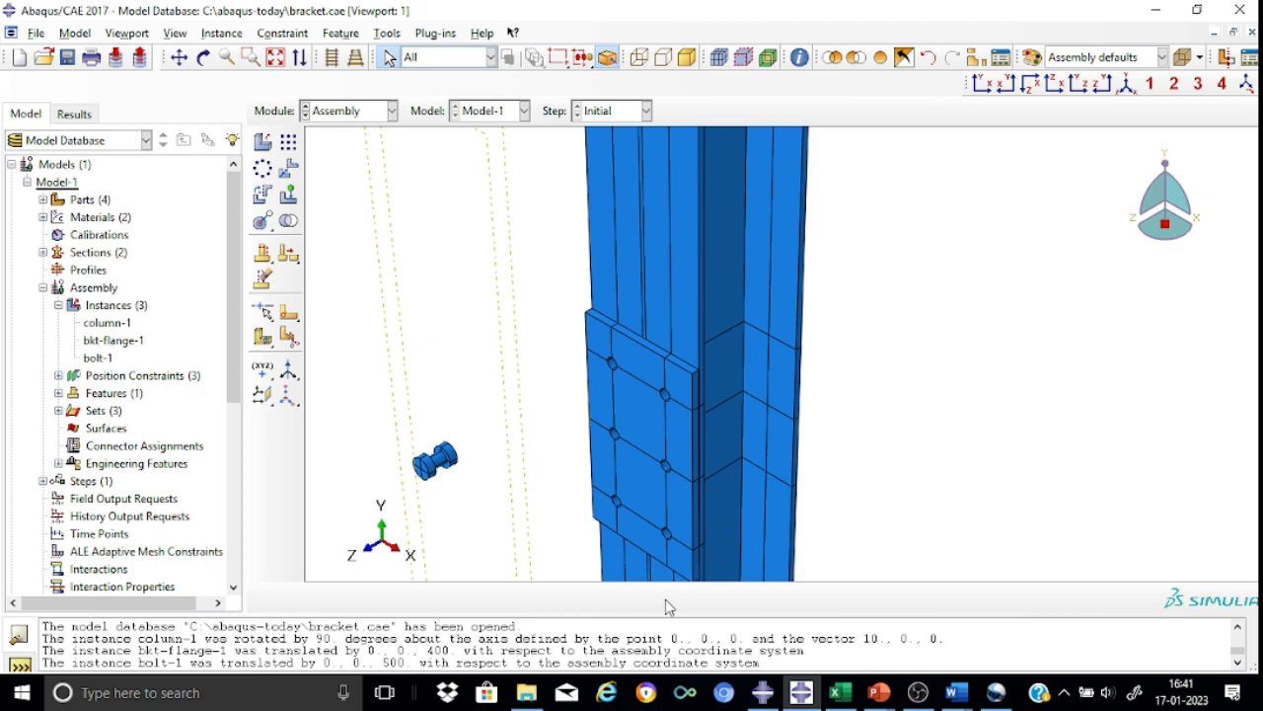
Step: Add a face-to-face constraint from the bolt head's outer face to the bkt-flange's front face, keeping the arrow direction and a distance of 15
left_click(427, 461)
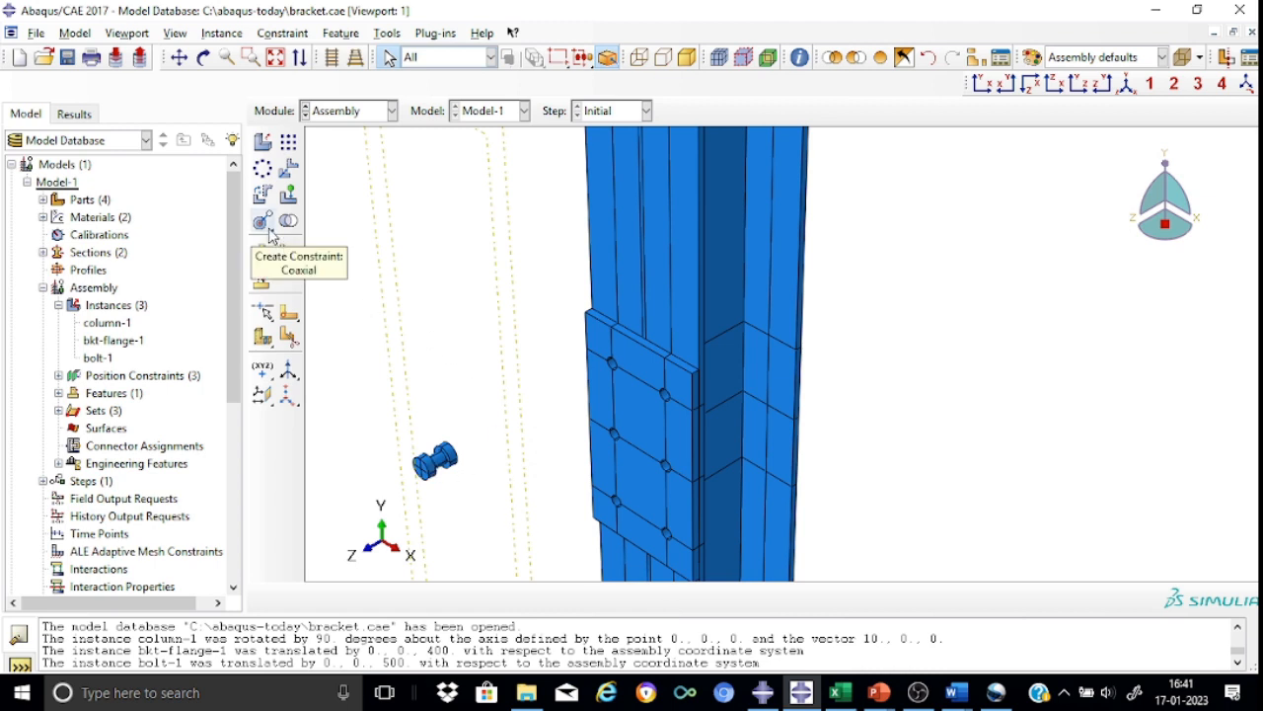
left_click_drag(272, 233, 312, 233)
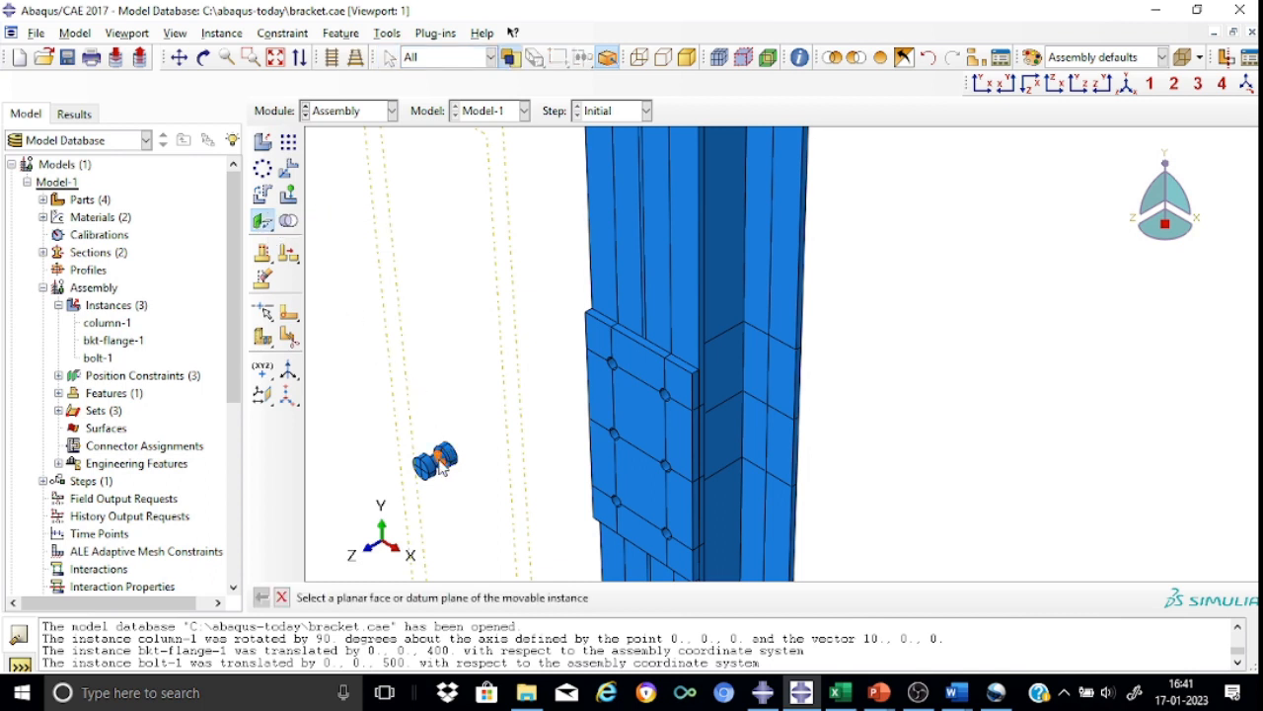
scroll(408, 468, "up", 2)
scroll(408, 468, "down", 3)
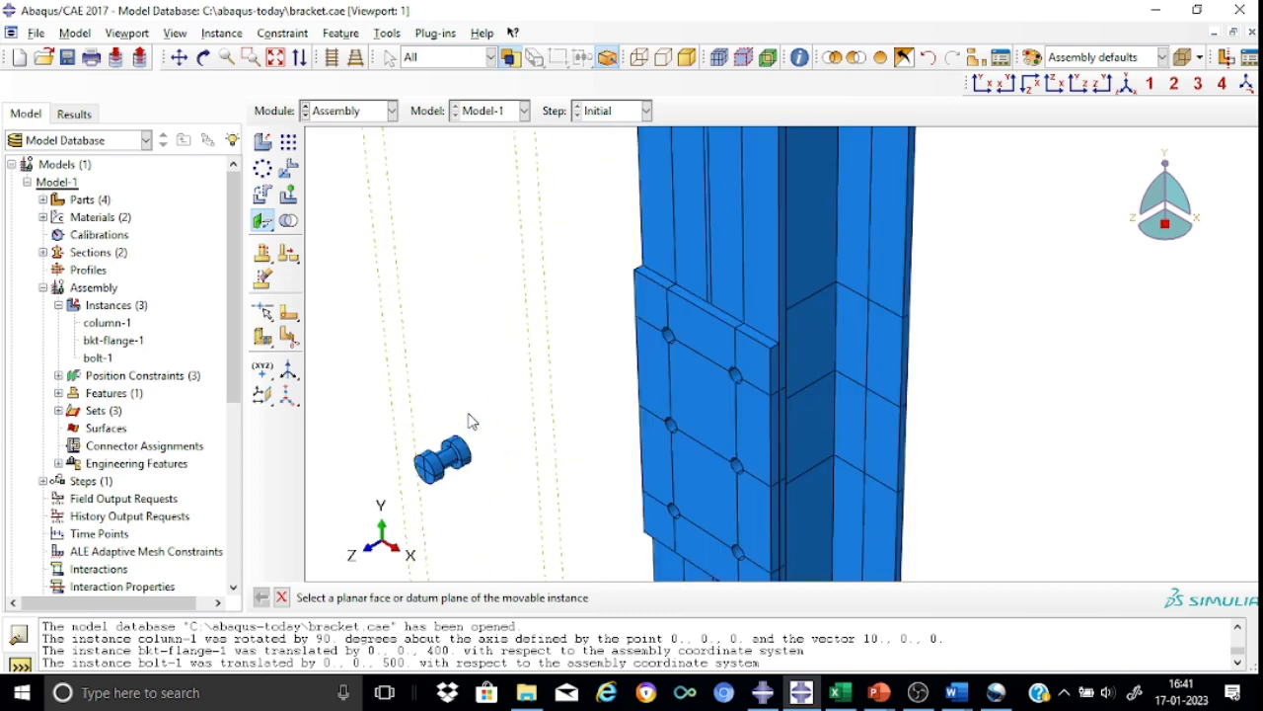
scroll(469, 421, "down", 3)
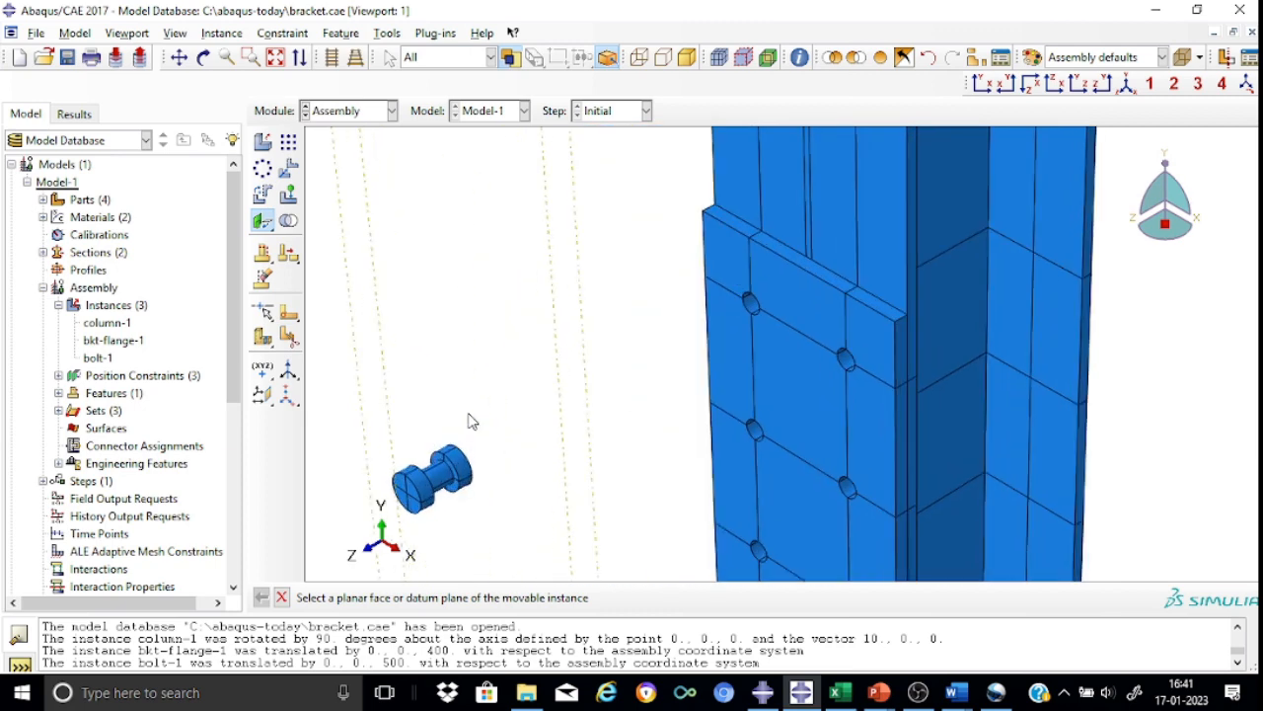
left_click(400, 483)
left_click(727, 365)
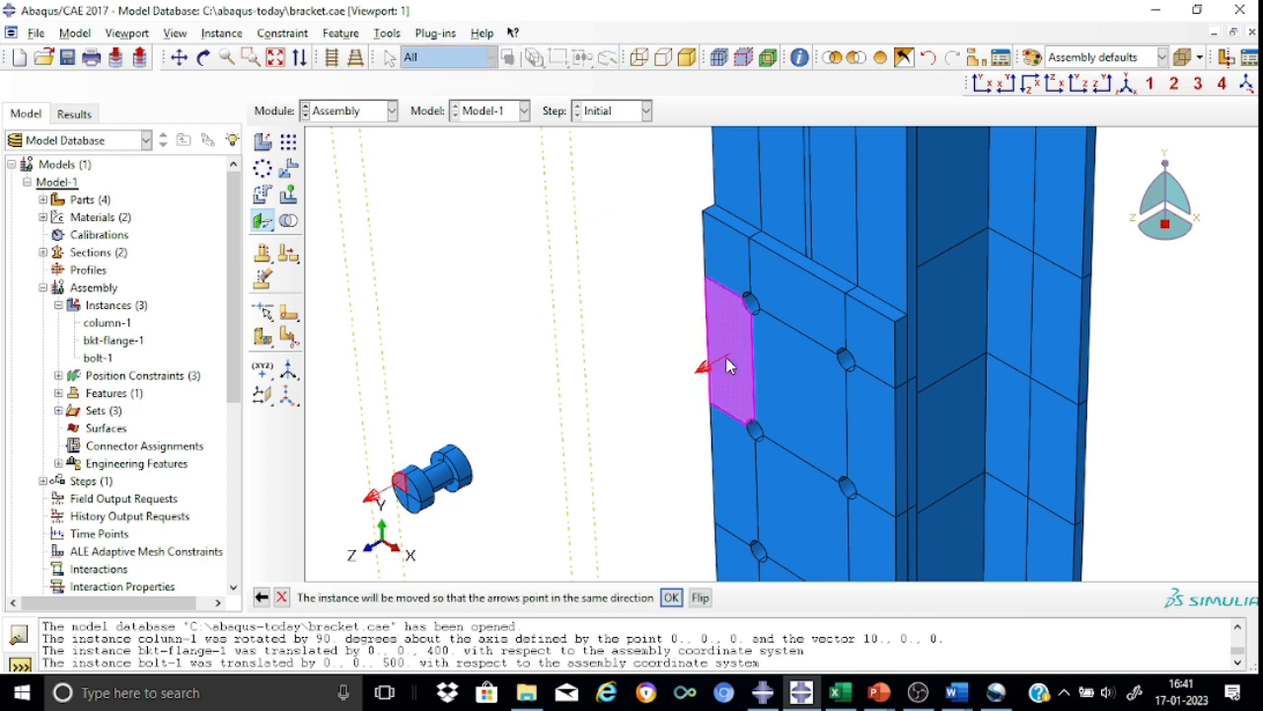
left_click(670, 597)
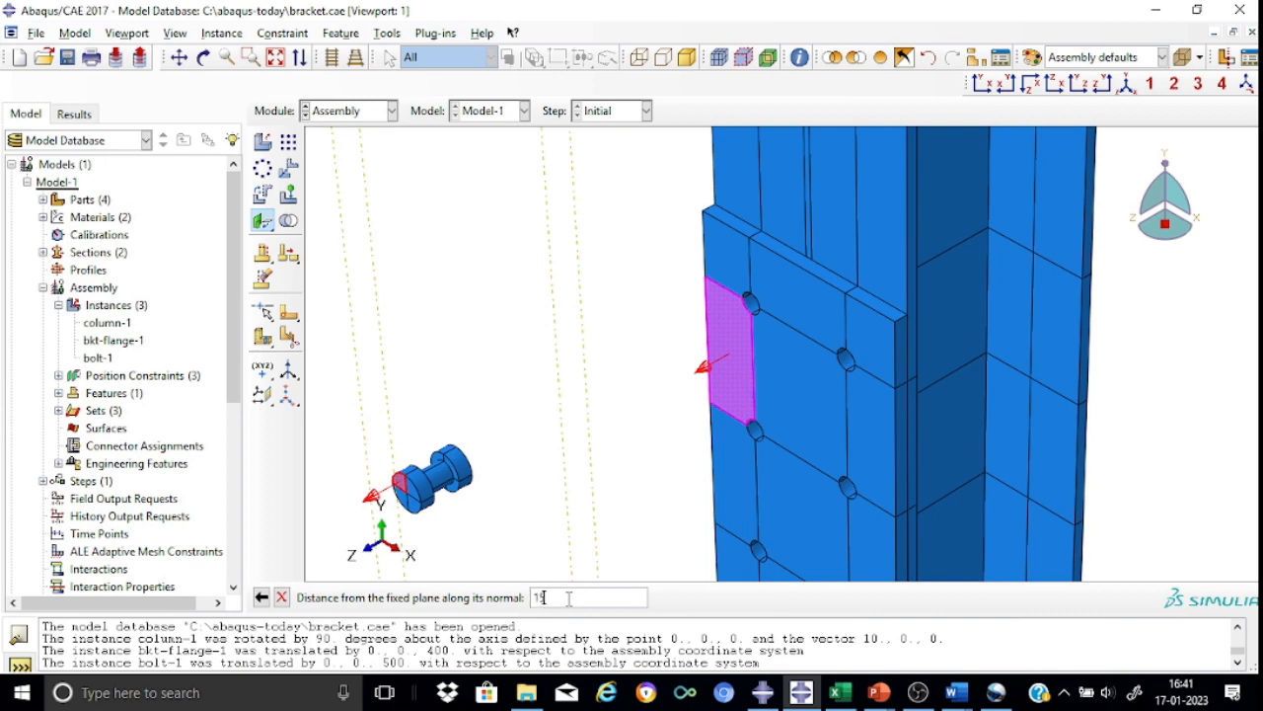
key("Return")
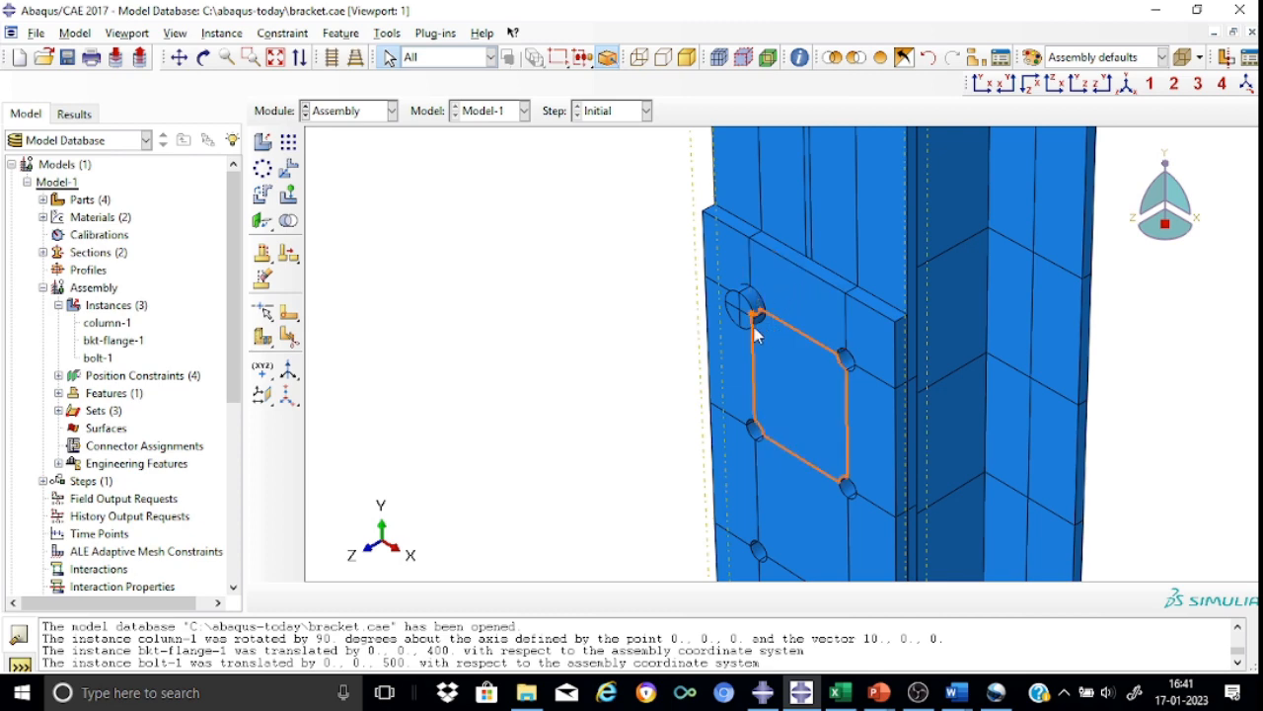
Step: Start a linear pattern of the constrained bolt, with 2 instances at an offset of 130 in direction 1
left_click(204, 57)
mouse_move(657, 266)
left_mouse_down()
mouse_move(750, 415)
mouse_move(827, 480)
mouse_move(846, 522)
mouse_move(905, 425)
mouse_move(880, 397)
mouse_move(847, 418)
left_mouse_up()
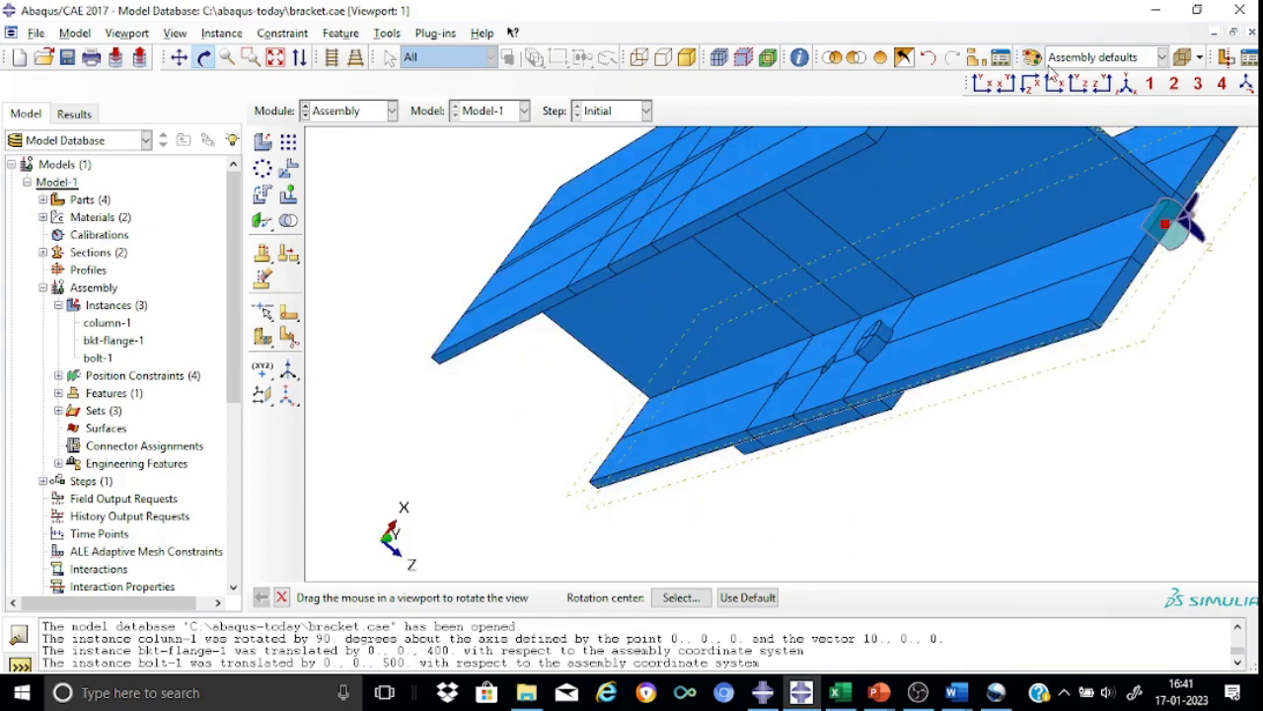
left_click(1127, 85)
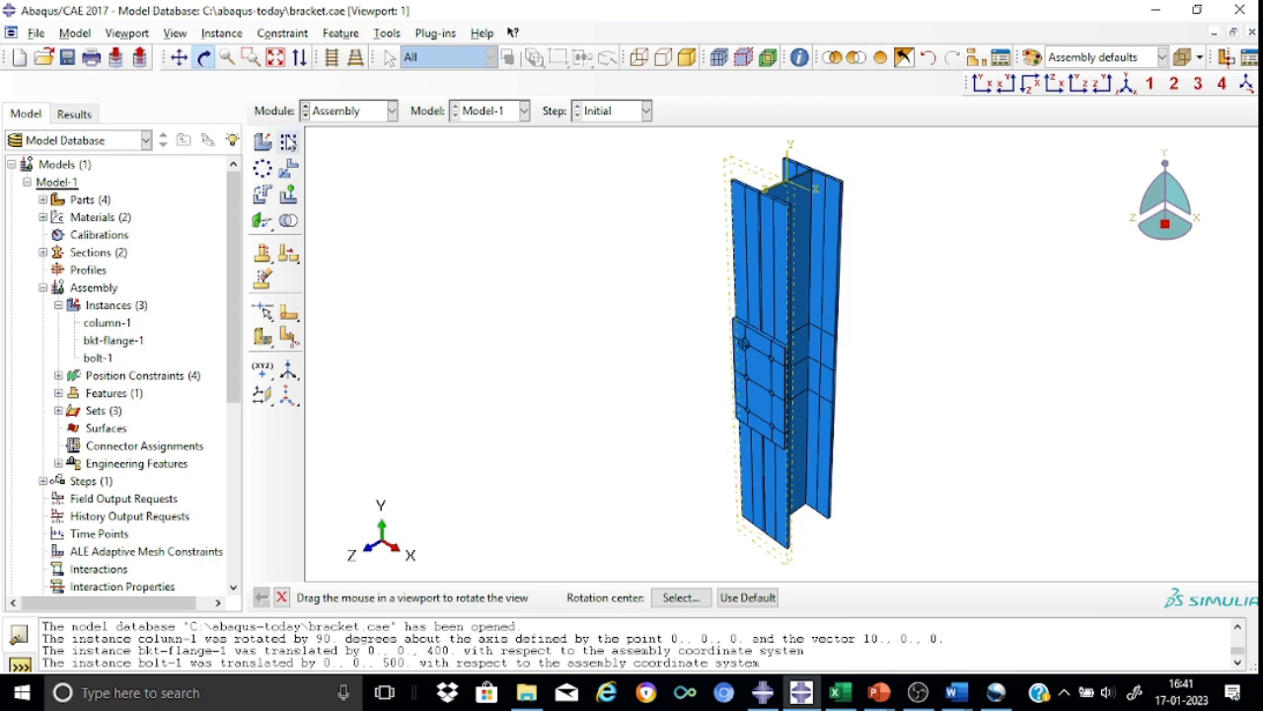
left_click(288, 143)
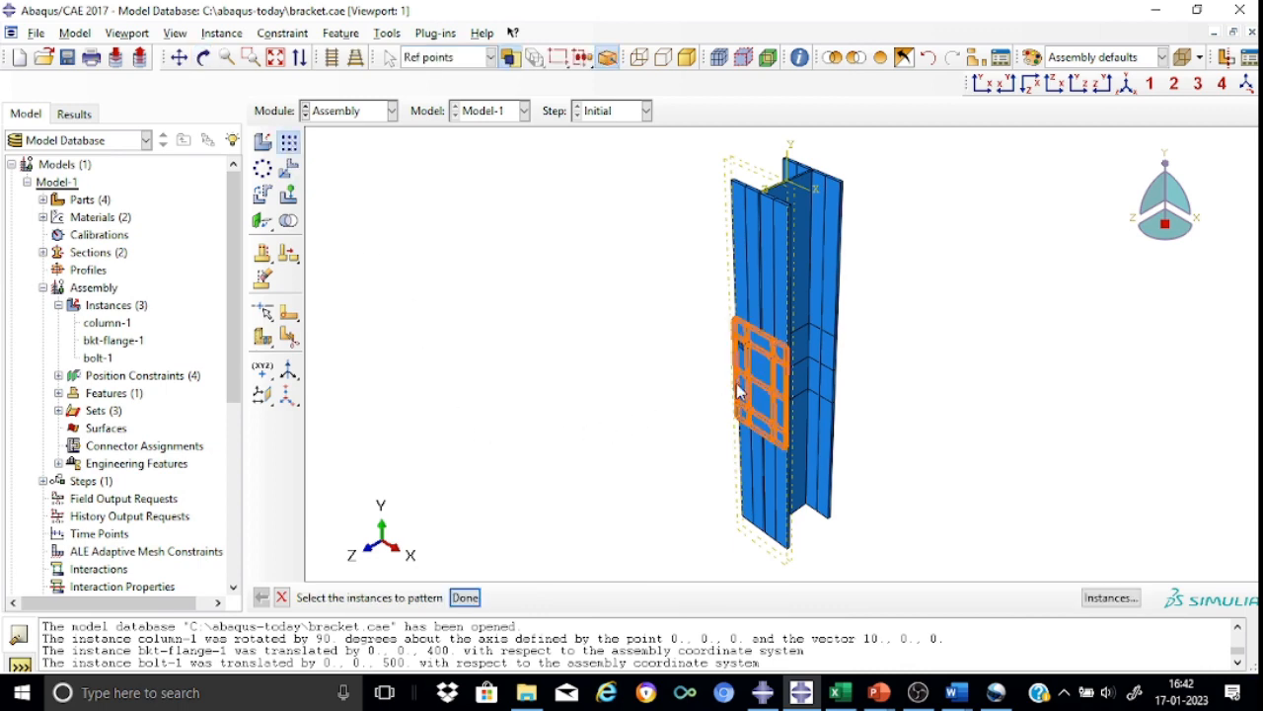
scroll(736, 389, "up", 2)
scroll(736, 389, "down", 5)
scroll(736, 390, "down", 2)
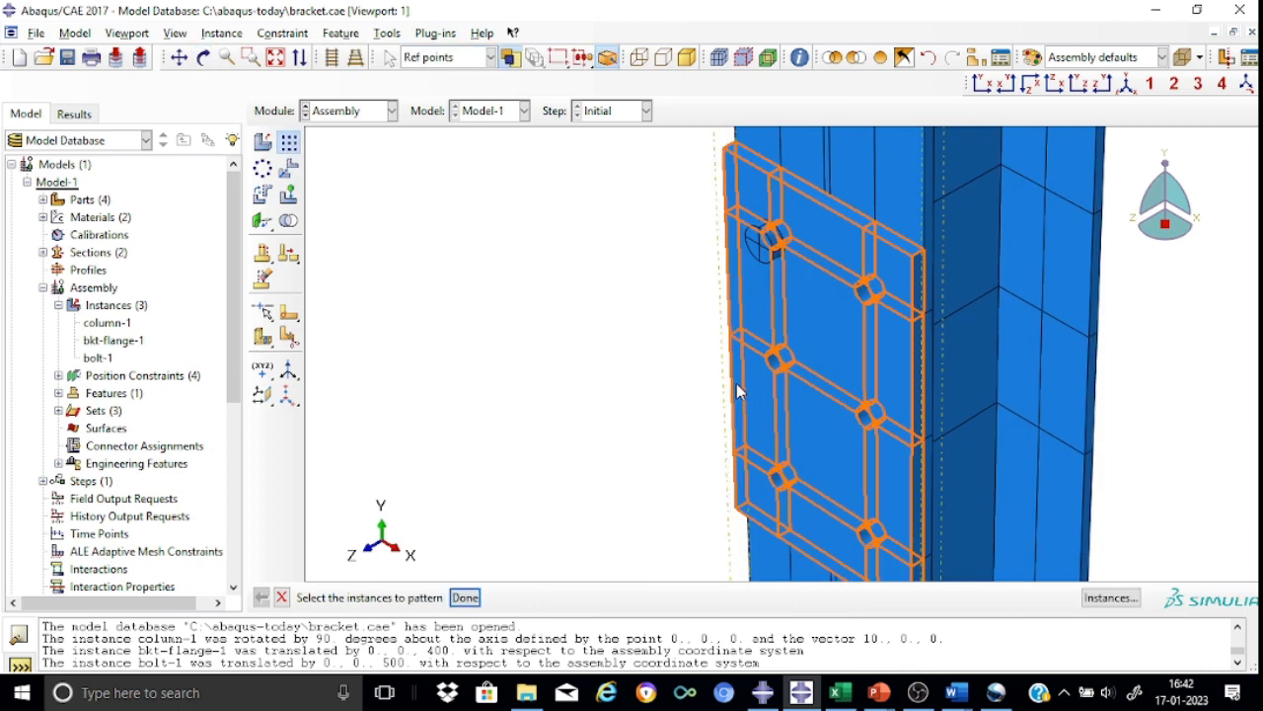
left_click(766, 249)
left_click(463, 597)
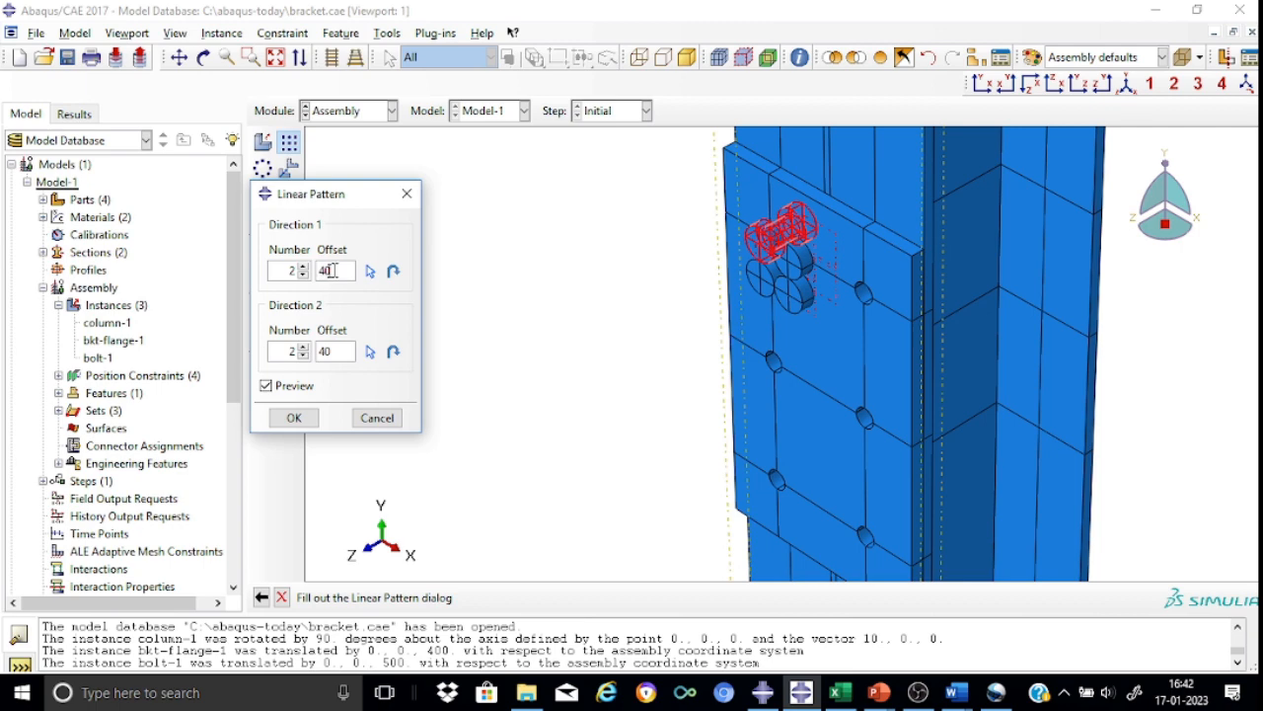
key("BackSpace")
key("BackSpace")
type("130")
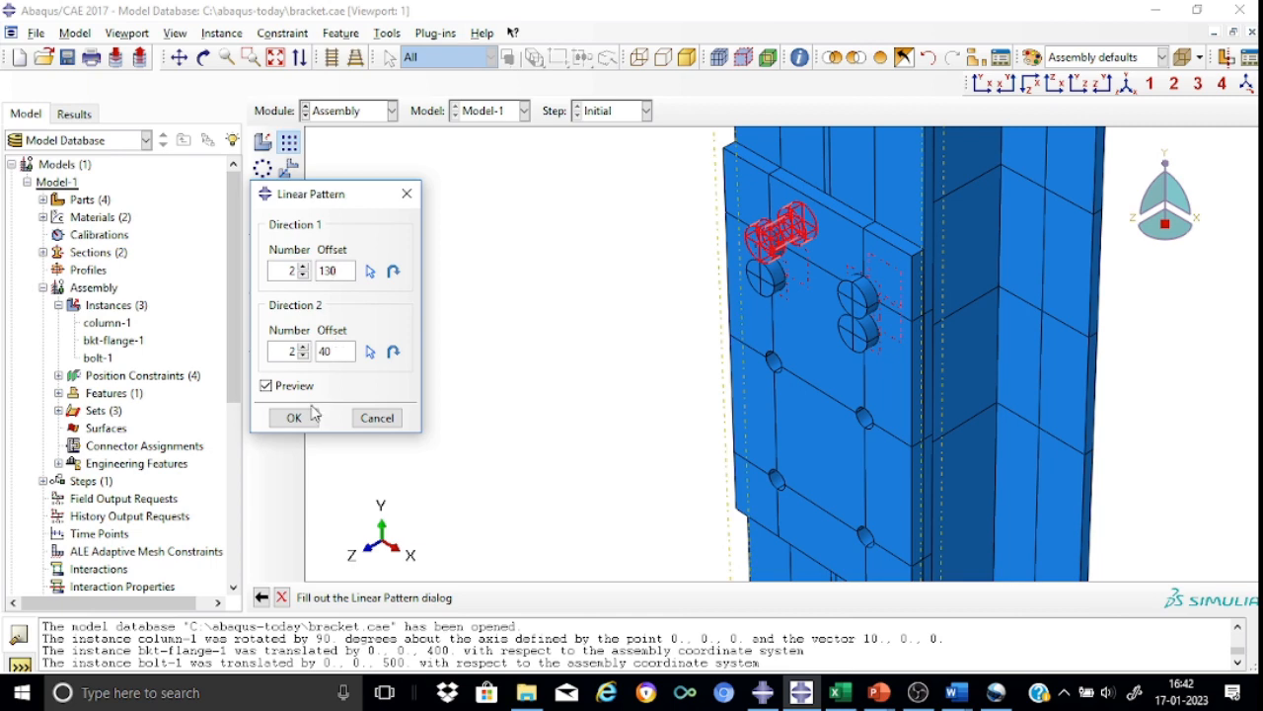
Step: Set direction 2 of the bolt pattern to 3 instances with an offset of 150 and create the pattern
left_click(305, 347)
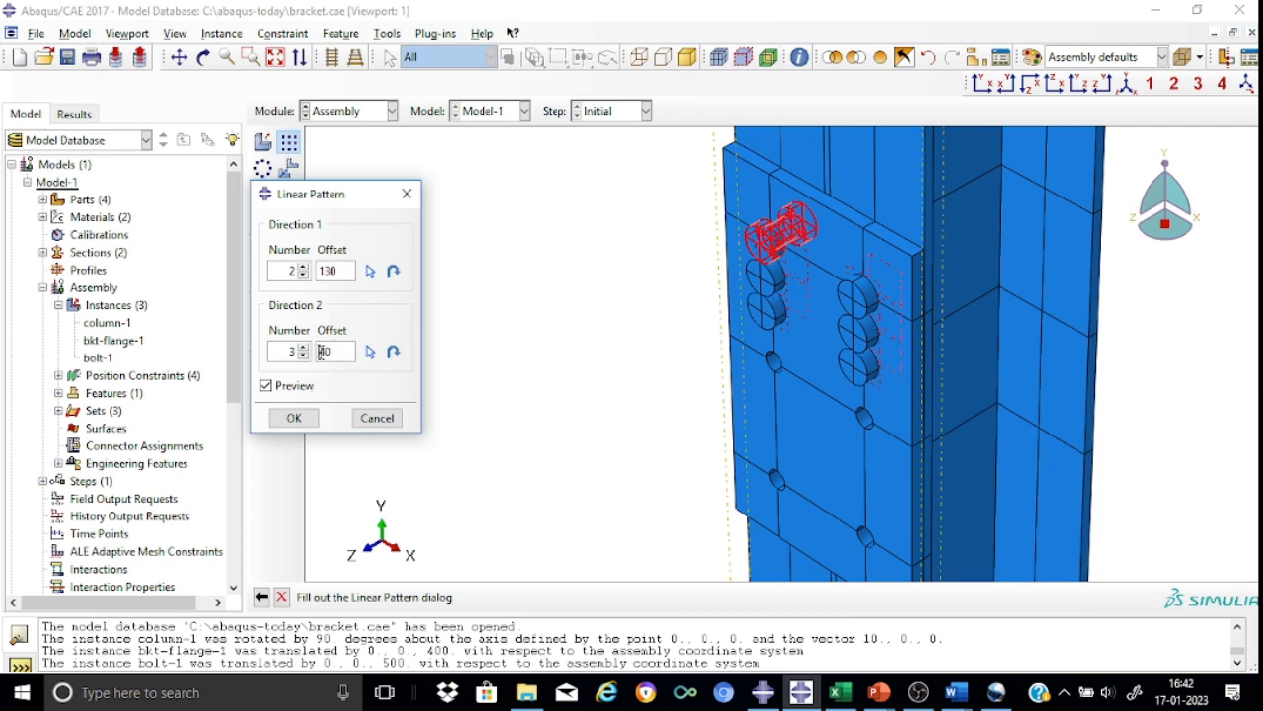
left_click(321, 351)
type("1")
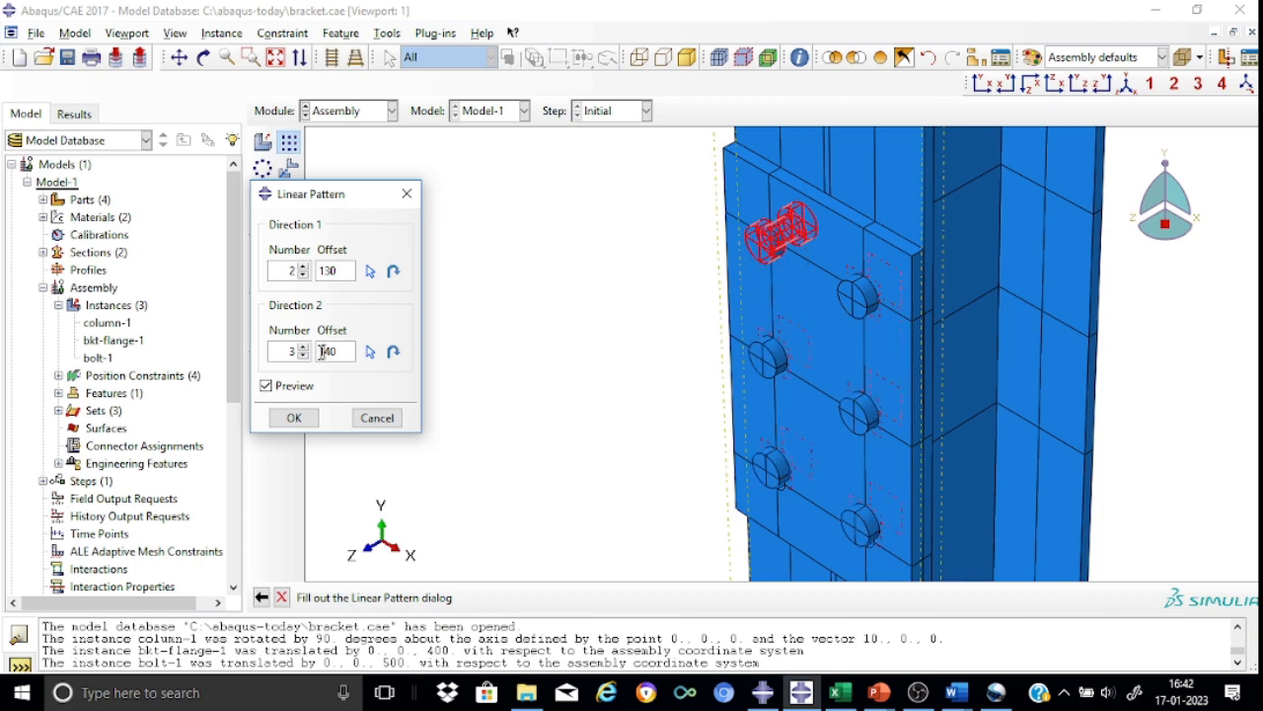
key("Delete")
type("5")
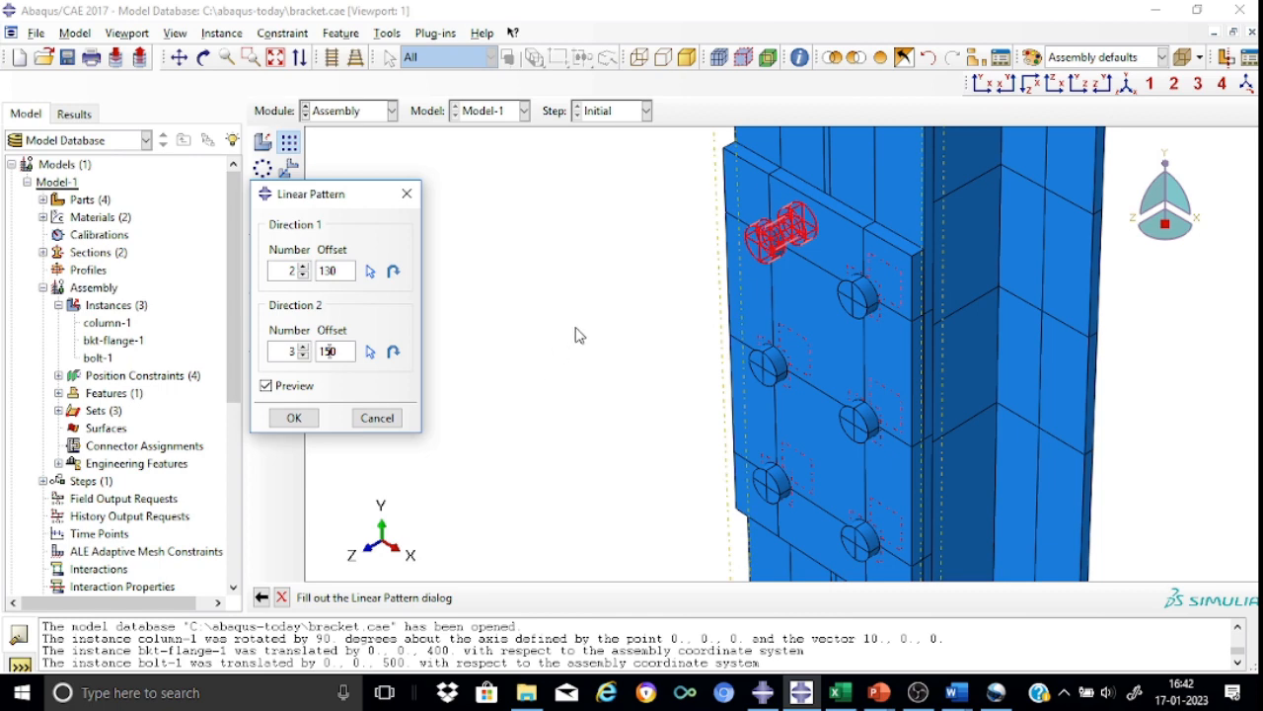
left_click(305, 424)
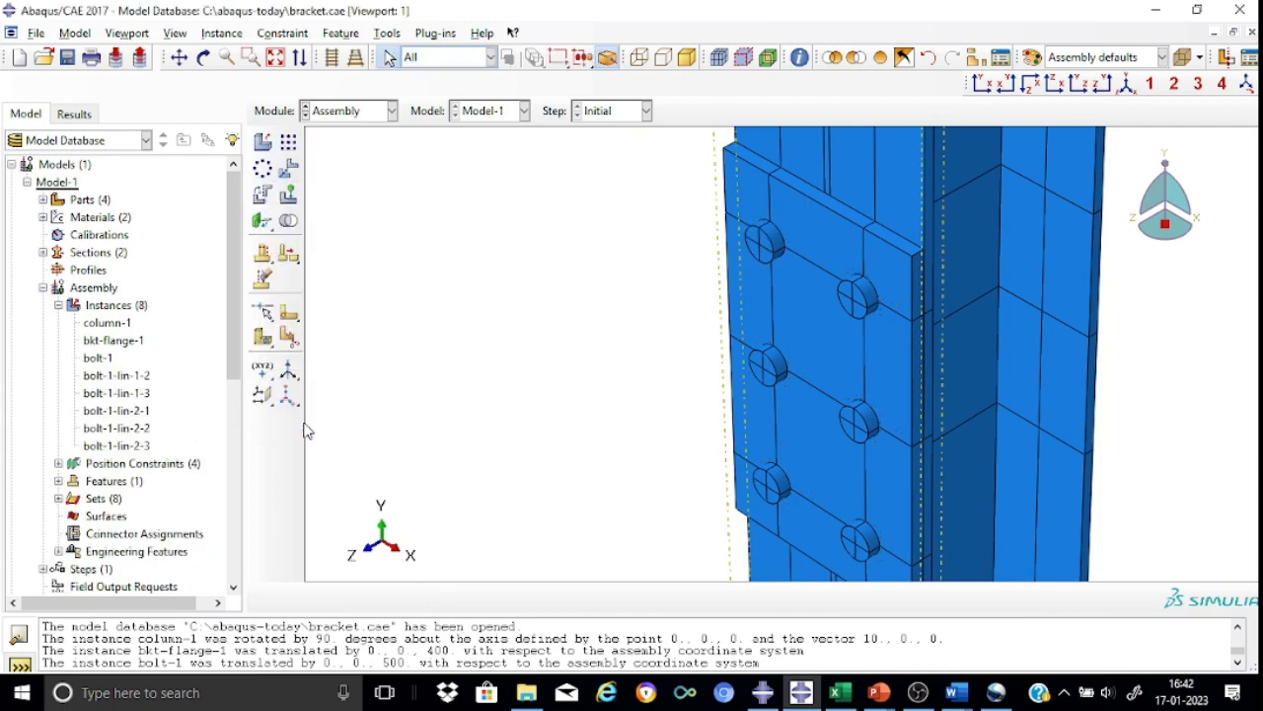
scroll(646, 313, "up", 2)
scroll(646, 313, "down", 2)
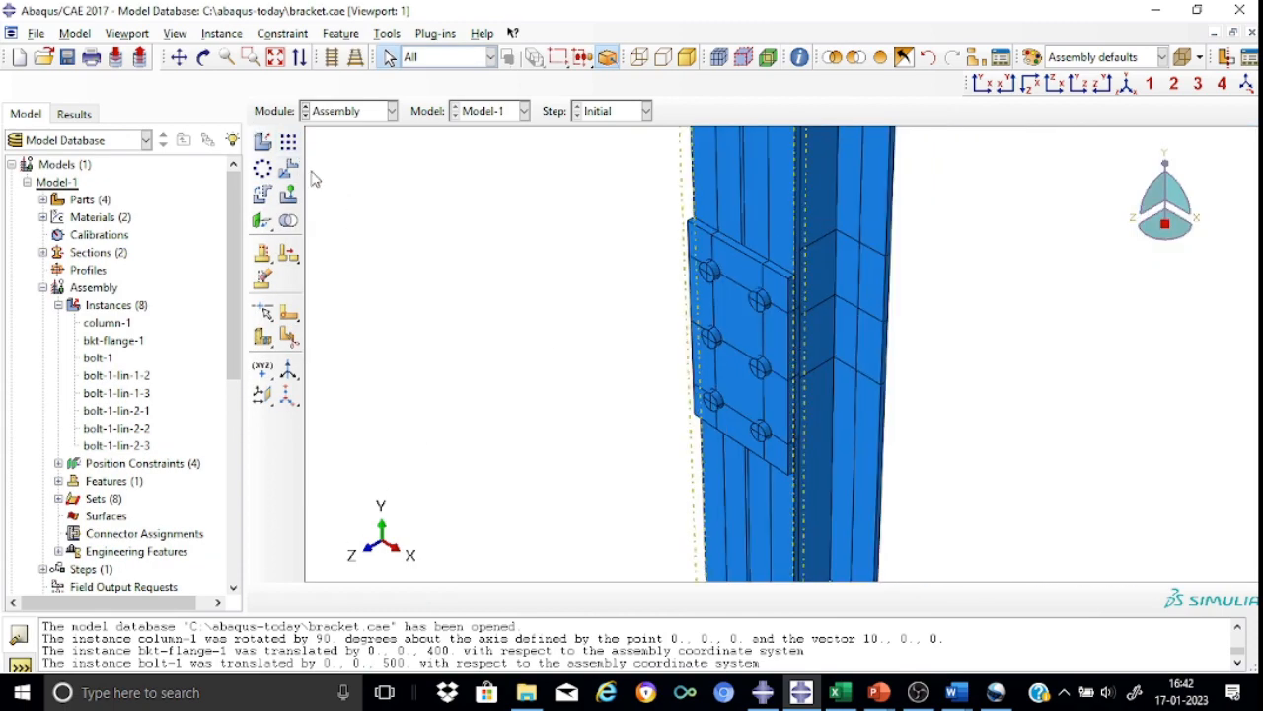
Step: Inspect the patterned bolts from the rear side of the column flange, then restore the isometric view
left_click(205, 57)
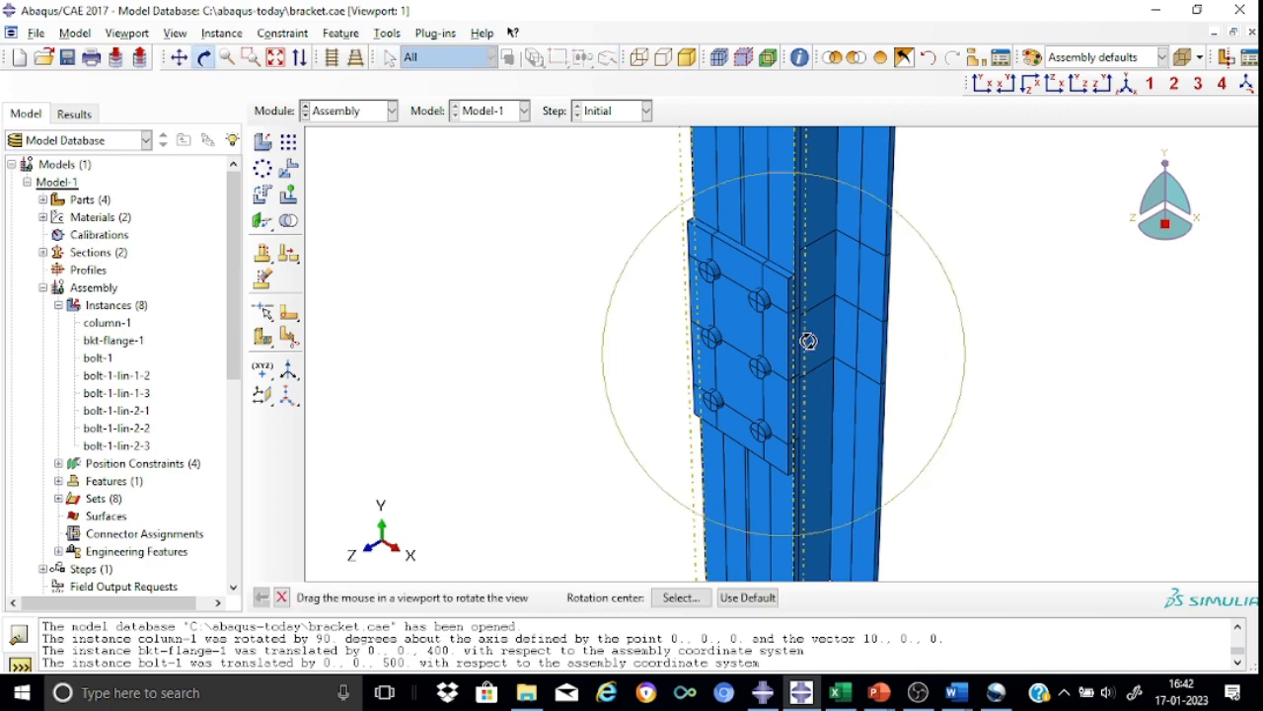
mouse_move(809, 341)
left_mouse_down()
mouse_move(702, 392)
mouse_move(673, 394)
mouse_move(691, 386)
mouse_move(631, 366)
mouse_move(750, 367)
left_mouse_up()
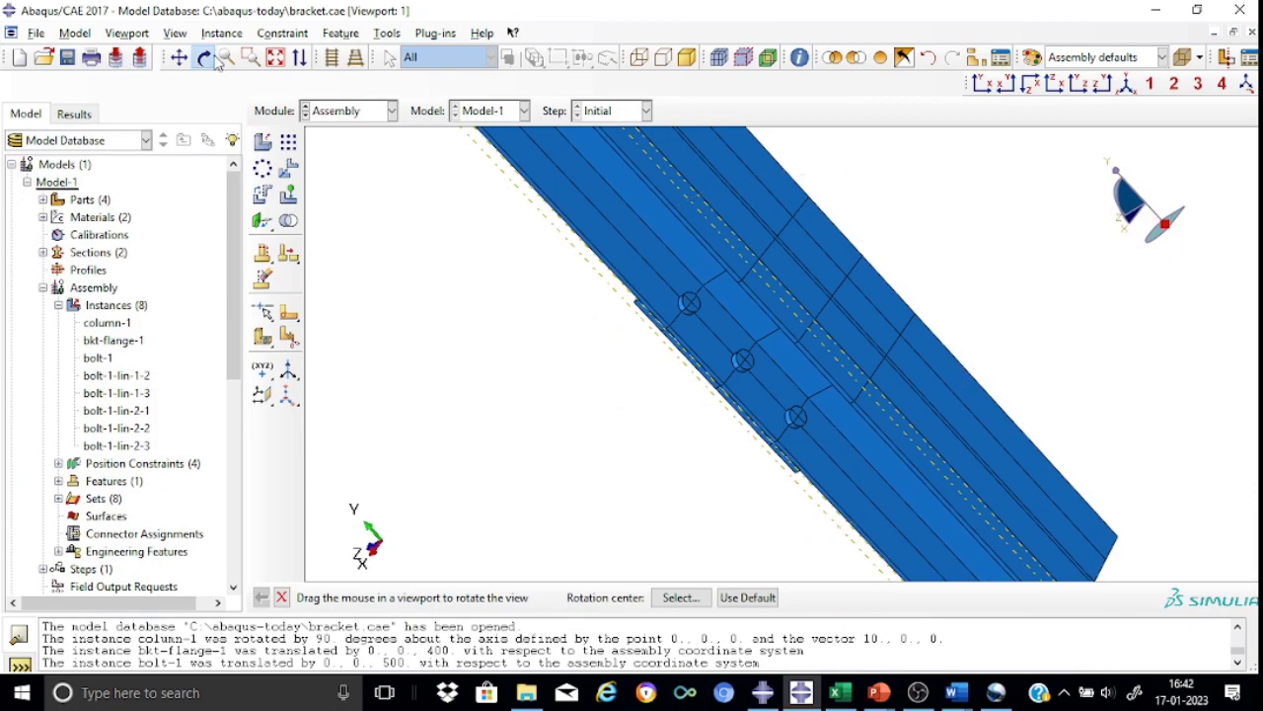
mouse_move(549, 217)
left_mouse_down()
mouse_move(842, 482)
mouse_move(840, 521)
mouse_move(859, 496)
left_mouse_up()
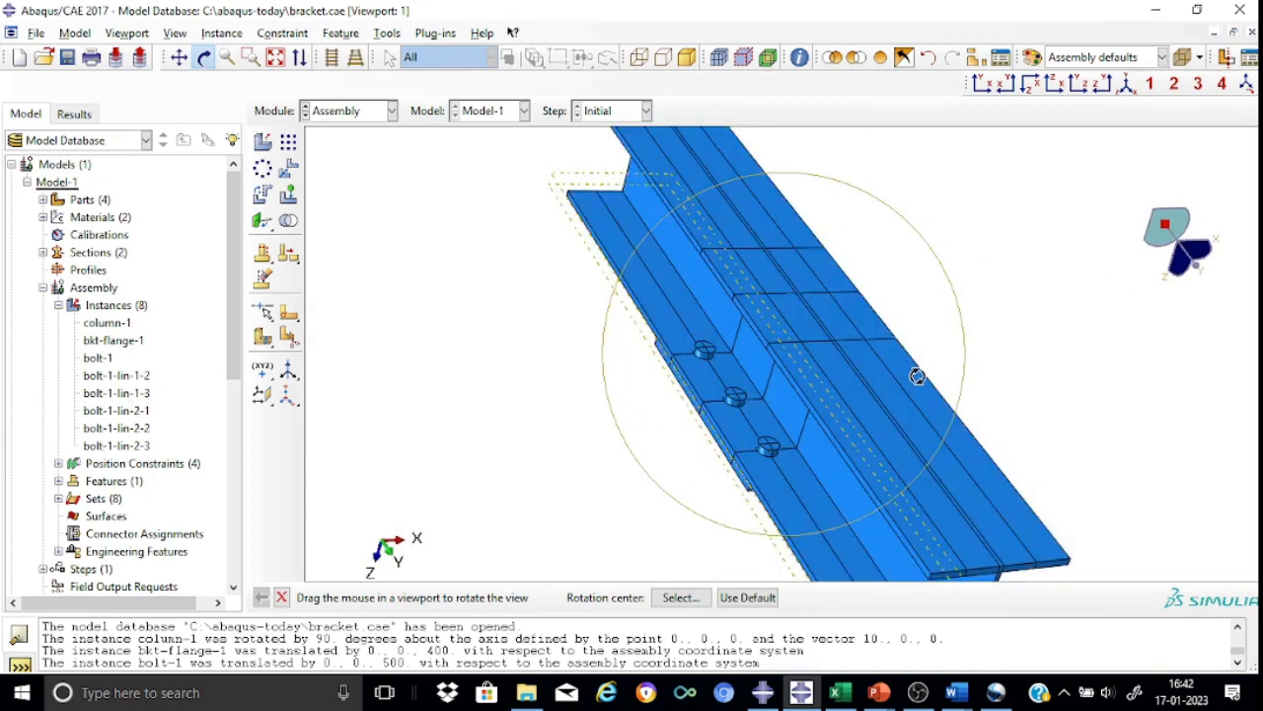
mouse_move(917, 377)
left_mouse_down()
mouse_move(775, 422)
mouse_move(734, 415)
mouse_move(790, 434)
left_mouse_up()
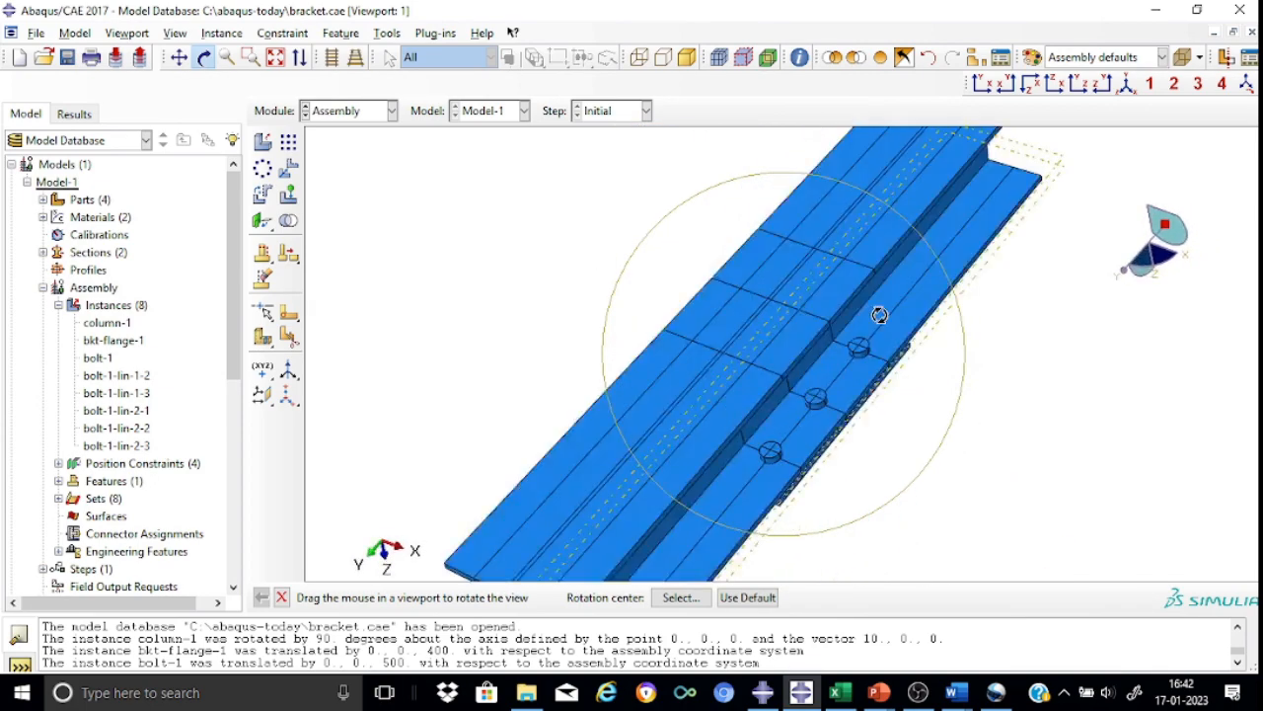
left_click(1126, 85)
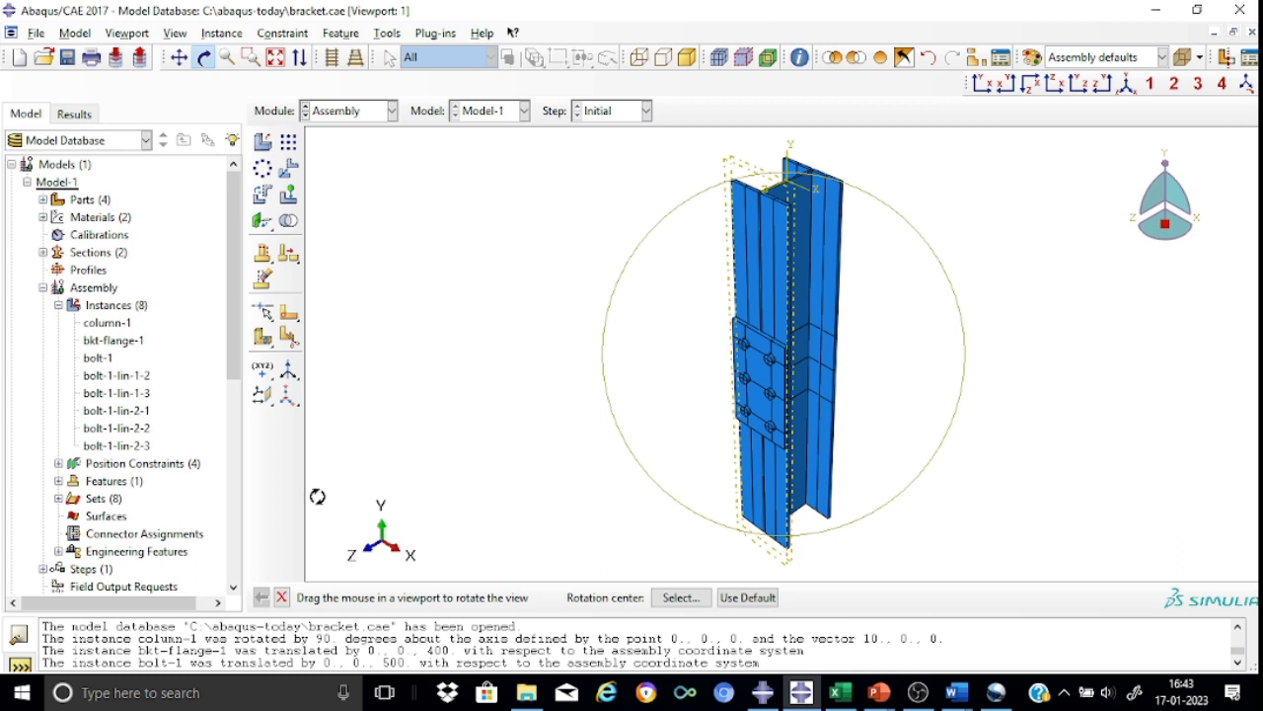
left_click(283, 598)
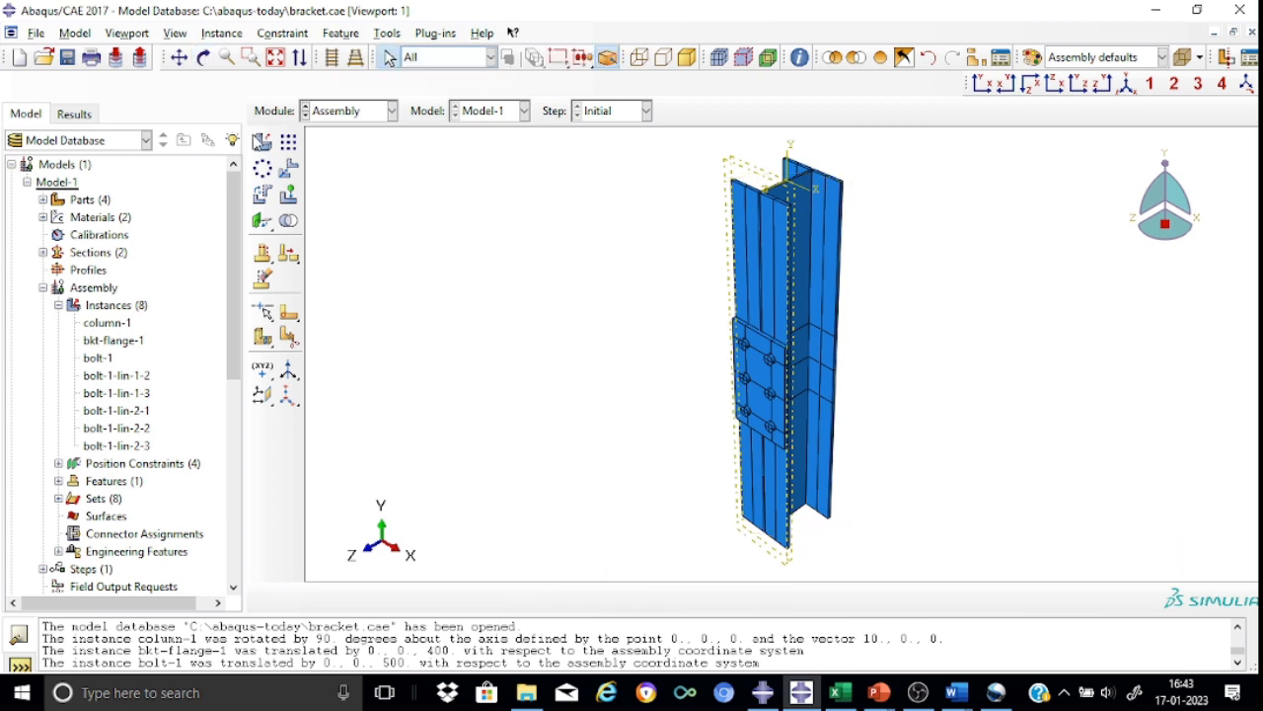
Step: Create a dependent instance of the web-bkt part with auto-offset from the other instances
left_click(262, 141)
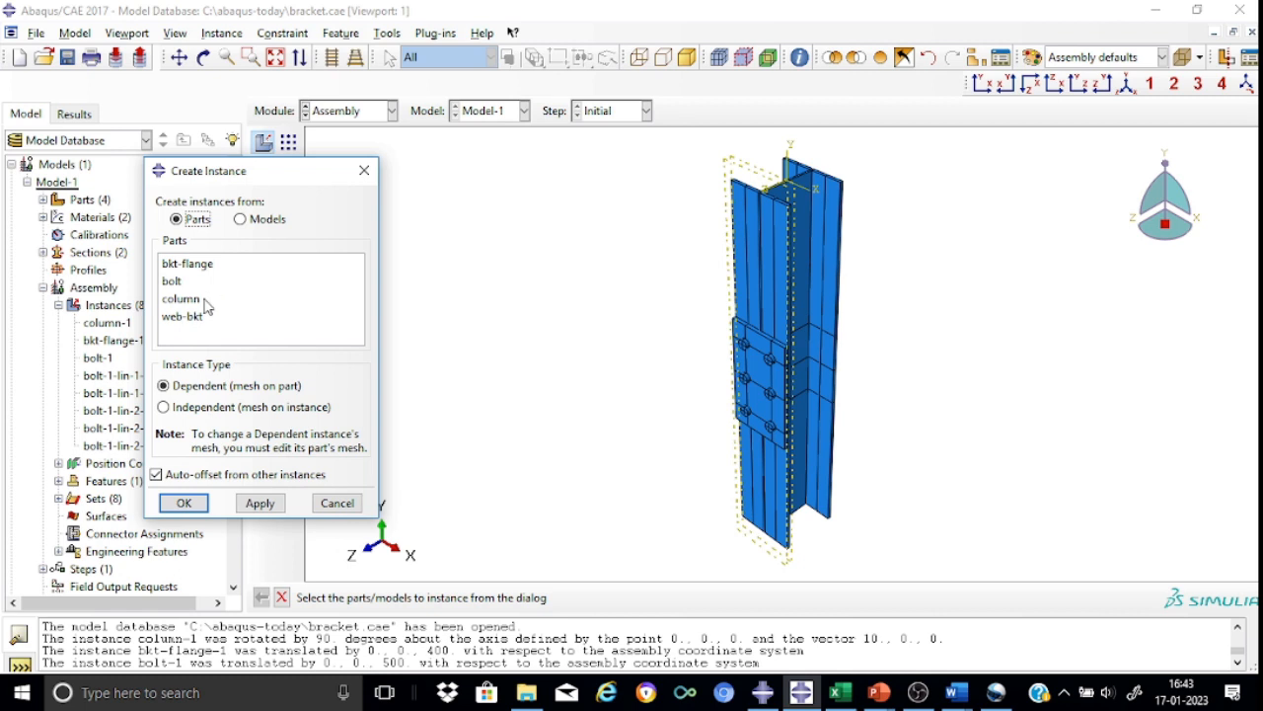
left_click(201, 318)
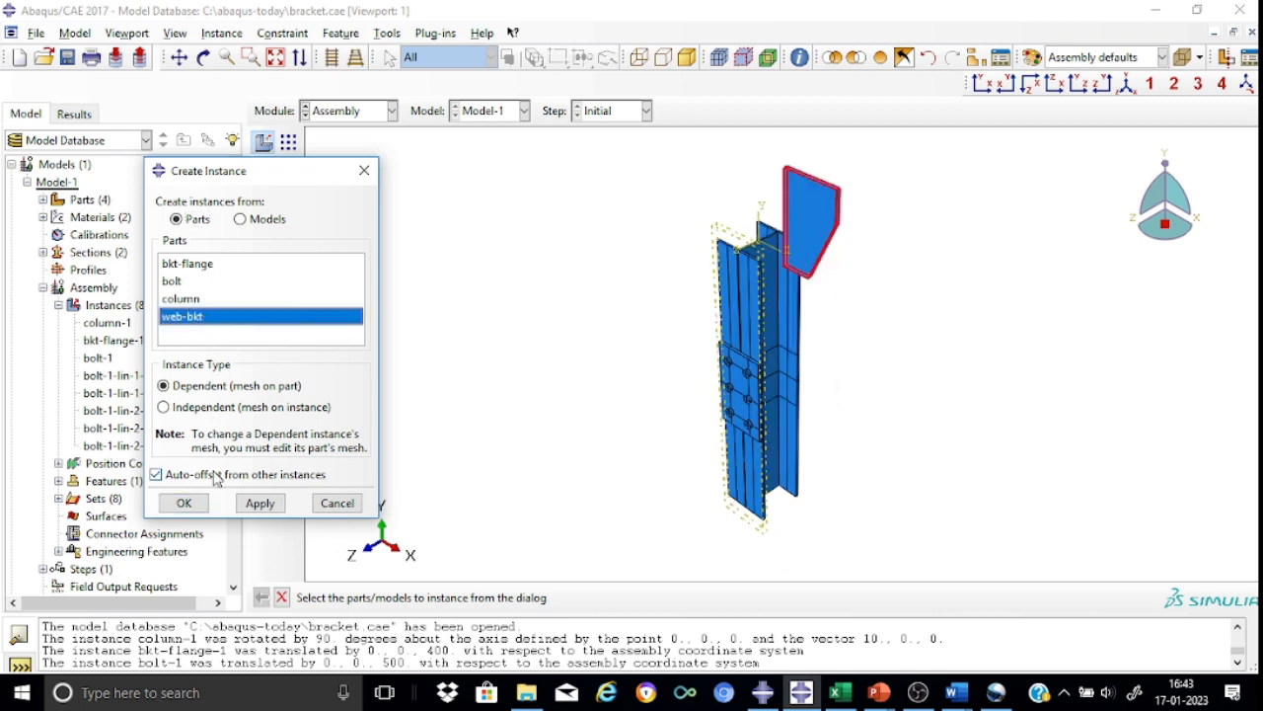
left_click(183, 503)
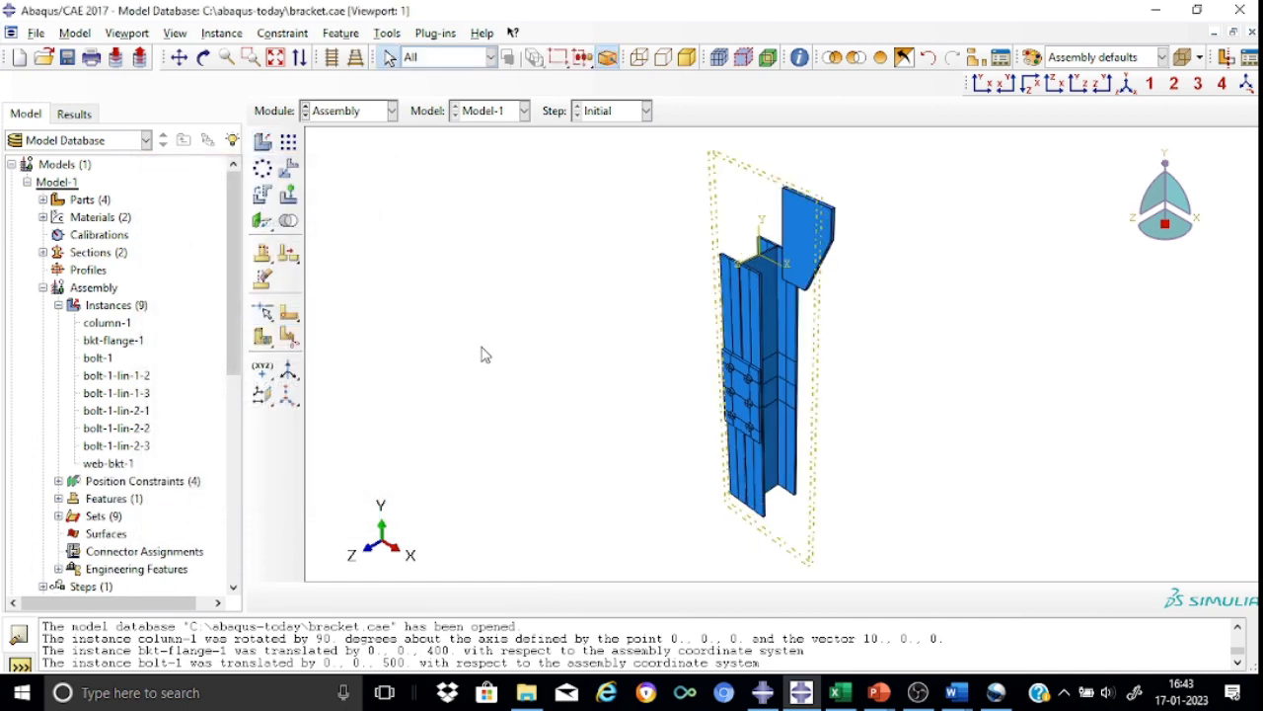
Step: Translate the web-bkt instance by 0,0,500 from the origin and accept its position
left_click(291, 171)
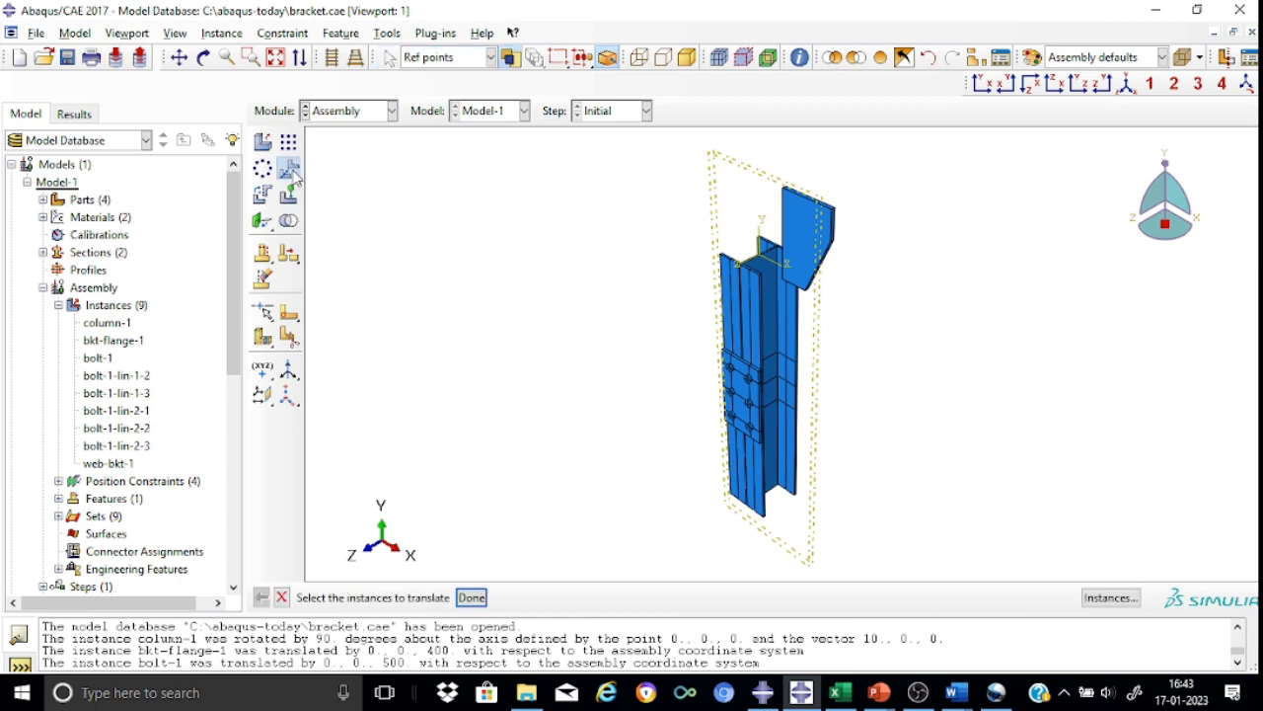
left_click(822, 249)
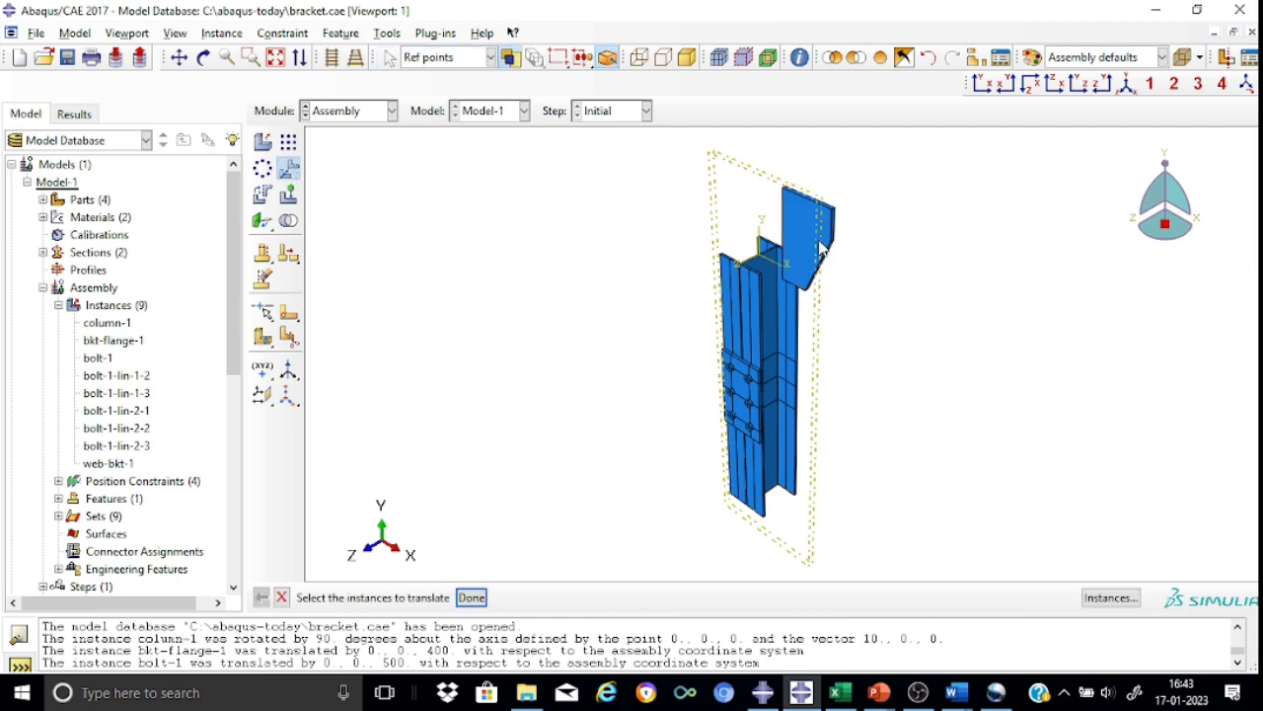
left_click(483, 602)
key("Return")
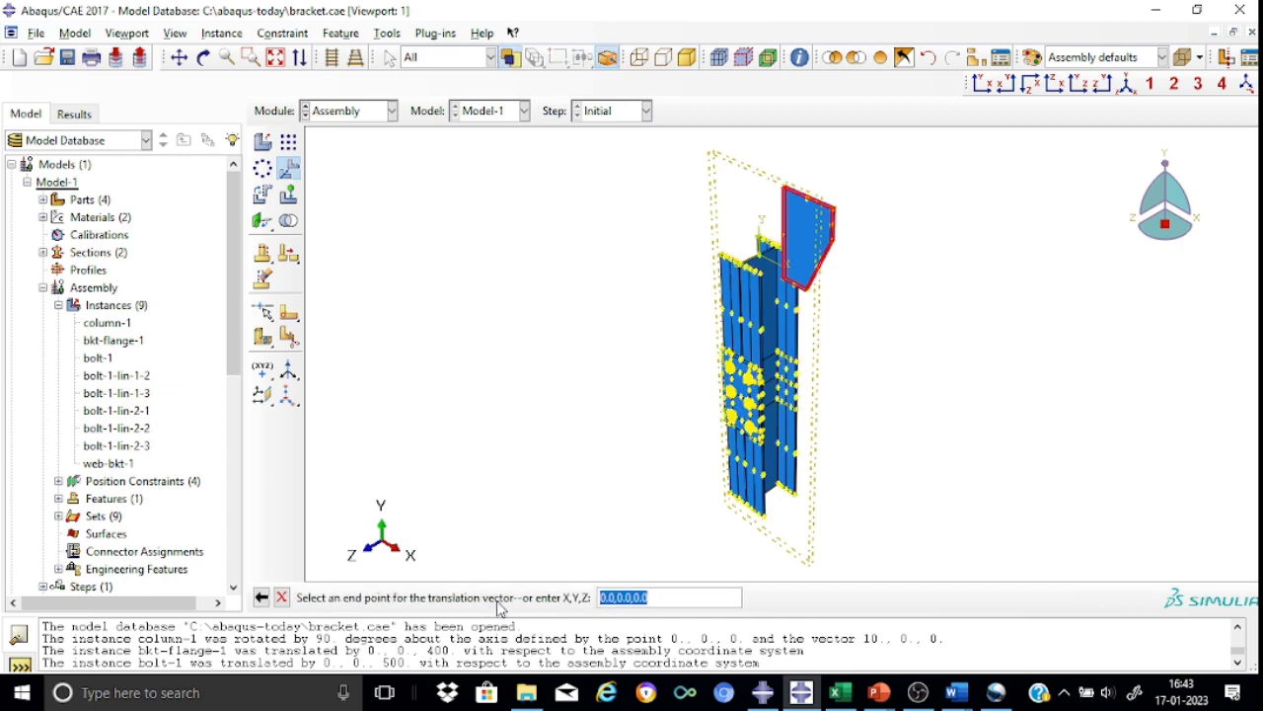
left_click(665, 593)
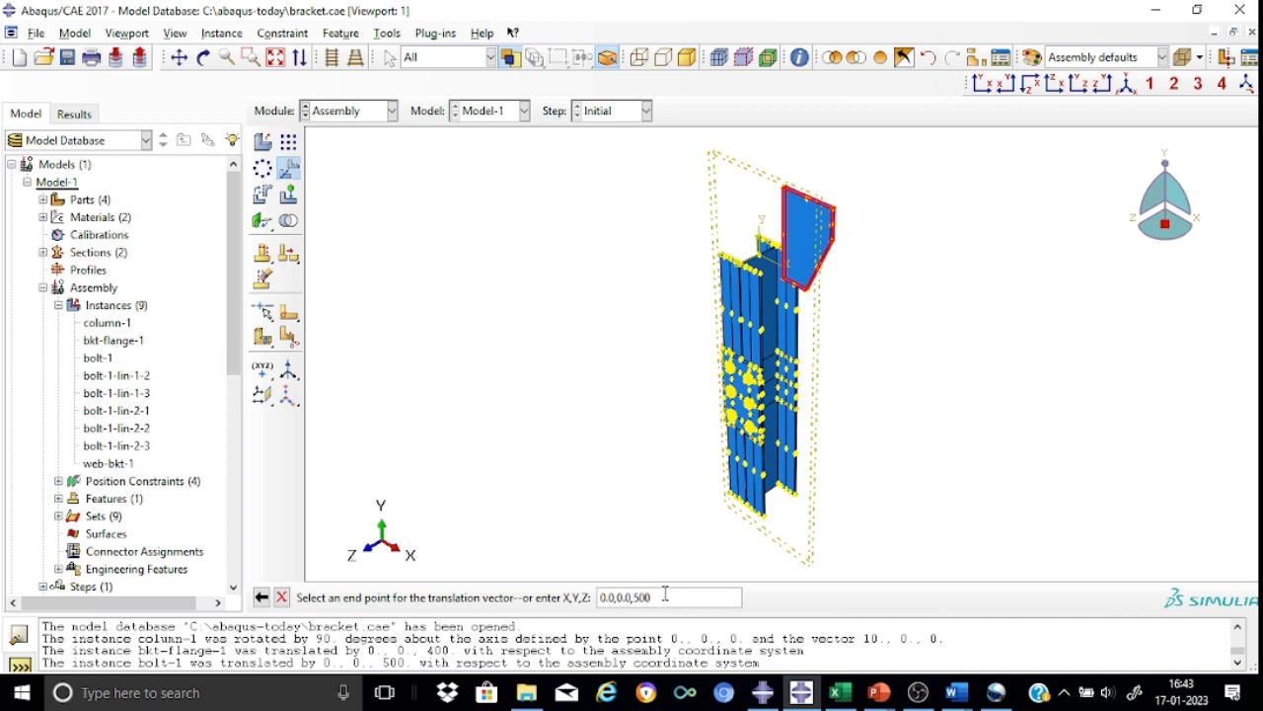
key("Return")
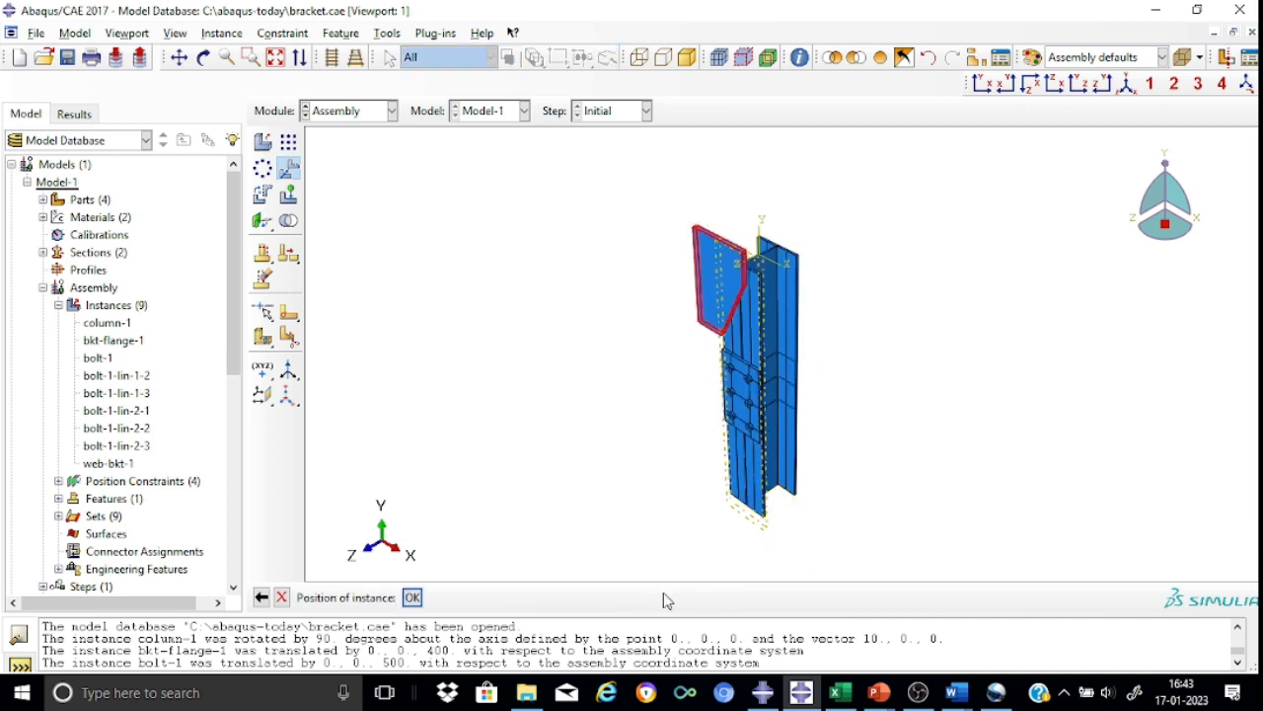
left_click(414, 598)
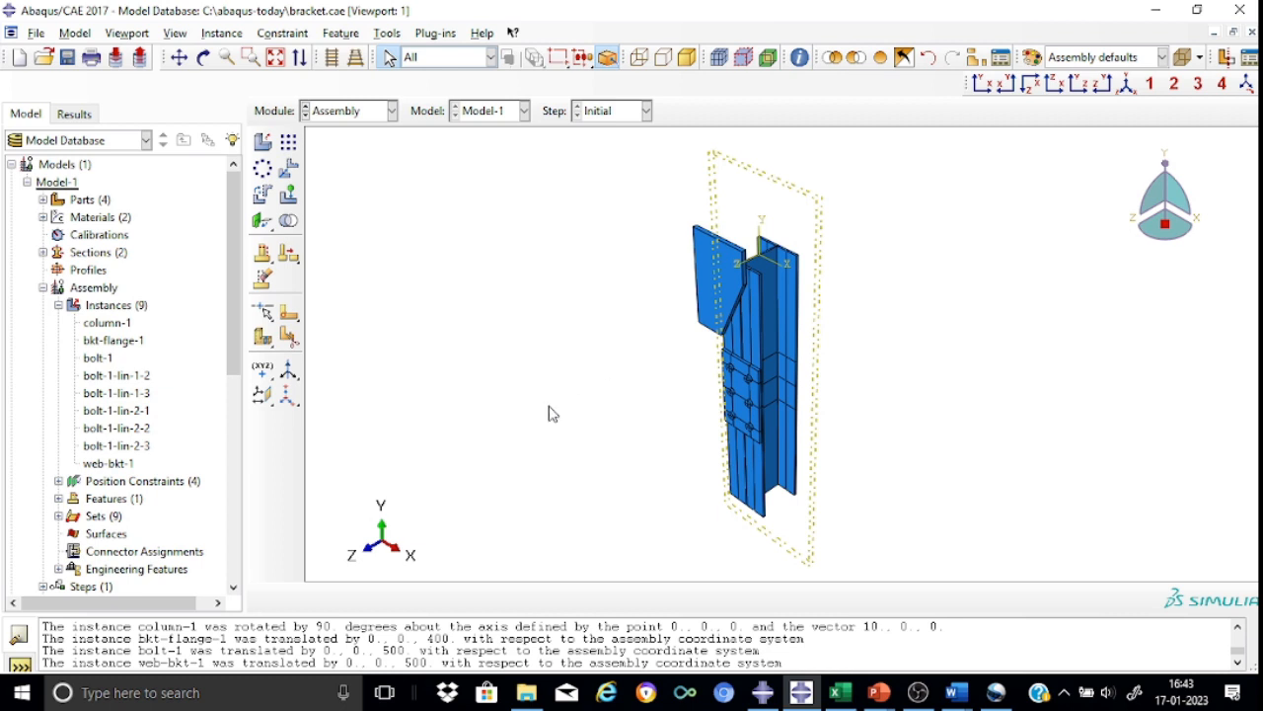
Step: Rotate the web-bkt instance by -90 degrees about the axis from 0,0,0 to 0,10,0 and accept its position
left_click(262, 195)
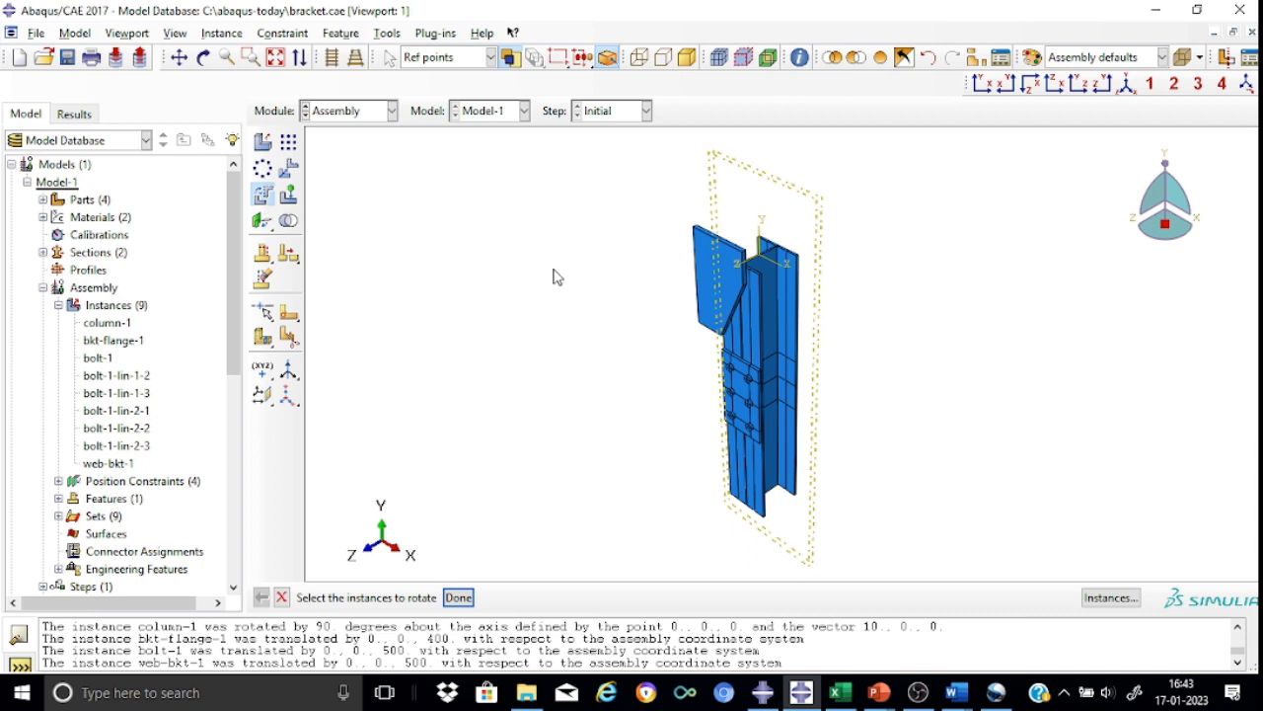
left_click(706, 246)
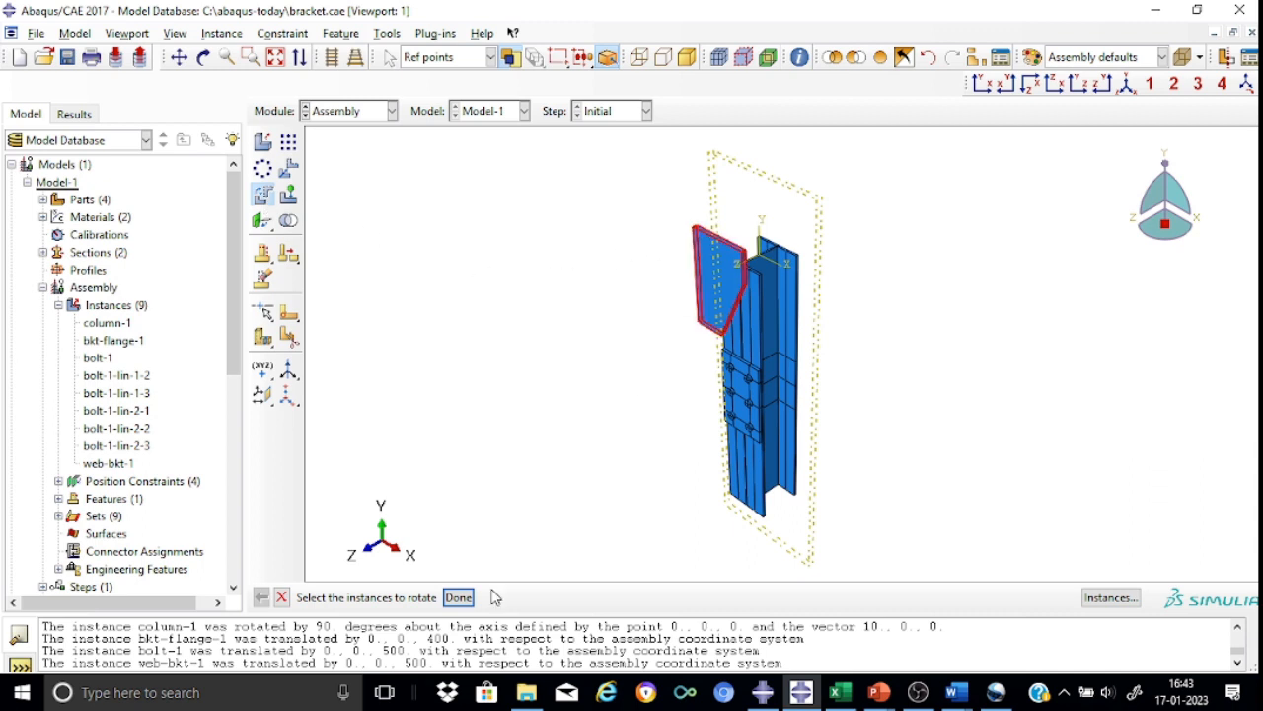
left_click(459, 597)
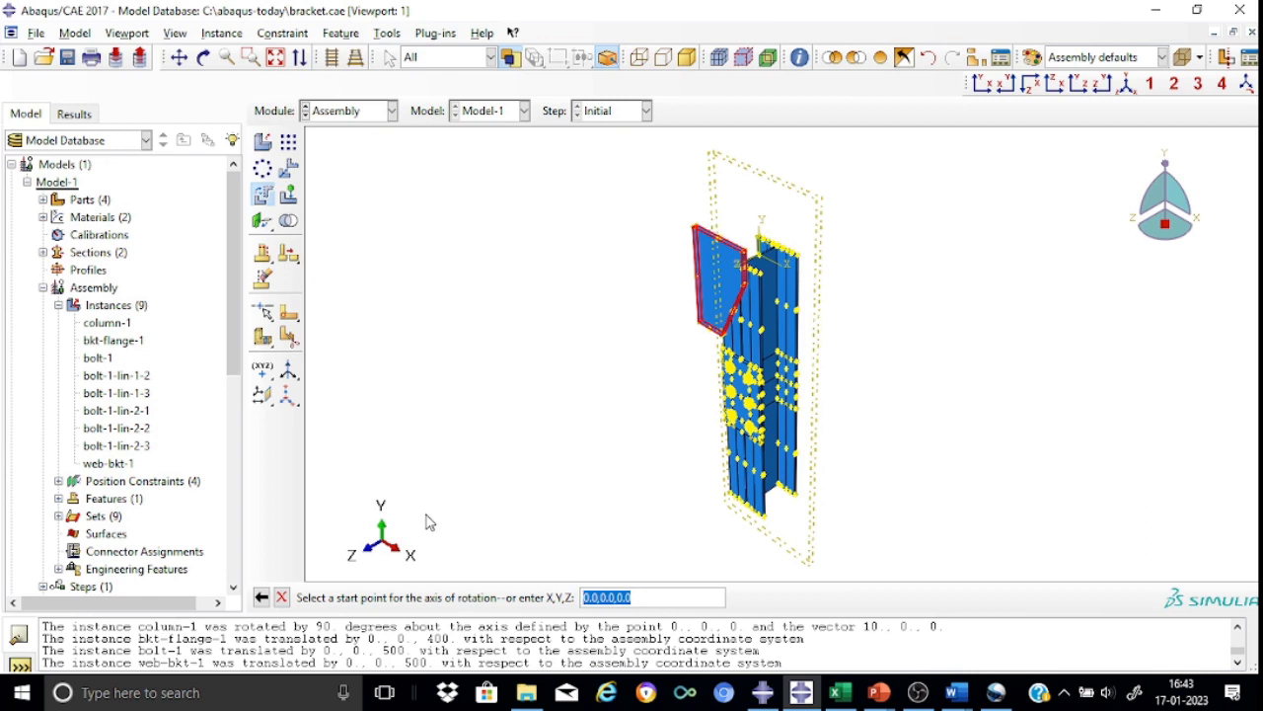
key("Return")
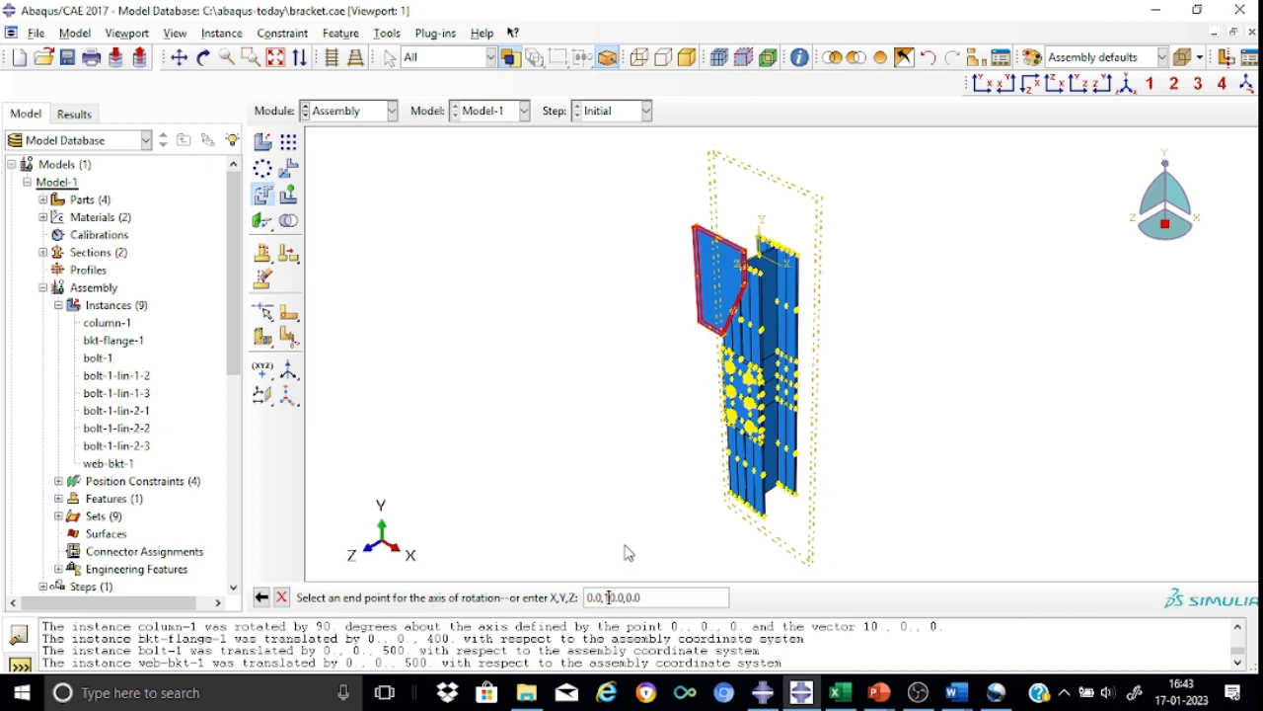
key("Return")
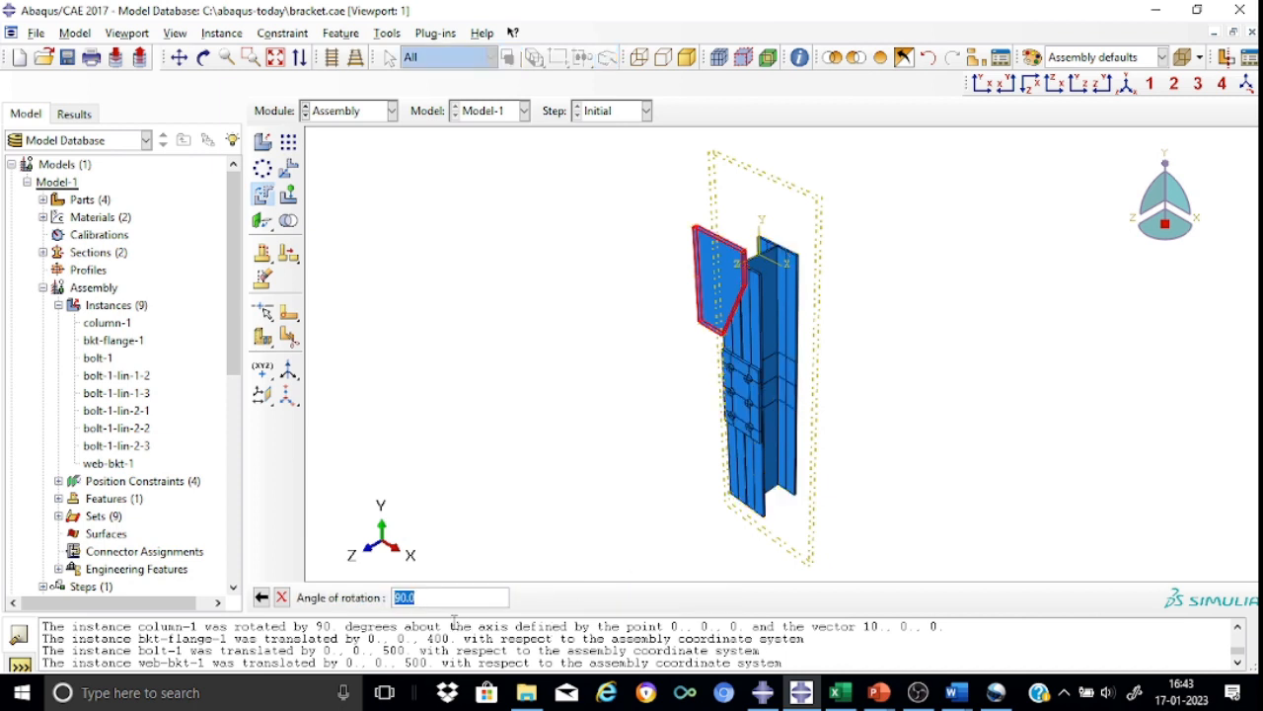
left_click(396, 597)
key("Return")
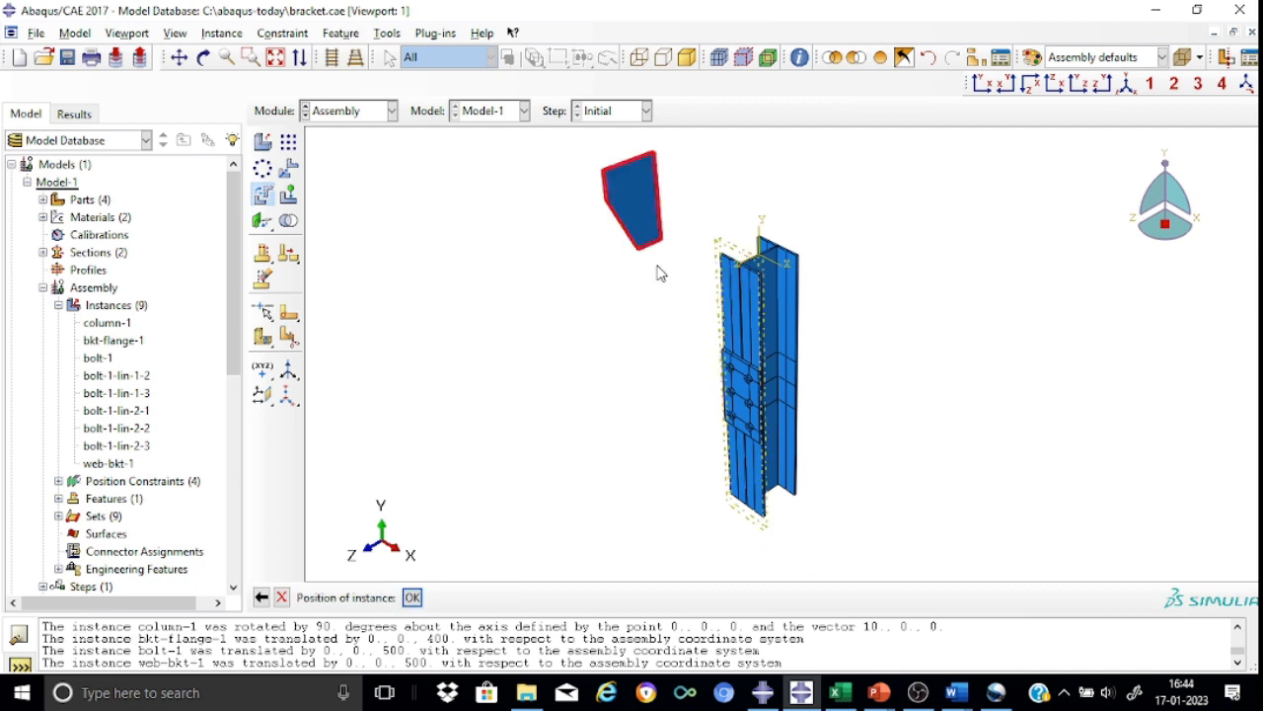
left_click(412, 597)
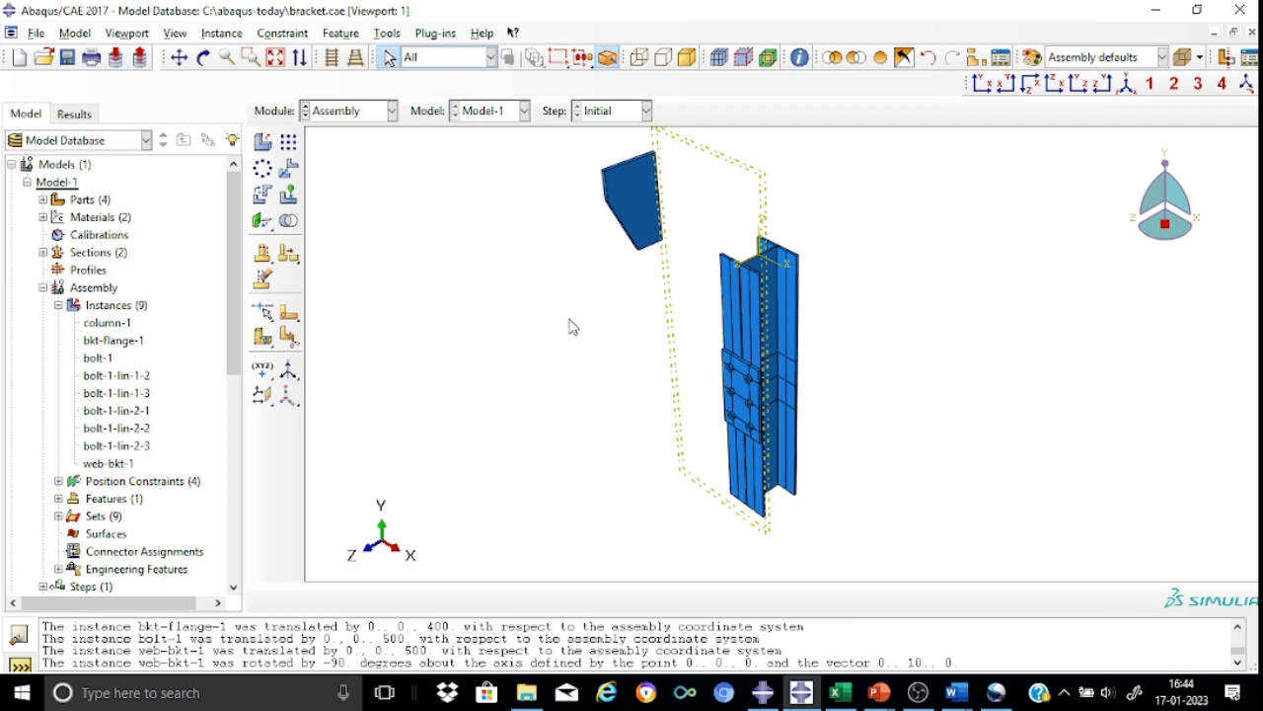
Step: Start translating the web-bkt instance, using the midpoint of the short top edge on its tall vertical side as the start point
left_click(289, 169)
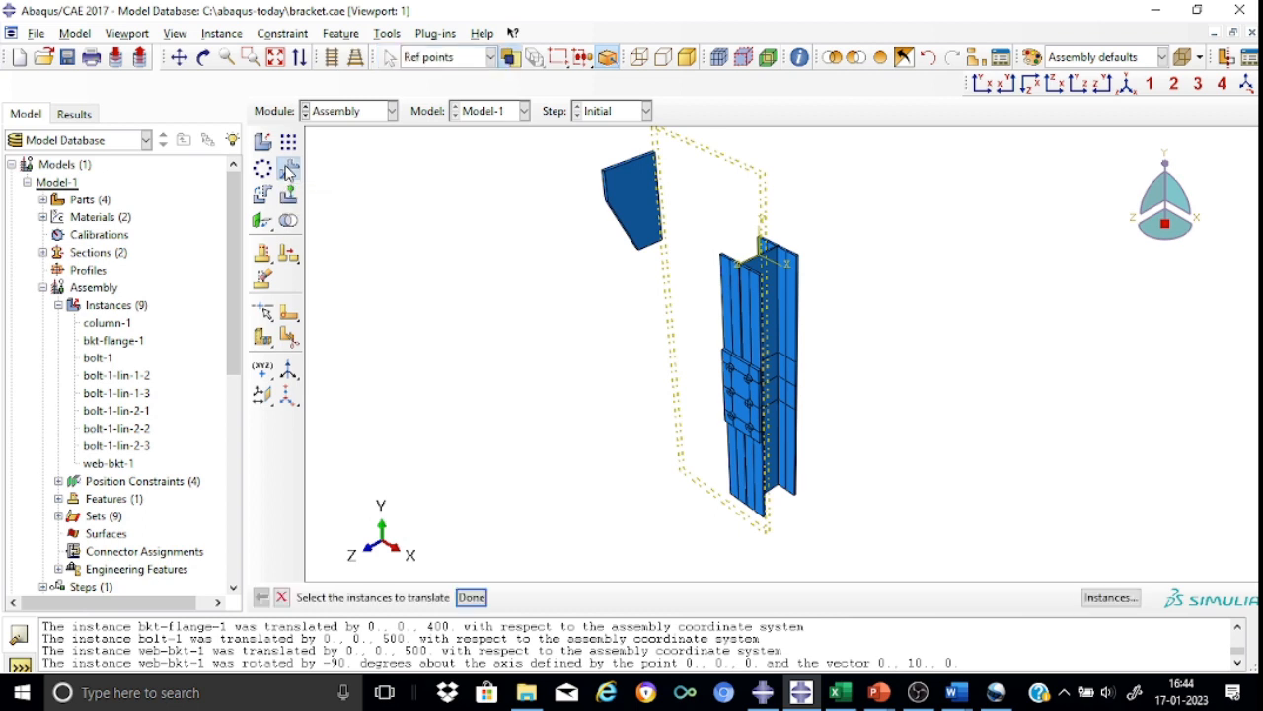
left_click(627, 199)
left_click(469, 597)
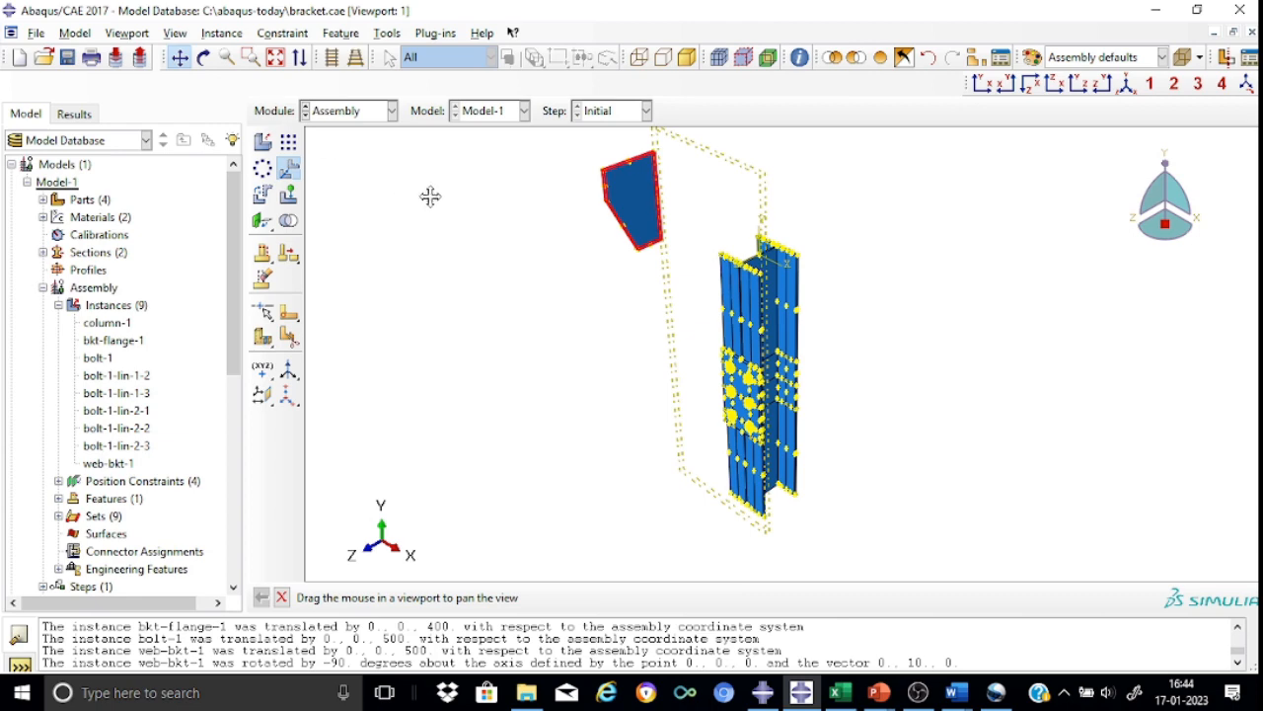
left_click_drag(429, 195, 454, 400)
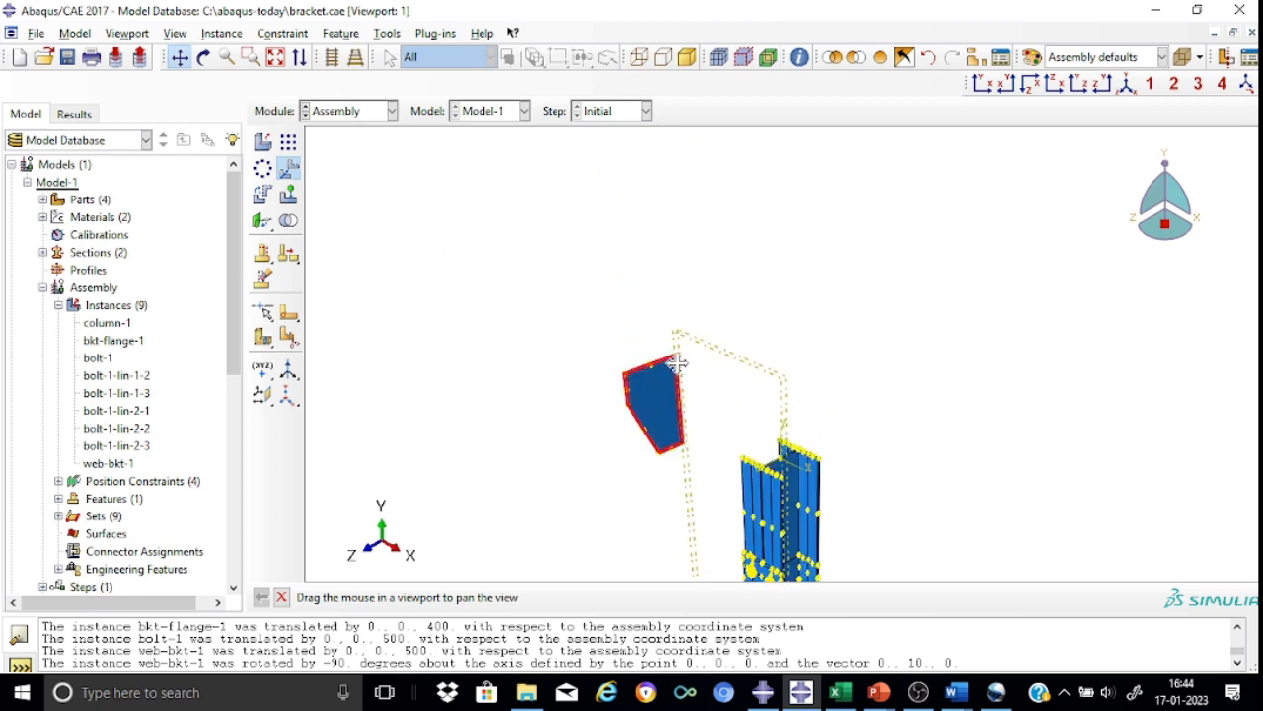
scroll(679, 361, "up", 4)
scroll(704, 347, "up", 4)
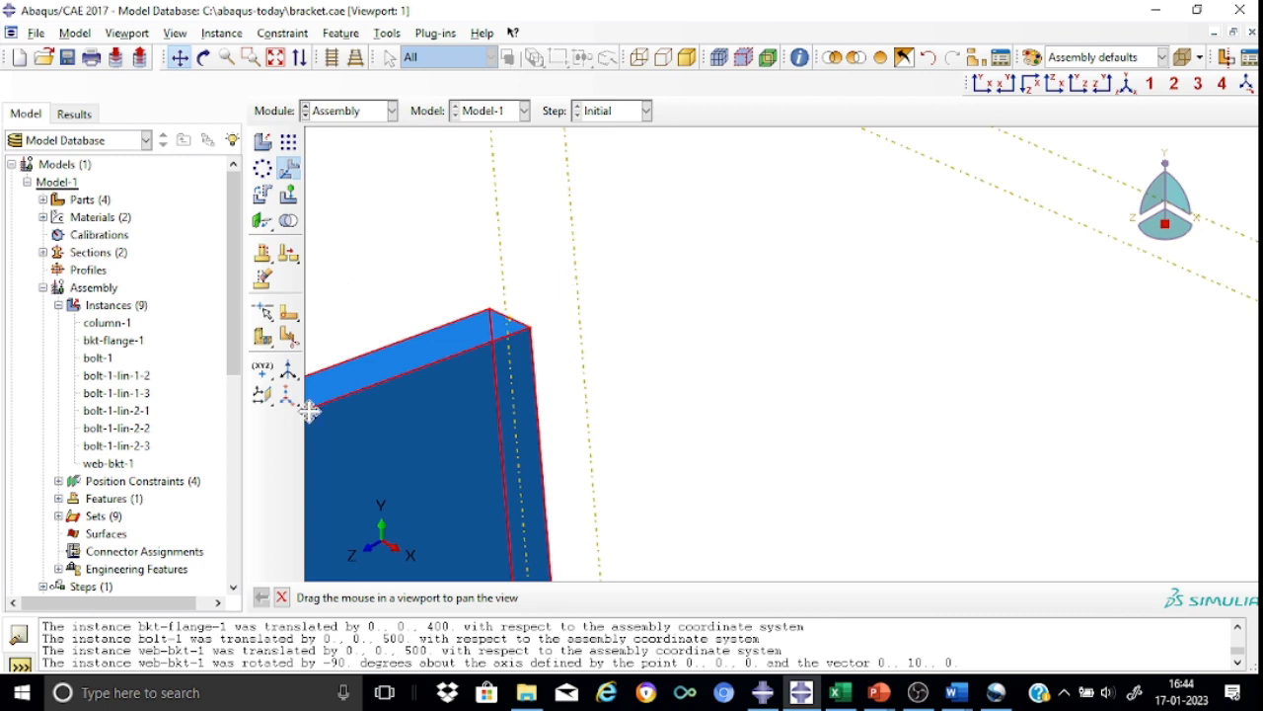
left_click(260, 599)
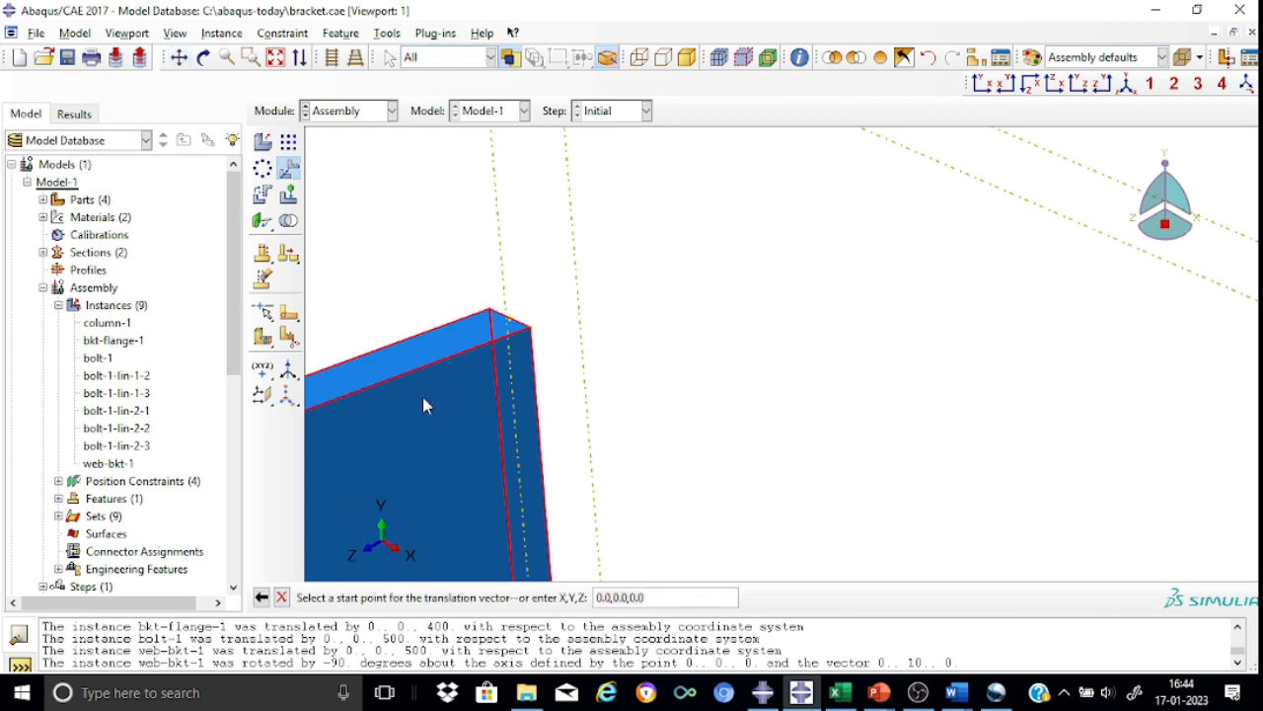
left_click(511, 325)
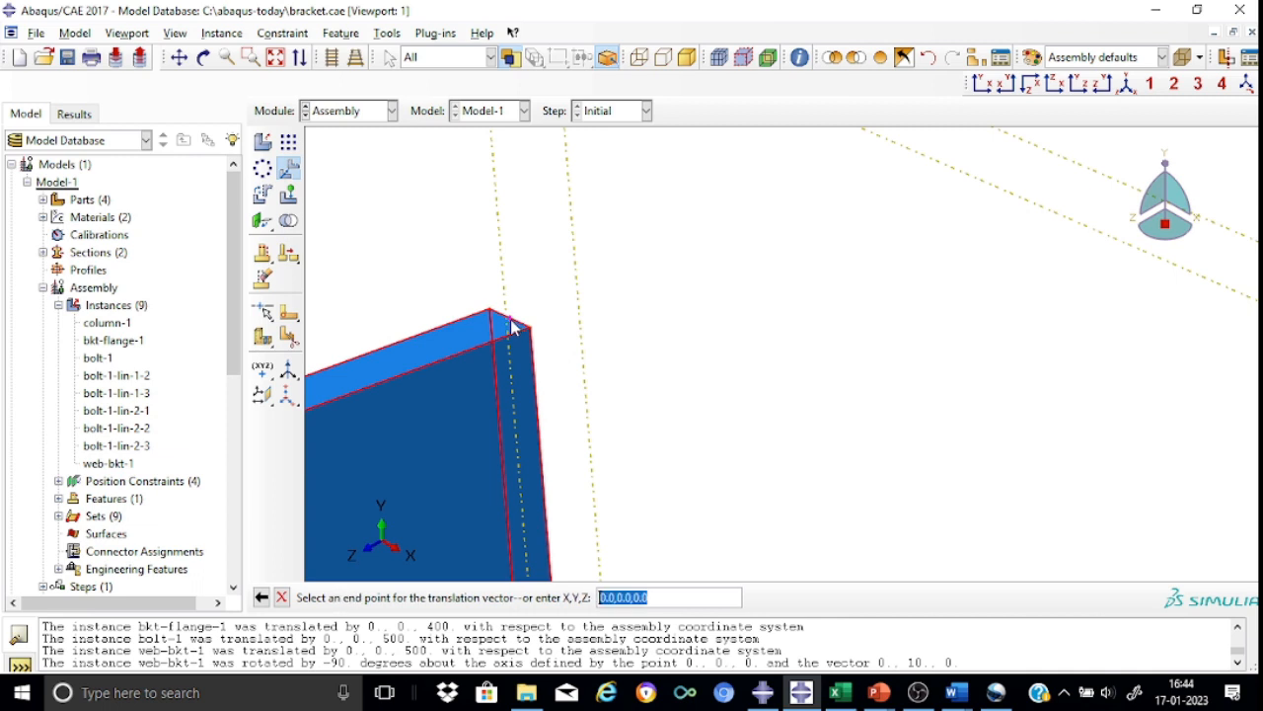
Step: Place the web-bkt at the midpoint of the bkt-flange's top front edge as the translation end point and accept the position
scroll(807, 339, "down", 3)
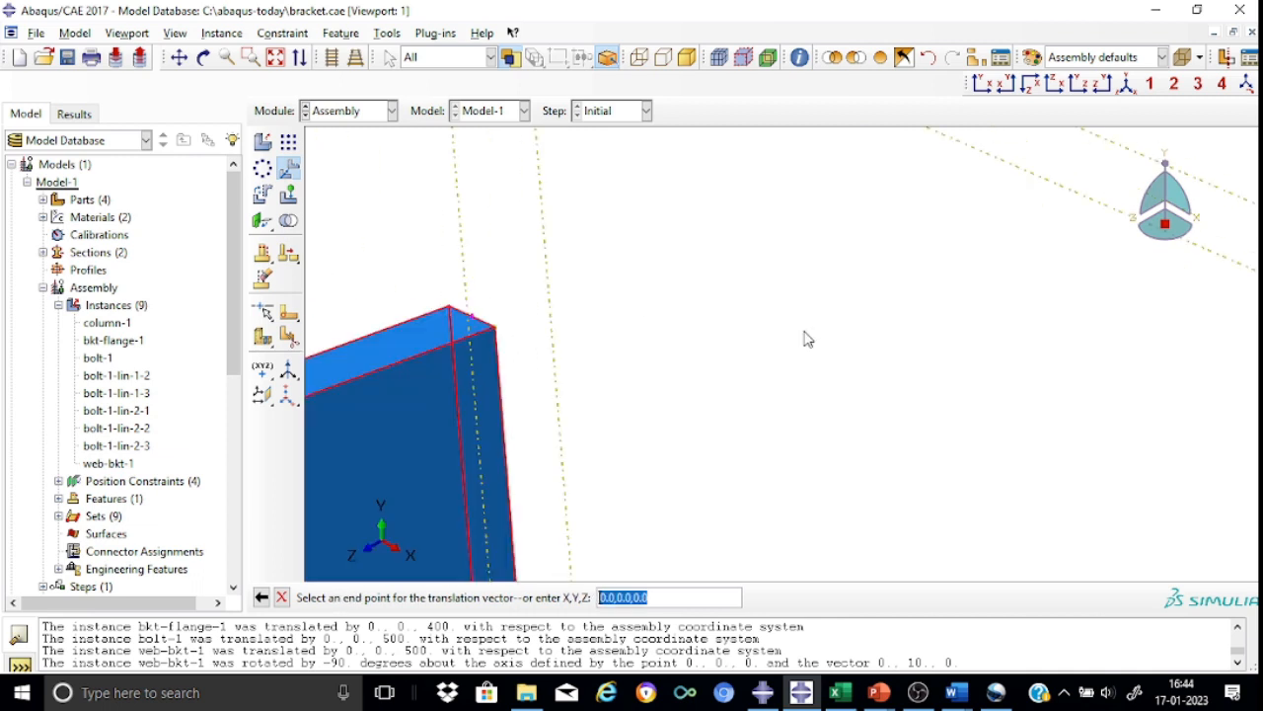
scroll(807, 339, "down", 4)
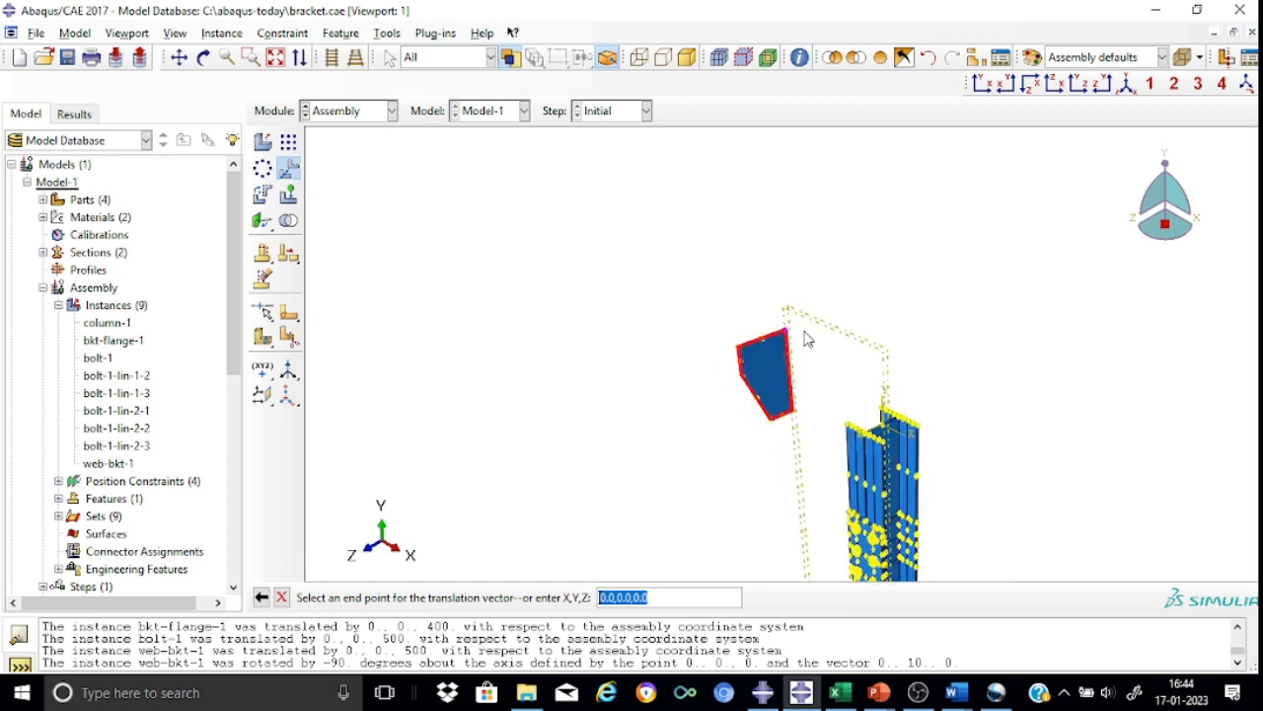
left_click(179, 57)
left_click_drag(859, 469, 766, 292)
scroll(766, 292, "up", 6)
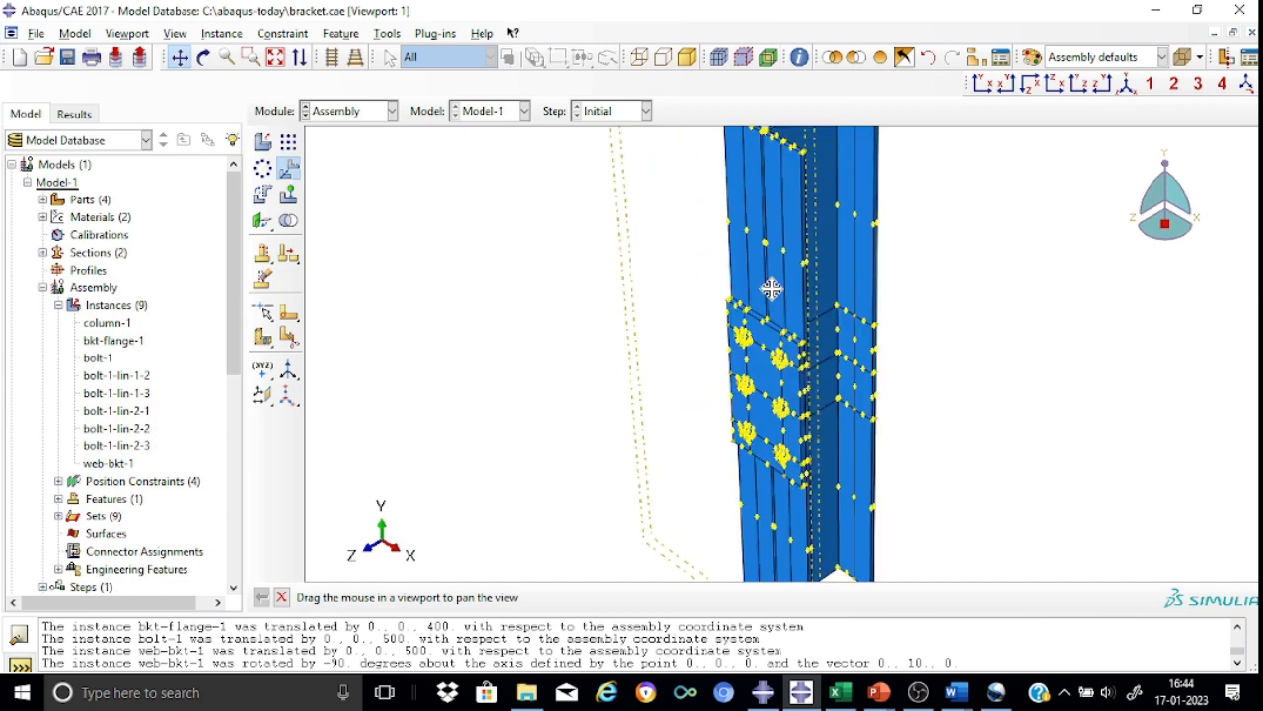
scroll(742, 321, "up", 3)
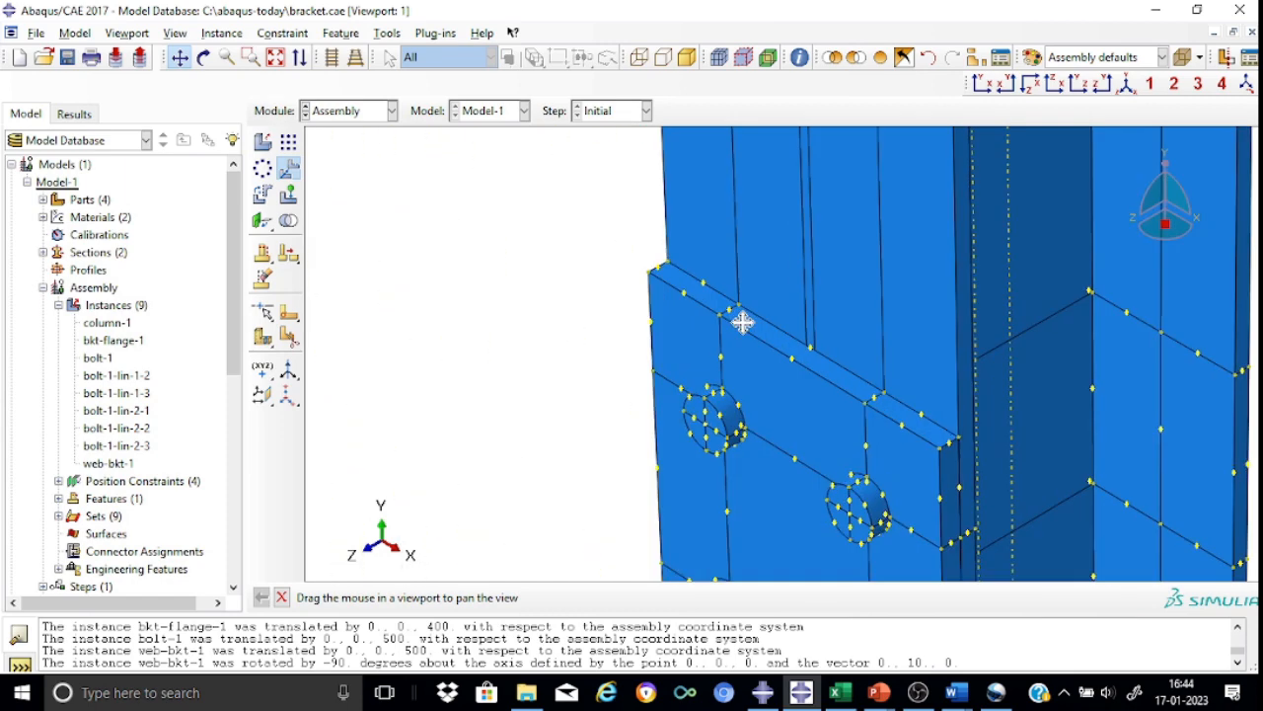
left_click(283, 597)
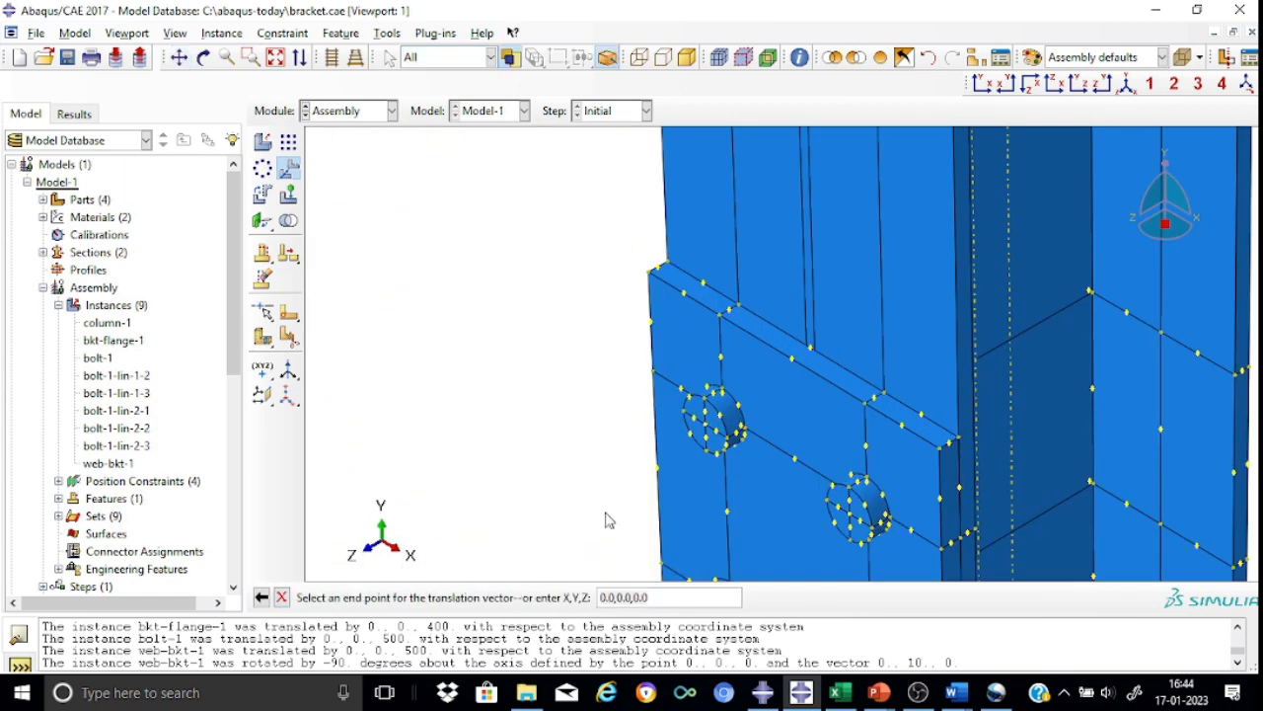
left_click(791, 362)
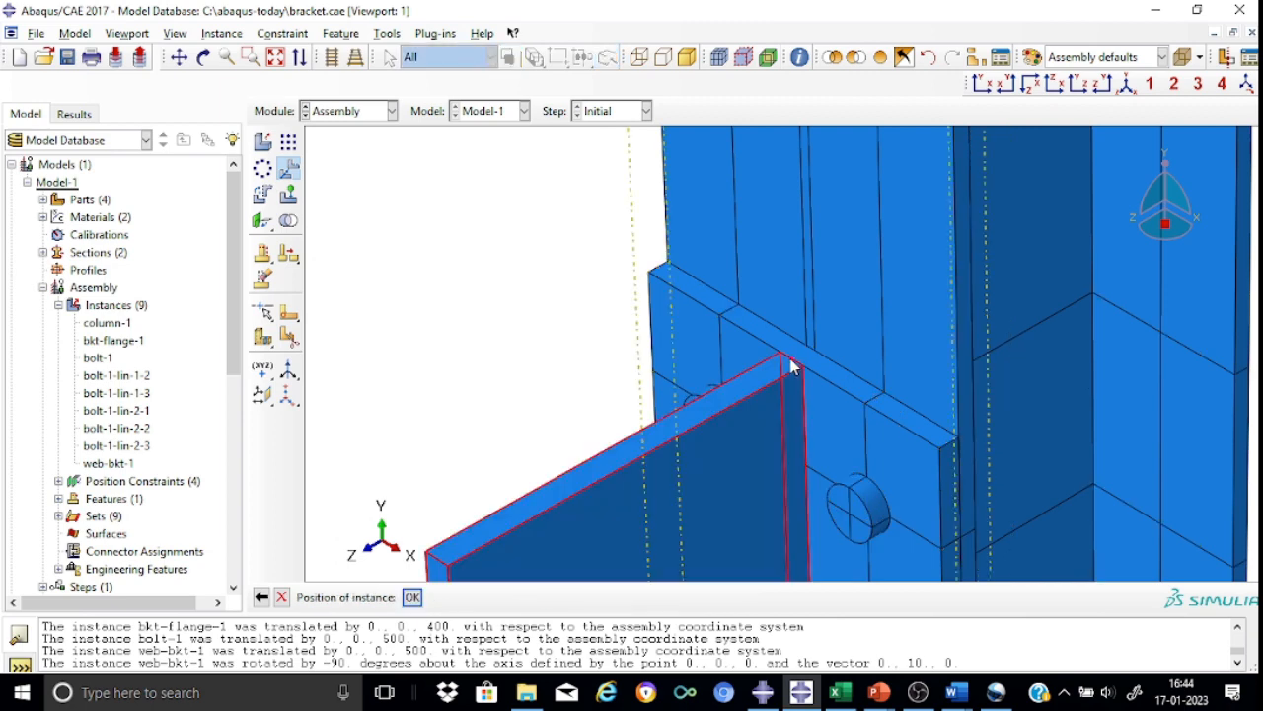
left_click(414, 598)
scroll(444, 279, "up", 2)
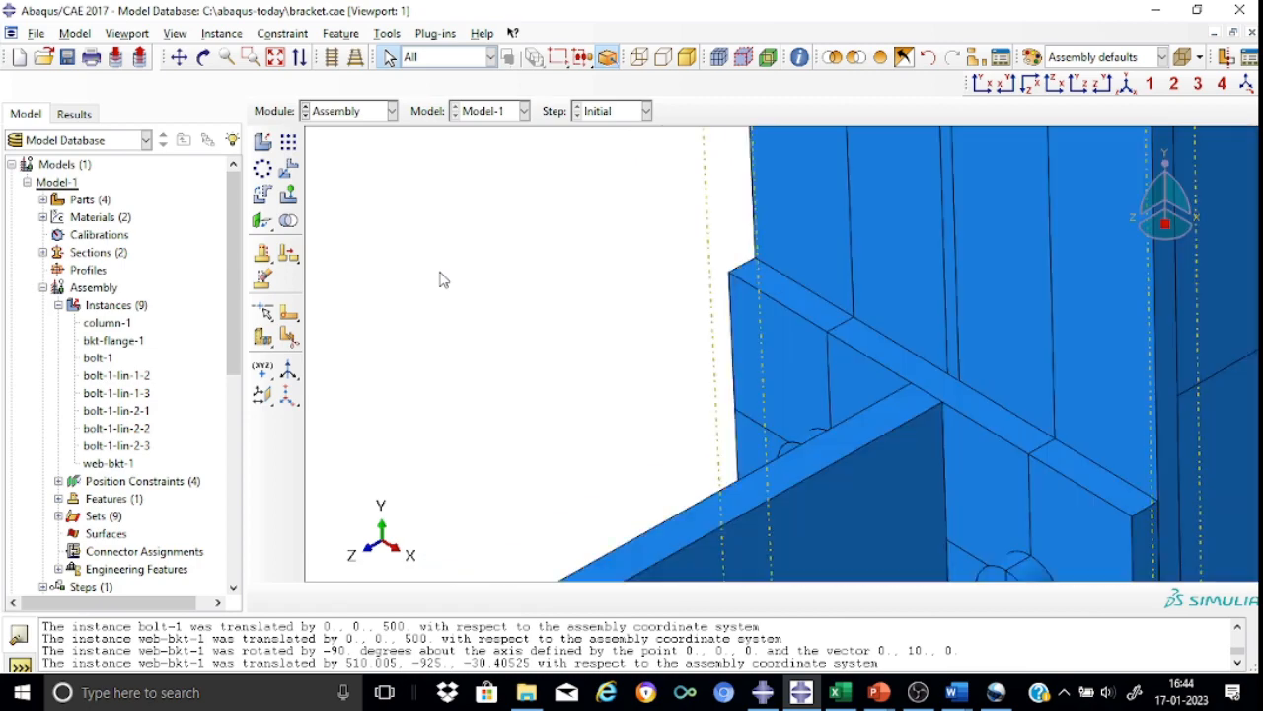
Step: Create a Static, General analysis step named Step-bkt after the Initial step
scroll(443, 279, "down", 4)
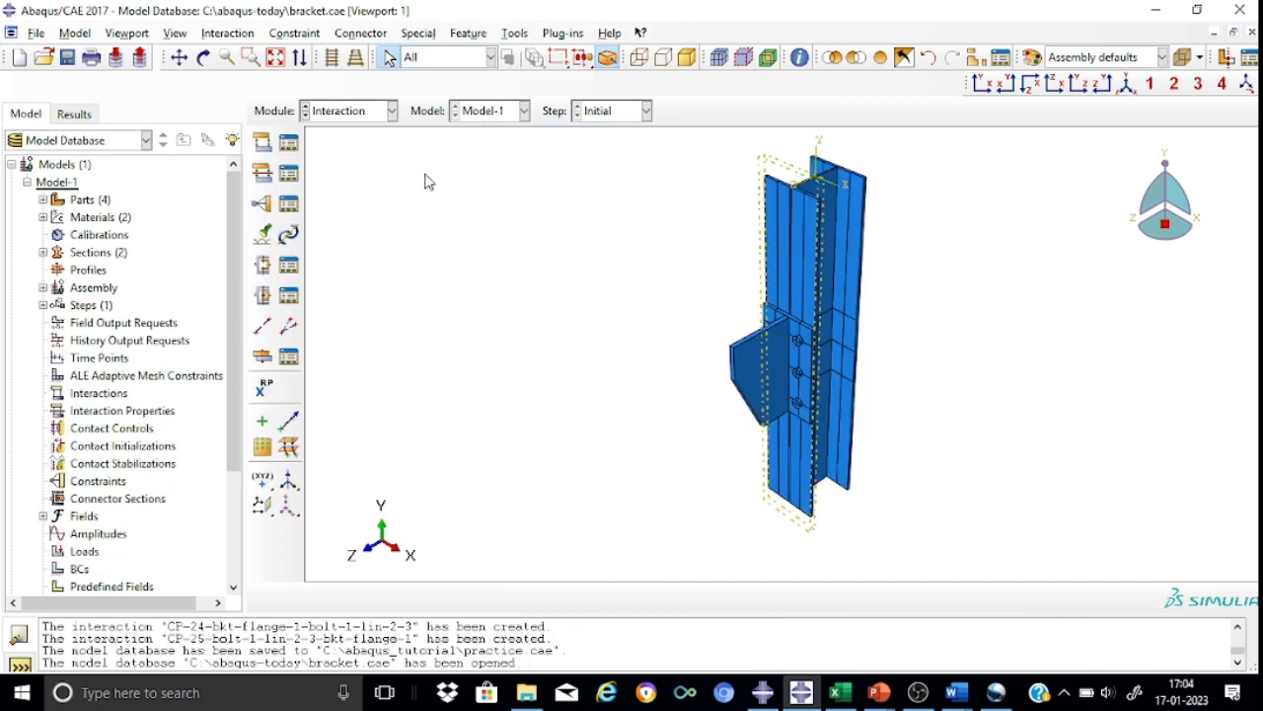
left_click(393, 112)
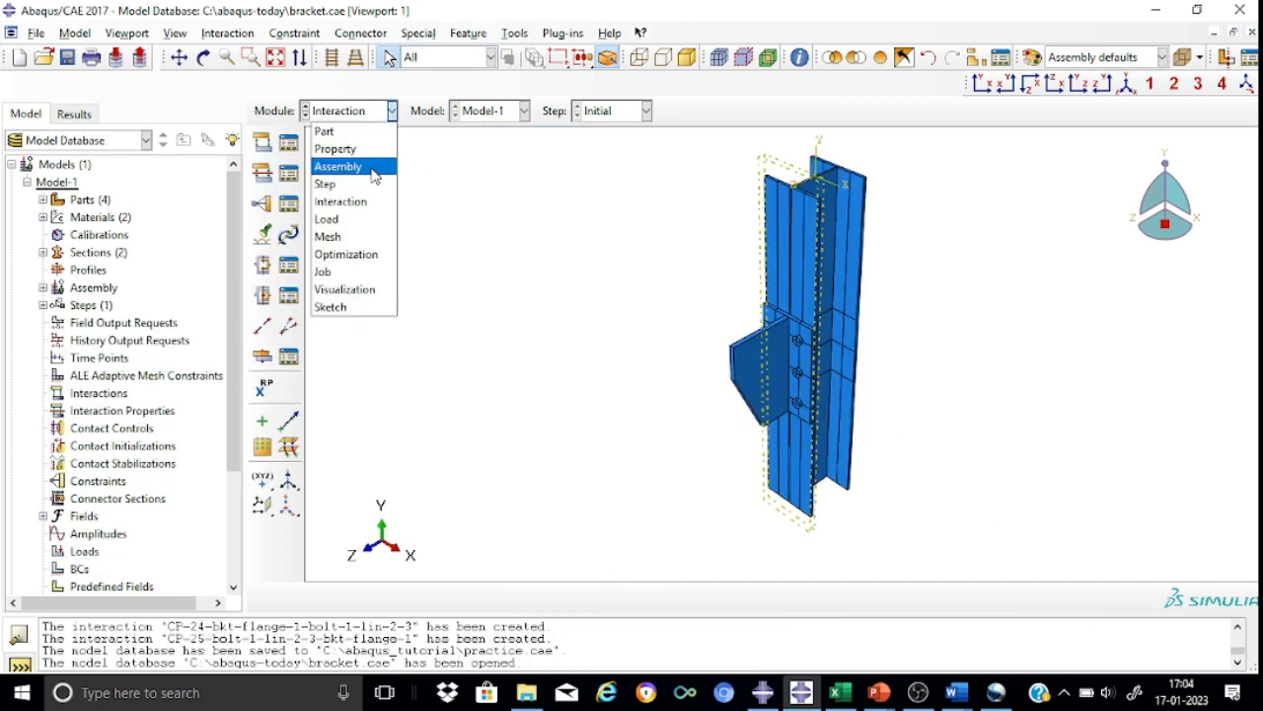
left_click(341, 185)
left_click(263, 144)
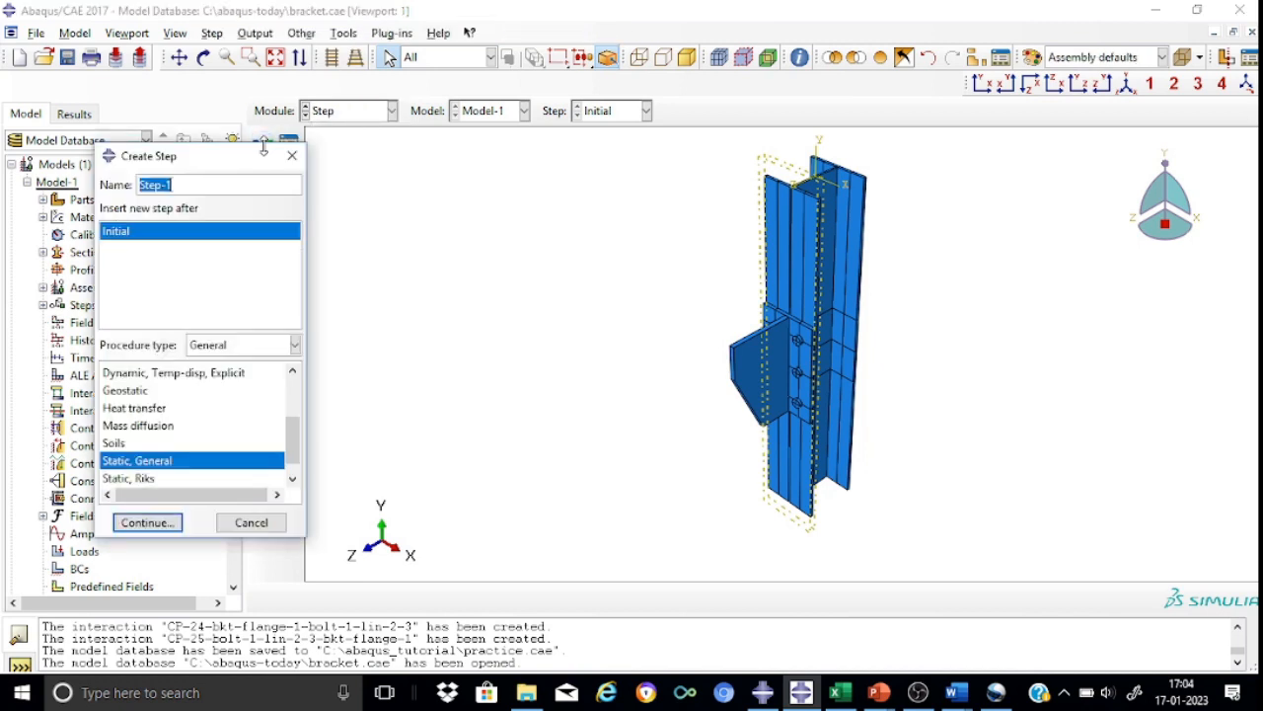
left_click(188, 185)
type("bkt")
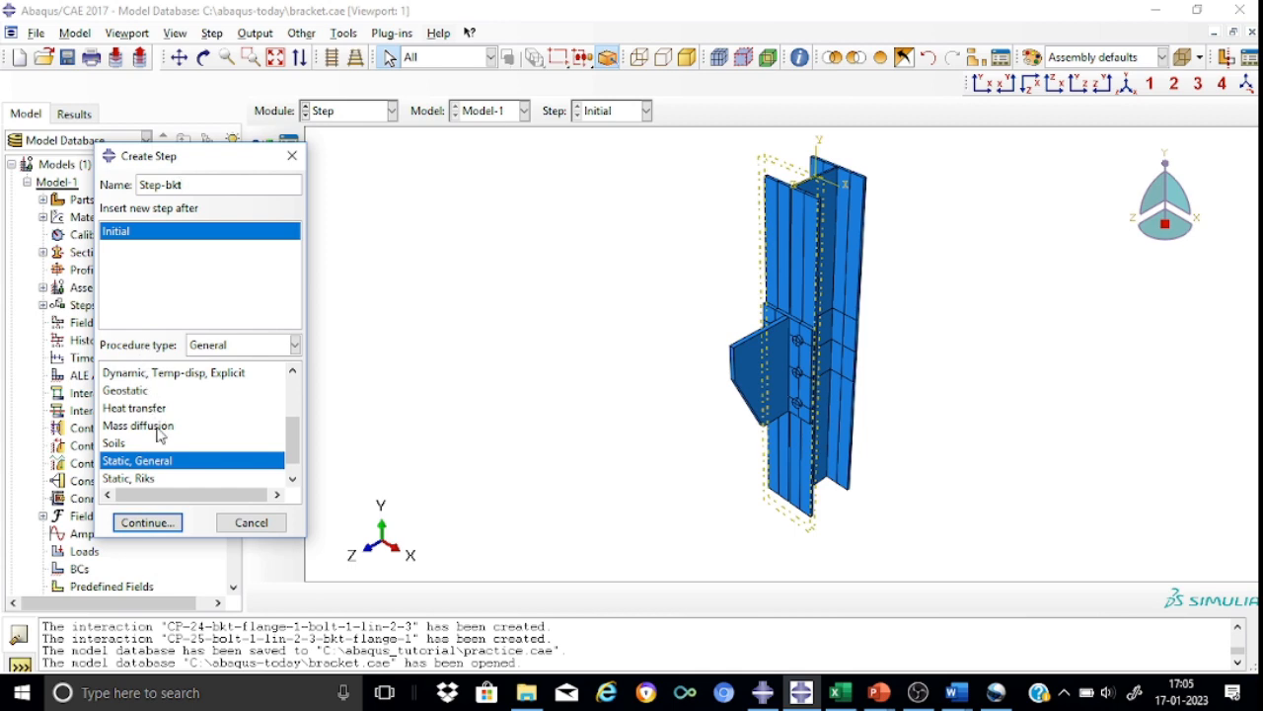
left_click(172, 523)
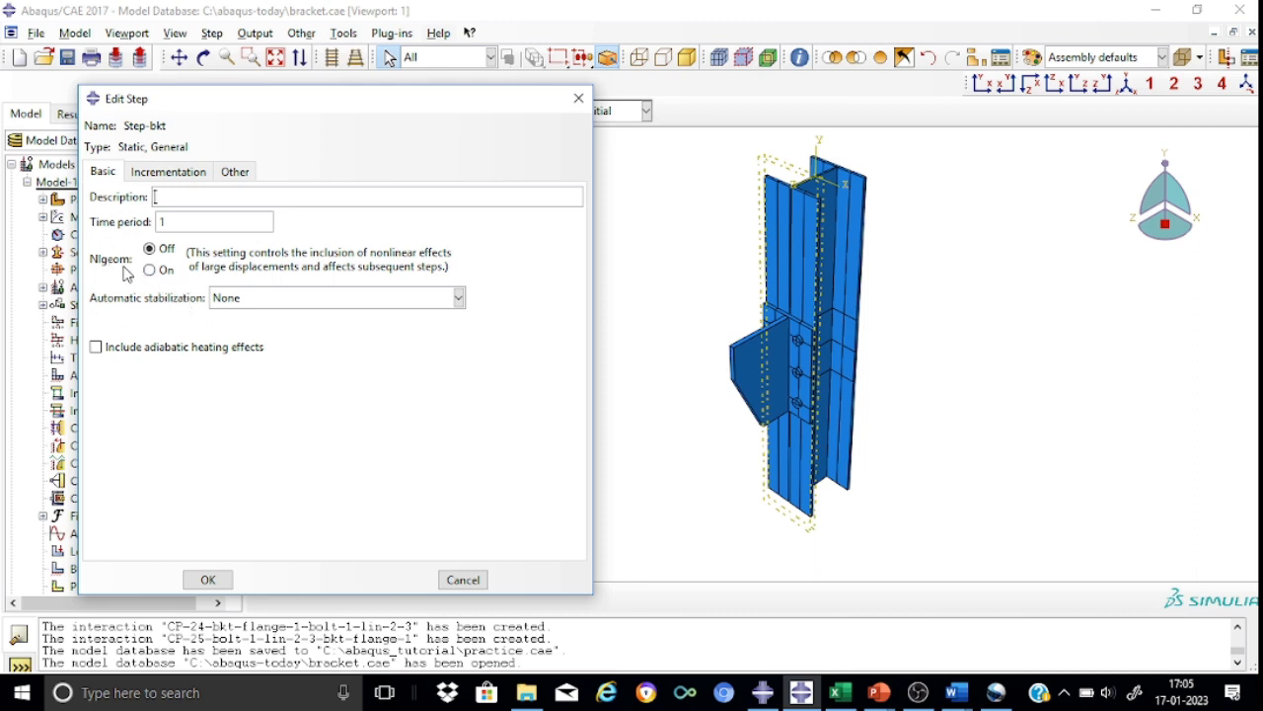
Step: Turn on Nlgeom for Step-bkt and set automatic stabilization to Specify dissipated energy fraction
left_click(151, 275)
left_click(459, 298)
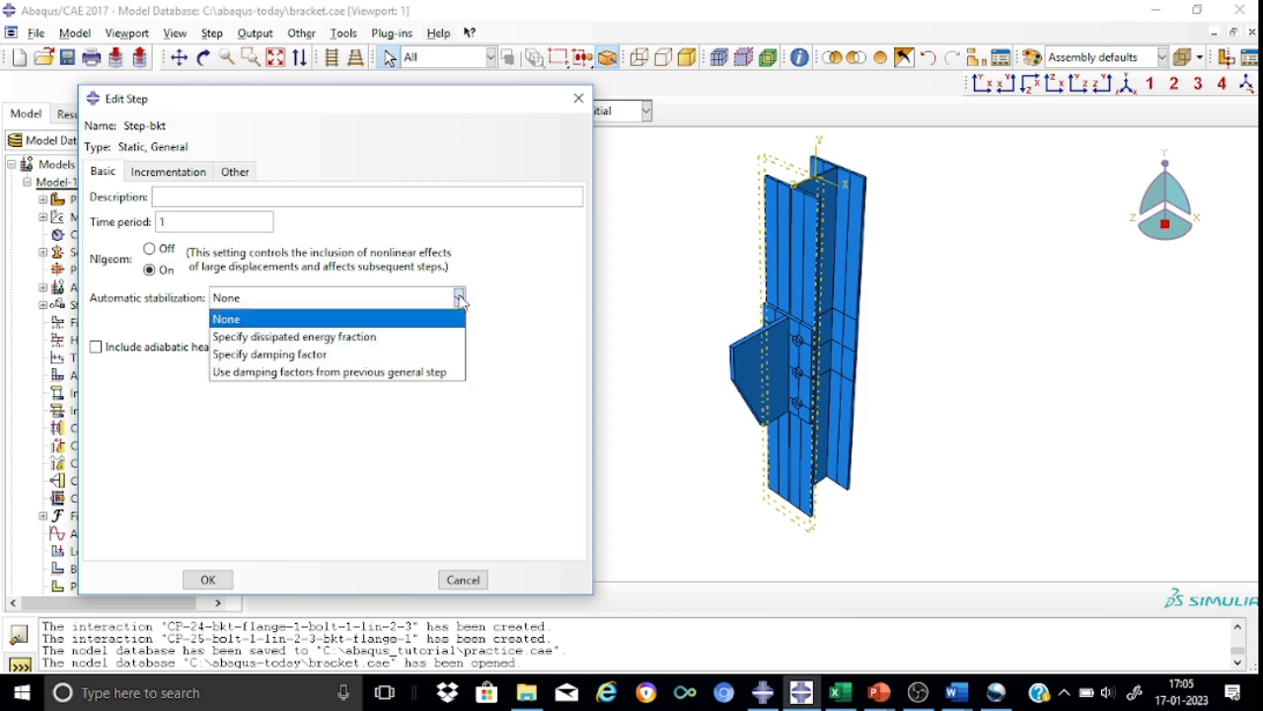
left_click(327, 337)
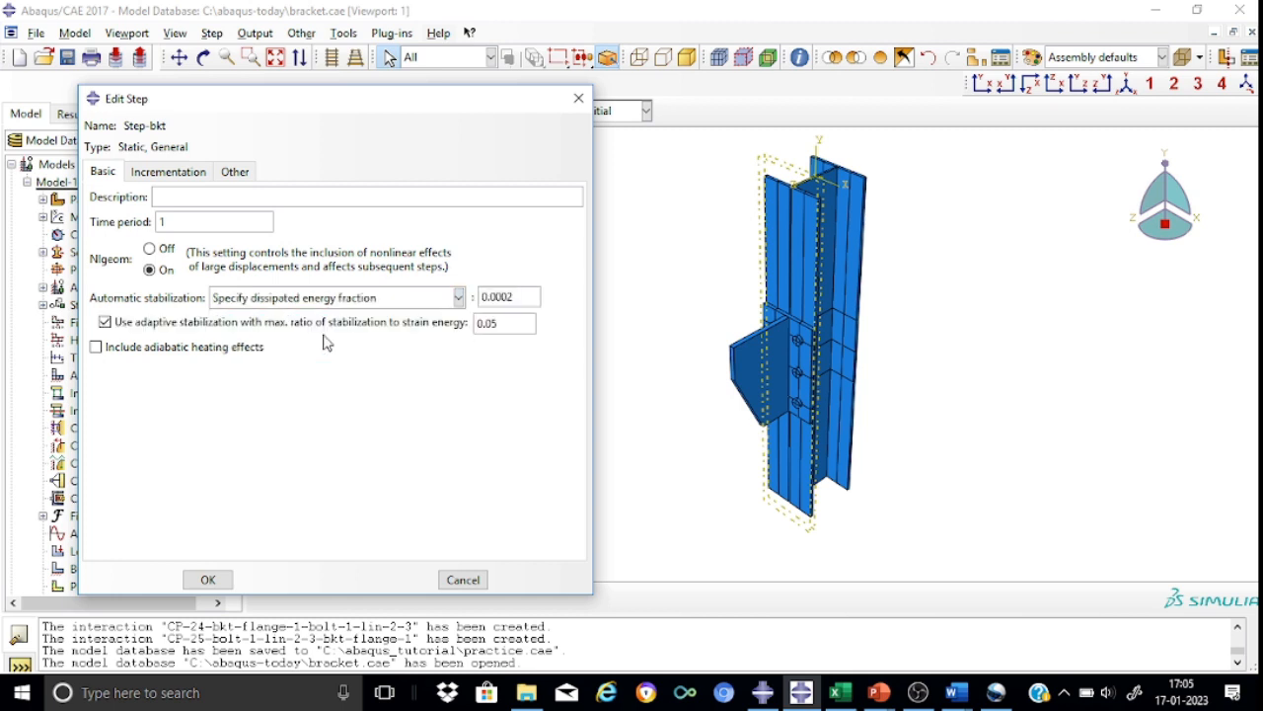
Step: Increase Step-bkt's maximum number of increments, set the initial increment size to 0.05, and accept the step
left_click(195, 174)
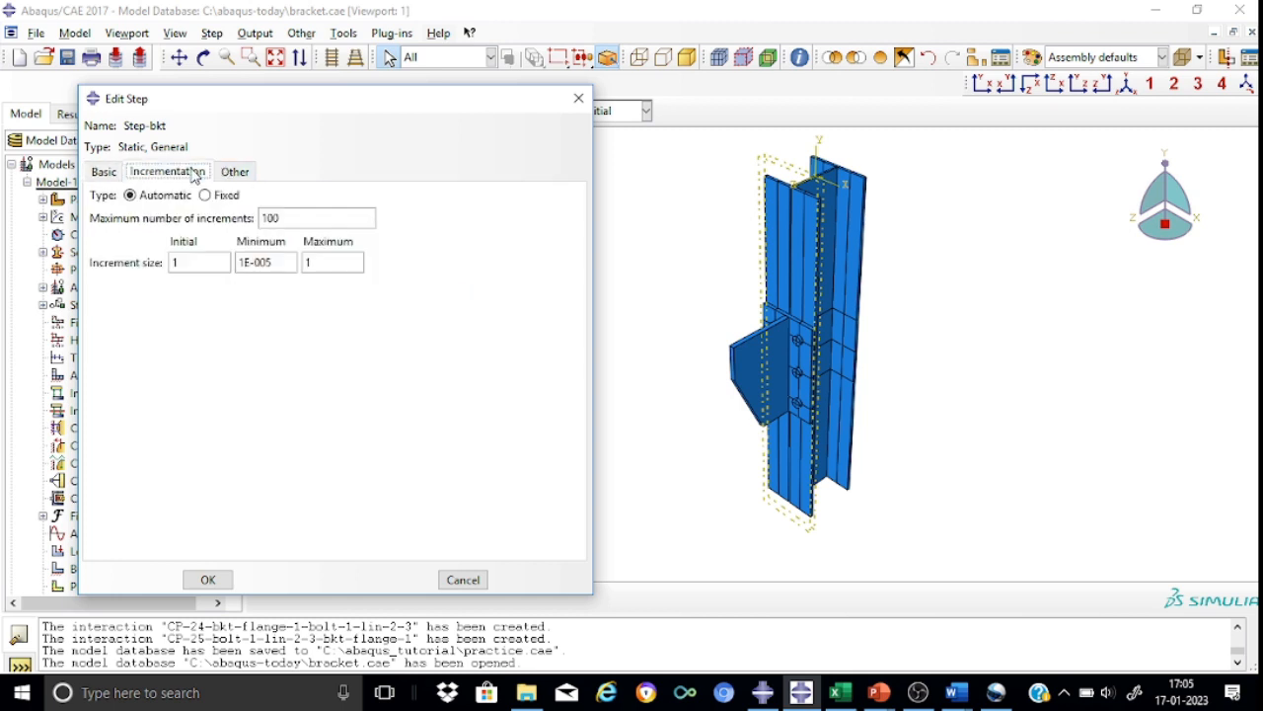
left_click(322, 223)
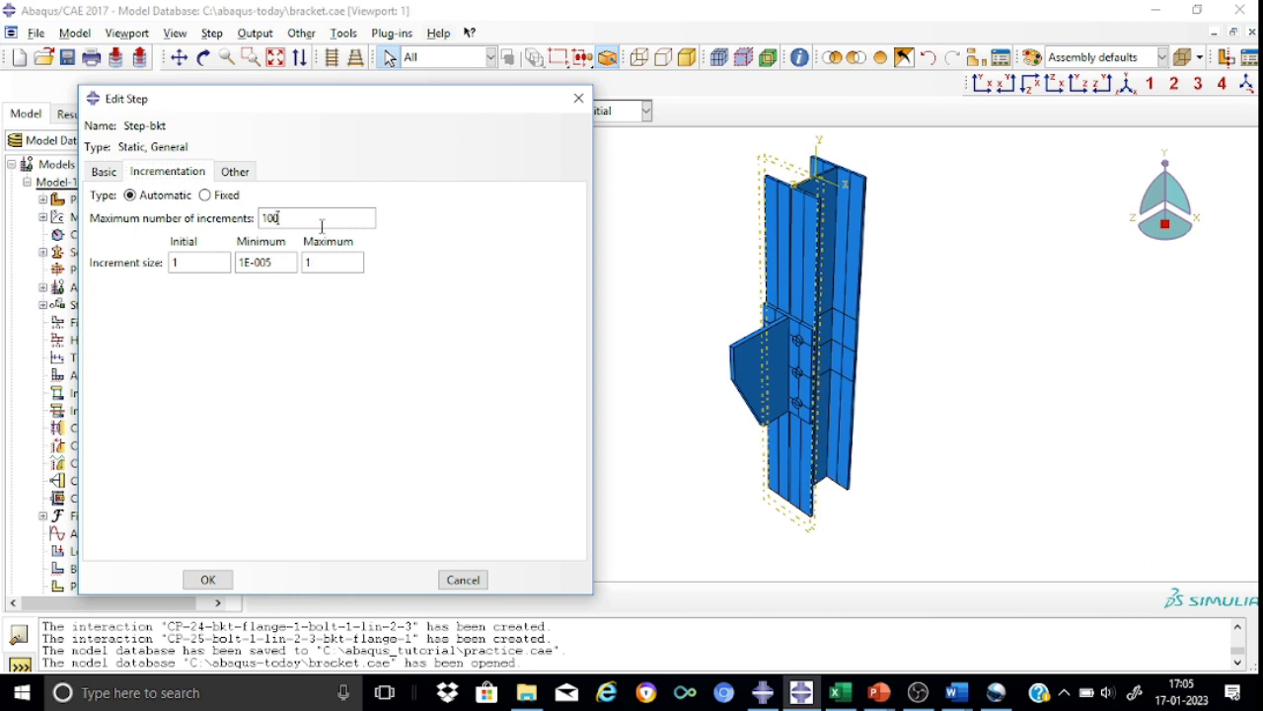
type("000")
type("1")
key("BackSpace")
left_click(187, 262)
type("0.05")
left_click(209, 581)
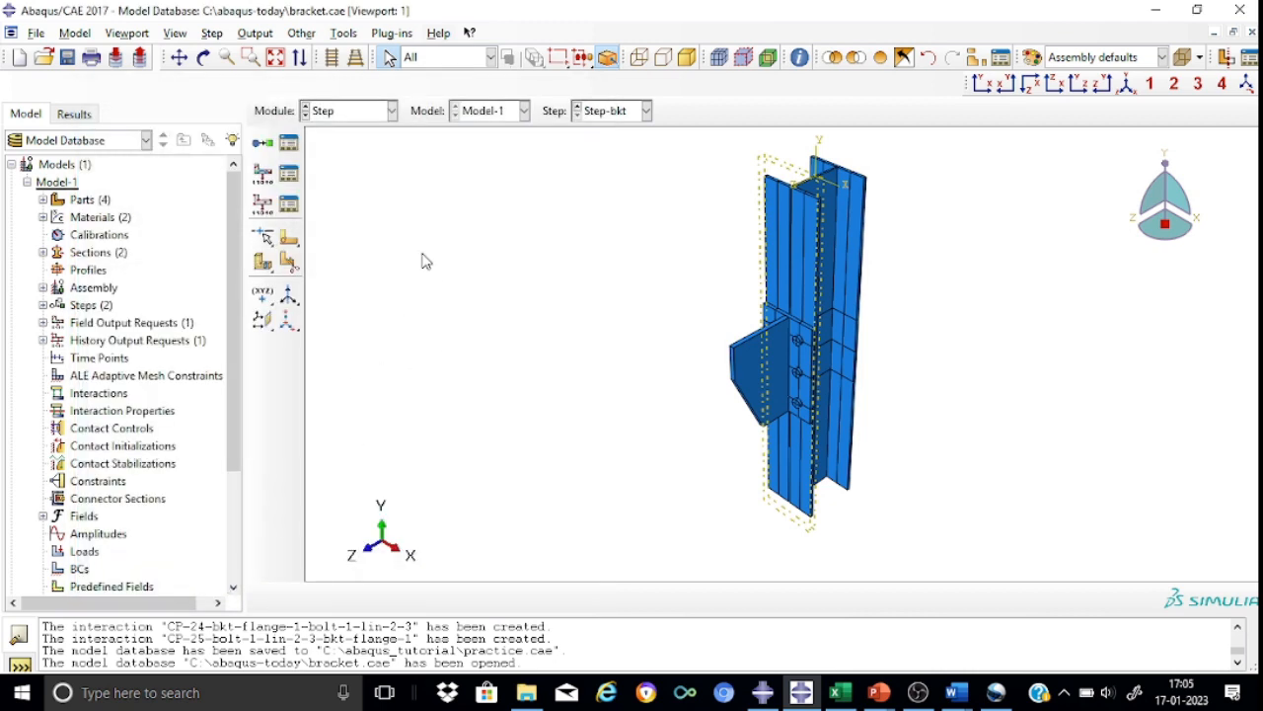
left_click(392, 111)
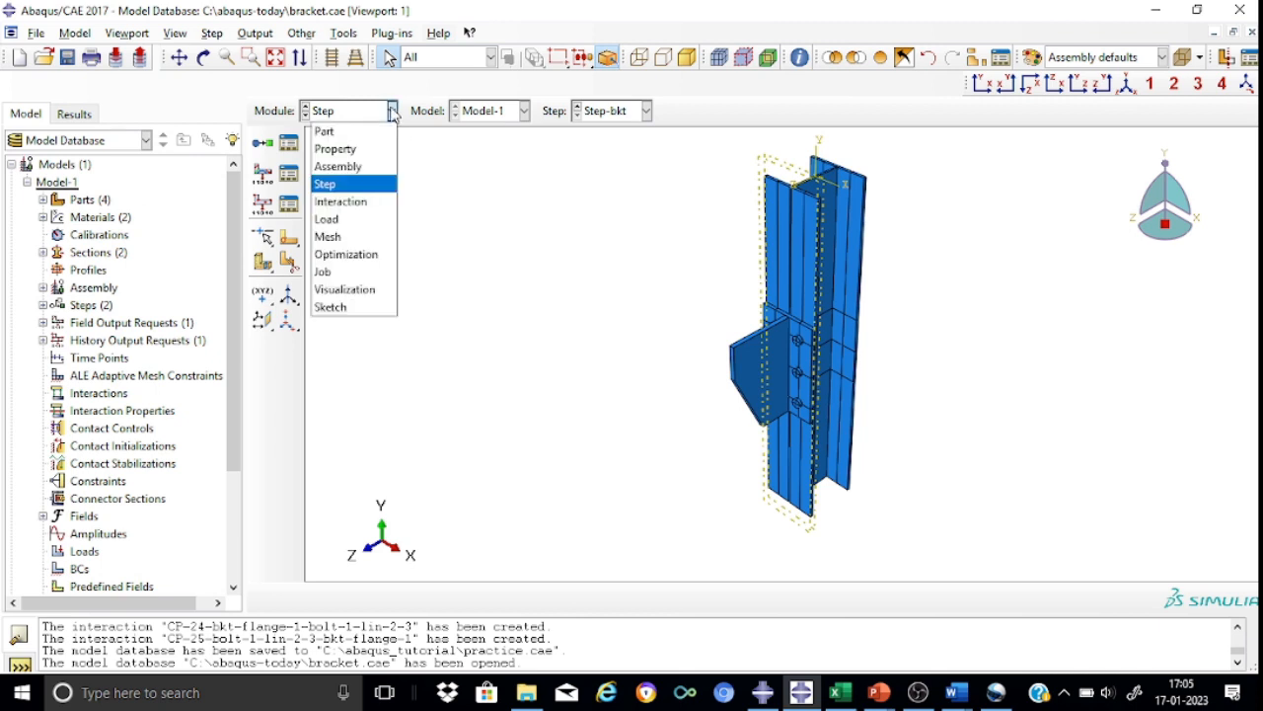
left_click(504, 218)
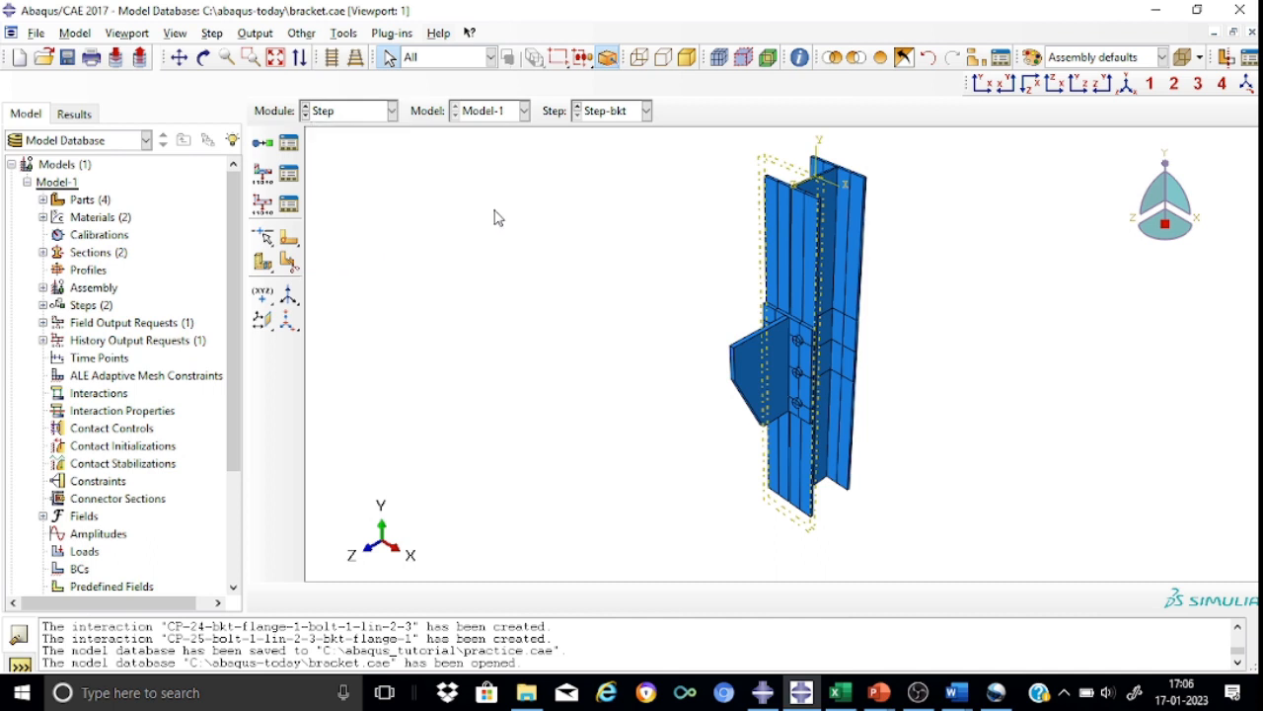
Step: Create a field output request named F-Output-bkt for Step-bkt
left_click(265, 175)
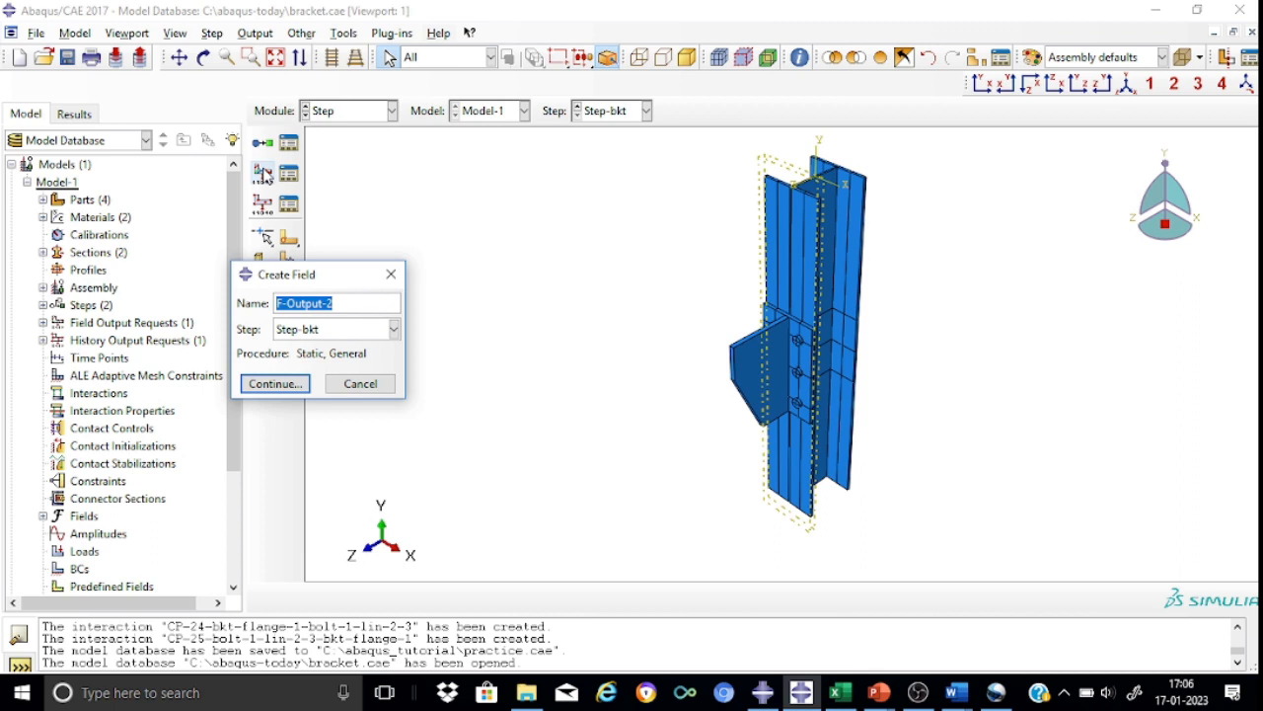
left_click(357, 304)
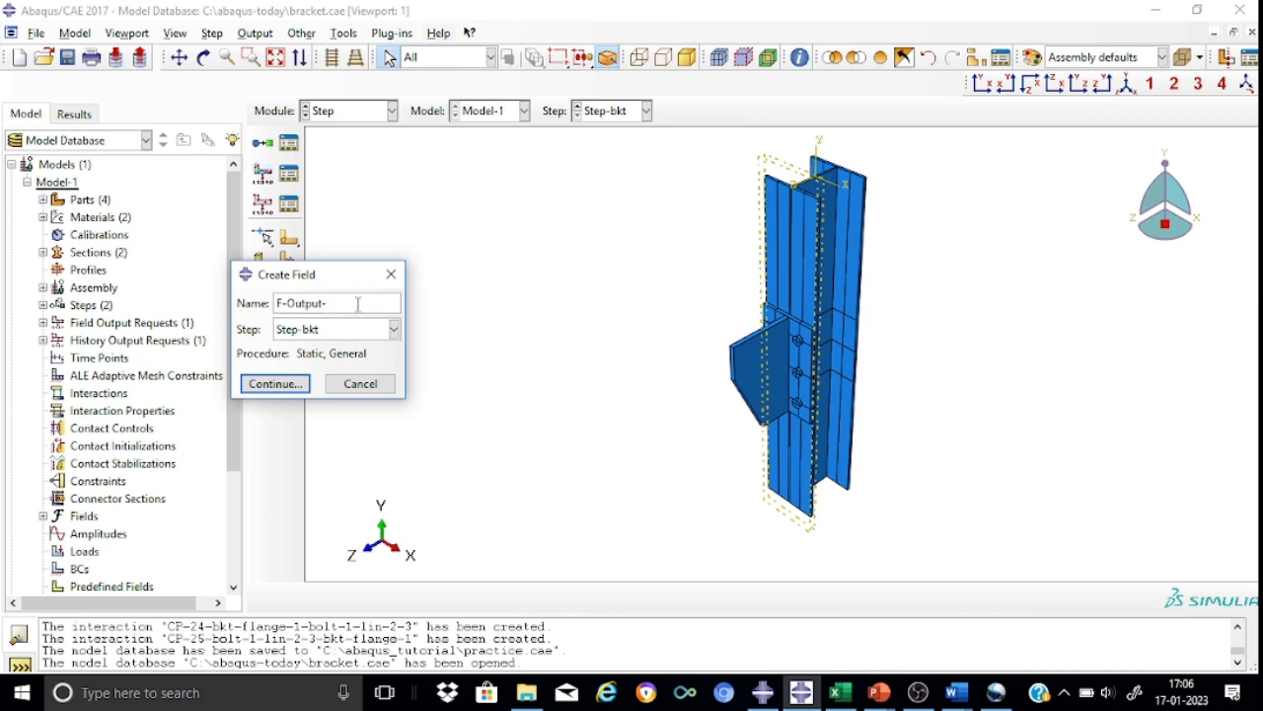
type("bkt")
left_click(275, 382)
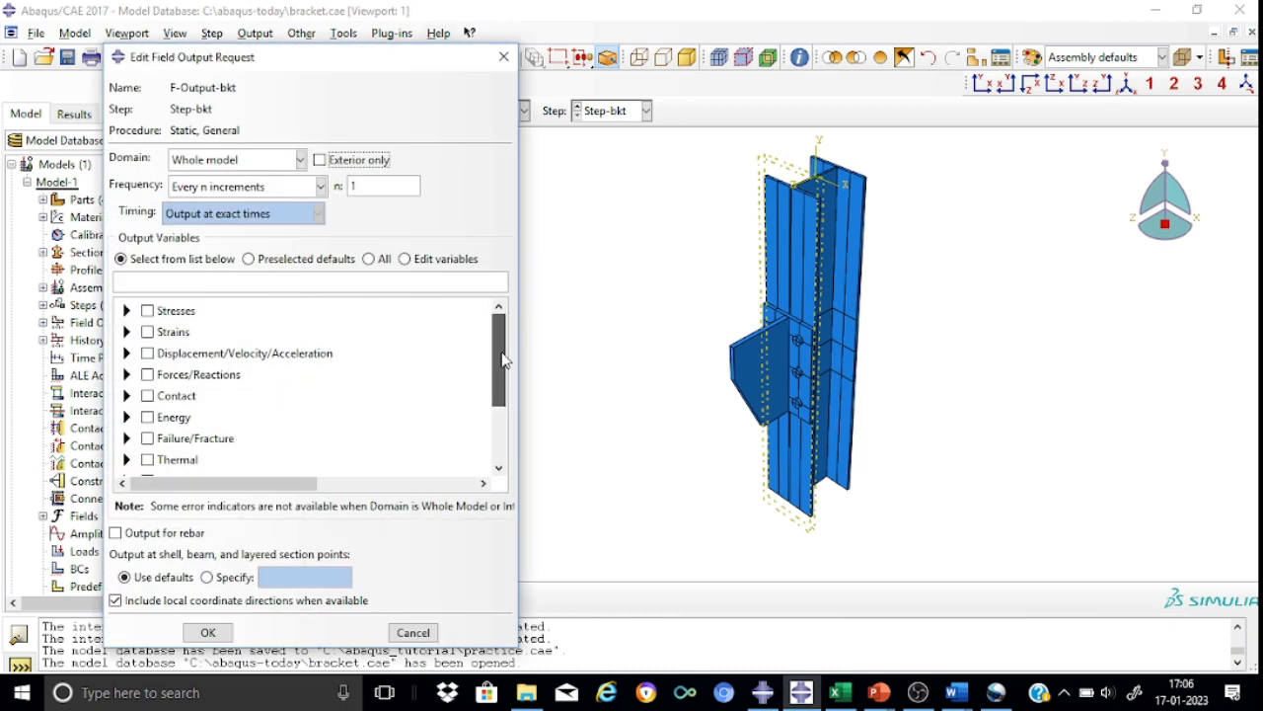
Step: Request the output variables S (stress components and invariants) and U (translations and rotations) in F-Output-bkt
left_click(126, 310)
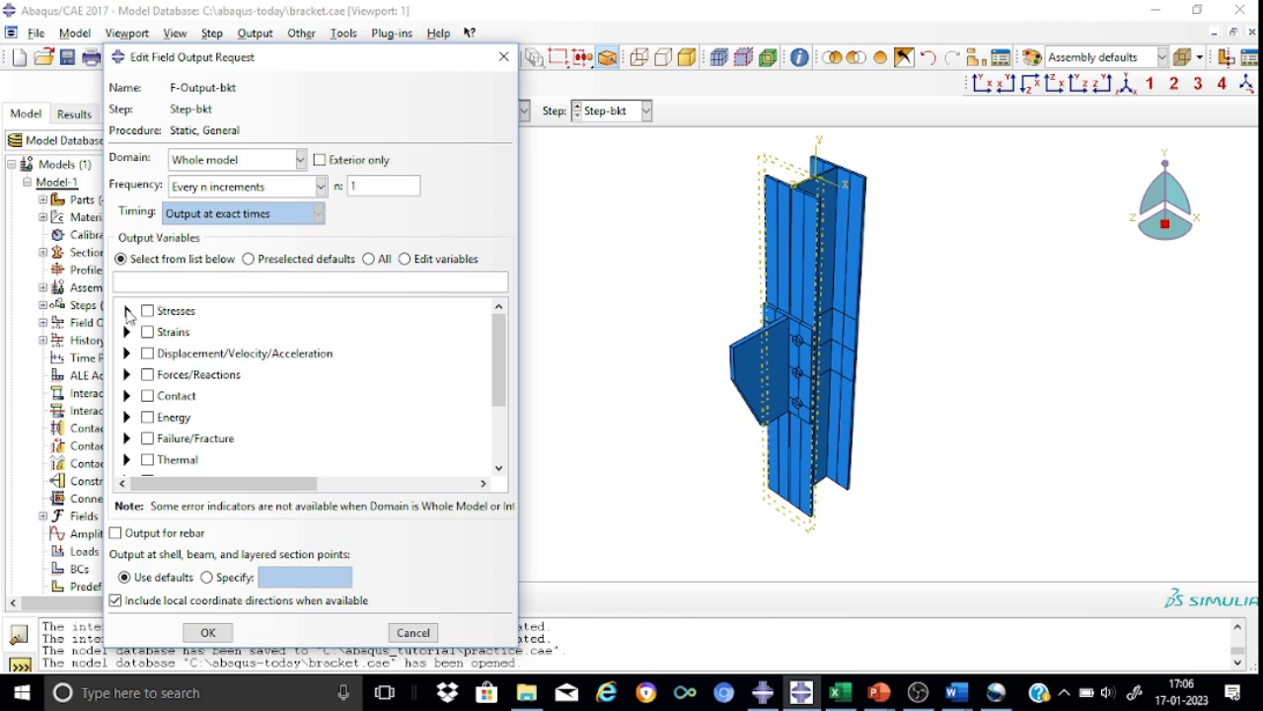
left_click(169, 329)
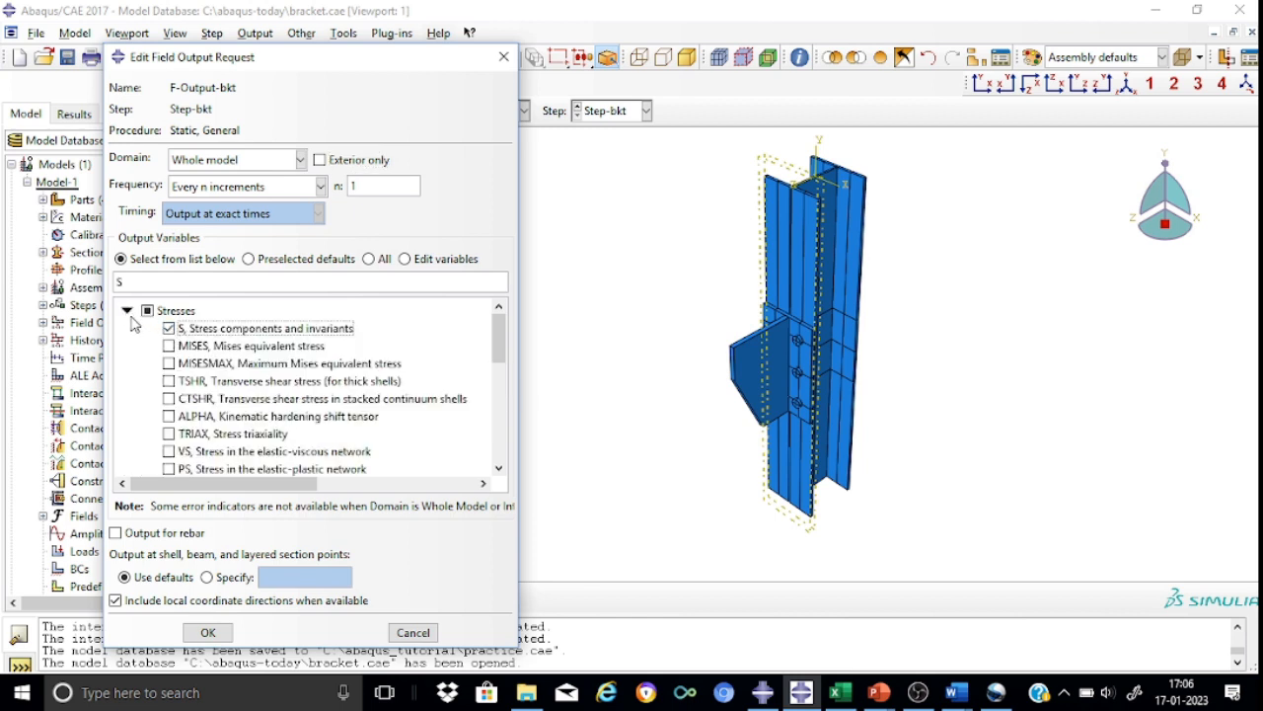
left_click(126, 310)
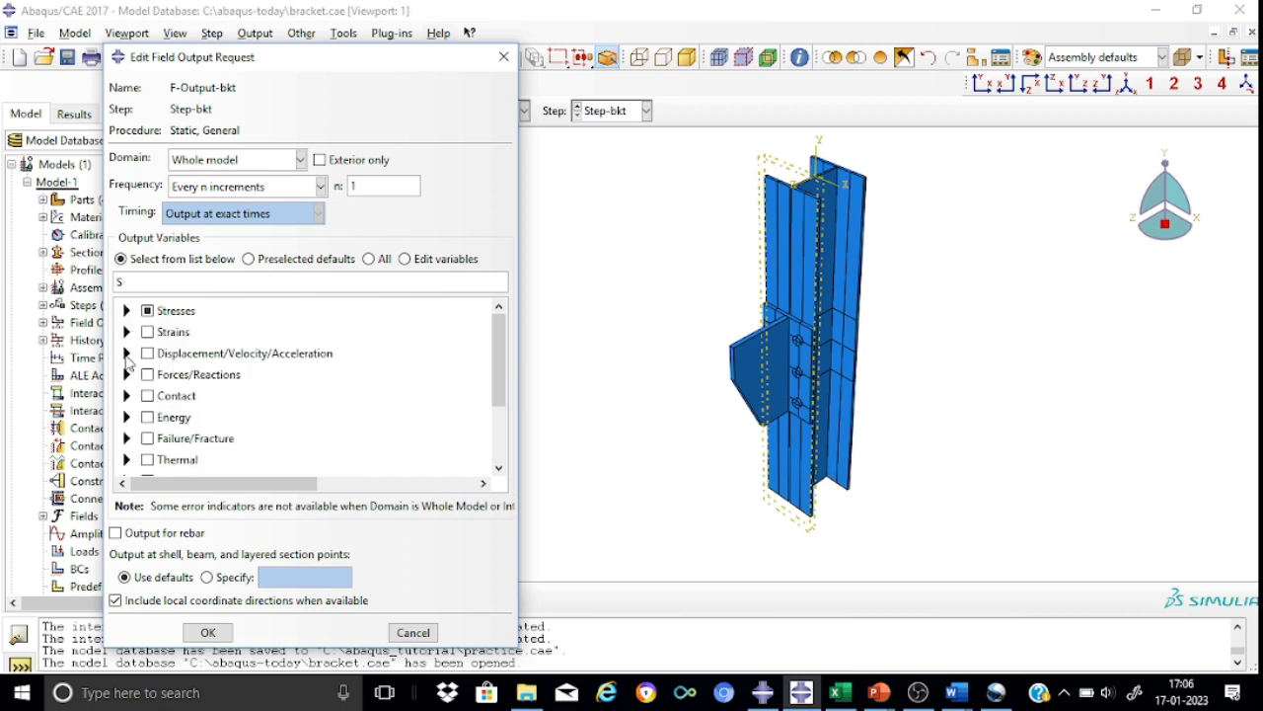
left_click(127, 354)
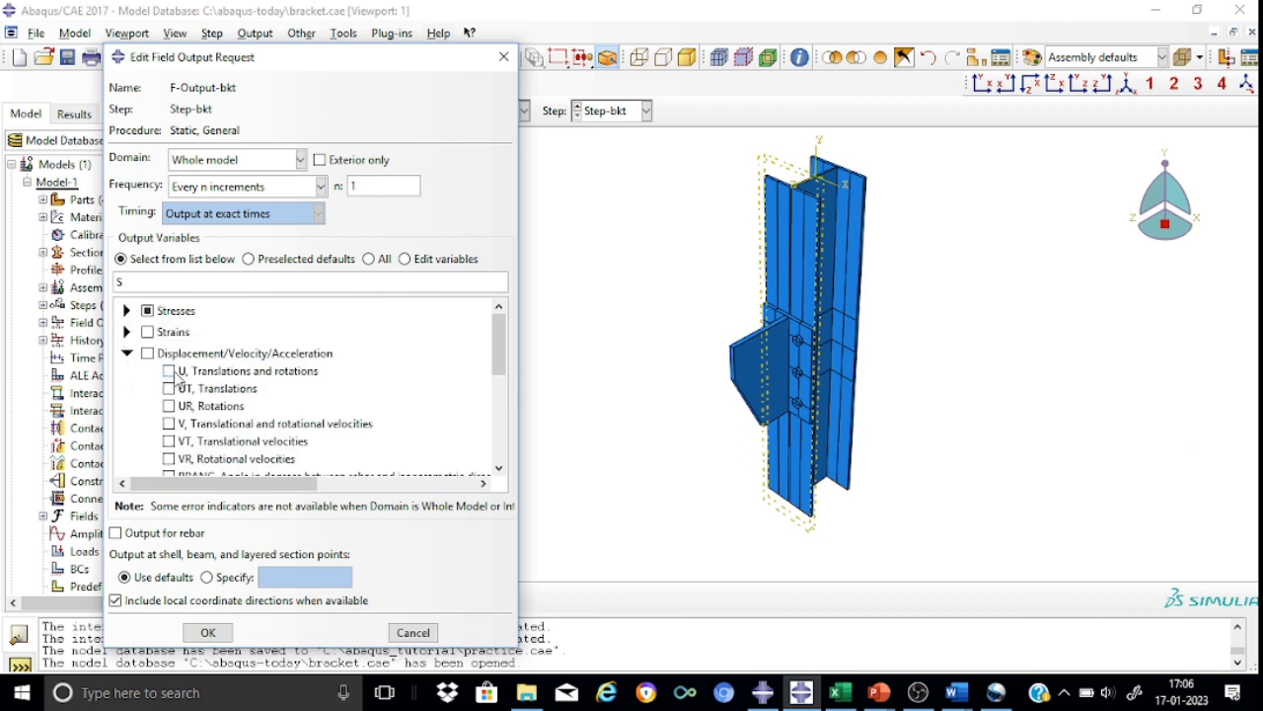
left_click(171, 372)
left_click(127, 353)
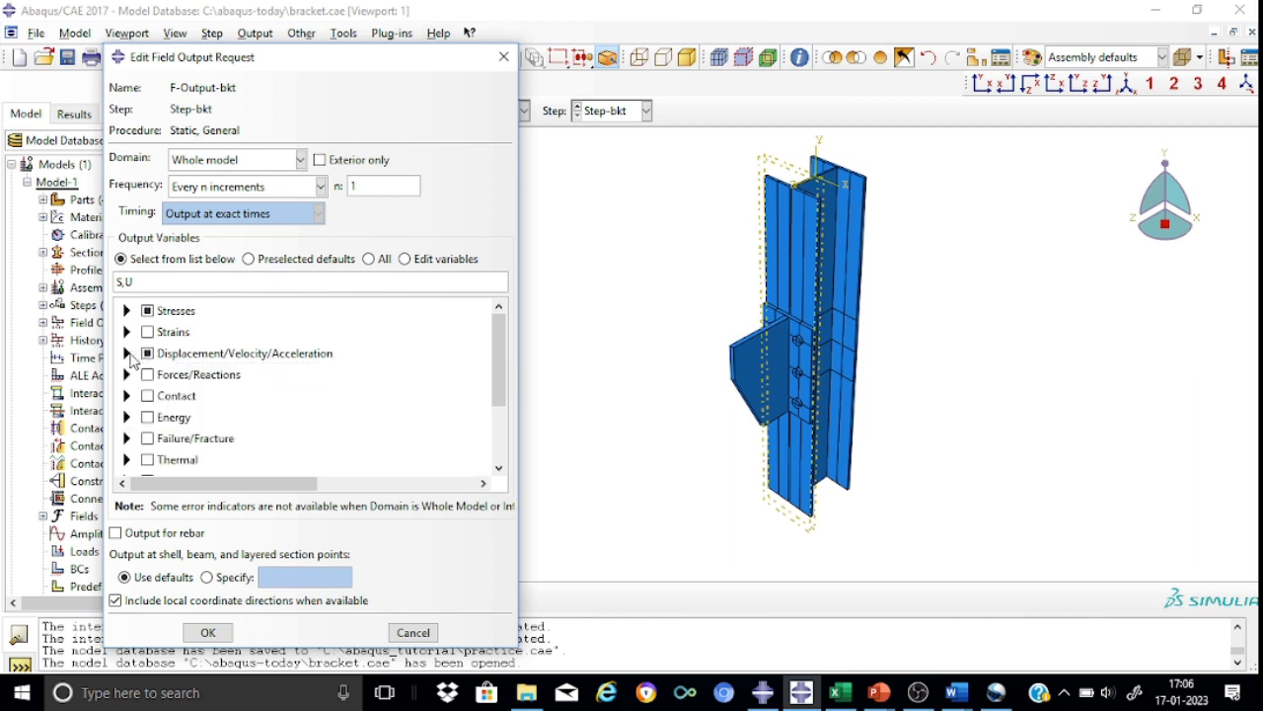
Step: Add SF (section forces and moments) and CSTRESS (contact stresses) to F-Output-bkt and accept the request
left_click(126, 375)
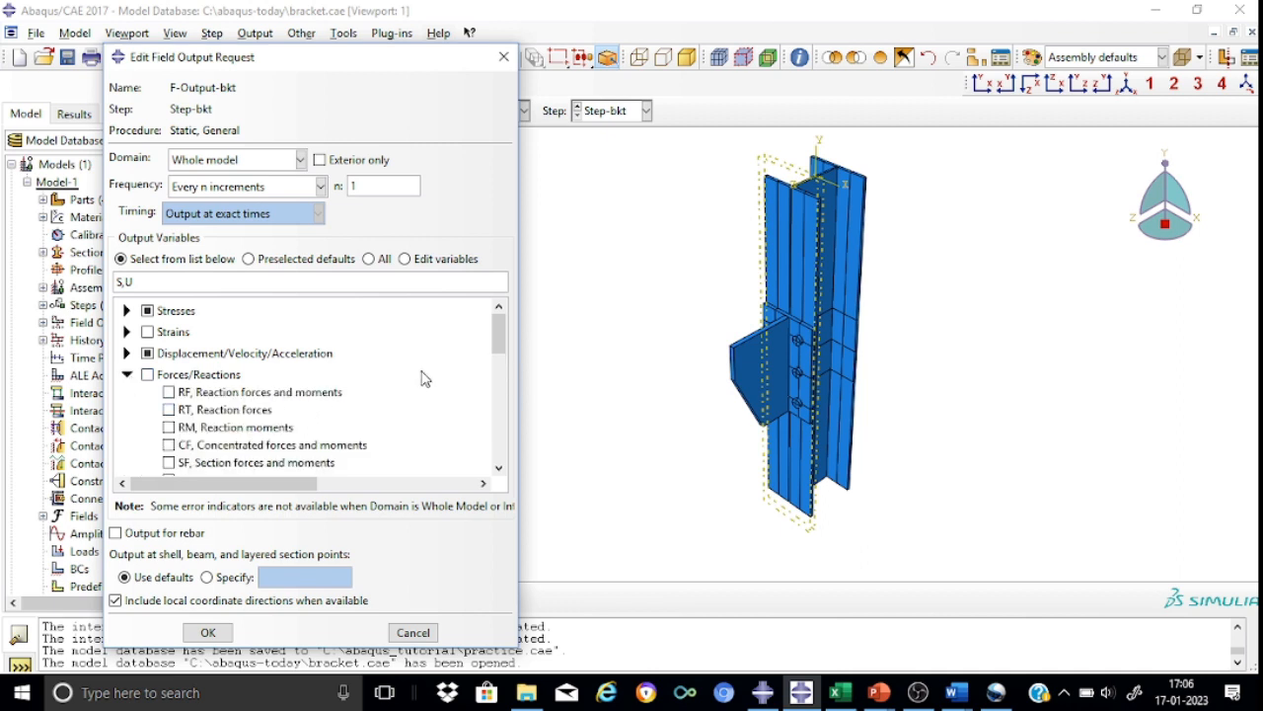
scroll(497, 330, "down", 1)
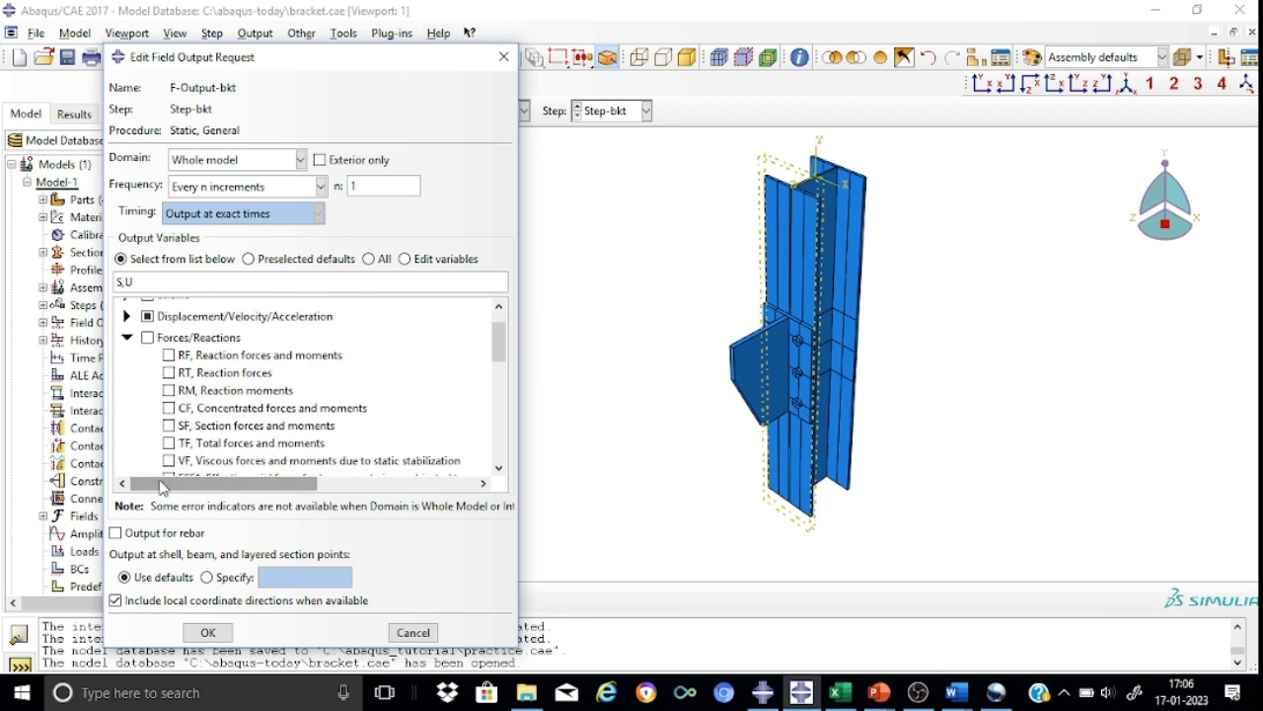
left_click(169, 425)
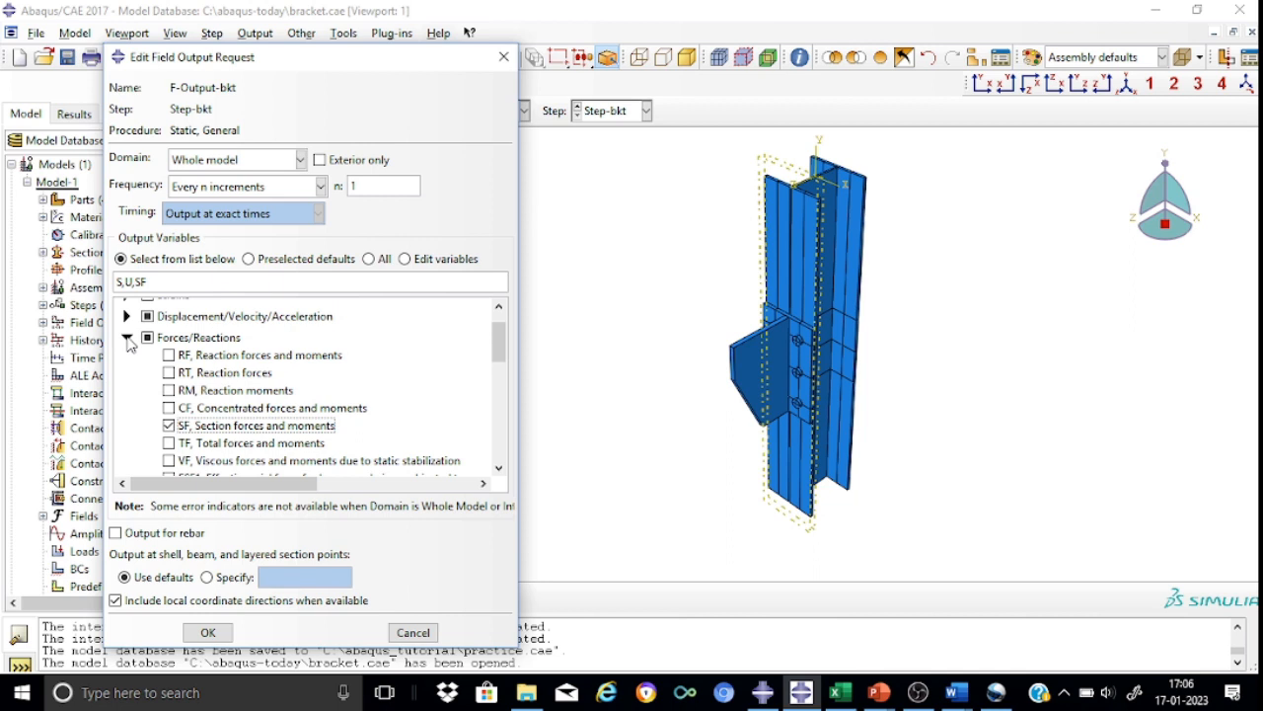
left_click(127, 337)
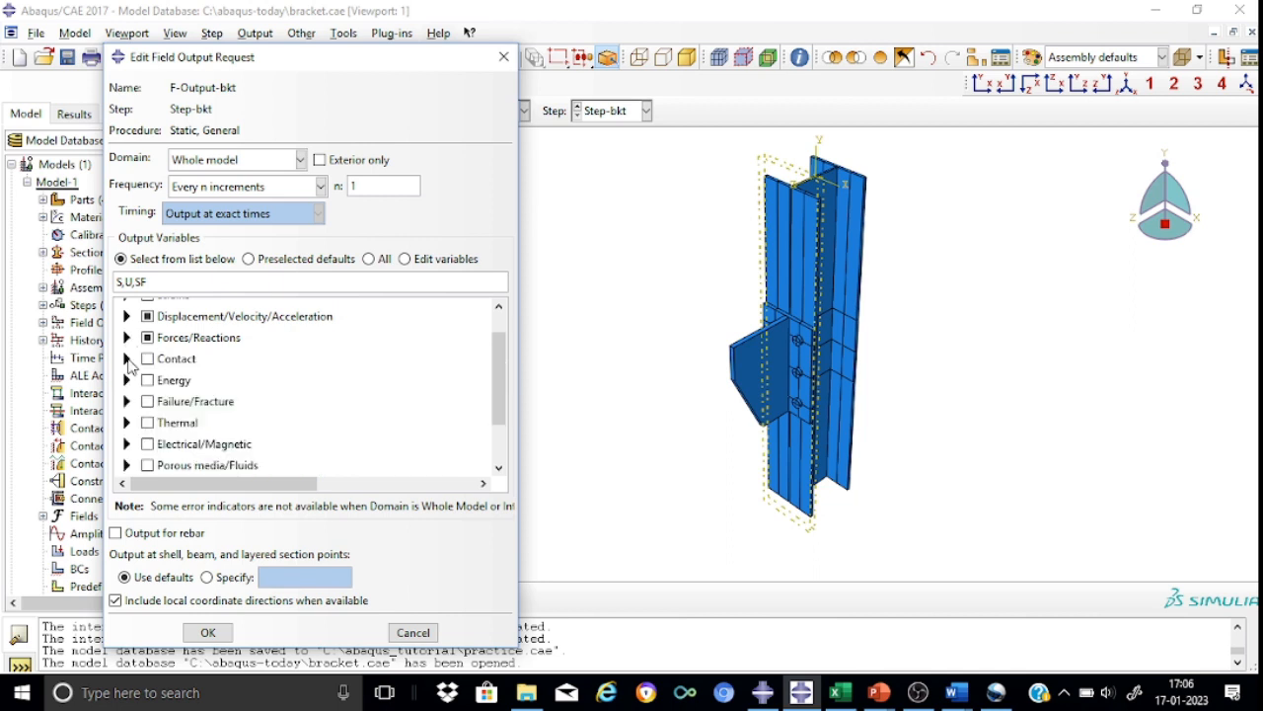
left_click(126, 359)
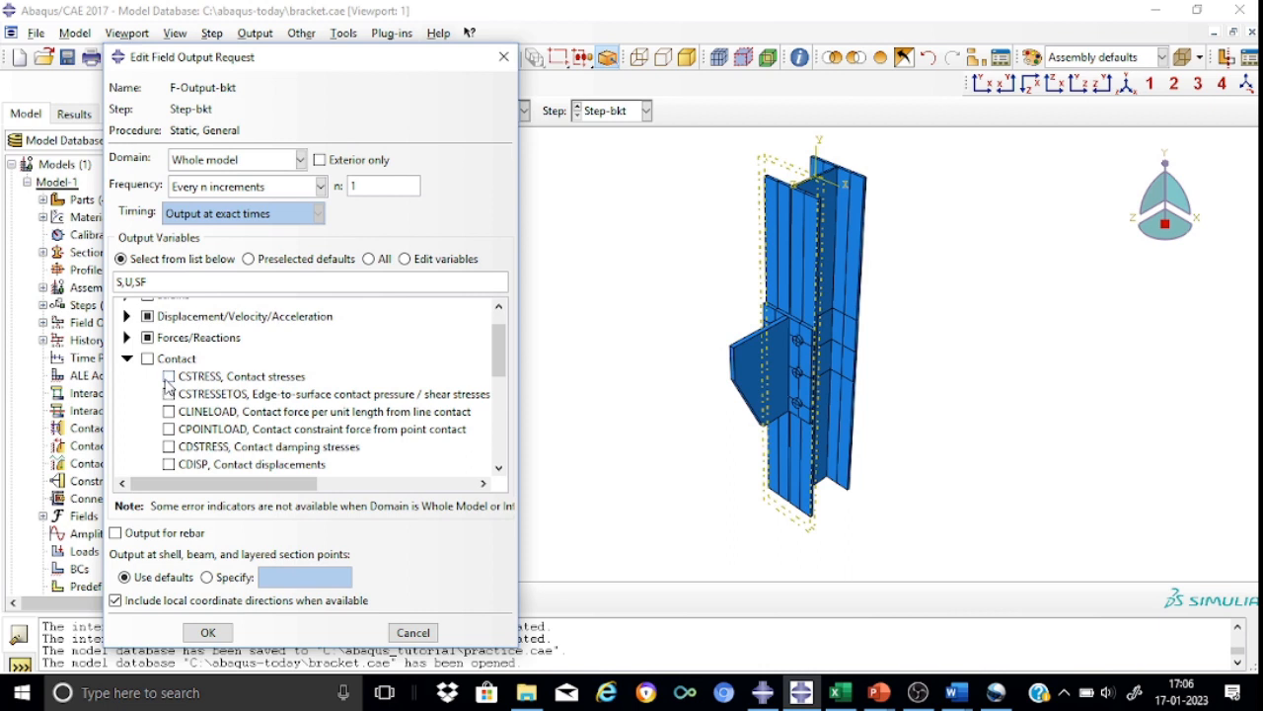
left_click(168, 378)
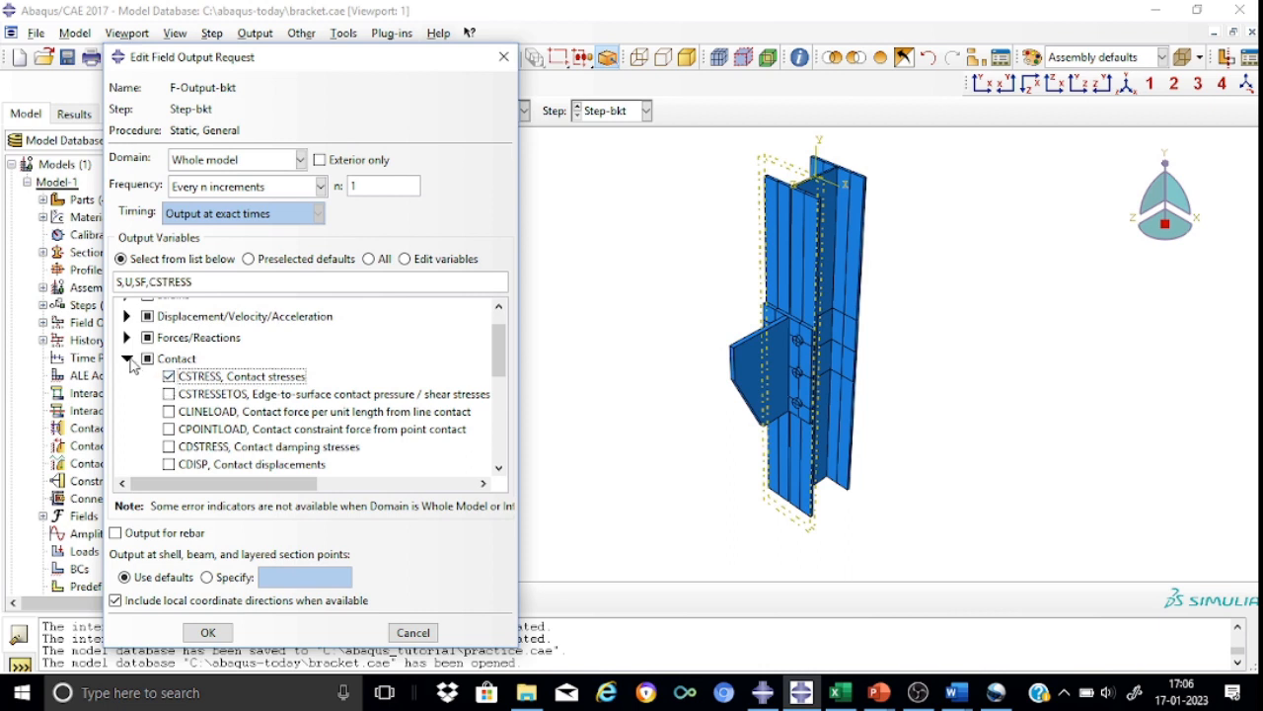
left_click(127, 360)
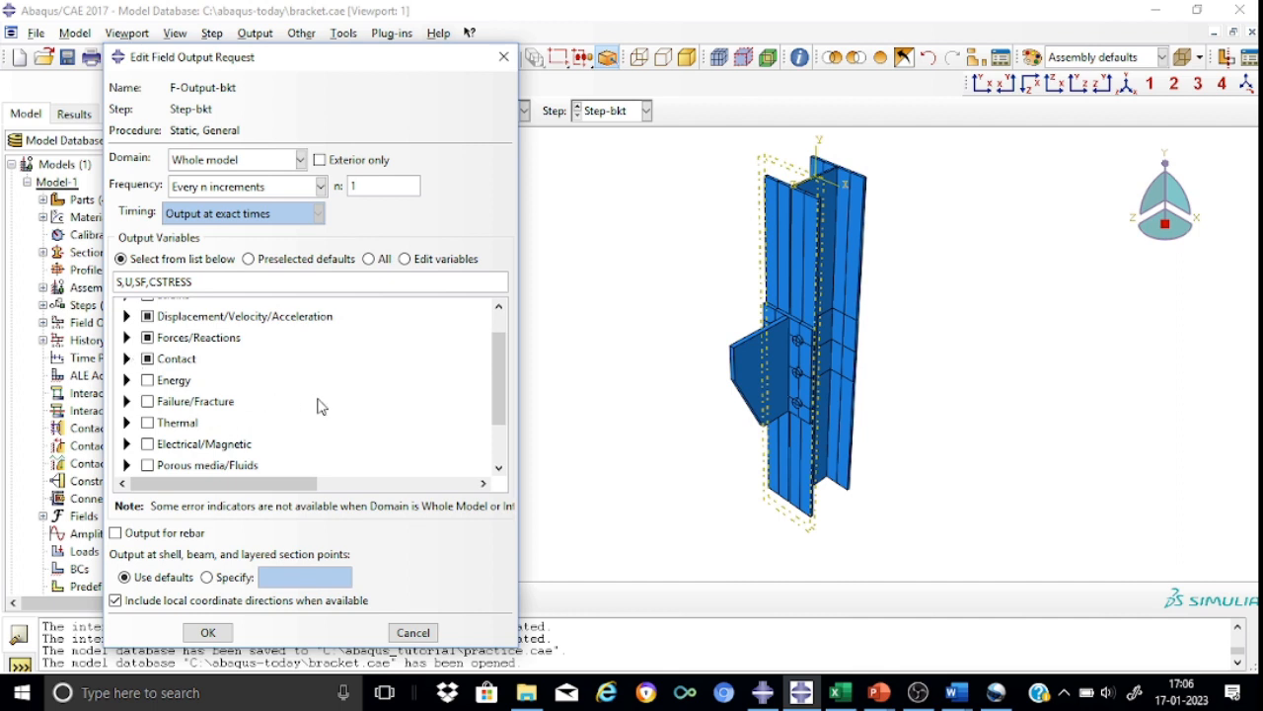
left_click(212, 632)
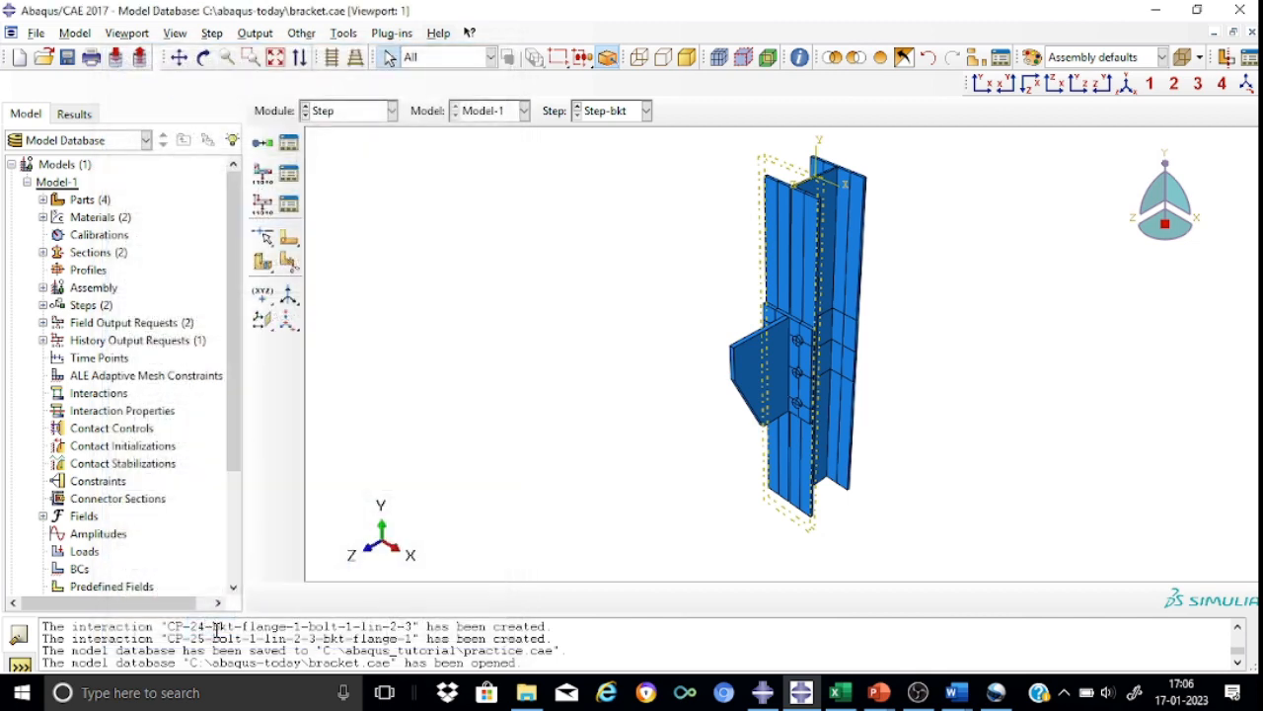
Step: Switch to the Interaction module and create a Contact interaction property named IntProp-bkt
left_click(392, 112)
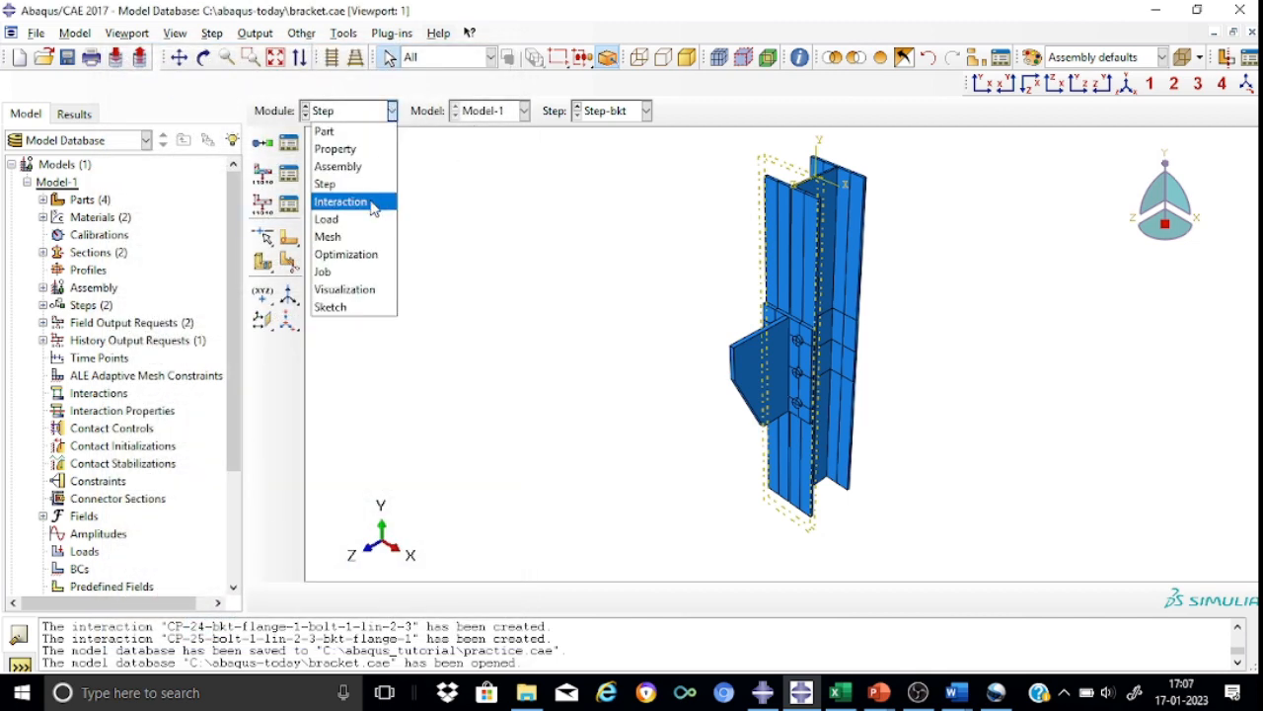
left_click(373, 203)
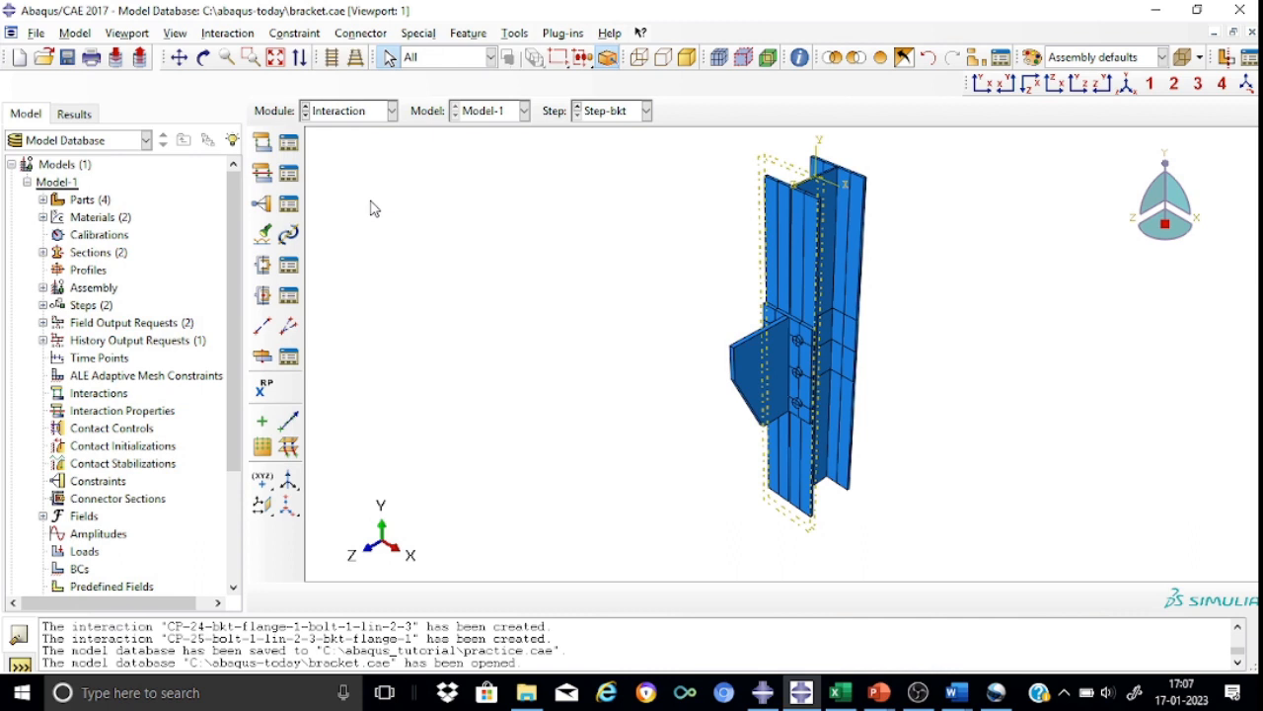
left_click(263, 173)
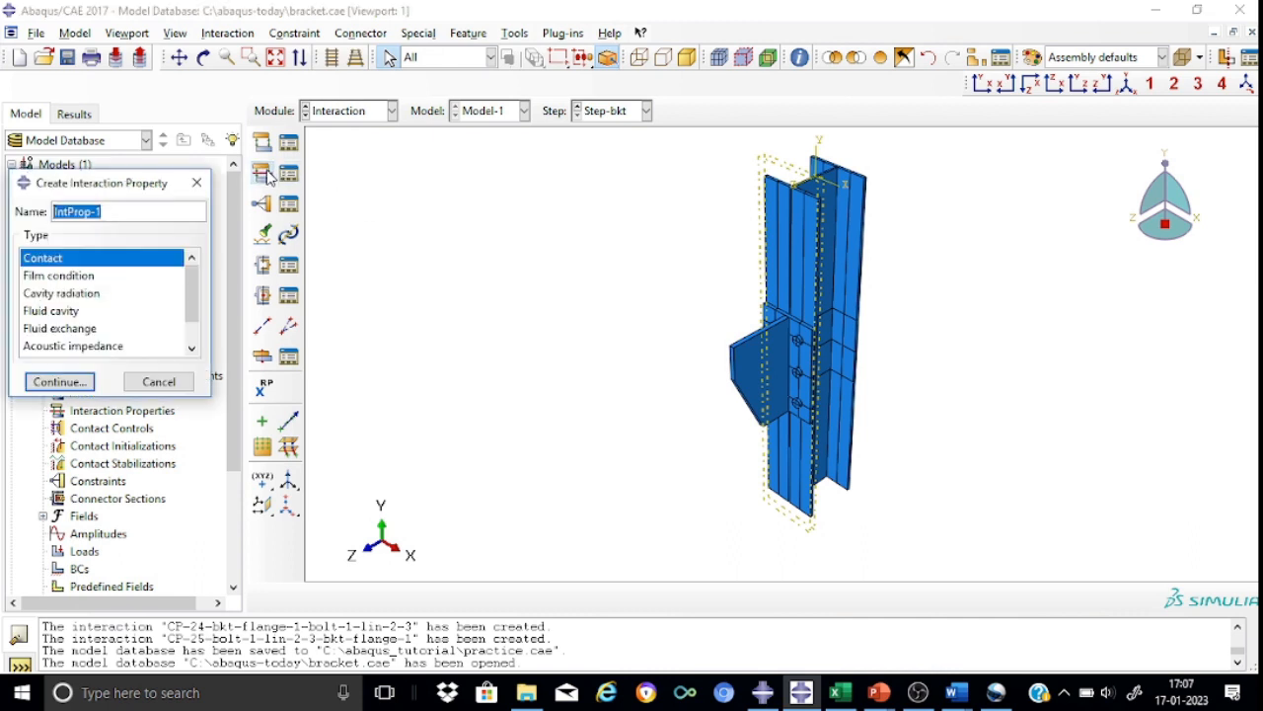
left_click(117, 211)
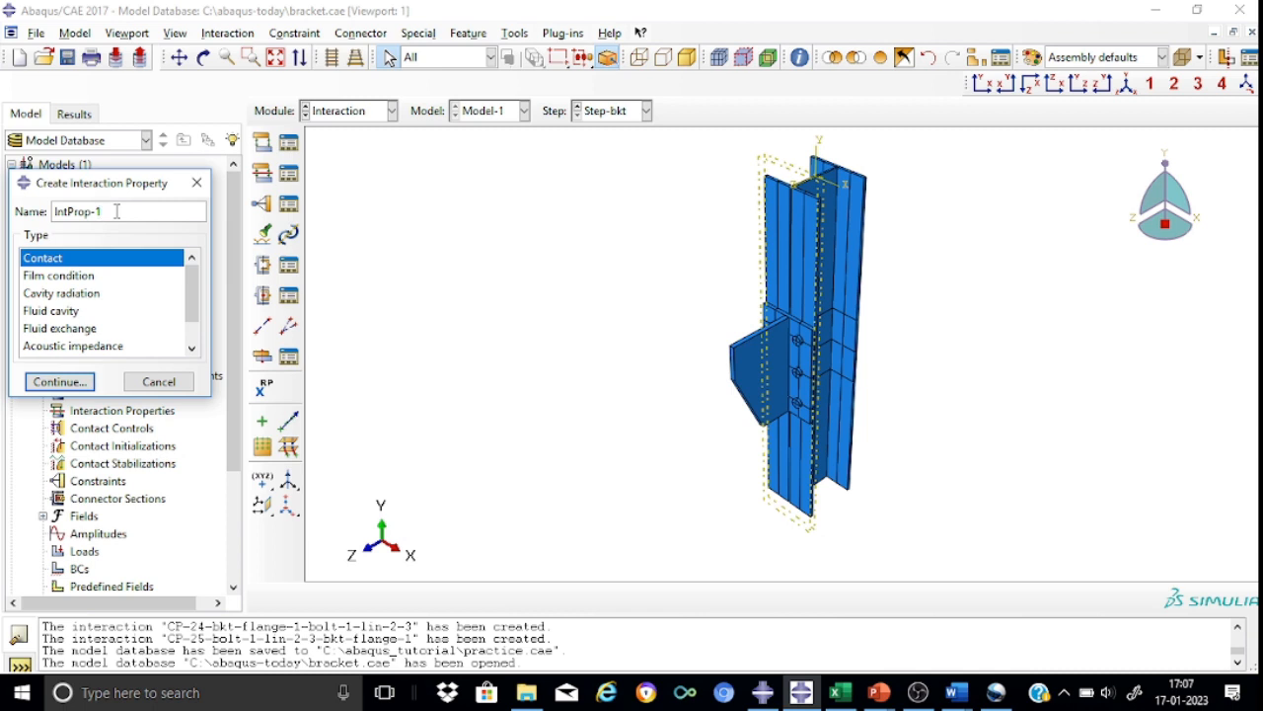
type("bkt")
left_click(59, 382)
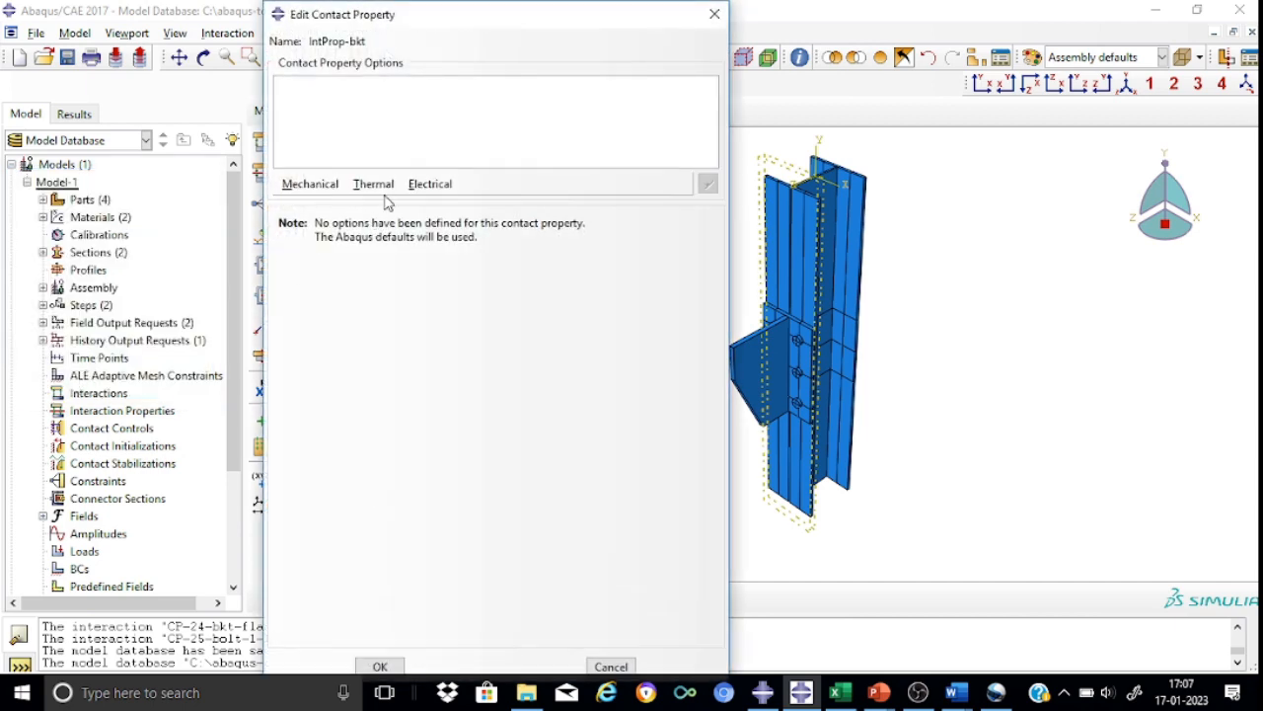
Step: Add tangential behavior to the contact property using the Penalty friction formulation with a friction coefficient of 0.30
left_click(325, 187)
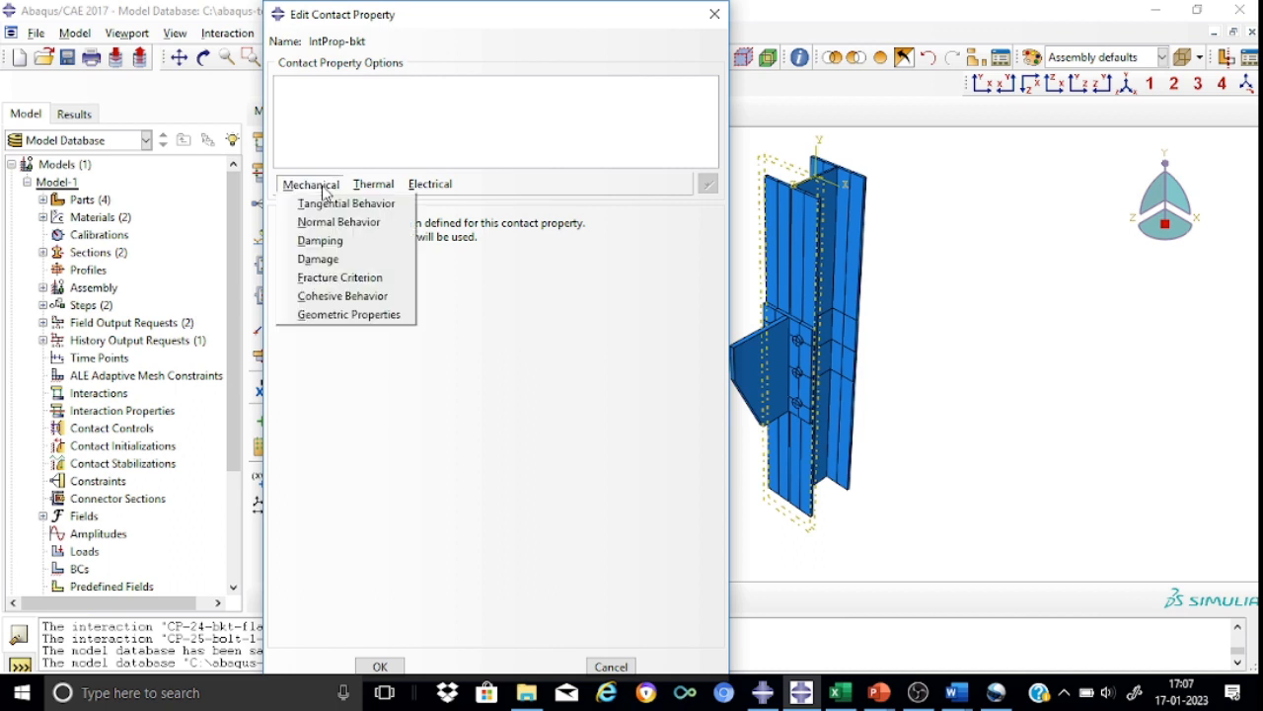
left_click(336, 204)
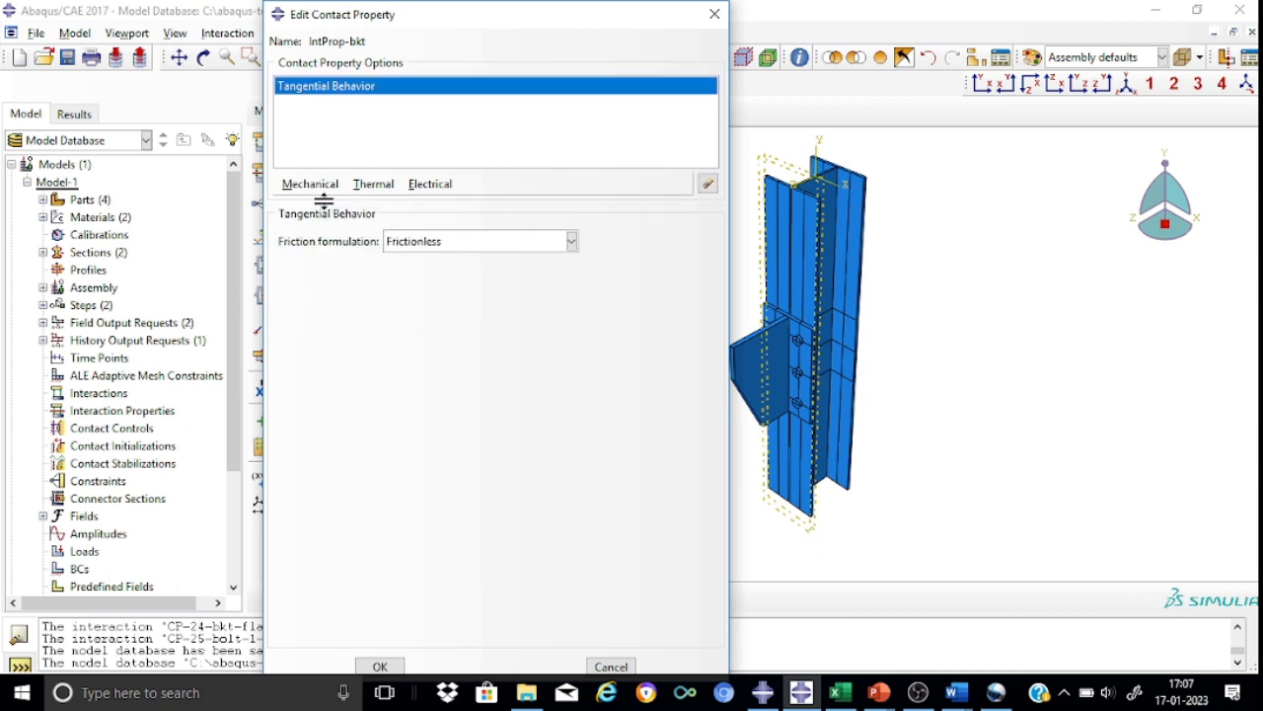
left_click(571, 242)
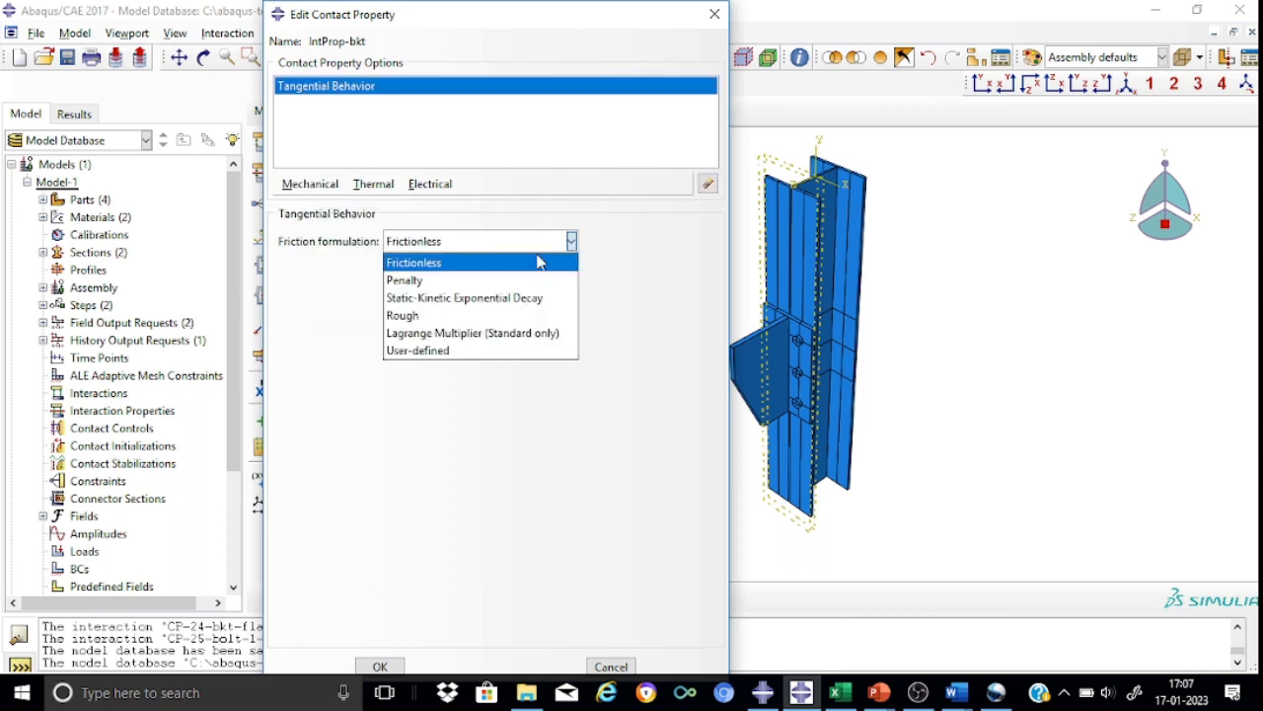
left_click(431, 280)
left_click(337, 435)
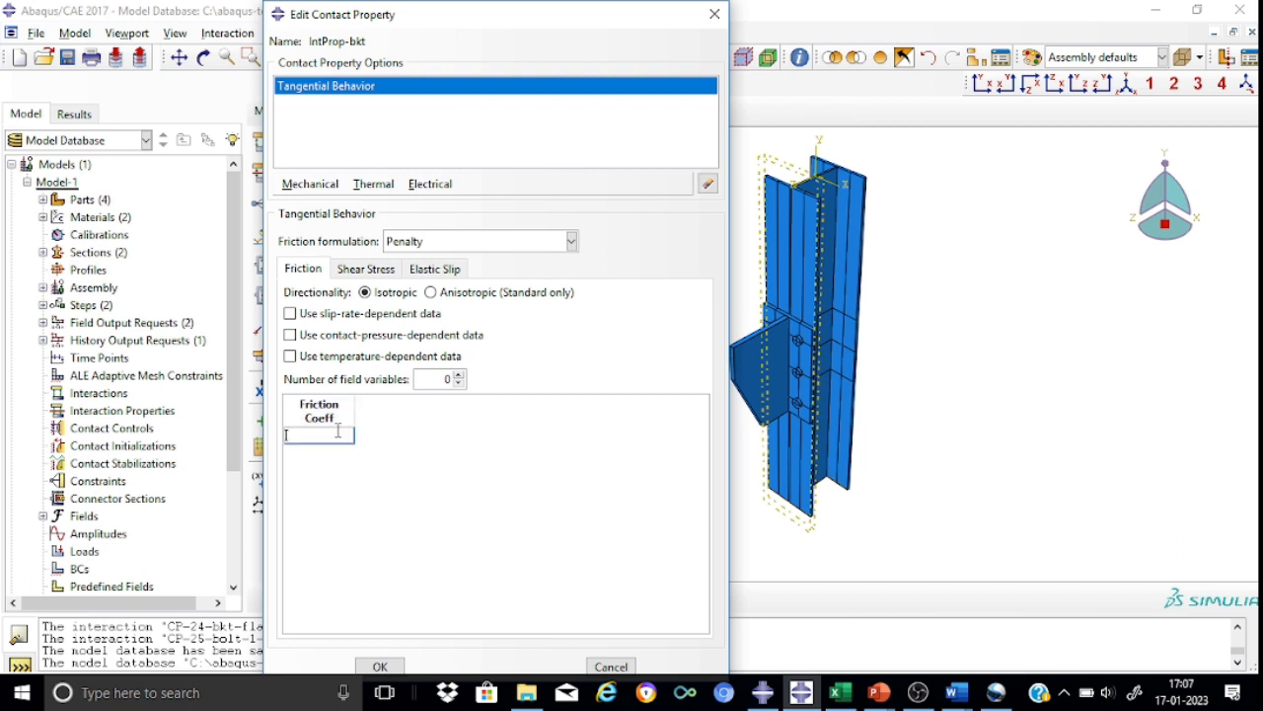
type("0.30")
Step: Add normal behavior with "Hard" Contact and separation allowed after contact, and accept the contact property
left_click(316, 185)
left_click(339, 222)
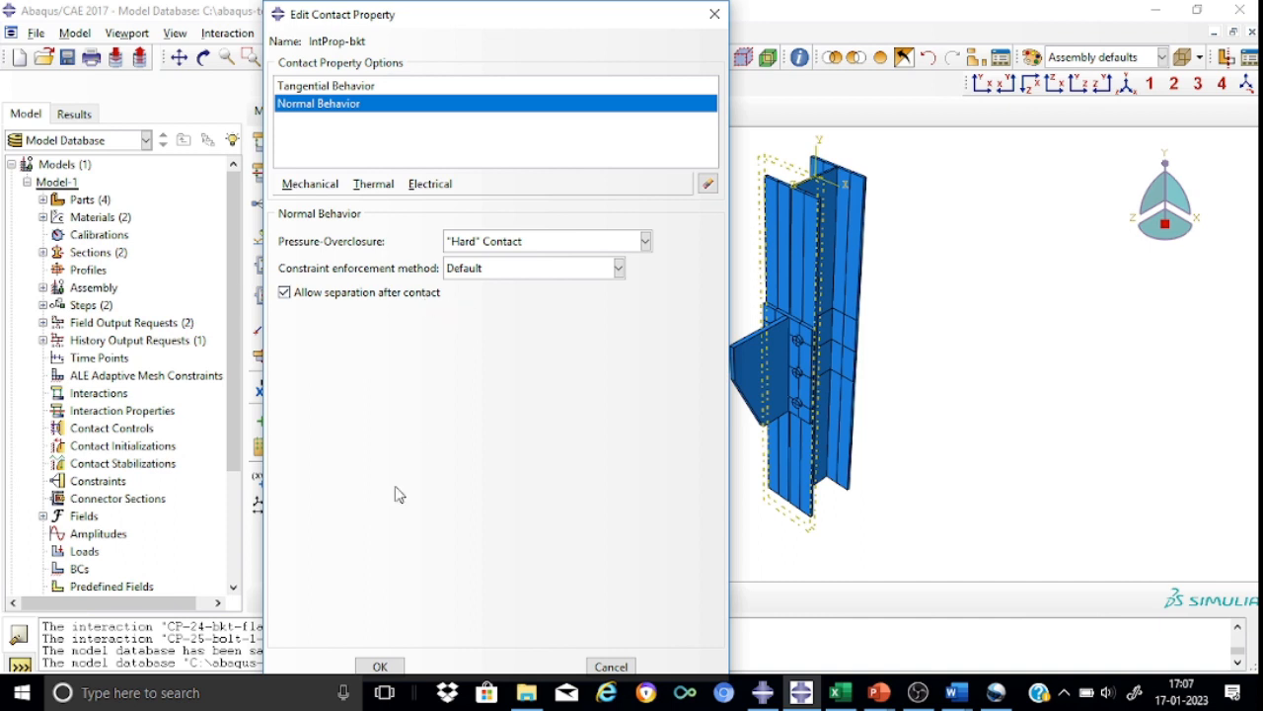
left_click(380, 668)
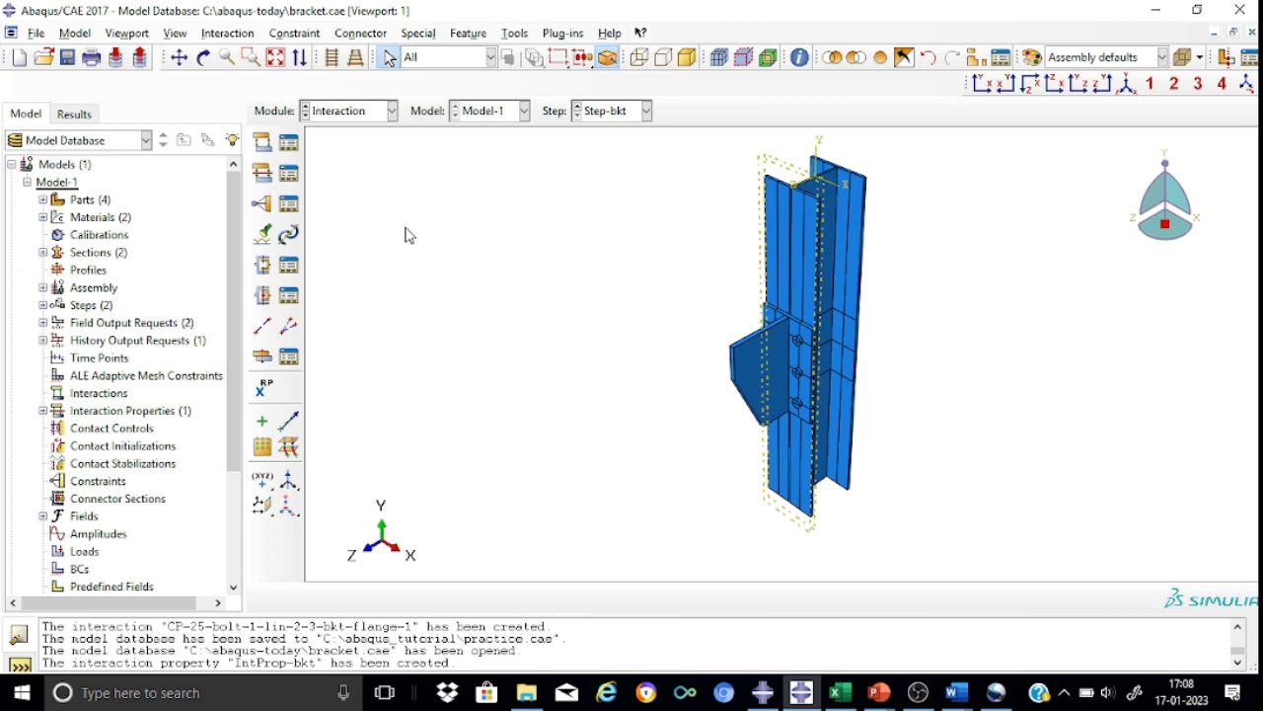
Step: Find contact pairs in the whole model with a separation tolerance of 1
left_click(264, 239)
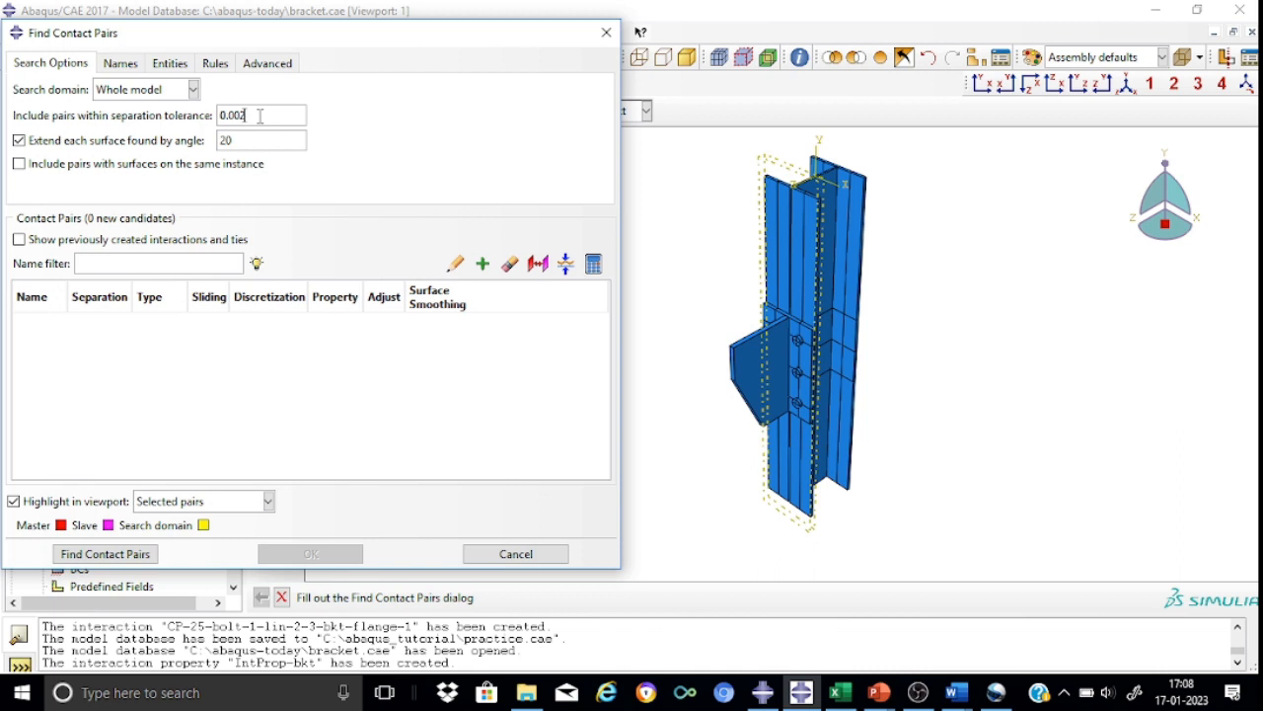
key("BackSpace")
key("BackSpace")
key("BackSpace")
key("BackSpace")
key("BackSpace")
type("1")
left_click(131, 558)
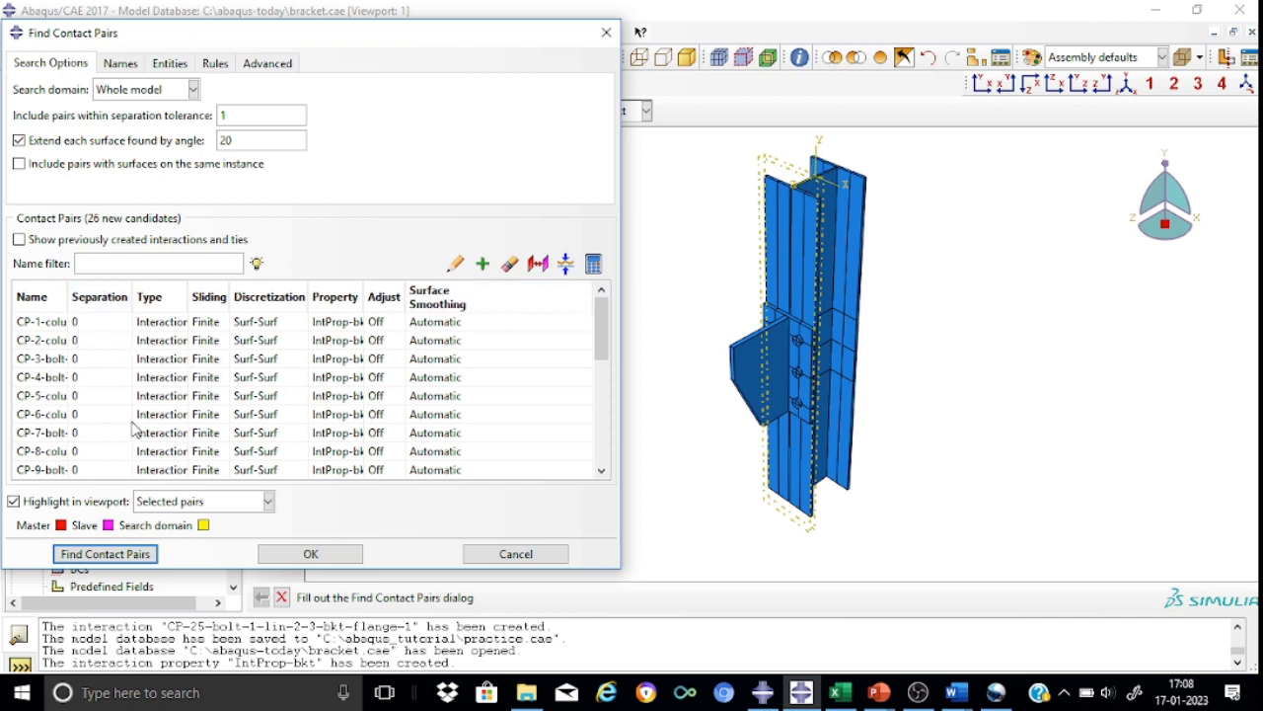
Step: Review the candidate contact pairs, highlighting the column-to-flange, column-to-bolt and bolt-to-column pairs in the model
mouse_move(601, 322)
left_mouse_down()
mouse_move(602, 415)
mouse_move(602, 321)
left_mouse_up()
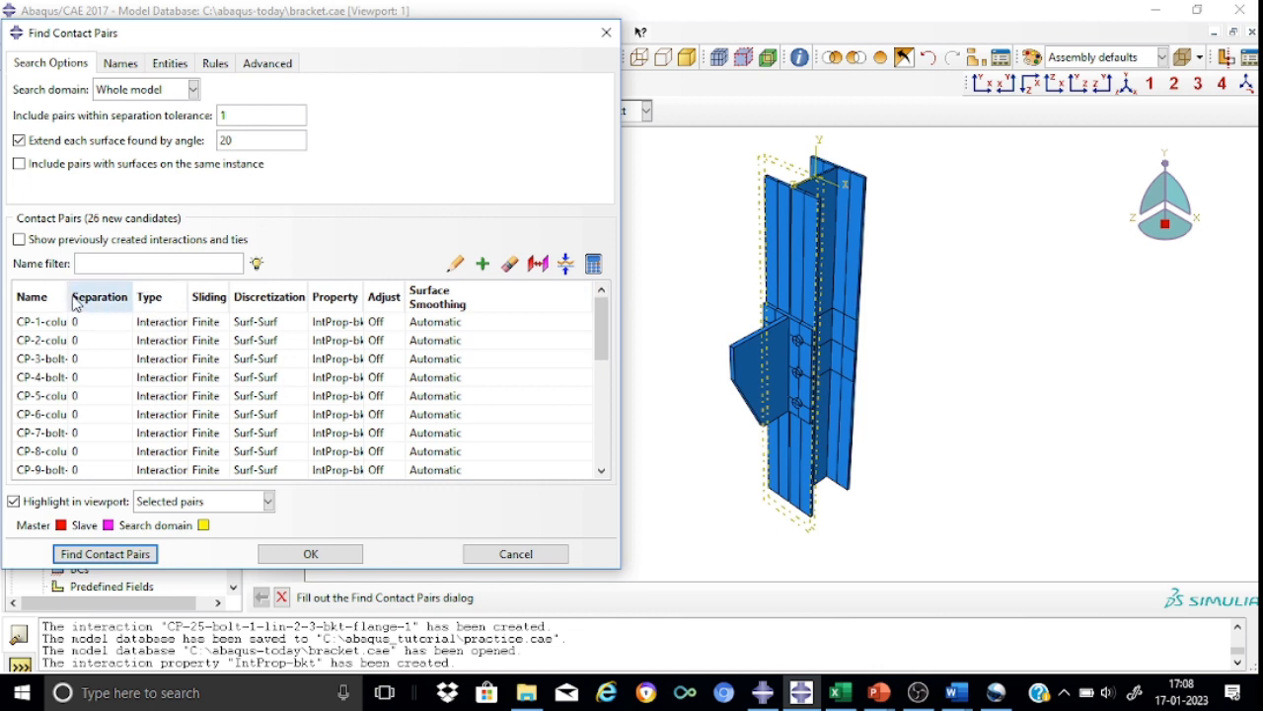
left_click_drag(71, 297, 163, 296)
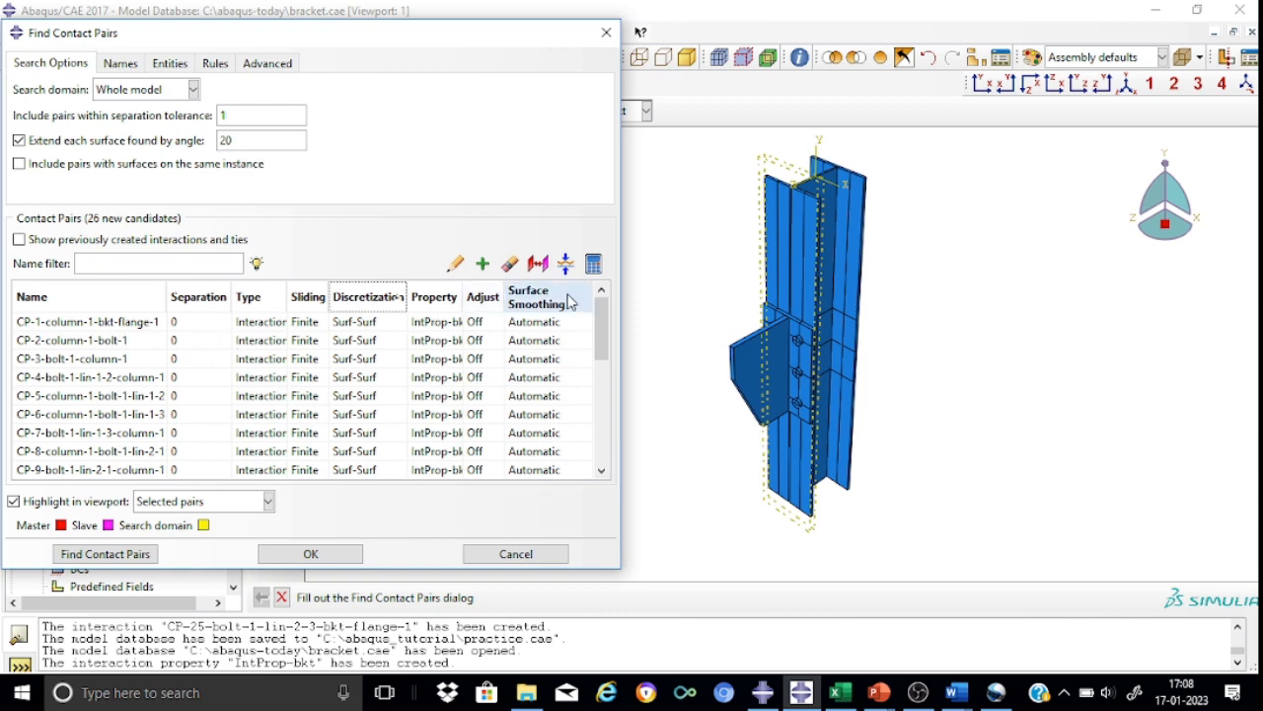
scroll(993, 276, "up", 3)
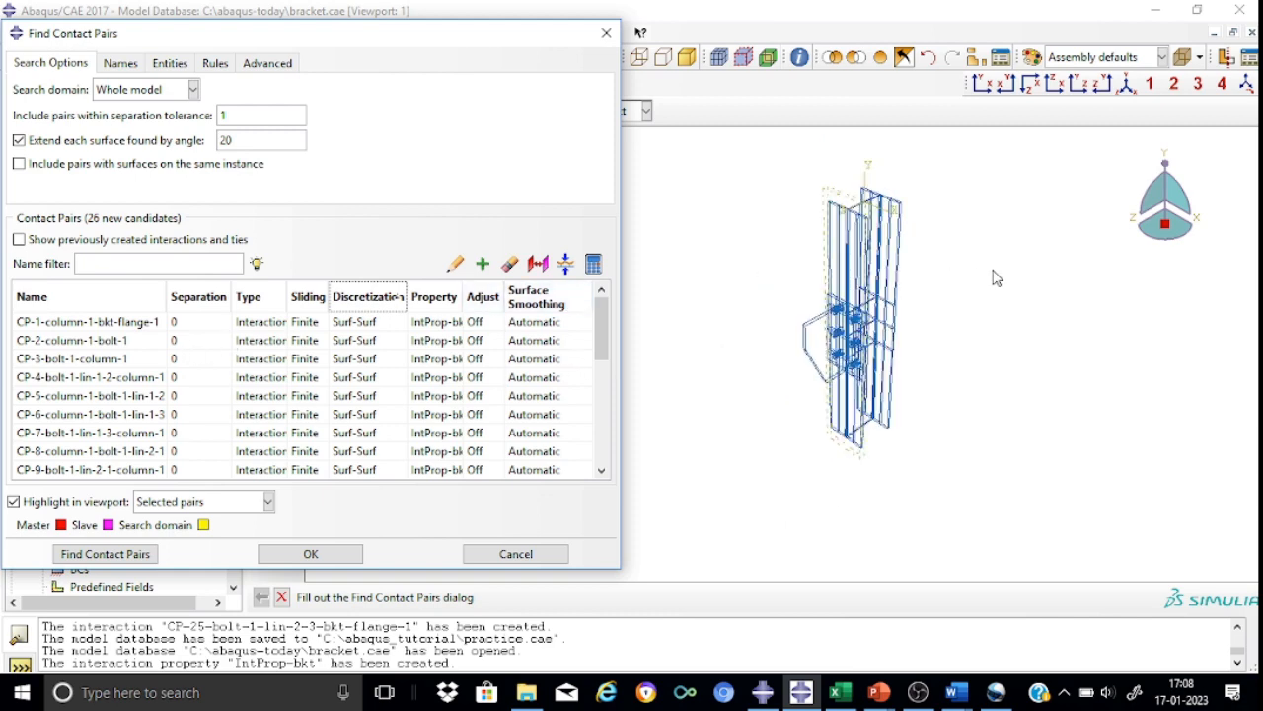
scroll(994, 278, "down", 3)
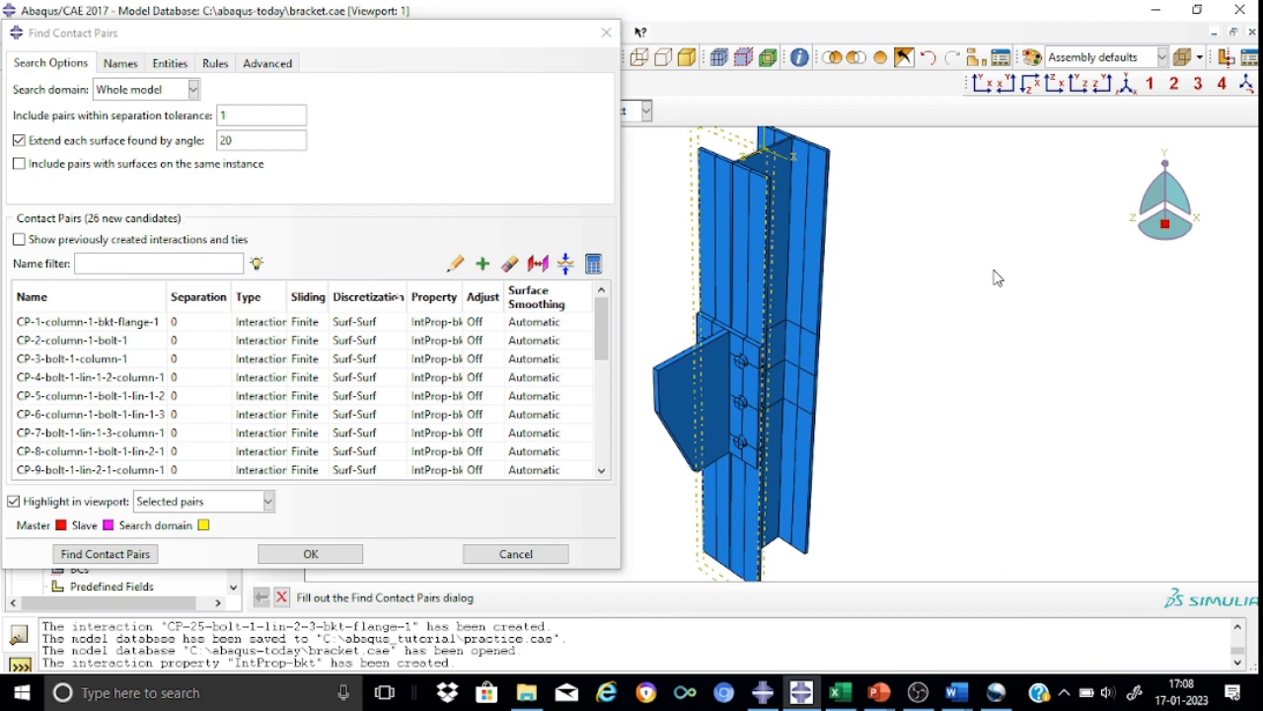
left_click(471, 40)
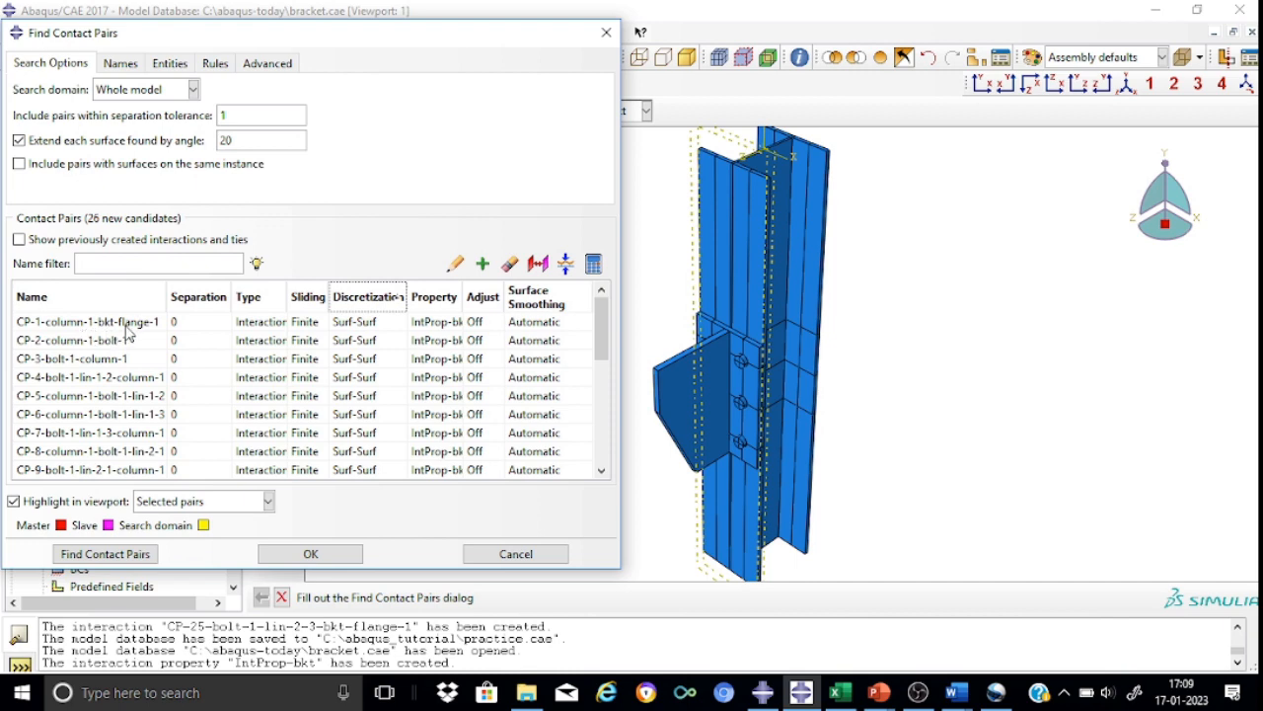
left_click(125, 325)
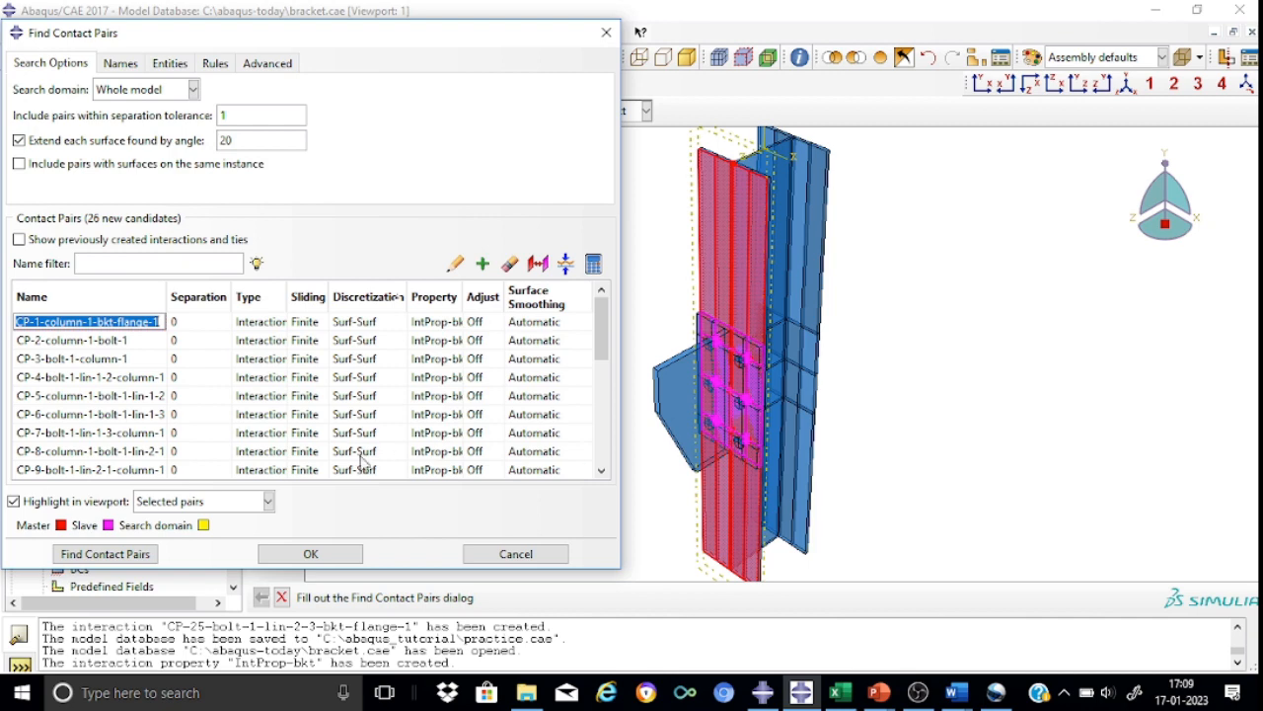
left_click(70, 396)
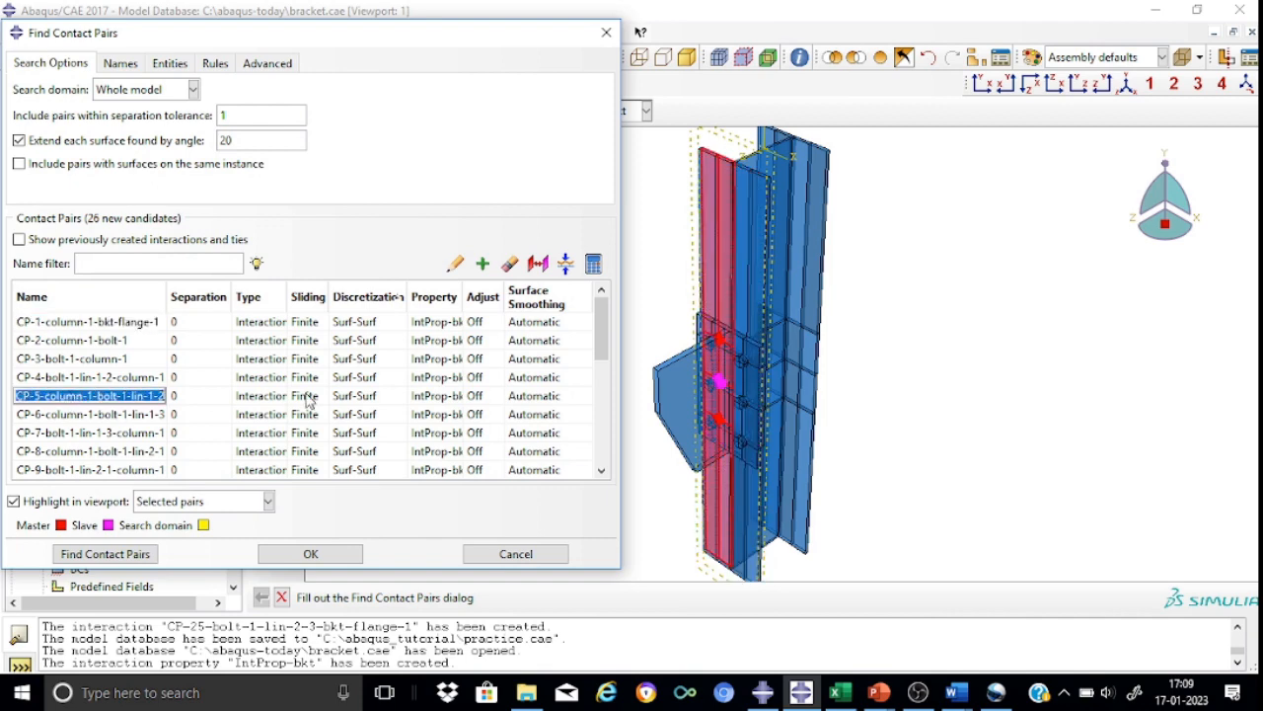
scroll(735, 395, "down", 1)
scroll(751, 392, "up", 4)
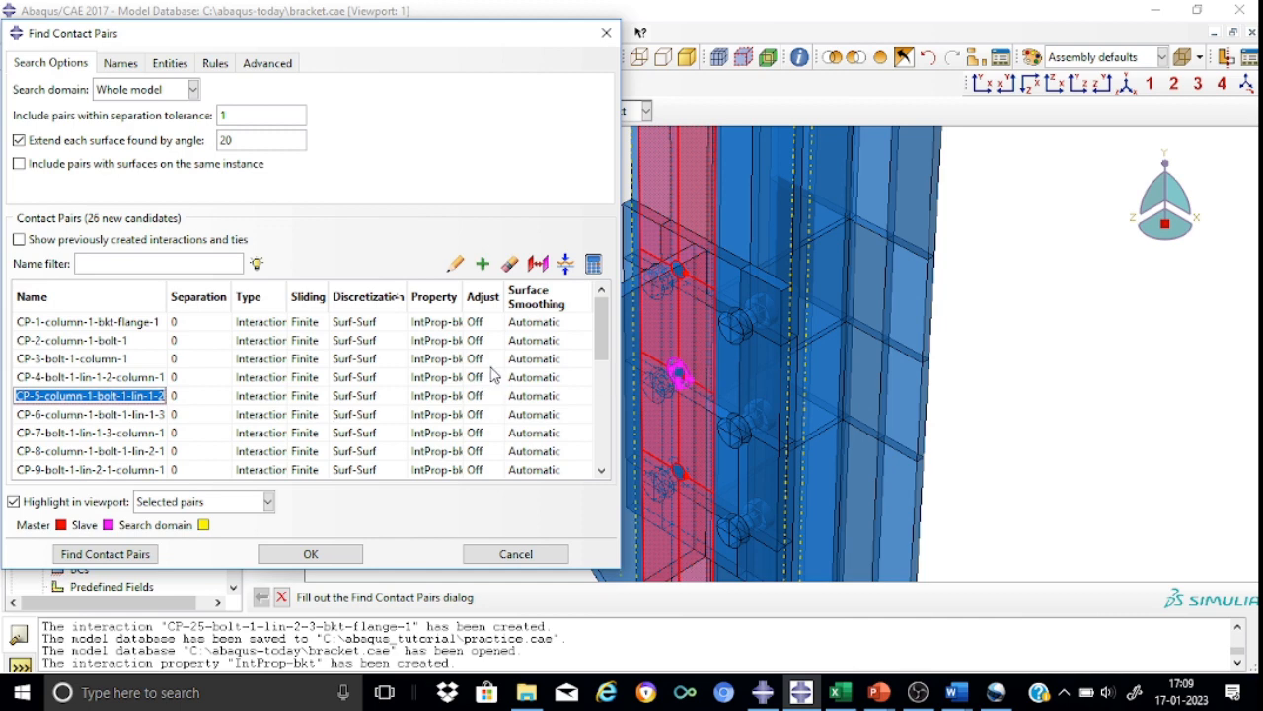
left_click_drag(598, 331, 602, 357)
scroll(602, 357, "down", 1)
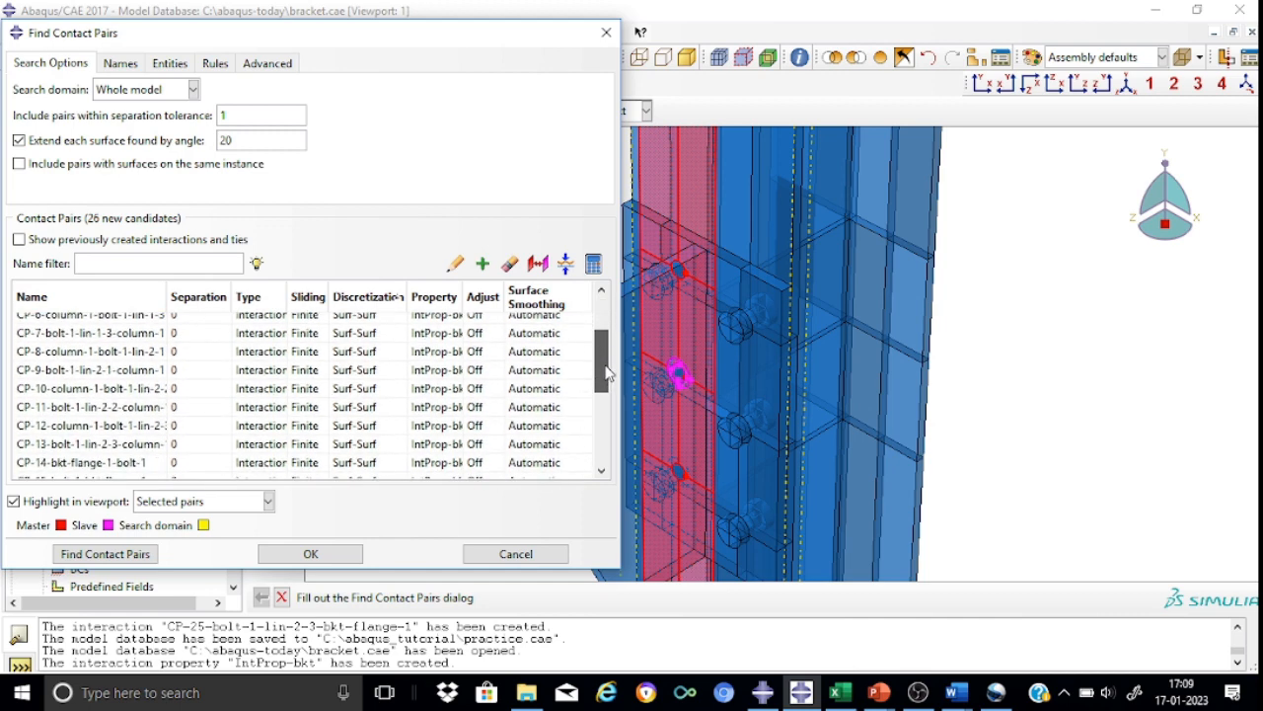
left_click(135, 445)
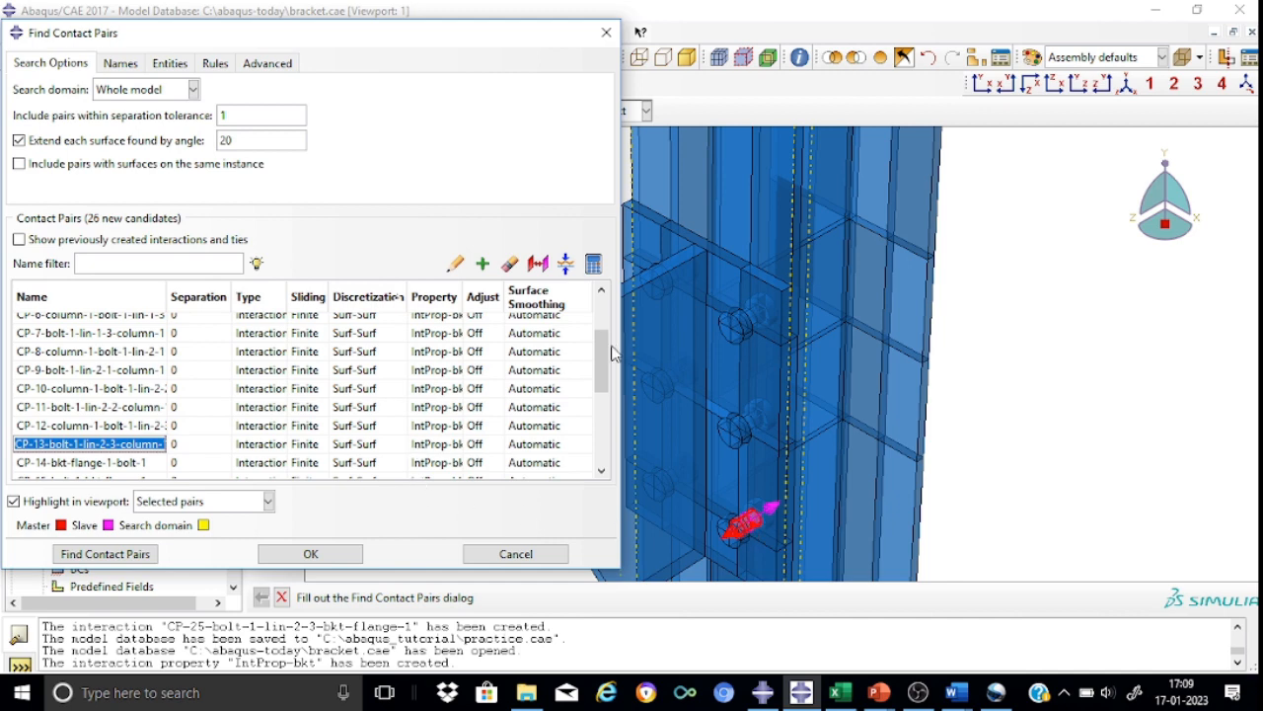
left_click_drag(604, 370, 607, 444)
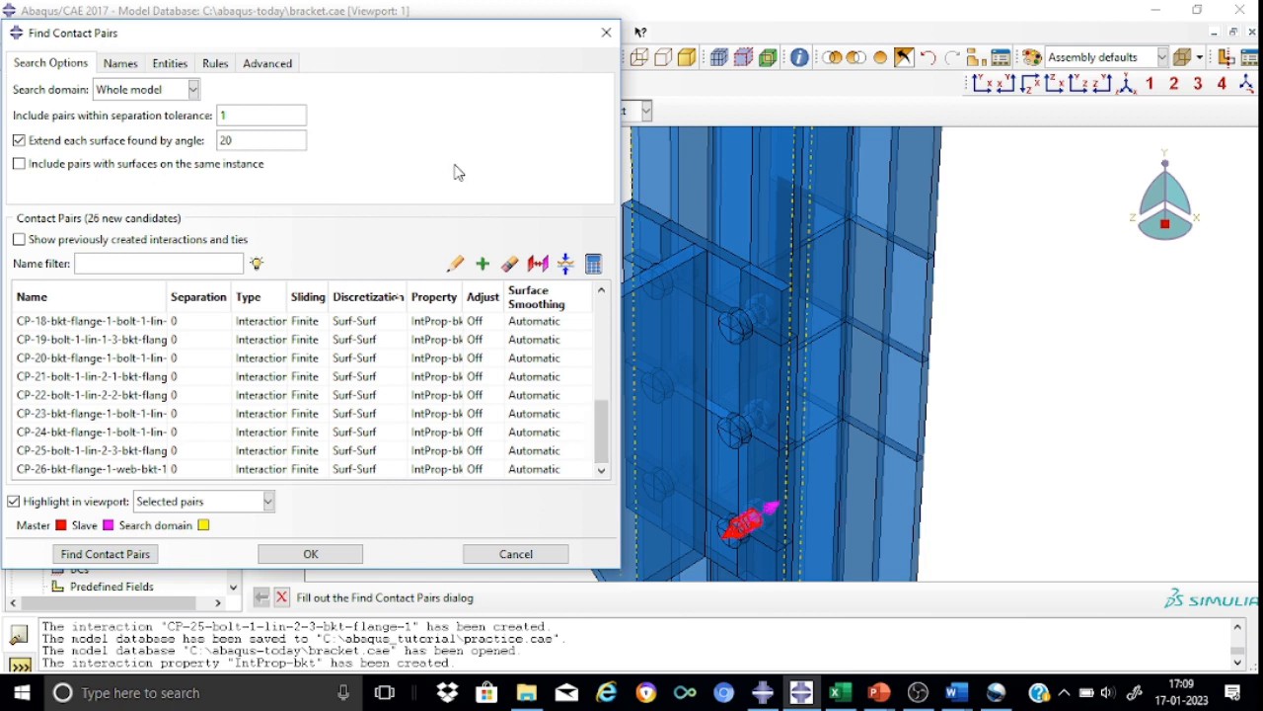
Step: Set the type of the contact pair CP-26 between the bracket flange and the web bracket to Tie
left_click_drag(410, 37, 403, 39)
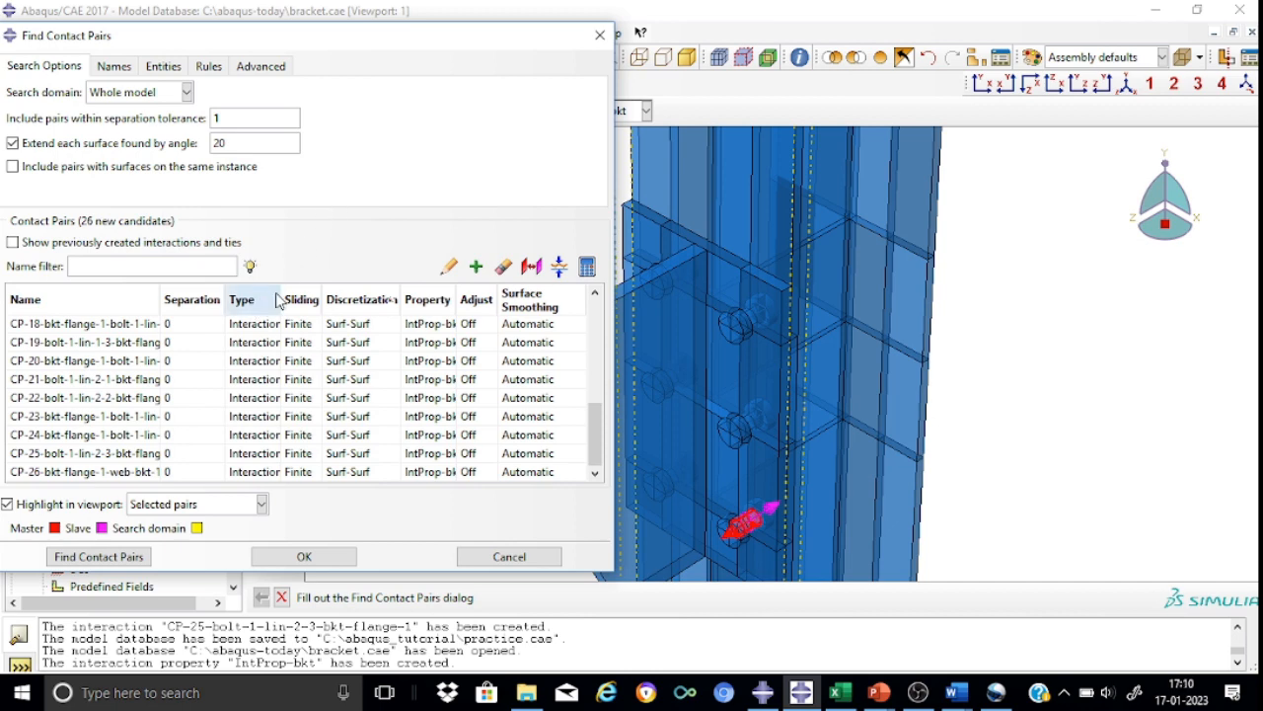
left_click_drag(283, 300, 324, 304)
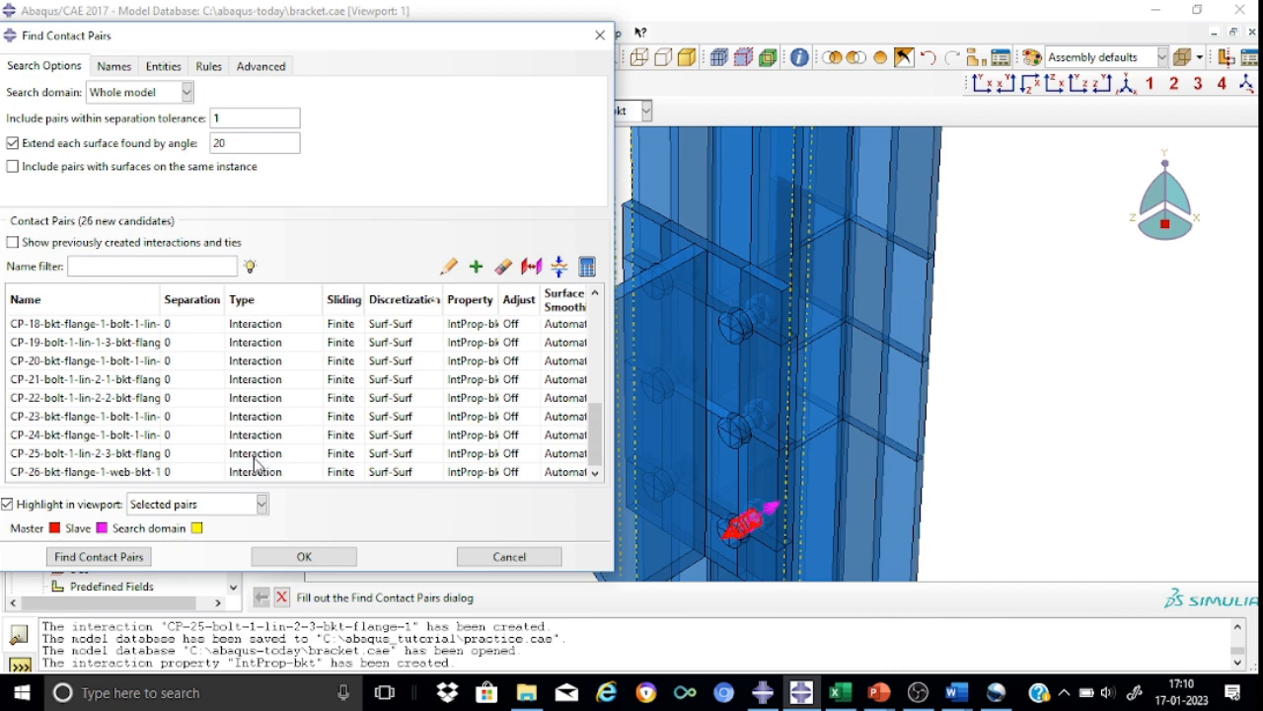
left_click(72, 473)
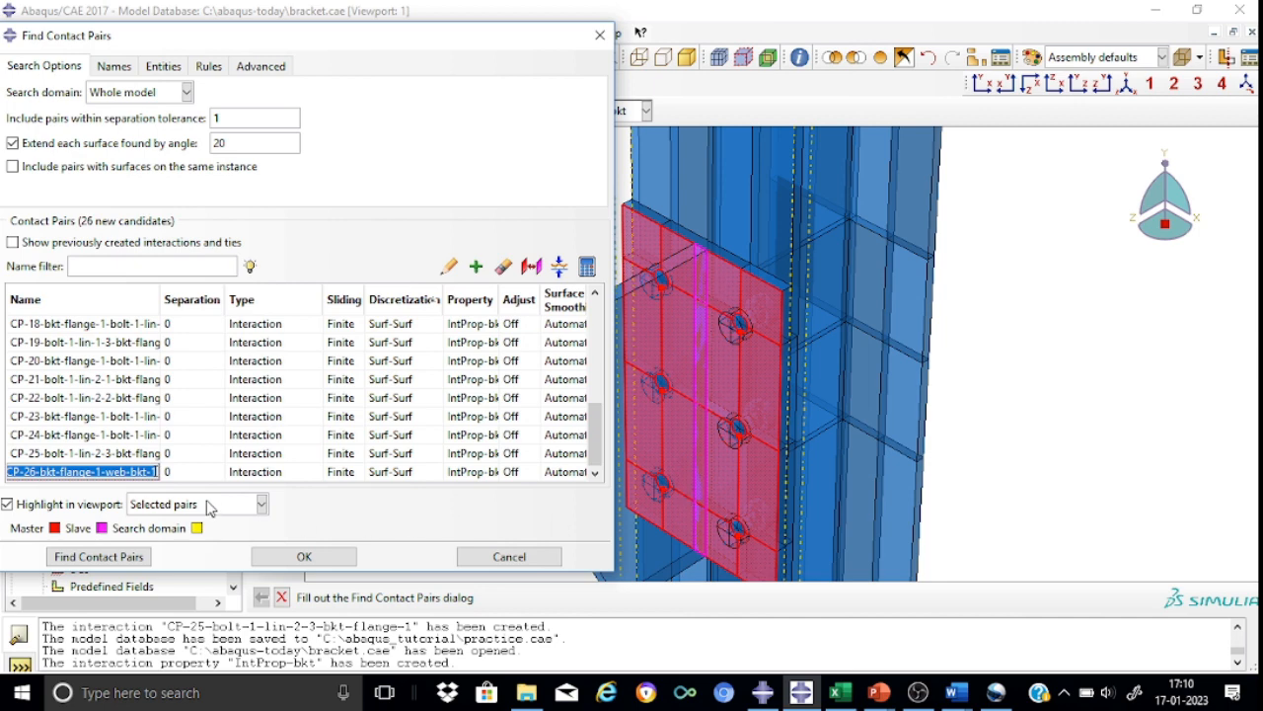
left_click(296, 472)
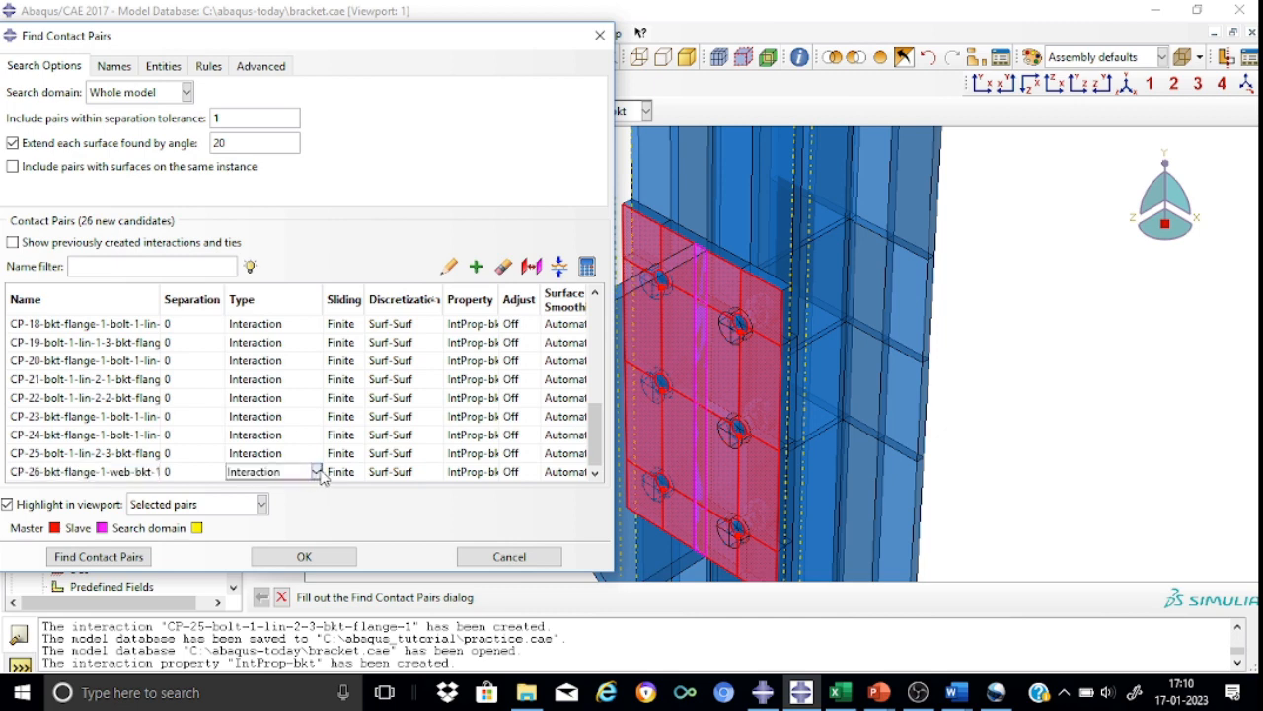
left_click(314, 472)
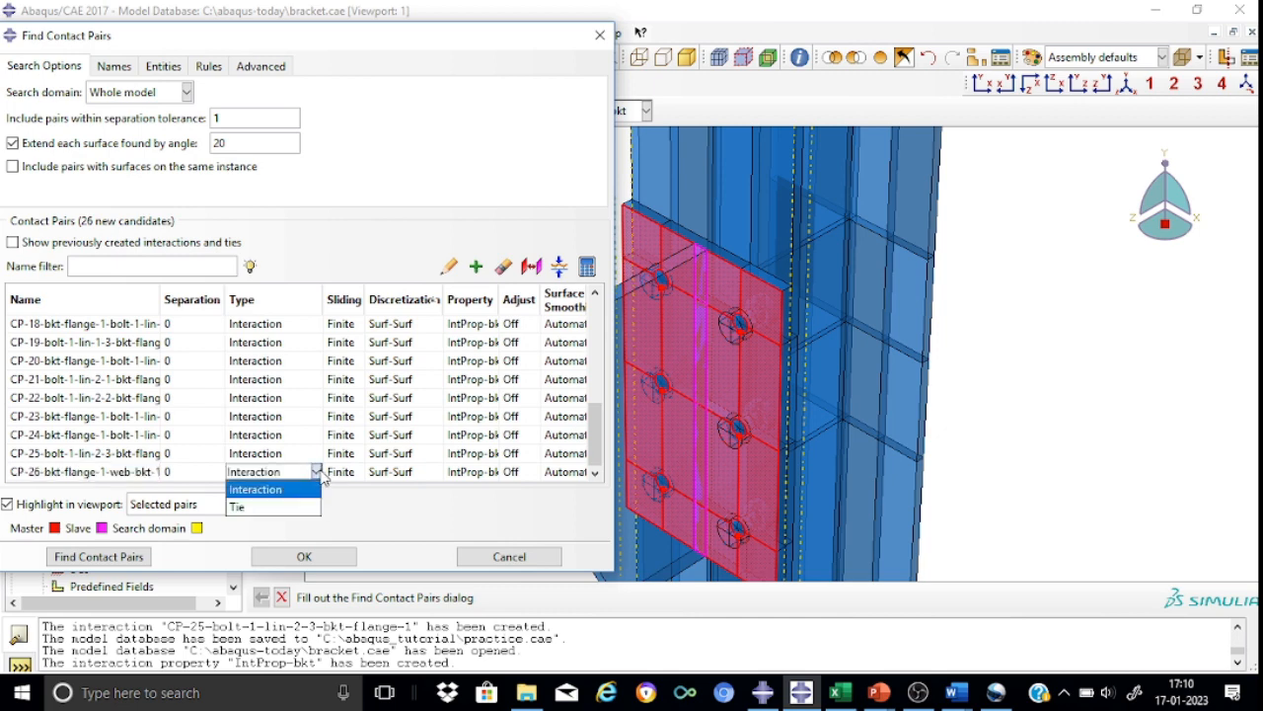
left_click(252, 507)
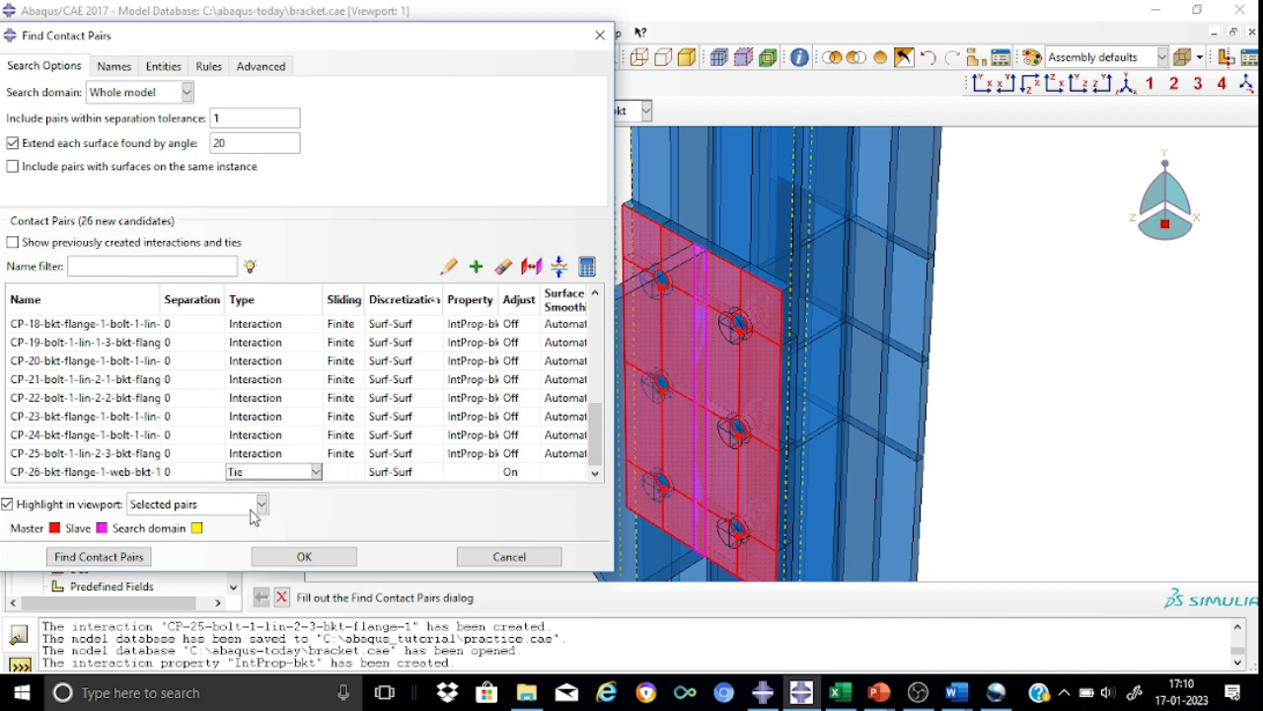
Step: Set the CP-26 tie's discretization to Node-Surf and accept the contact pairs to create the interactions
left_click(398, 473)
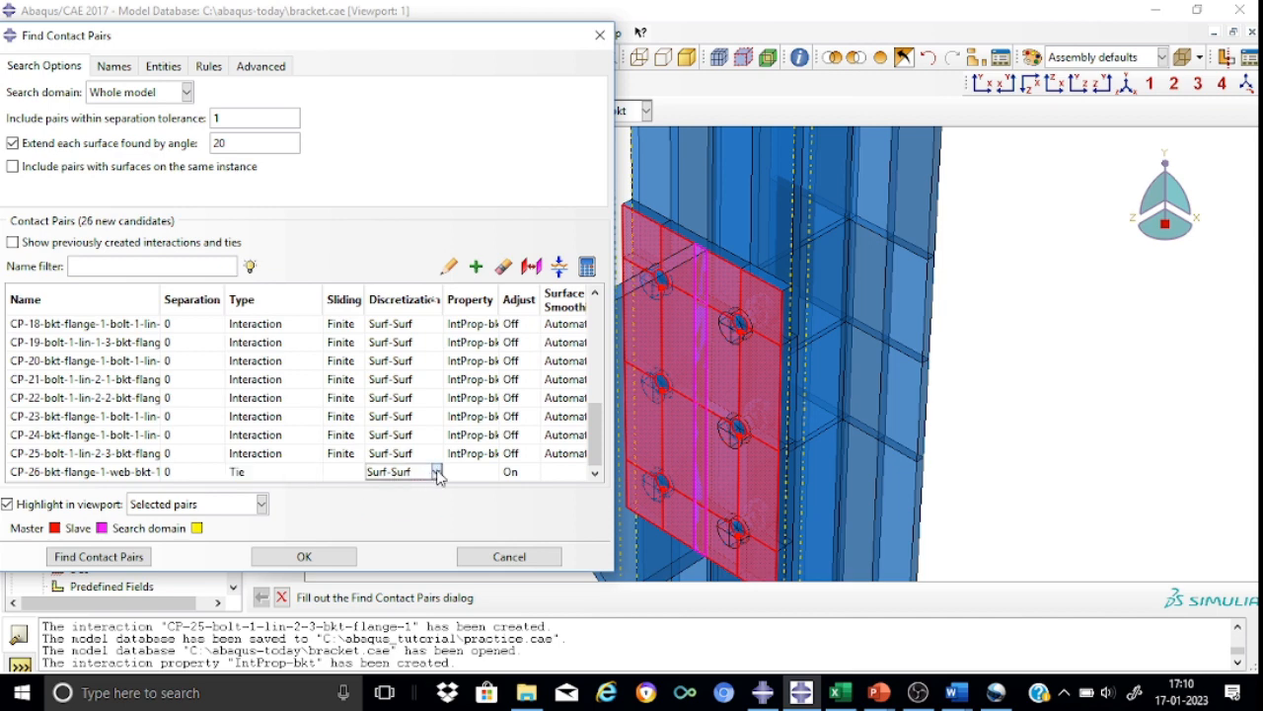
left_click(435, 473)
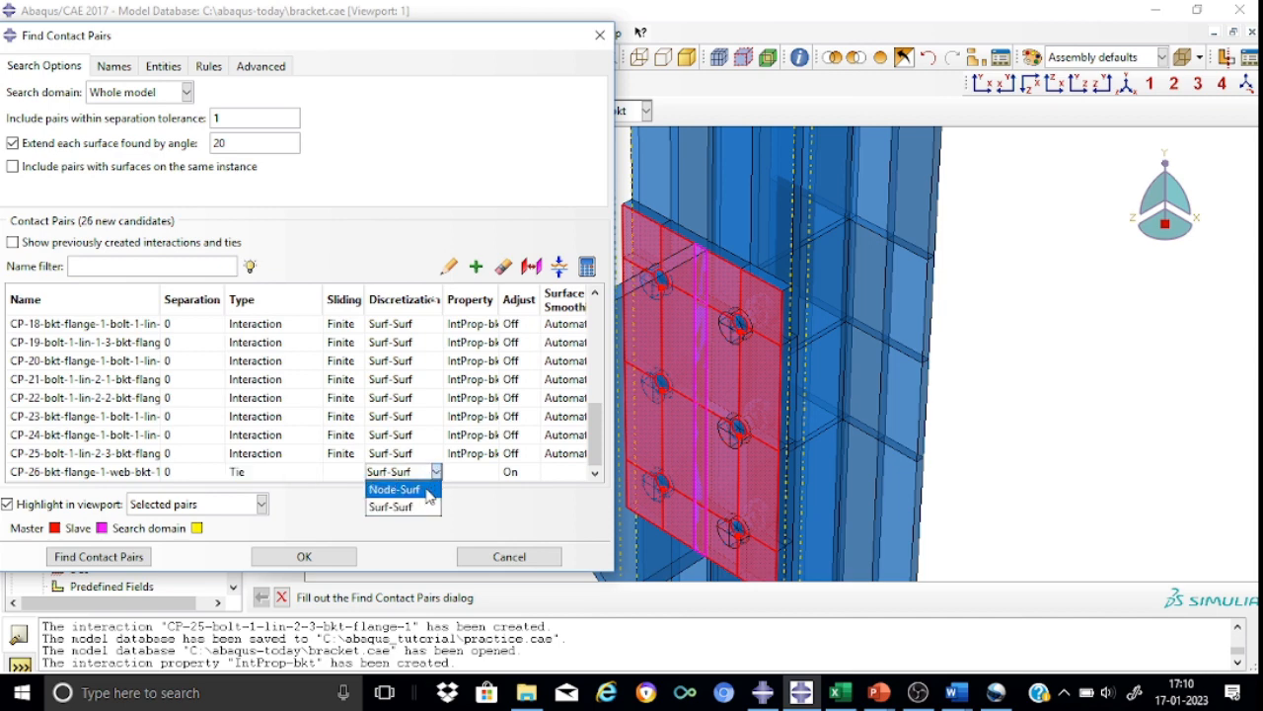
left_click(417, 489)
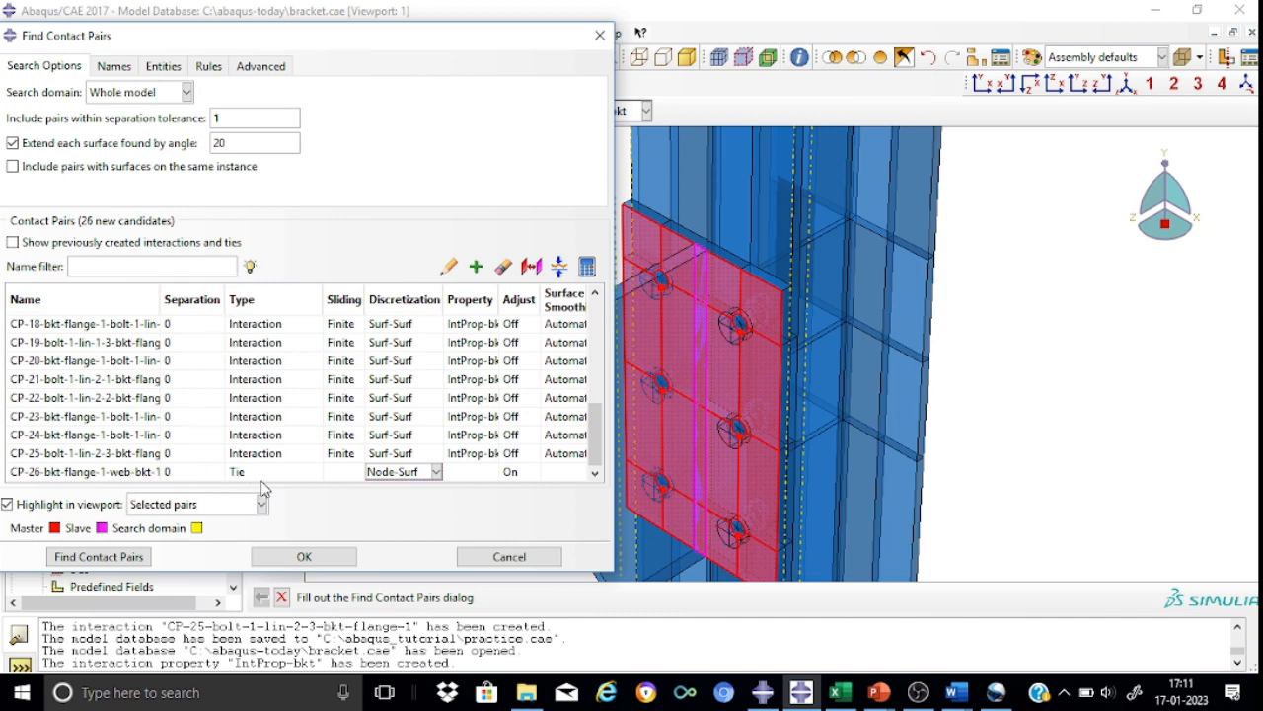
left_click(304, 558)
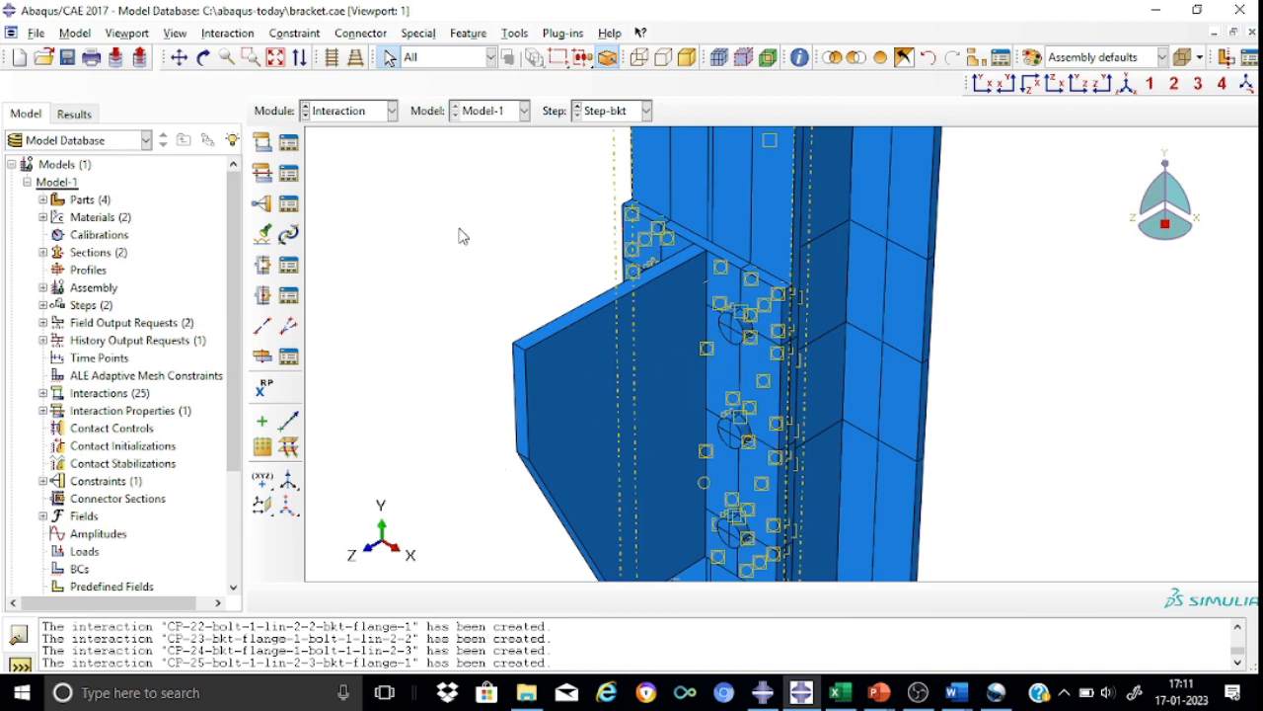
Step: Switch from the Load module back to the Interaction module
left_click(392, 111)
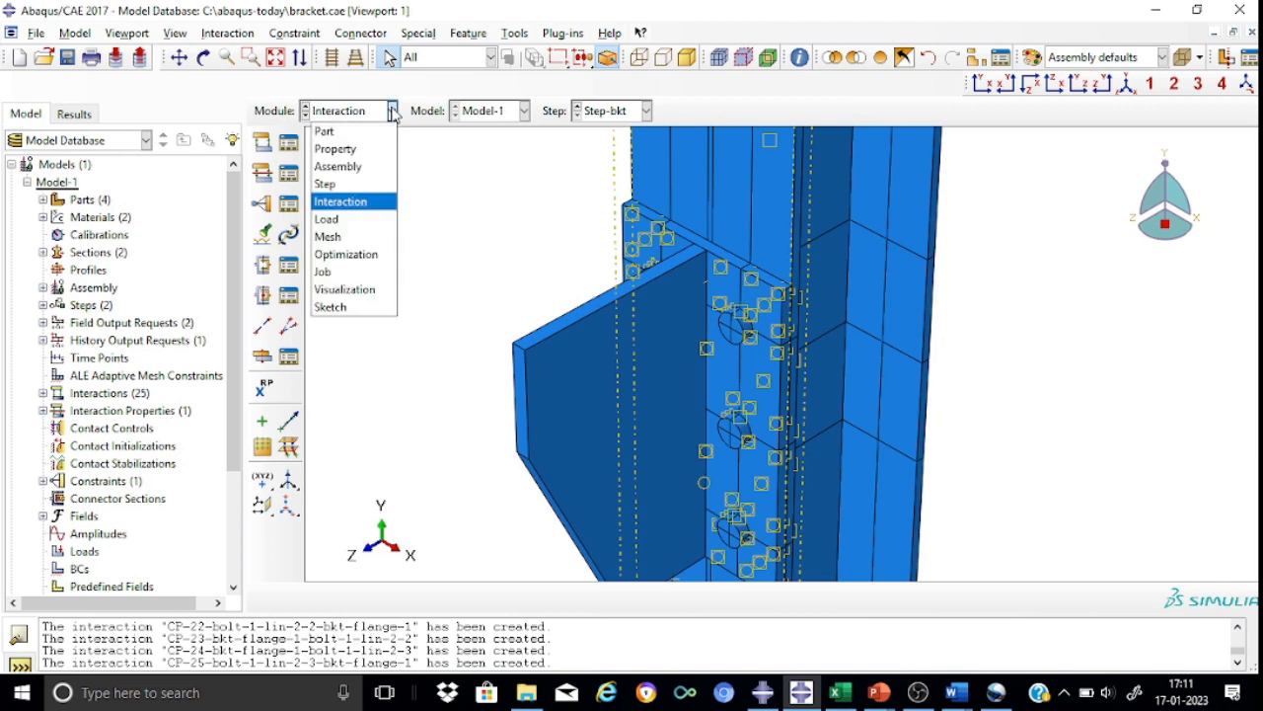
left_click(493, 203)
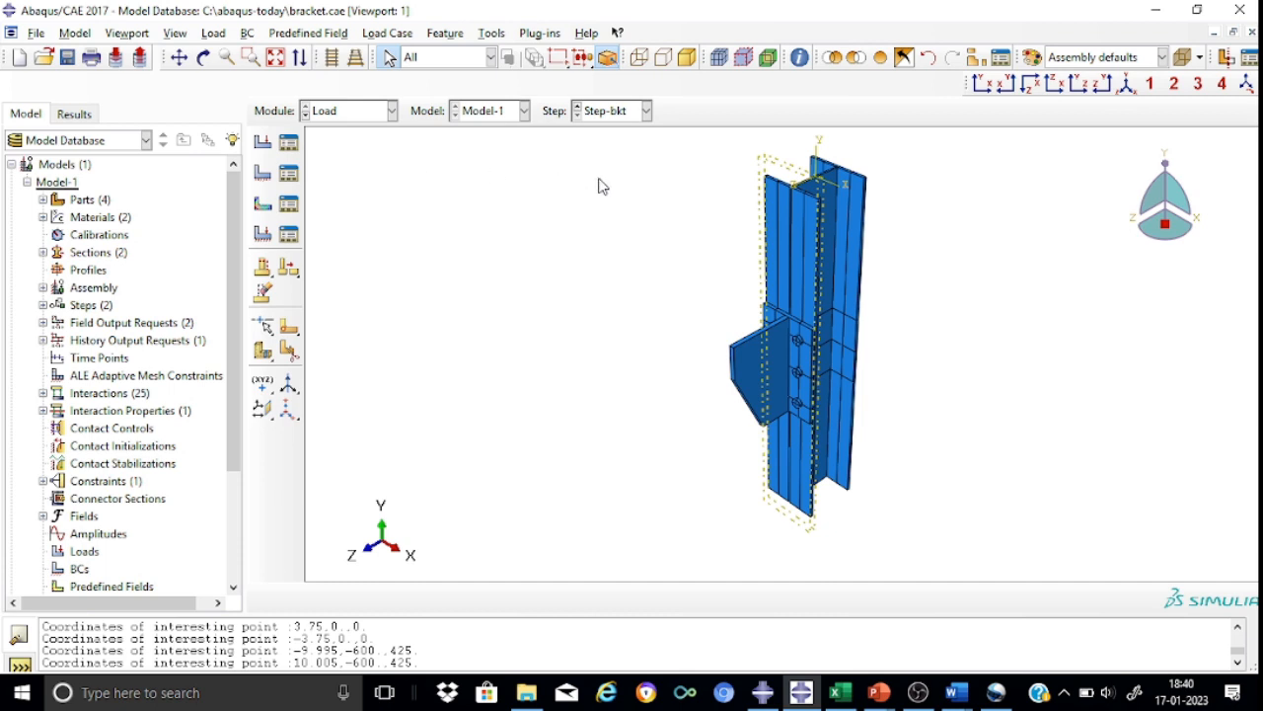
left_click(393, 112)
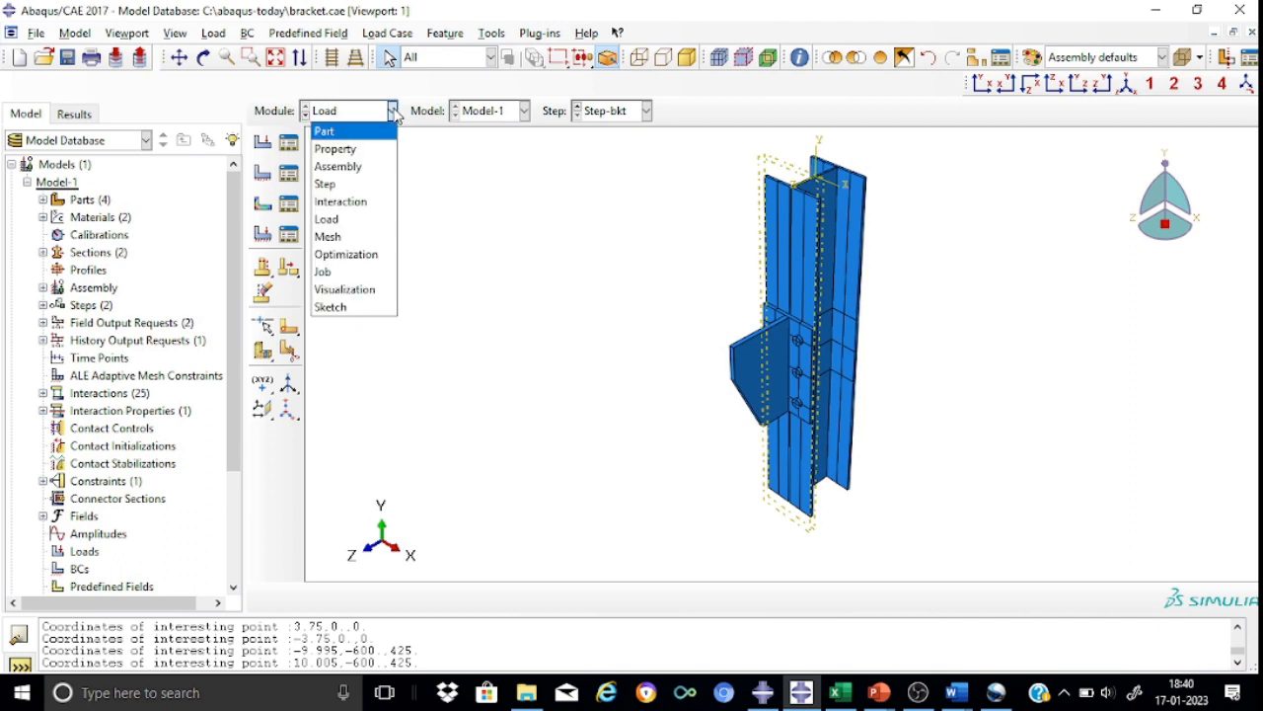
left_click(346, 202)
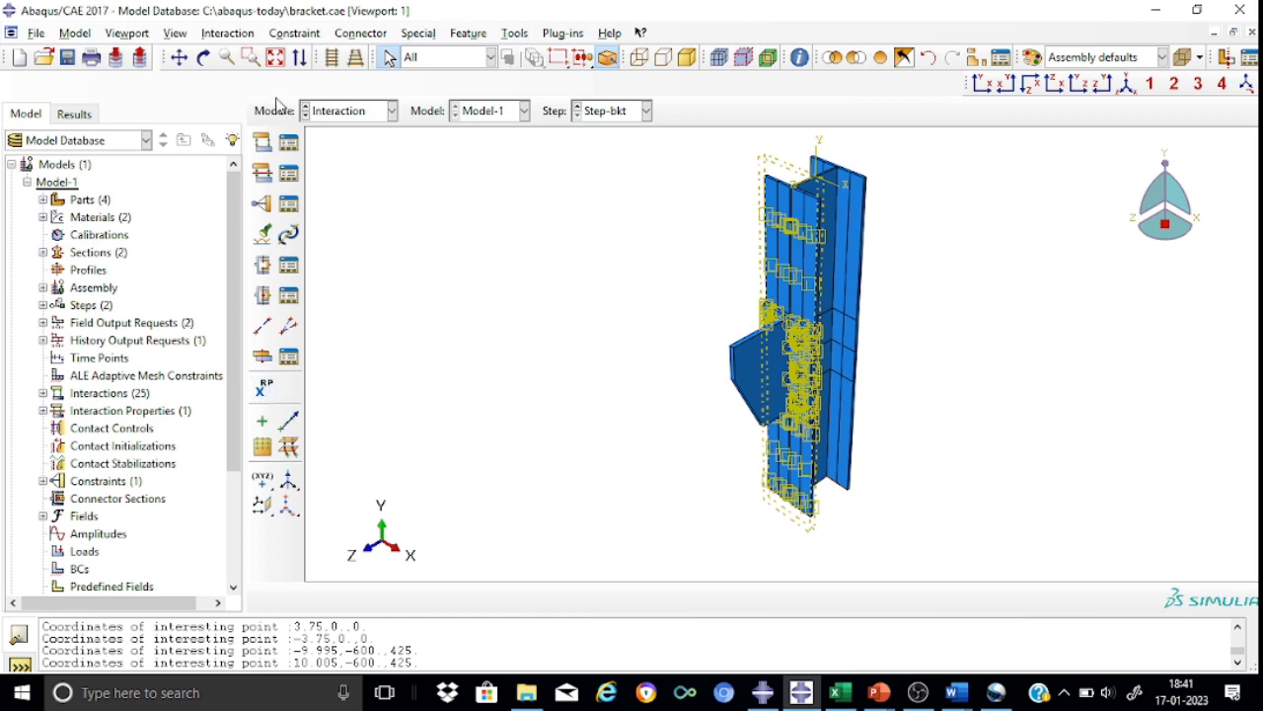
Step: Query the coordinates of the midpoints of the web's two long edges at the column's bottom end
left_click(204, 59)
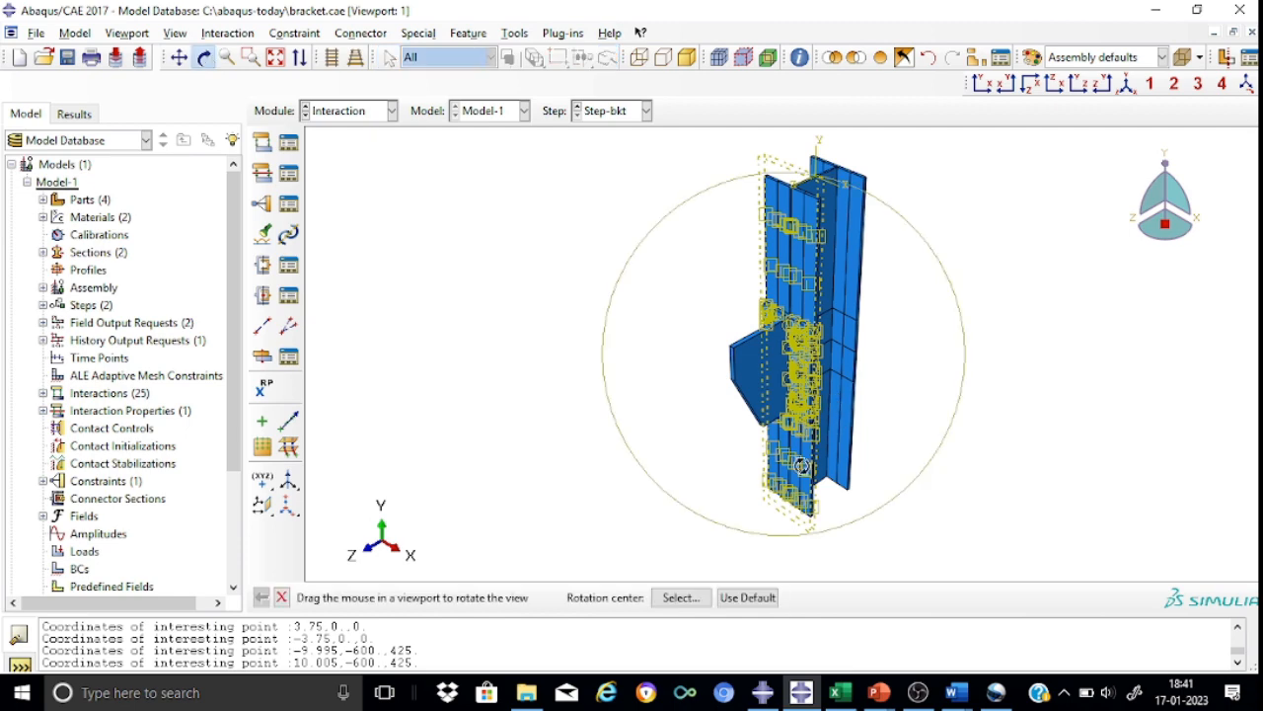
mouse_move(776, 487)
left_mouse_down()
mouse_move(770, 460)
mouse_move(799, 346)
mouse_move(711, 282)
mouse_move(728, 287)
left_mouse_up()
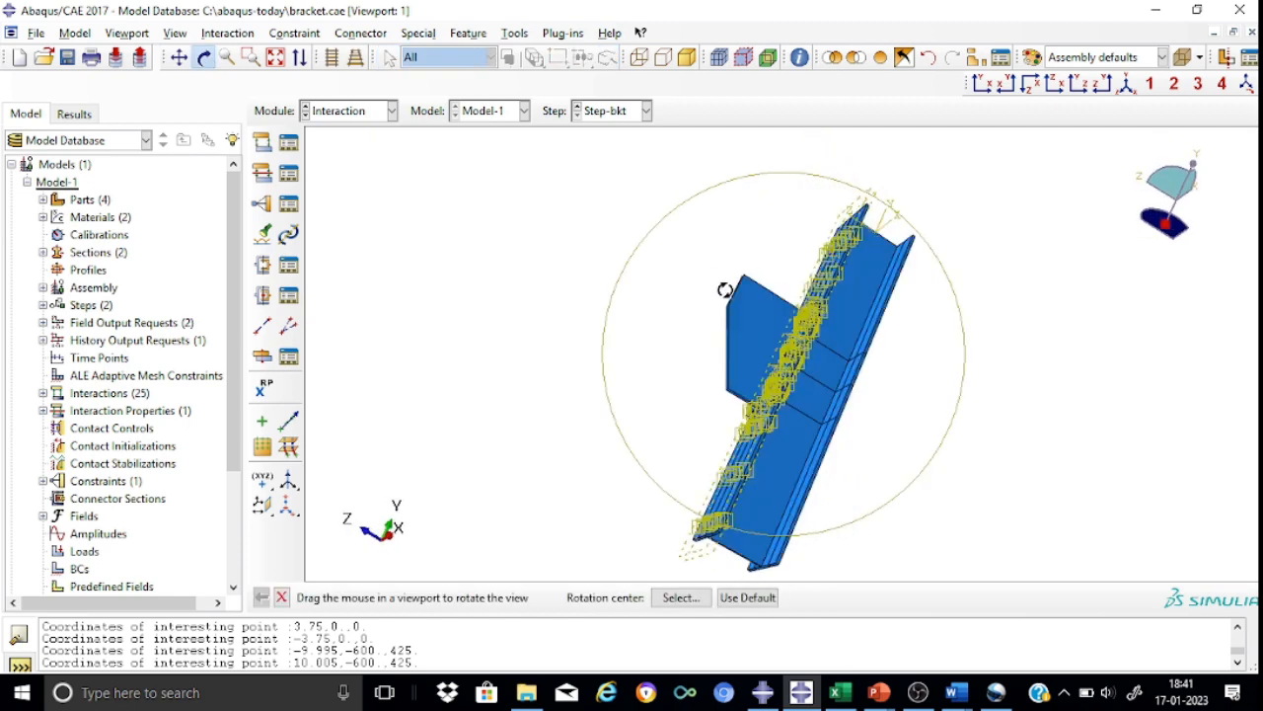
left_click_drag(711, 485, 770, 391)
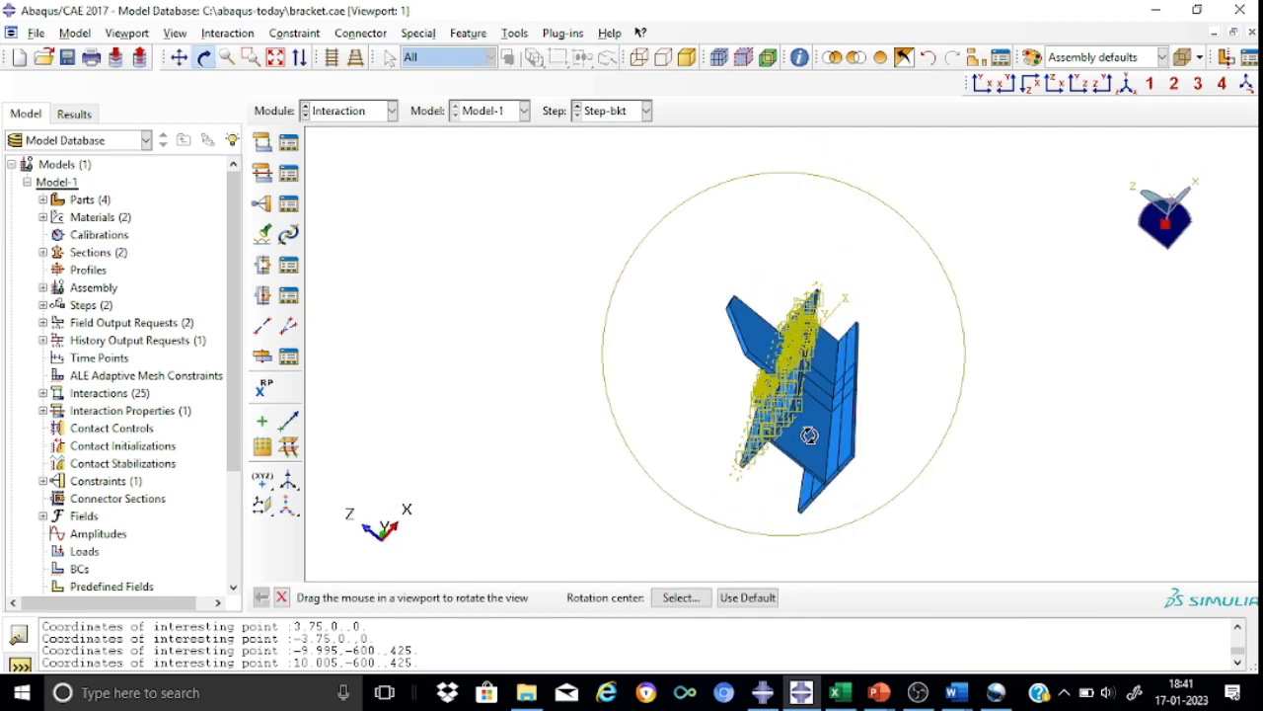
scroll(811, 435, "up", 2)
scroll(811, 435, "down", 3)
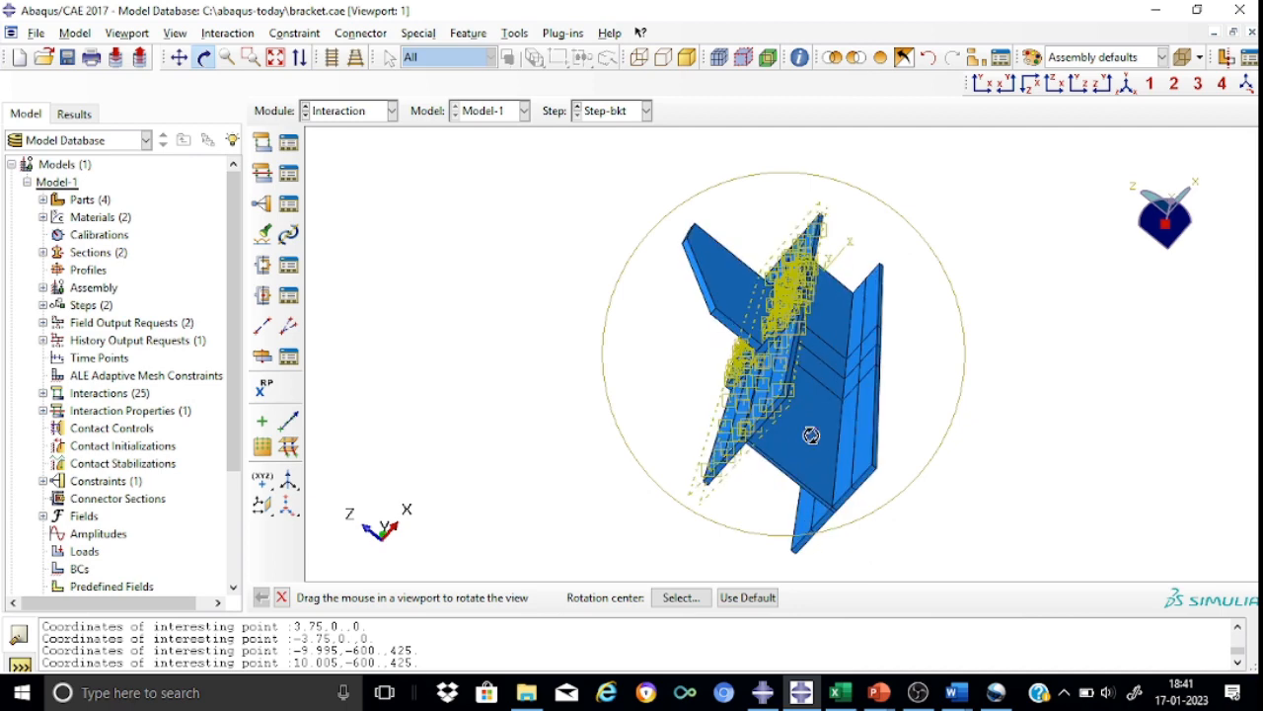
scroll(811, 435, "down", 2)
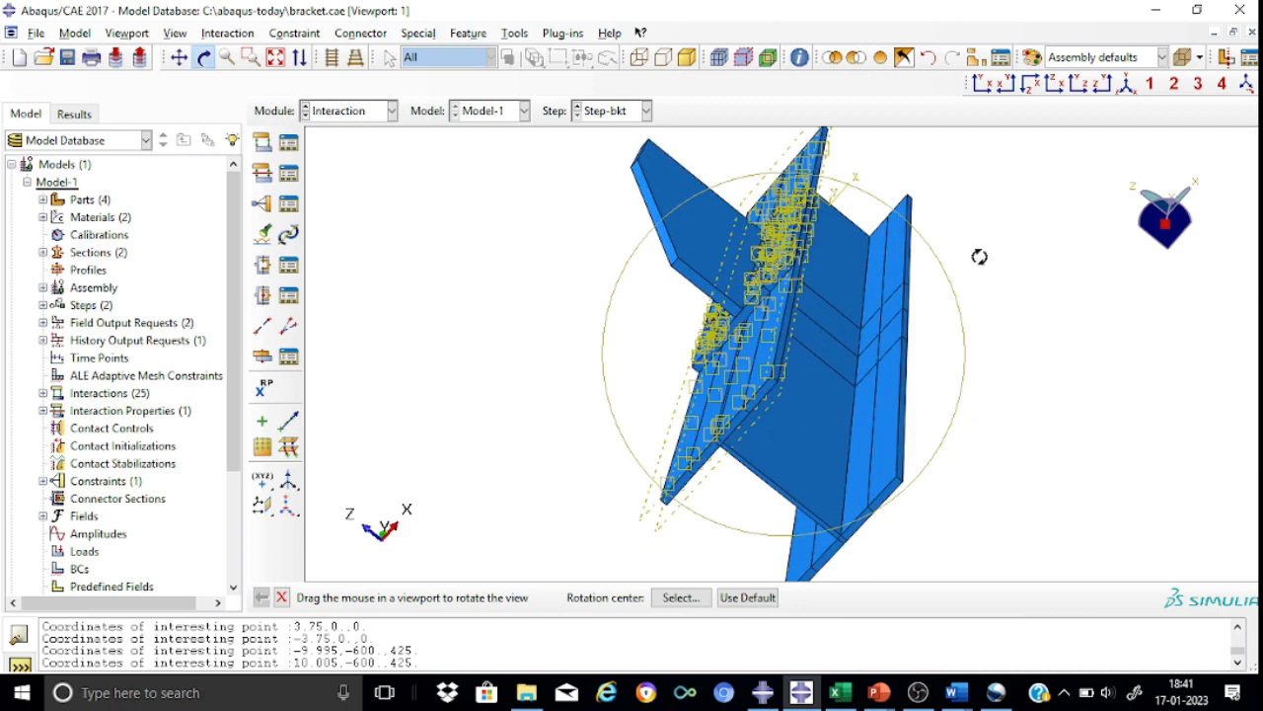
left_click(515, 33)
left_click(531, 50)
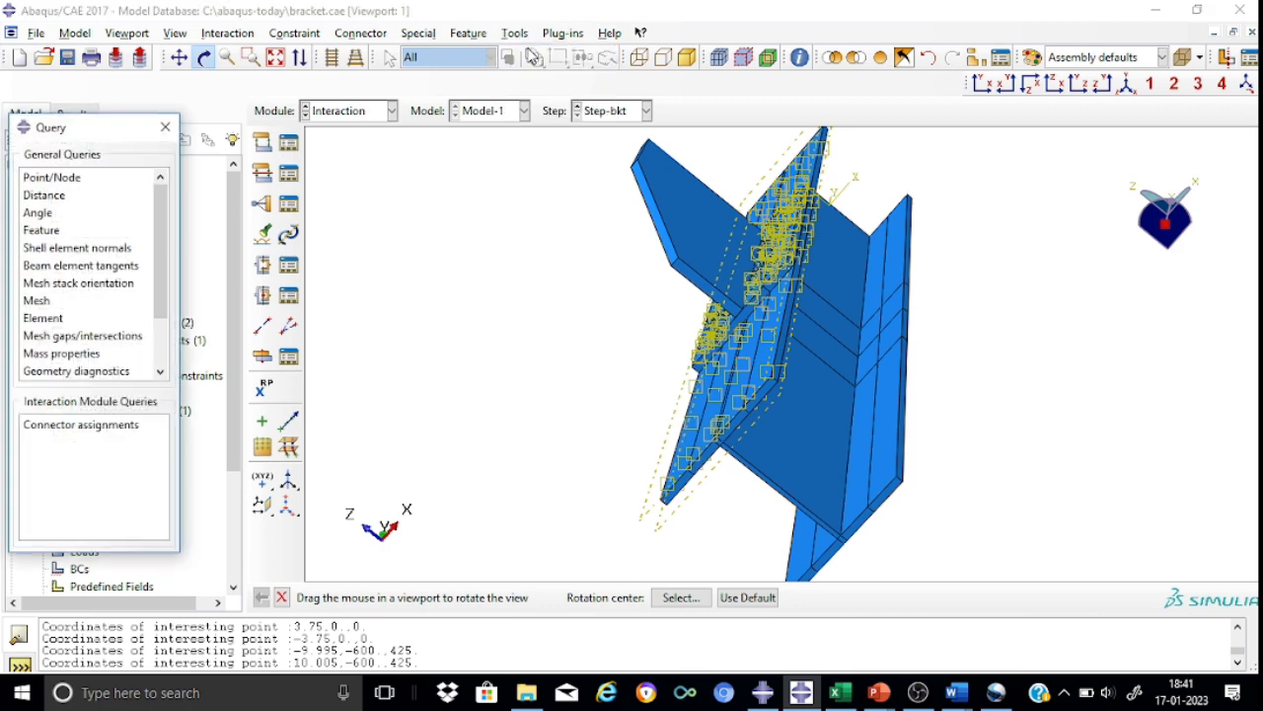
left_click(57, 183)
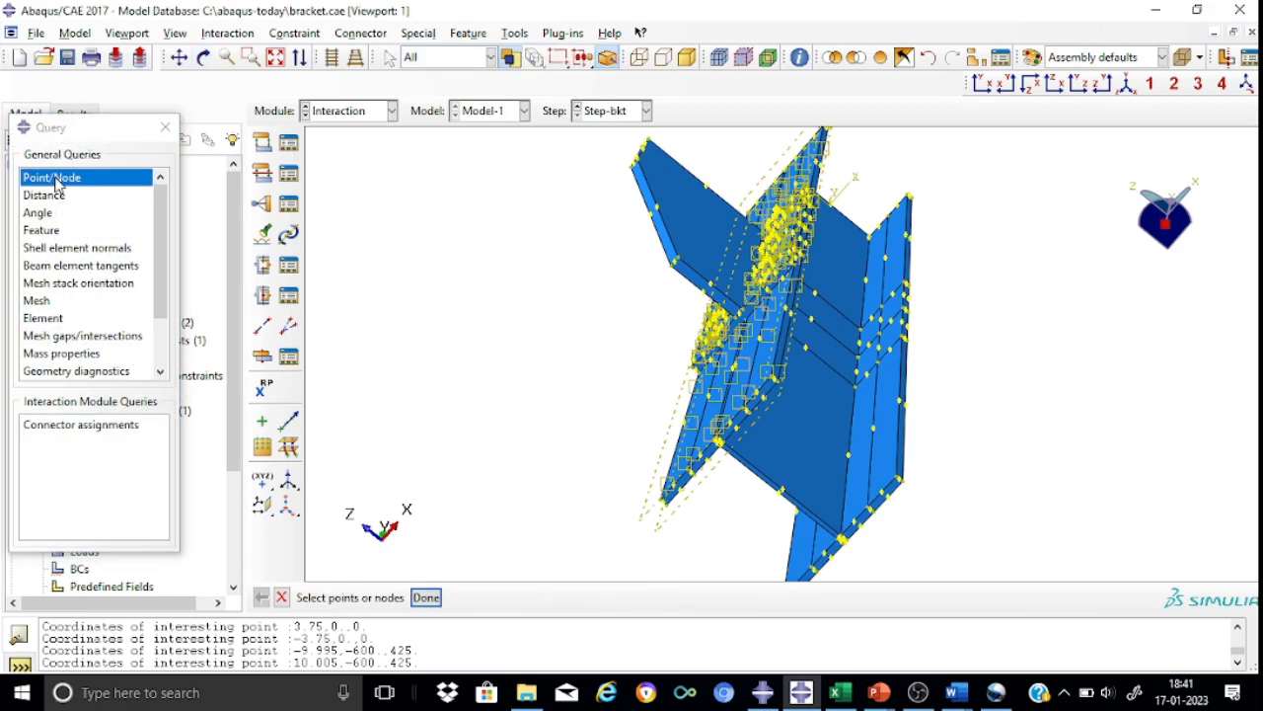
scroll(747, 510, "up", 5)
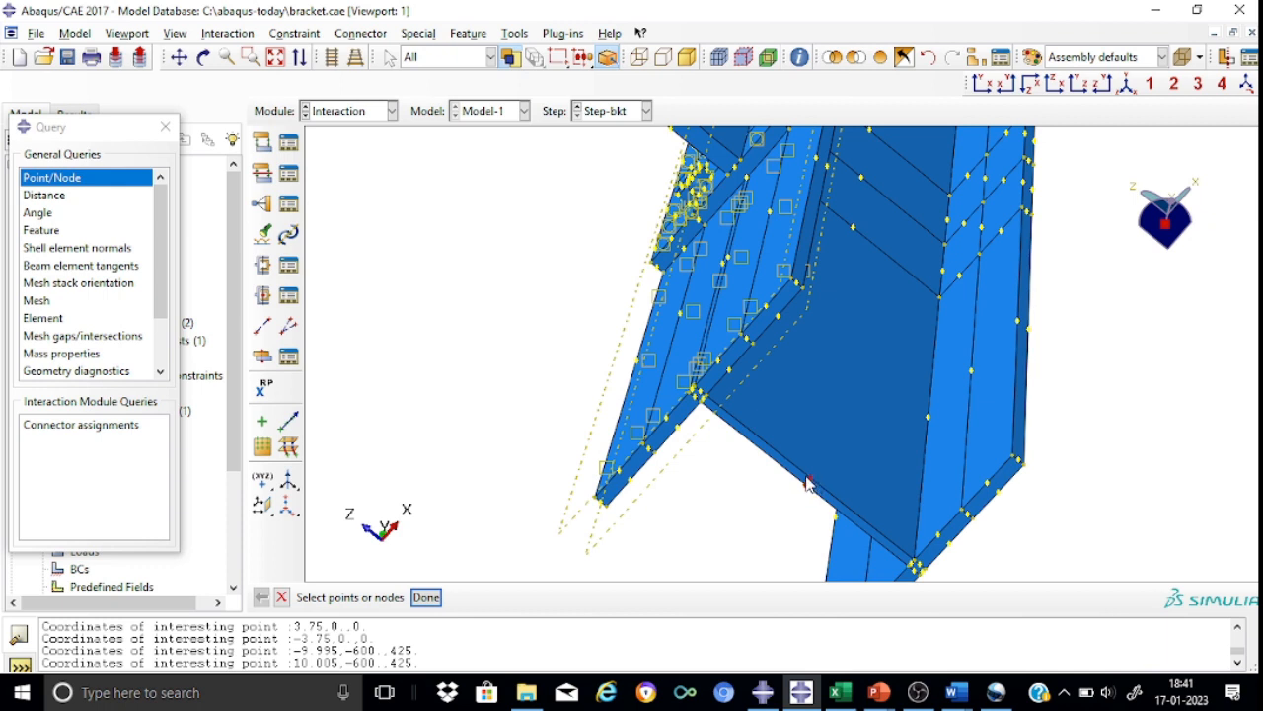
left_click(430, 599)
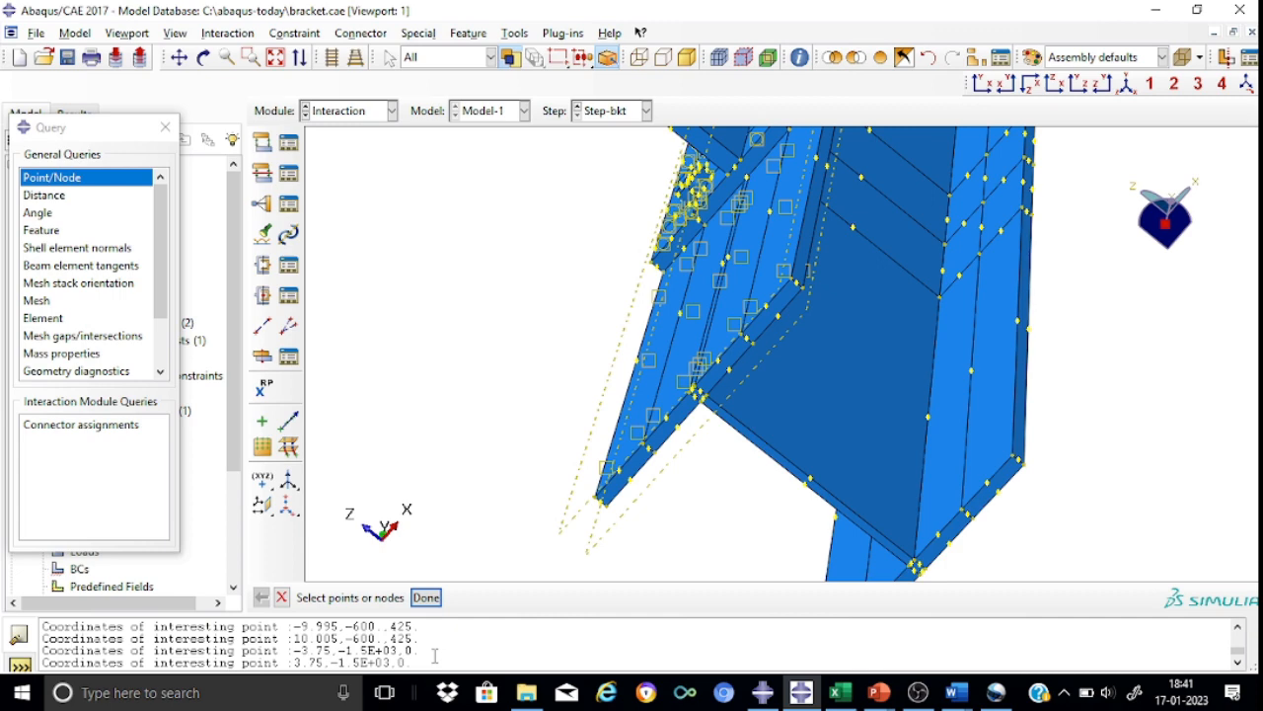
Step: Create a reference point at 0,-1500,0, in the middle of the web at the column's bottom end
left_click(264, 390)
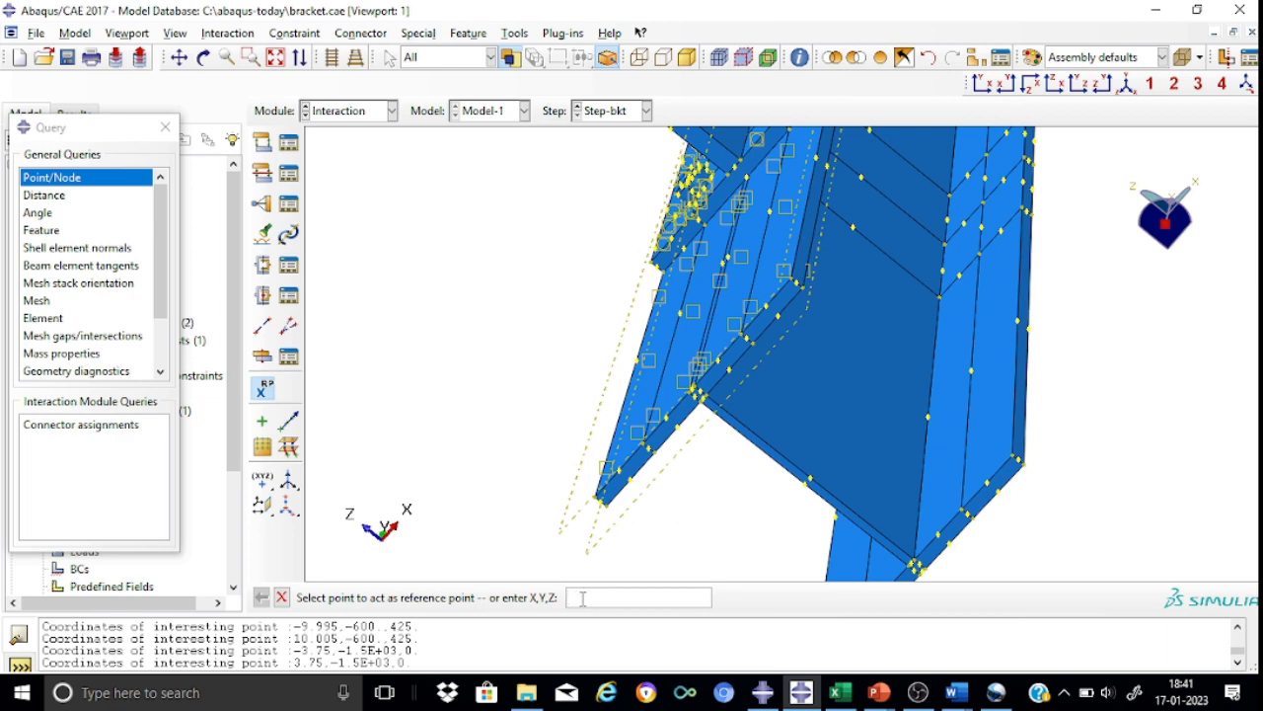
type("0.-1500,0")
key("Return")
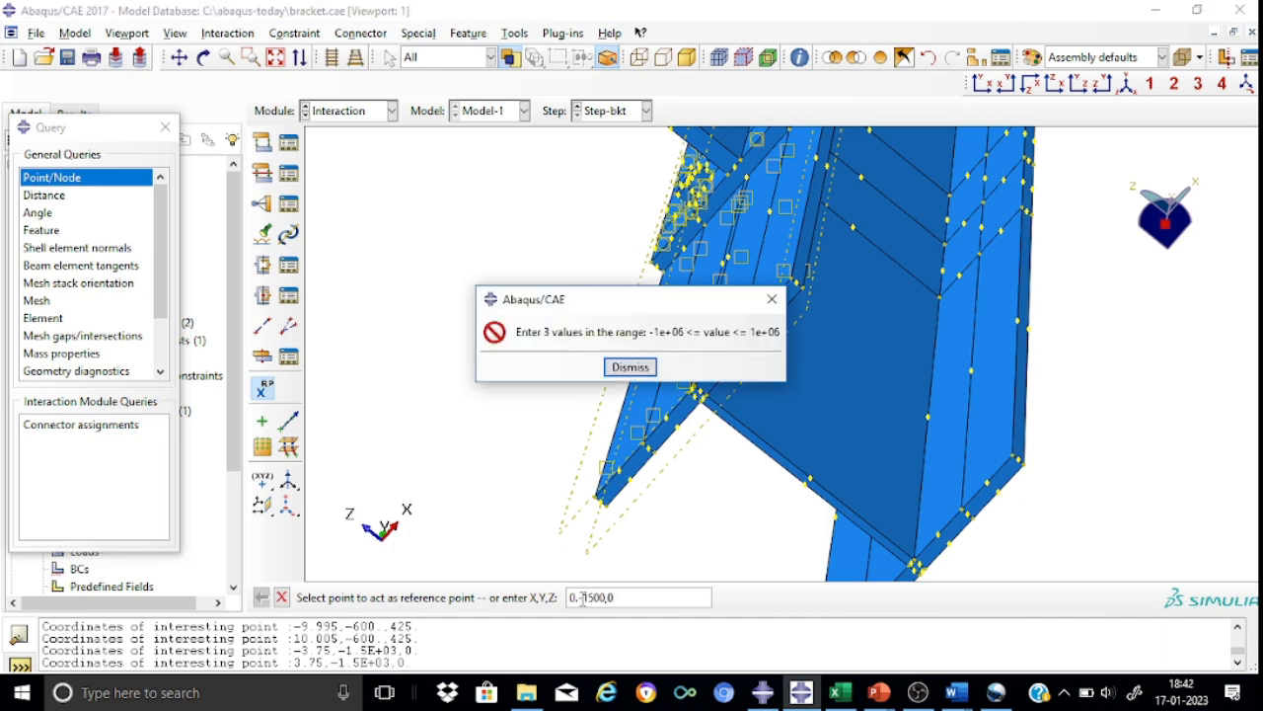
left_click(630, 367)
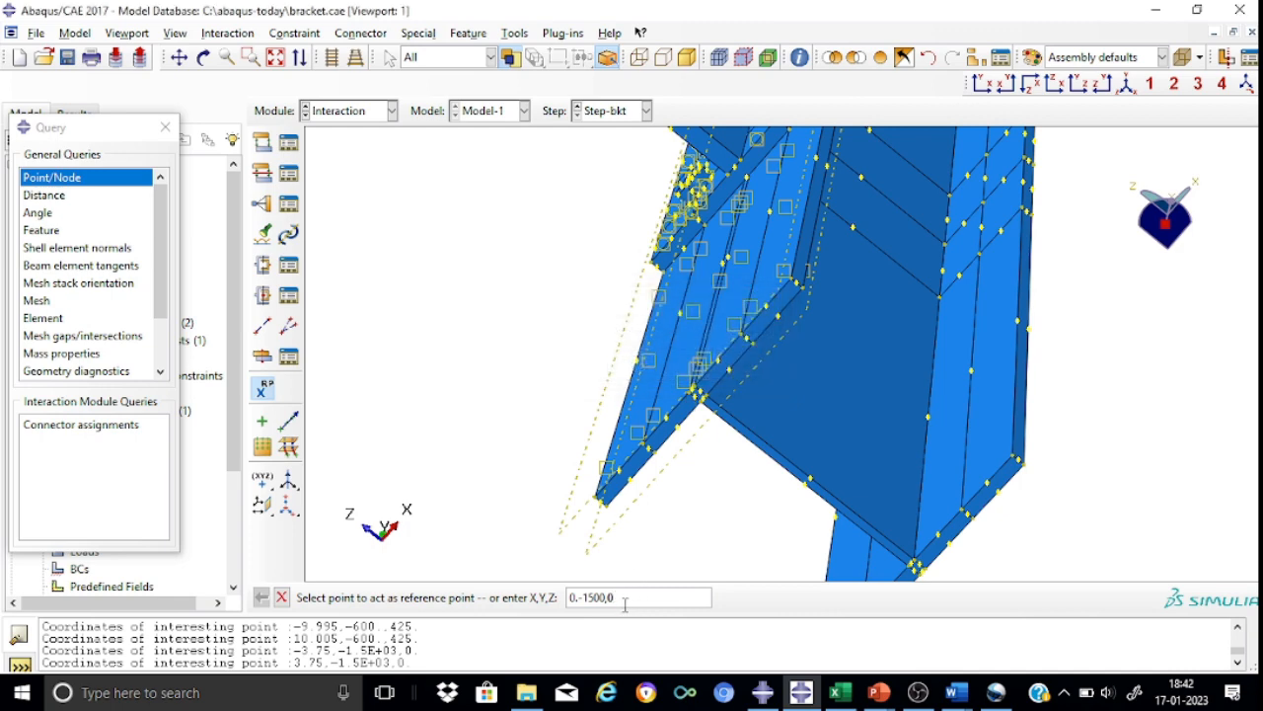
key("BackSpace")
key("BackSpace")
key("BackSpace")
key("BackSpace")
key("BackSpace")
key("BackSpace")
key("BackSpace")
type(",-1500,0")
key("Return")
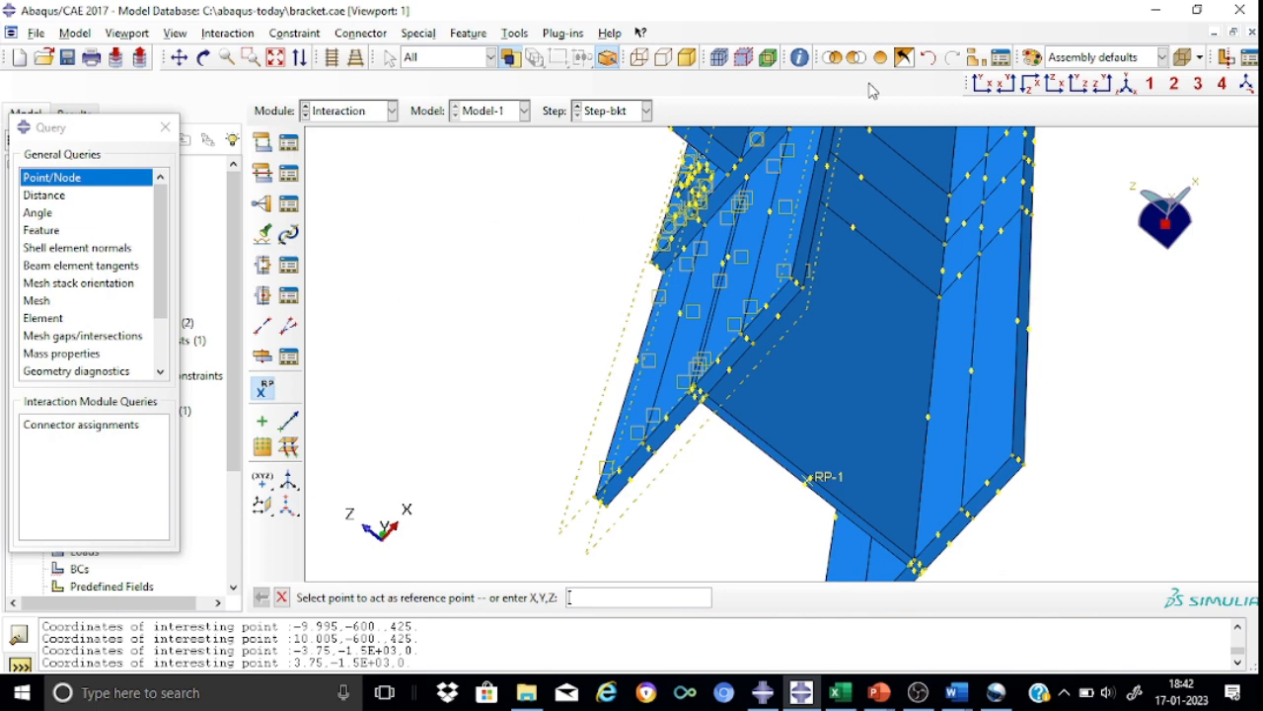
Step: Create a reference point at 0,0,0, in the middle of the web at the column's top end
left_click(1126, 84)
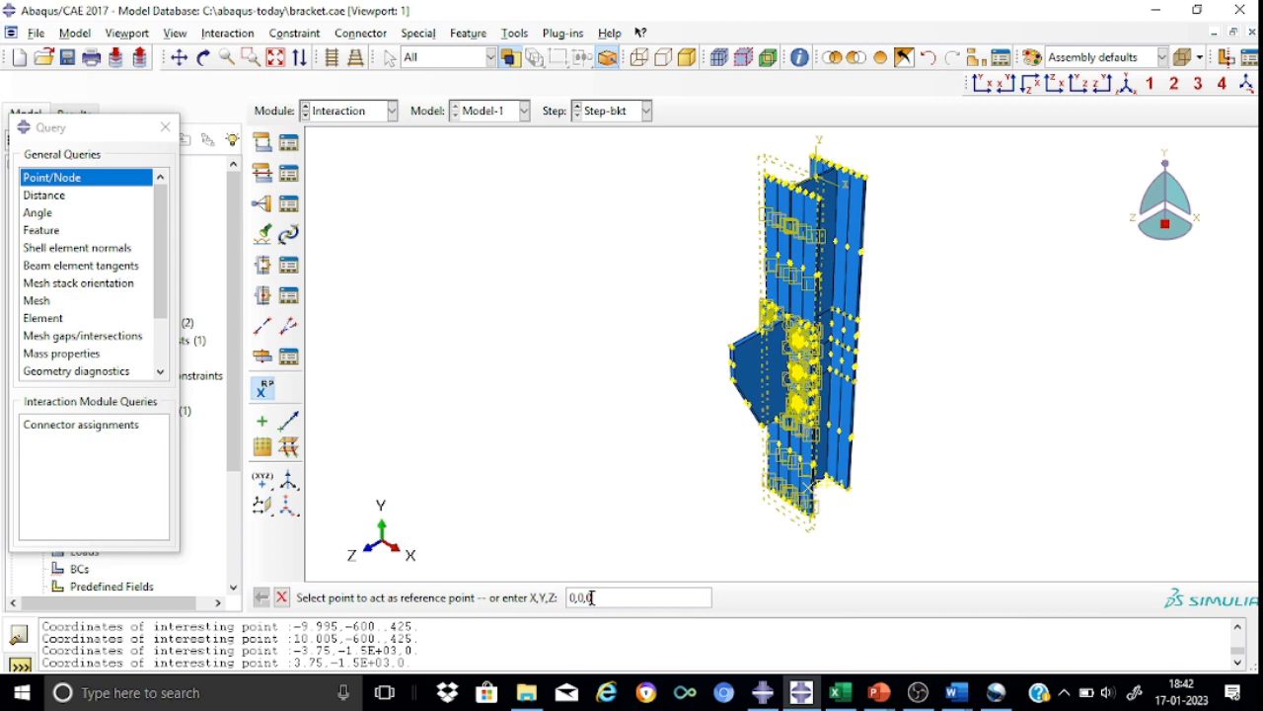
key("Return")
scroll(879, 146, "down", 5)
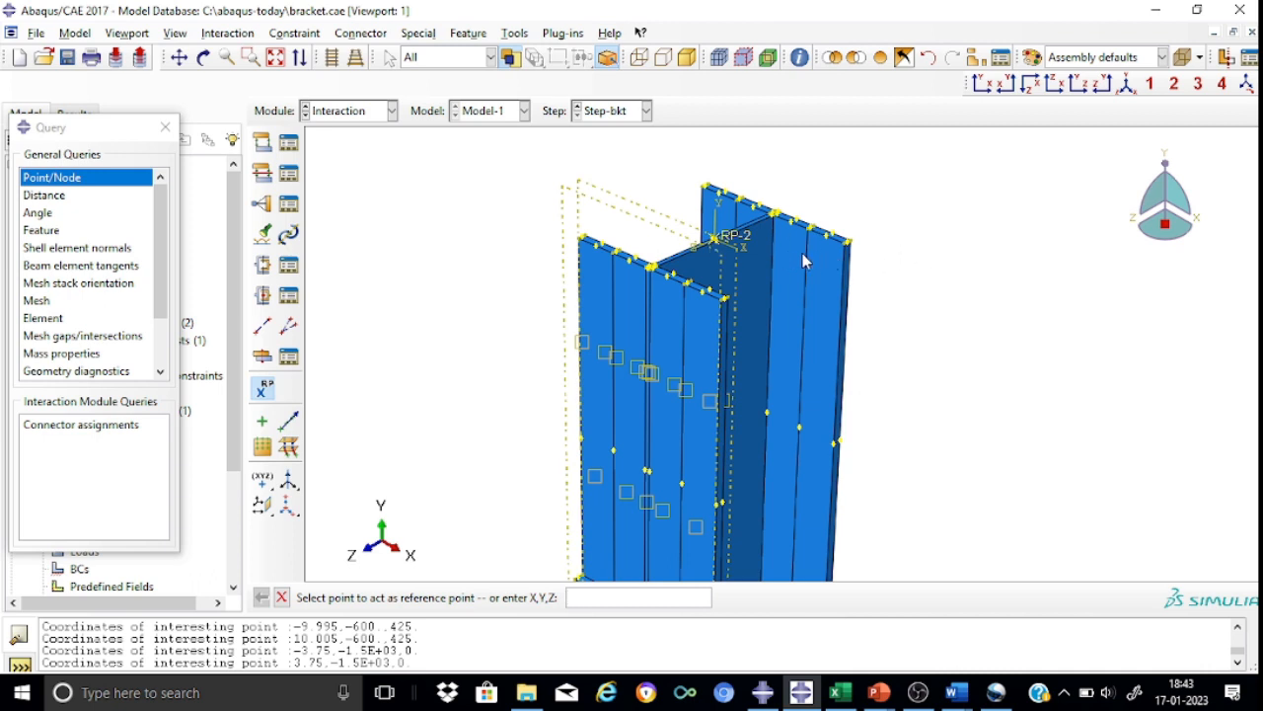
Step: Create a reference point at 0.005,-600,425 on the outer edge of the bracket's web plate
scroll(984, 314, "down", 3)
scroll(983, 314, "down", 2)
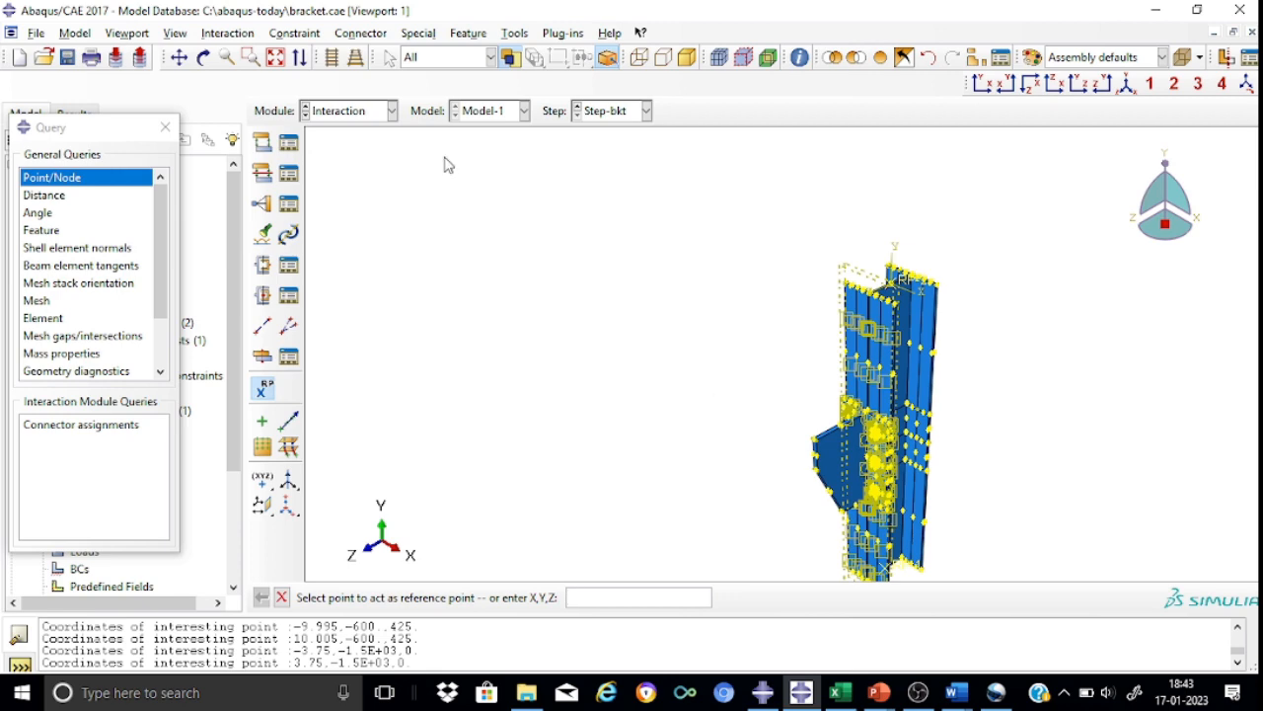
left_click(178, 58)
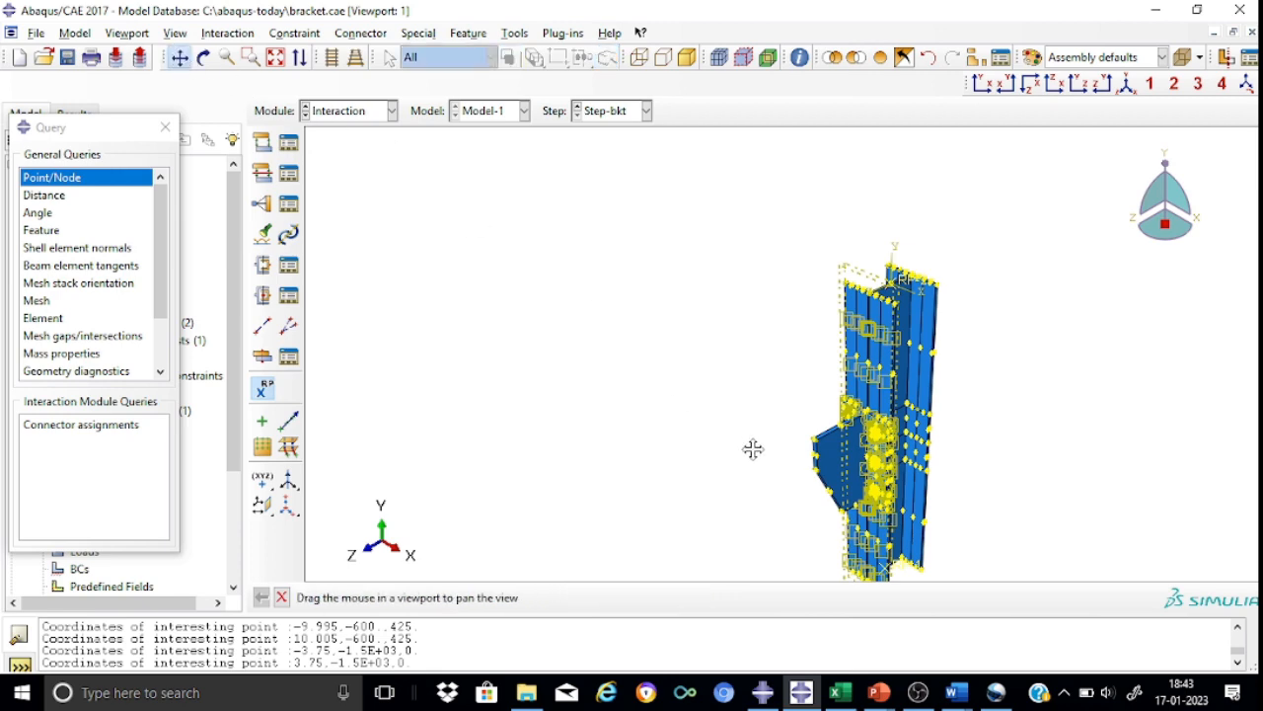
left_click_drag(753, 445, 655, 311)
scroll(655, 312, "up", 6)
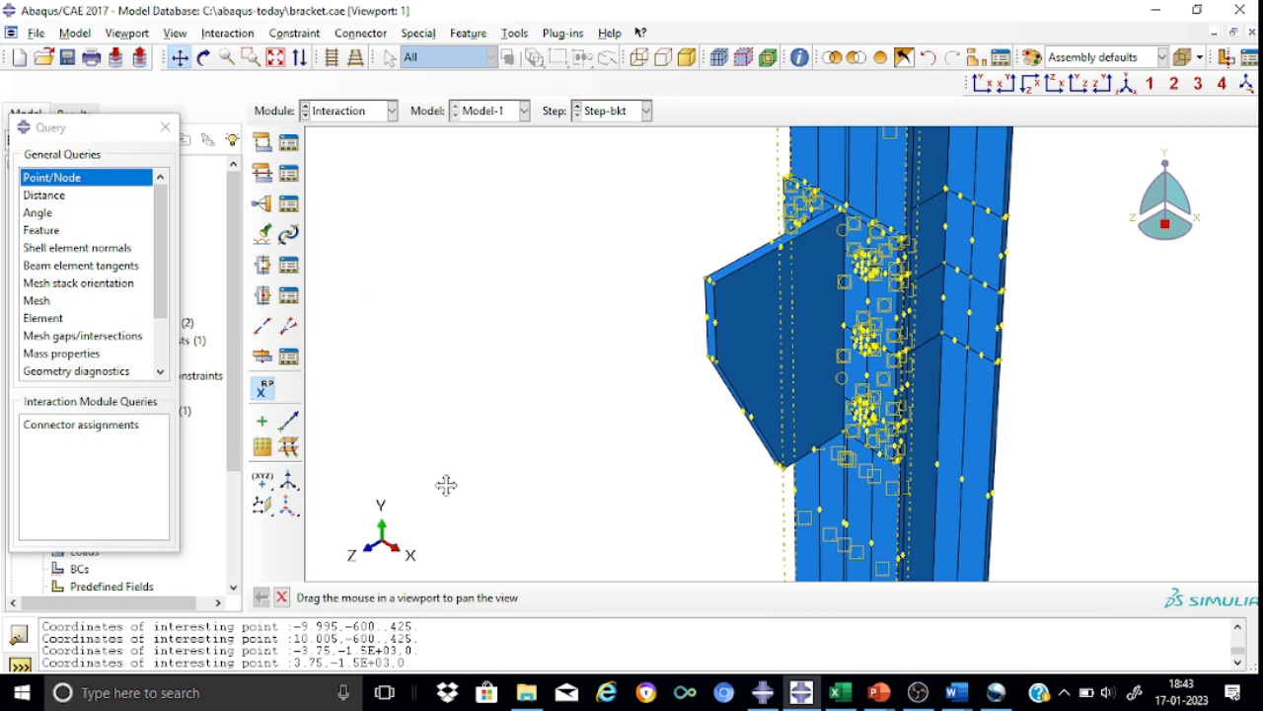
key("Escape")
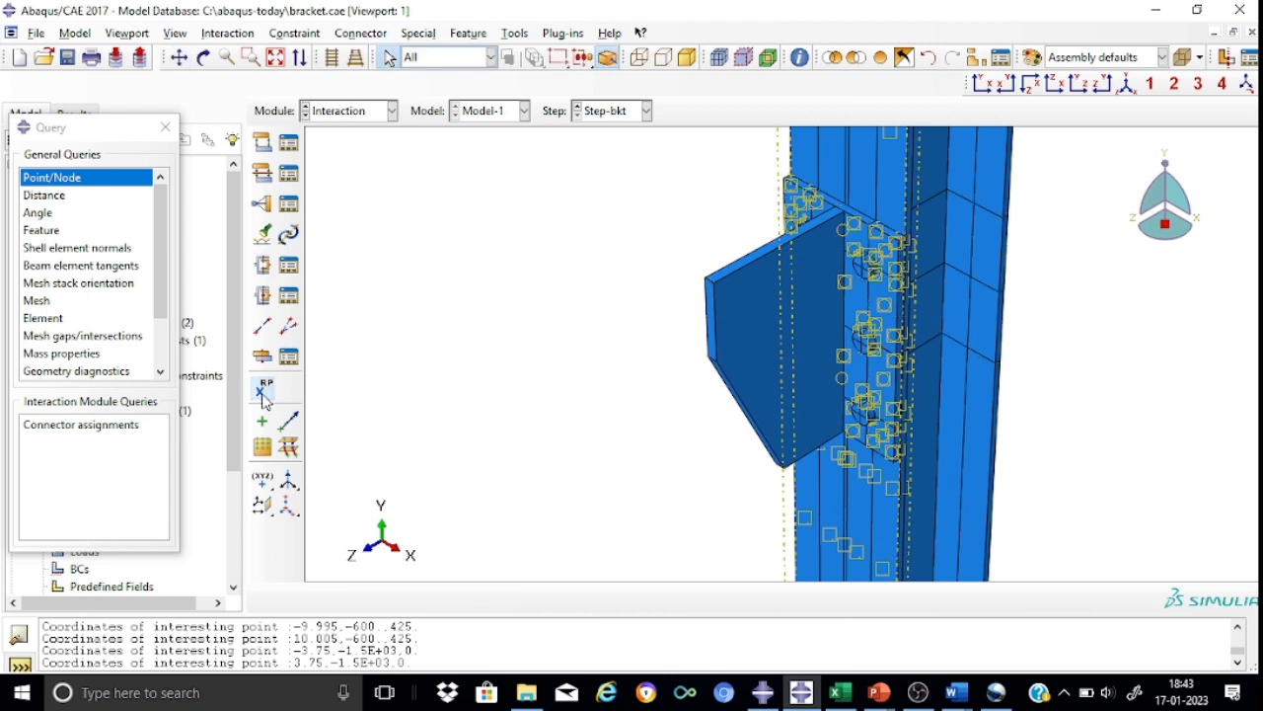
left_click(263, 393)
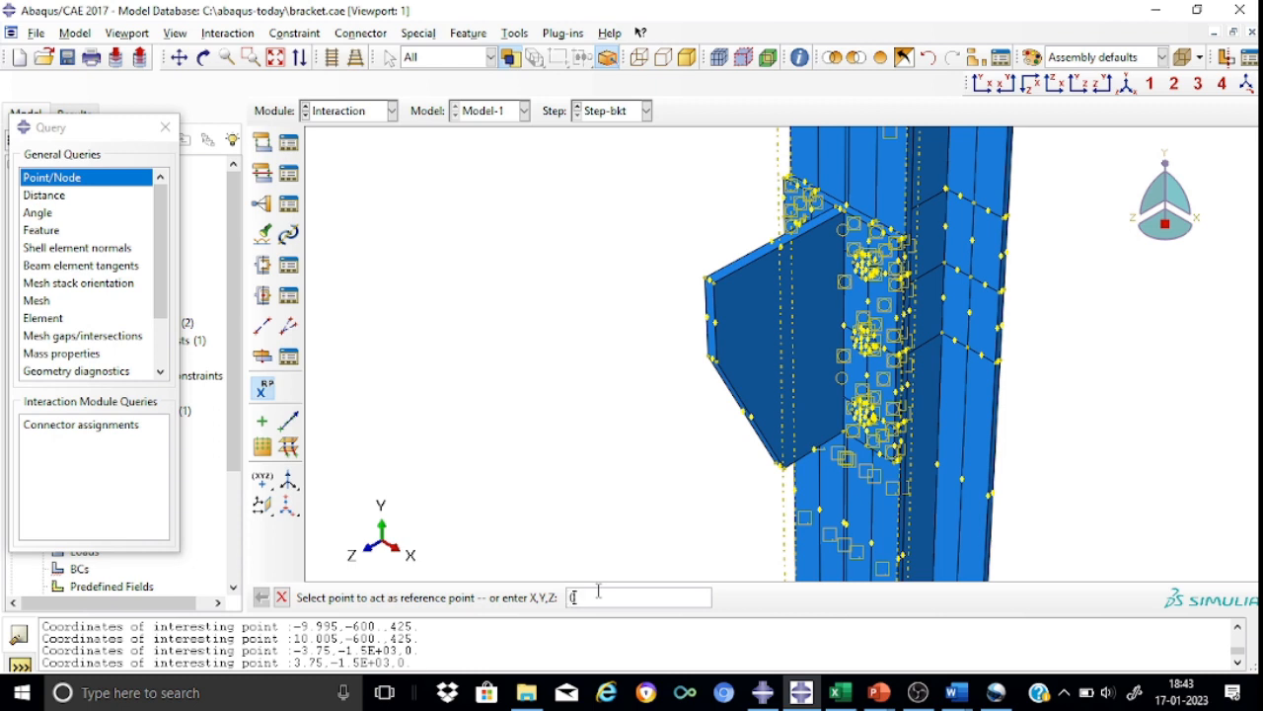
type("0.005,-600,425")
key("Return")
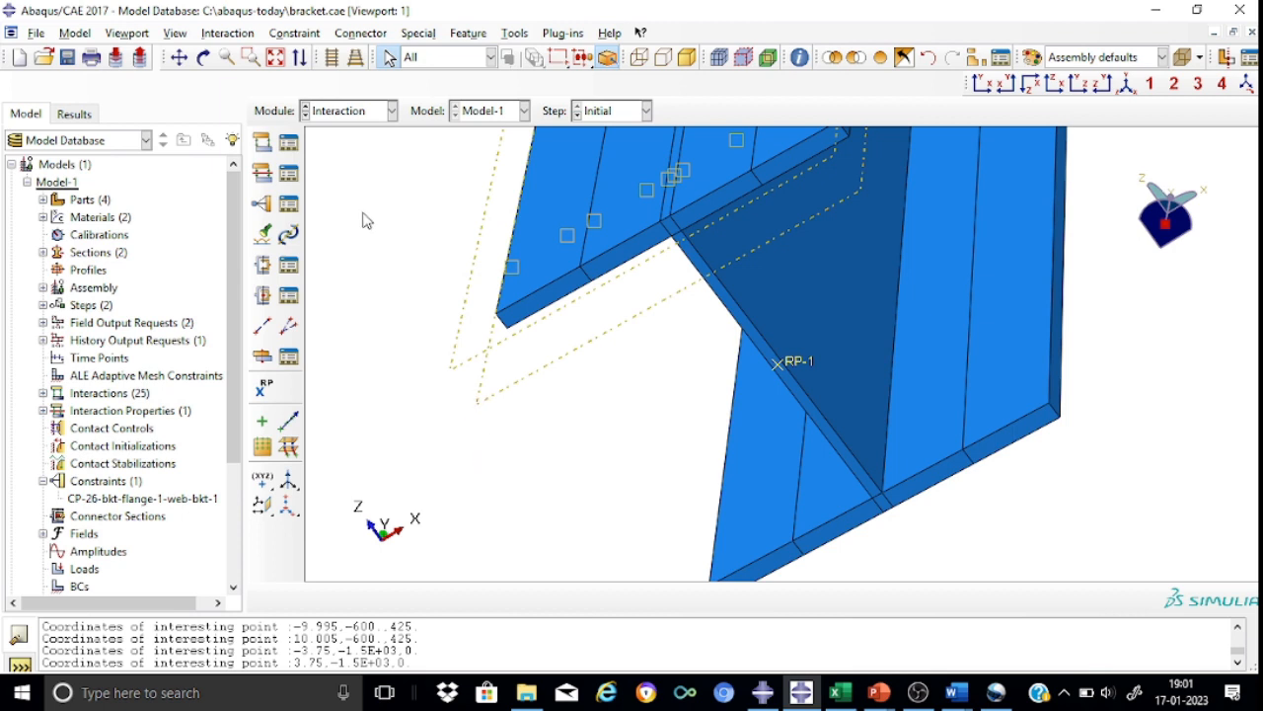
Step: Start a Coupling constraint named Constraint-RP-1 with reference point RP-1 as its control point
left_click(280, 204)
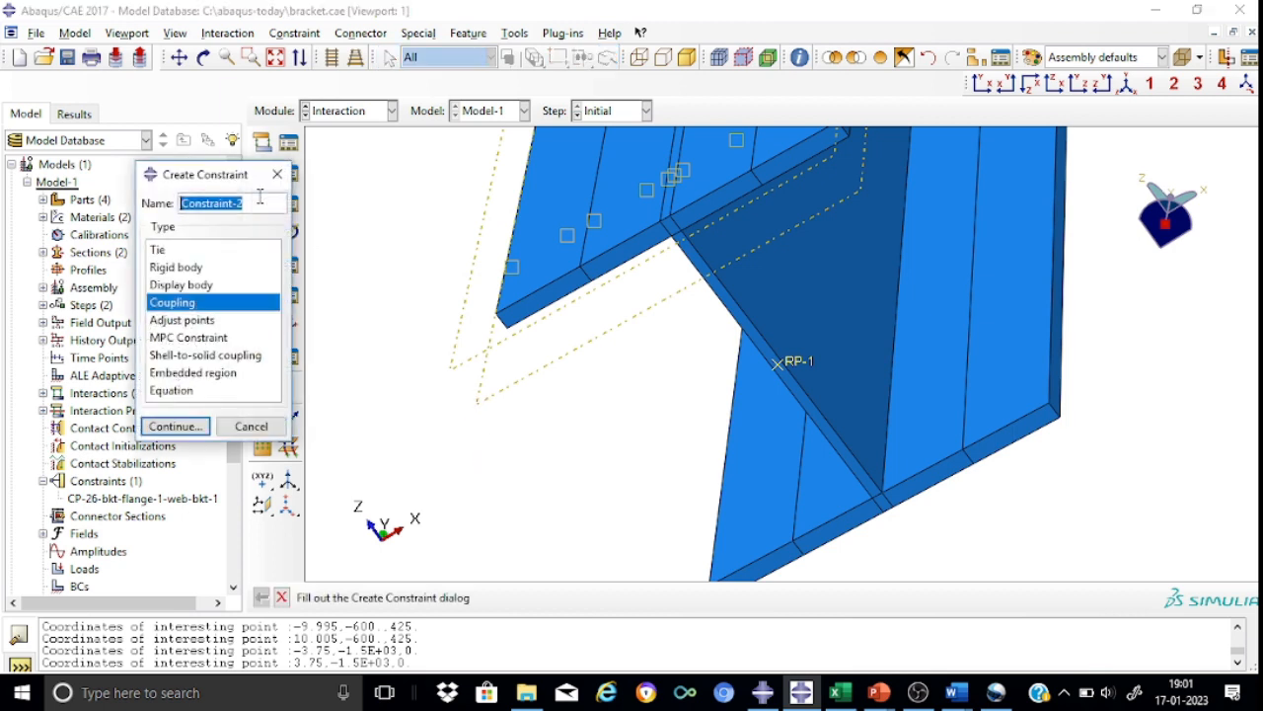
left_click(245, 202)
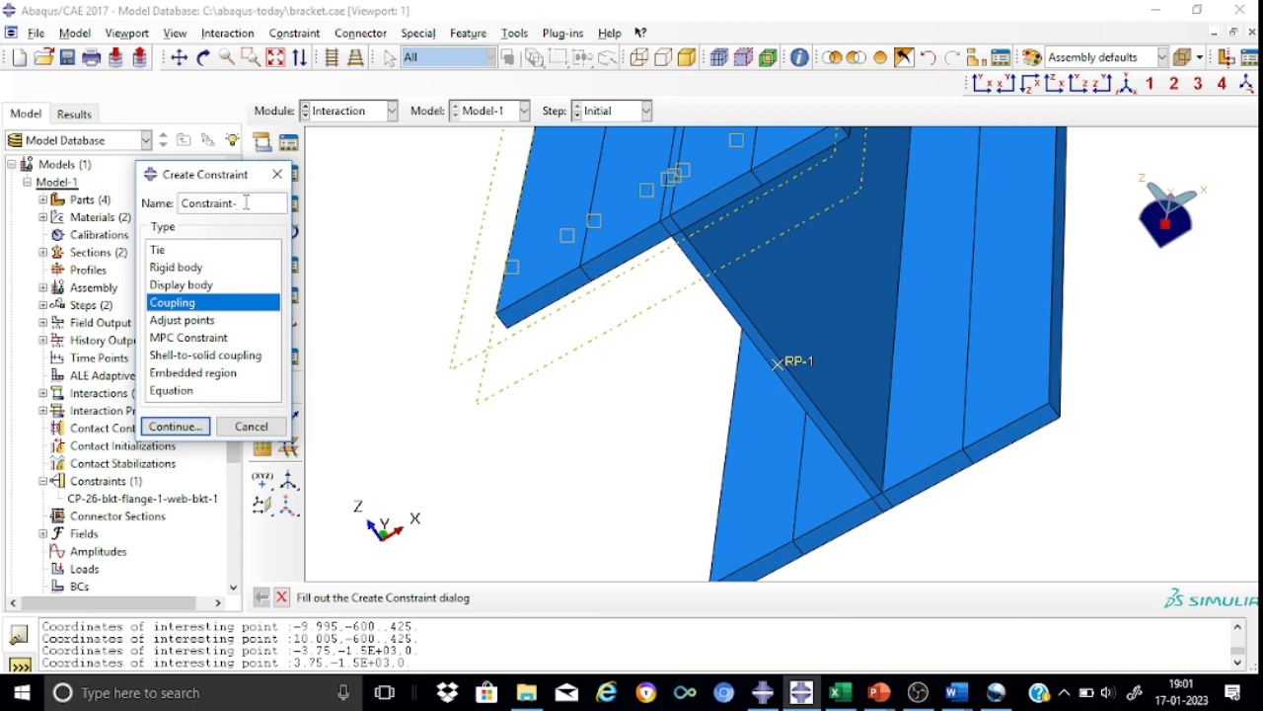
type("RP-1")
left_click(176, 423)
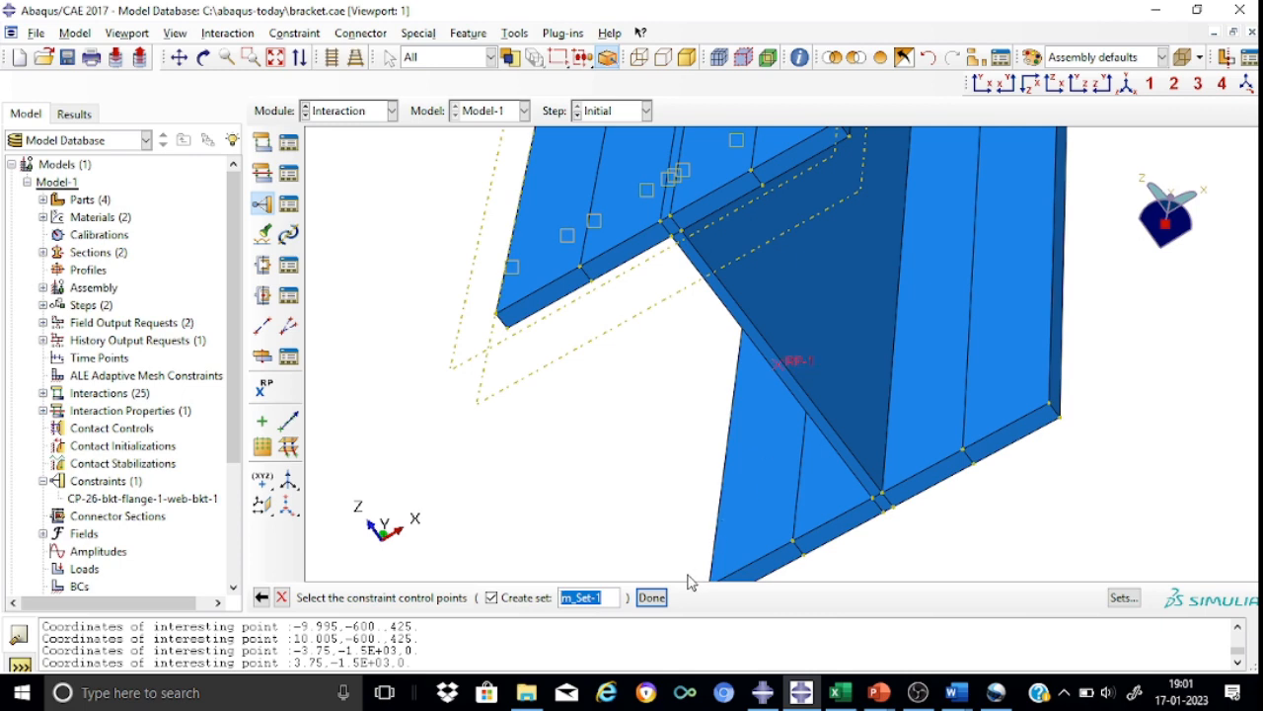
left_click(651, 597)
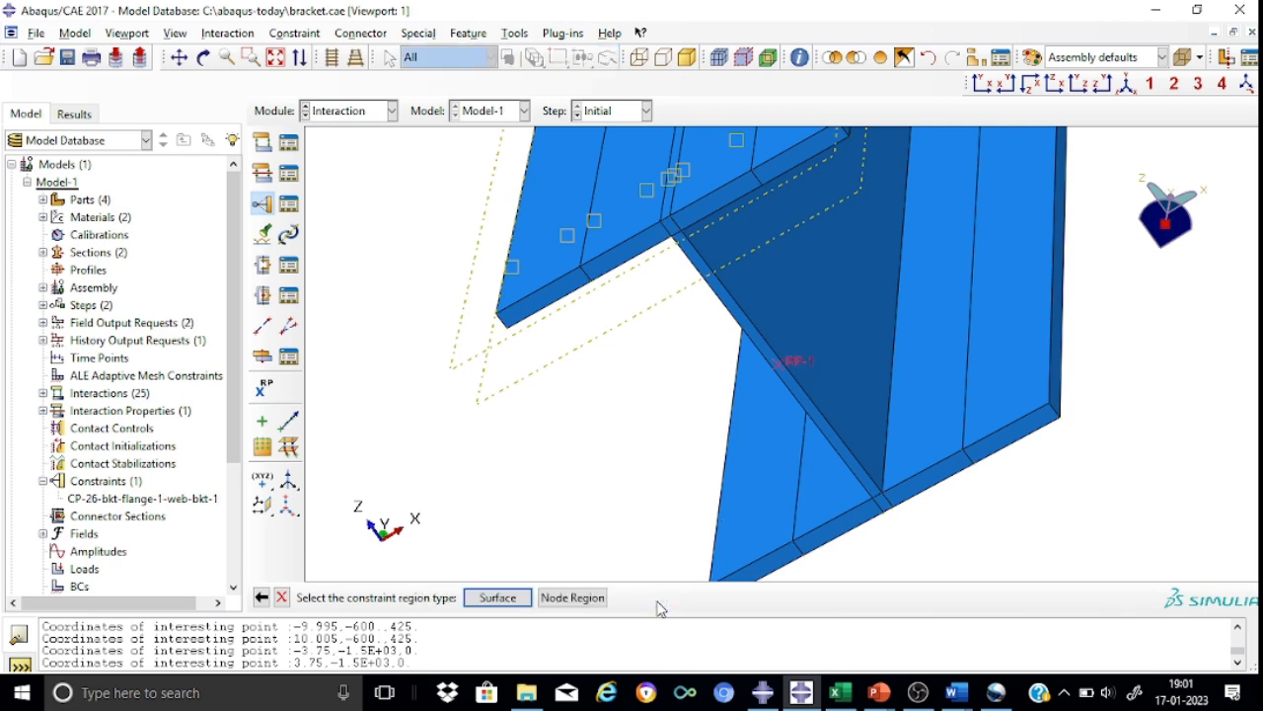
Step: Use a surface as the coupling region for Constraint-RP-1 and select all bottom end faces of the column's bracket-side flange
left_click(497, 597)
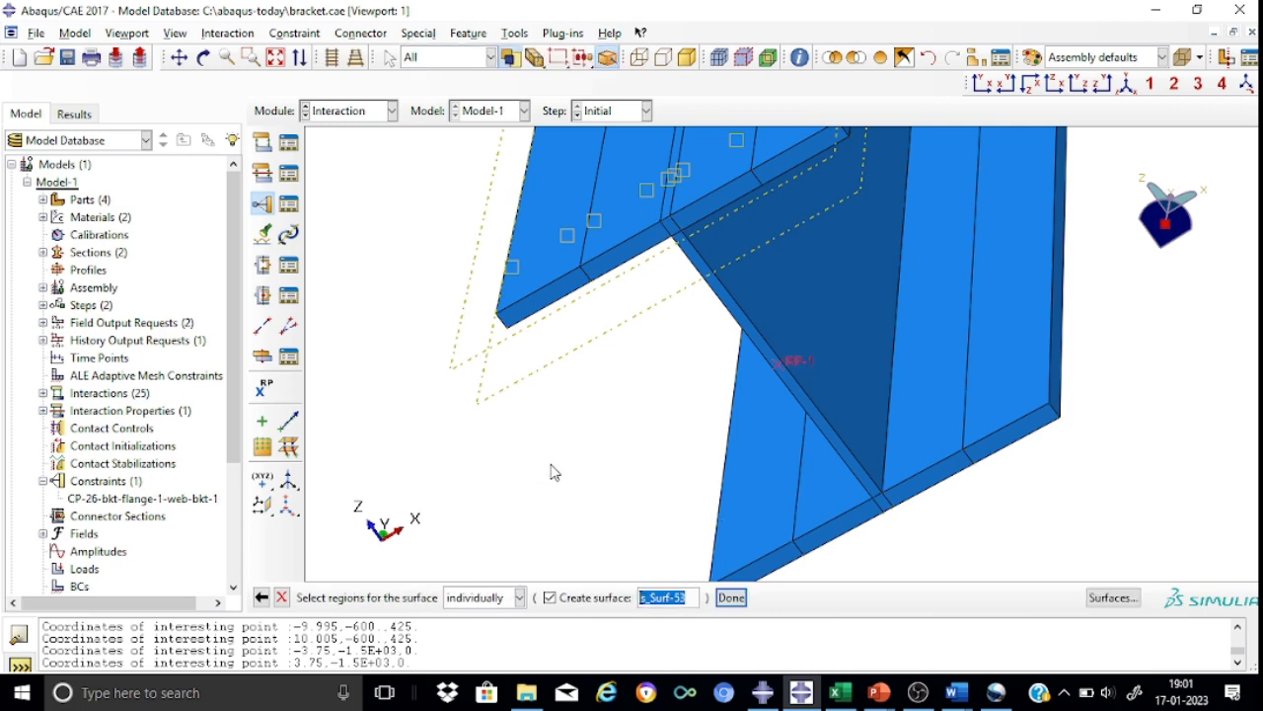
left_click(541, 308)
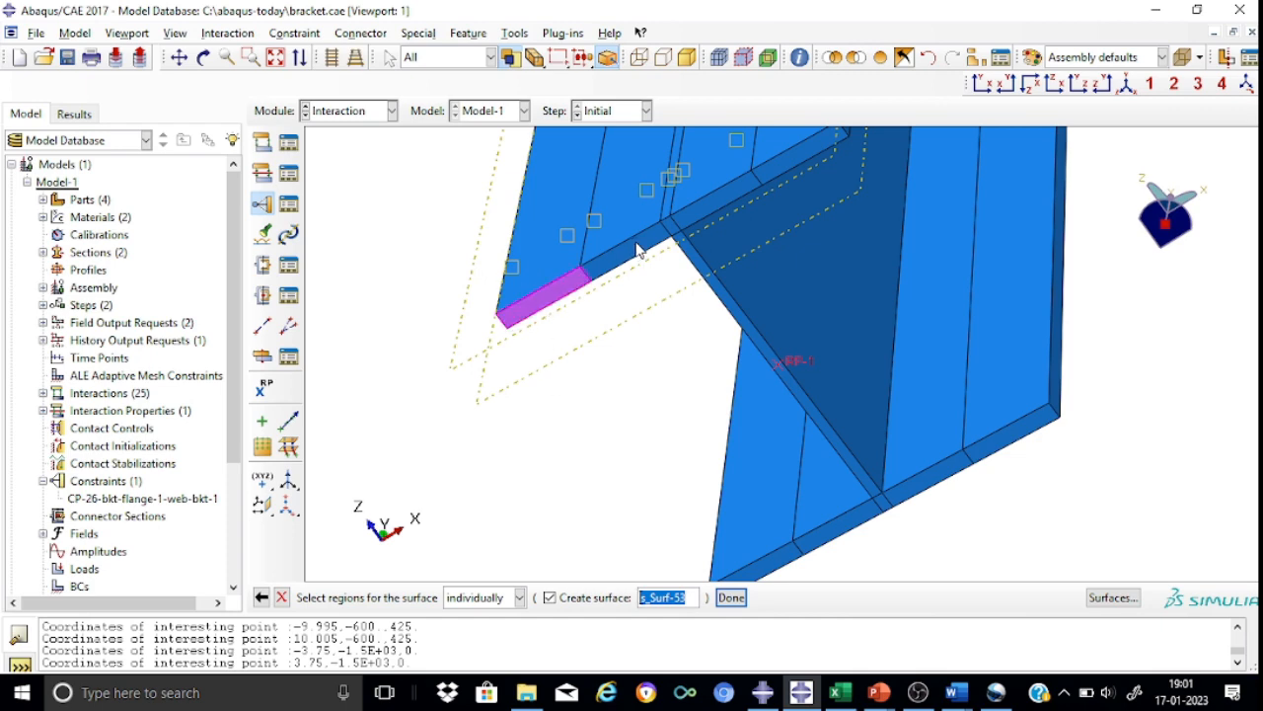
left_click(639, 254)
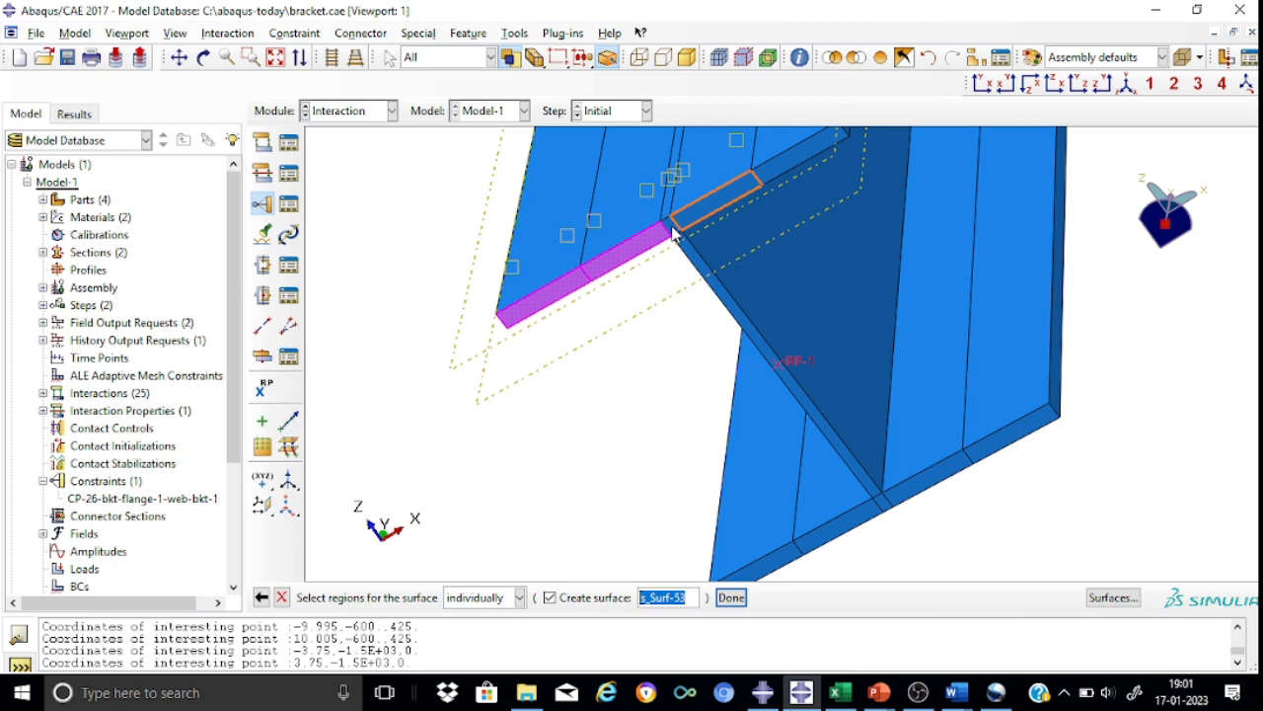
left_click(670, 230)
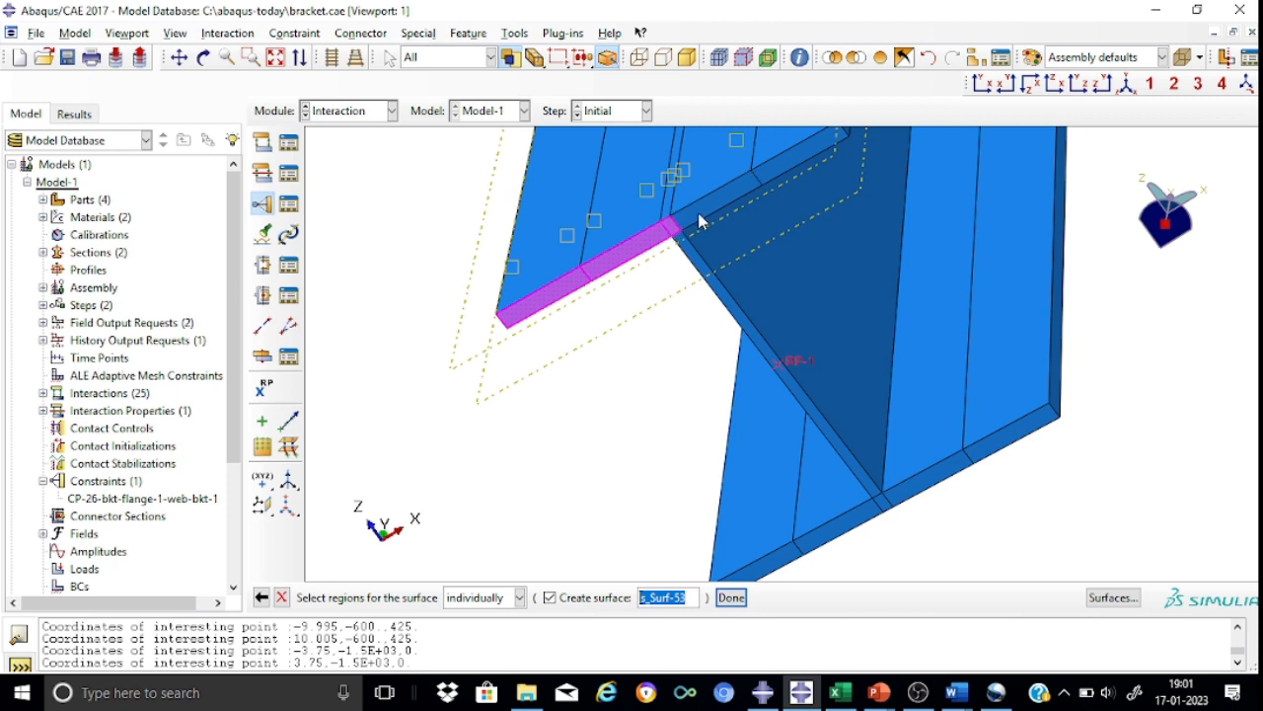
left_click(701, 217)
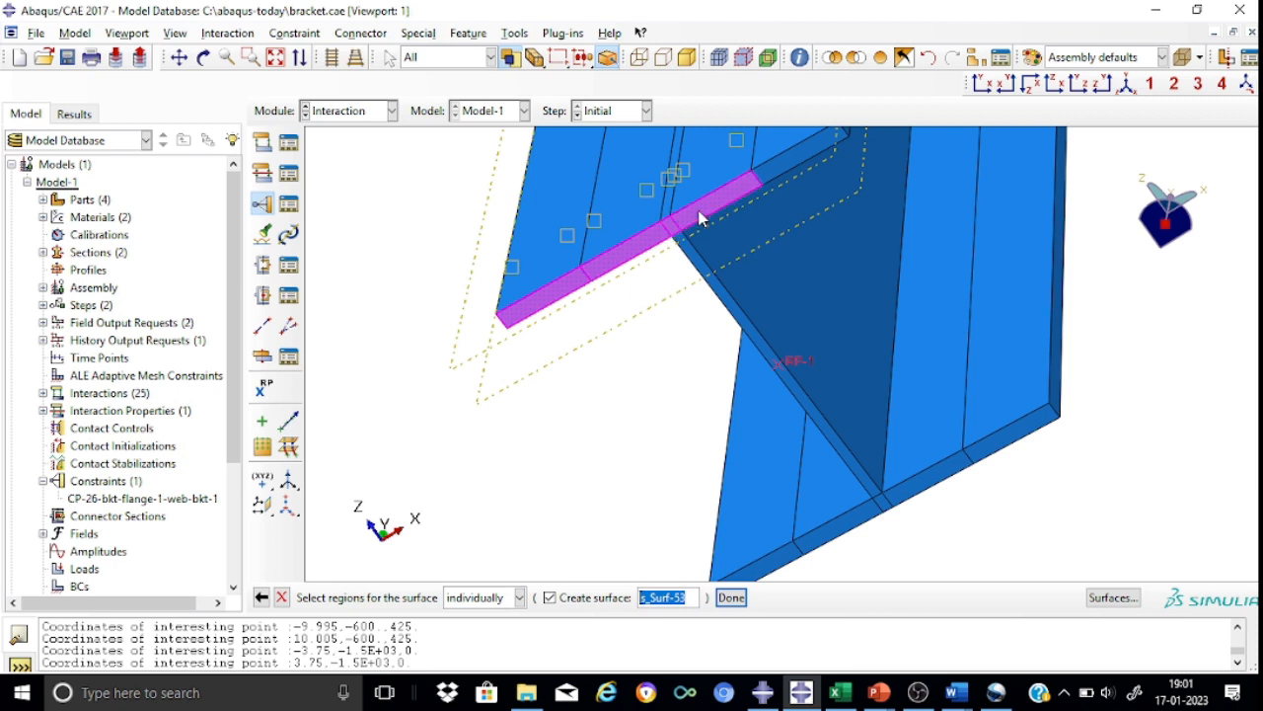
left_click(776, 174)
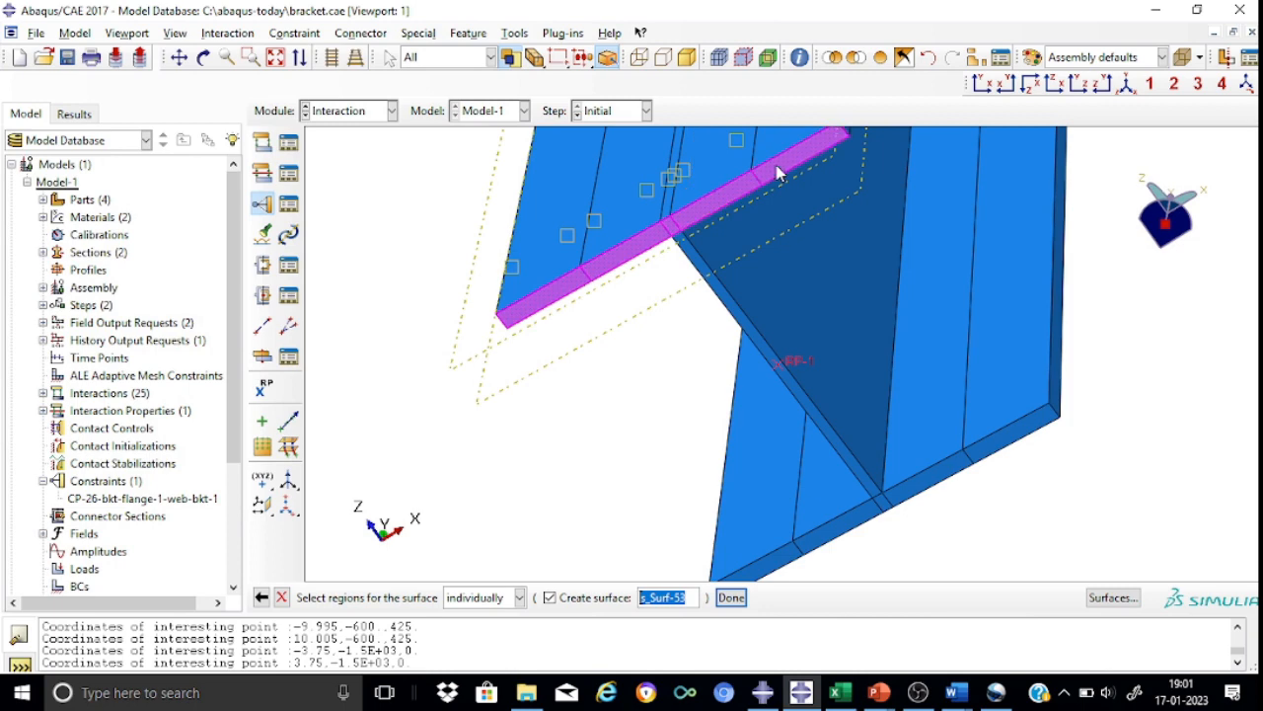
Step: Add the bottom end faces of the web and the far flange, and create the kinematic coupling with U1–U3 and UR1–UR3 constrained
left_click(735, 321)
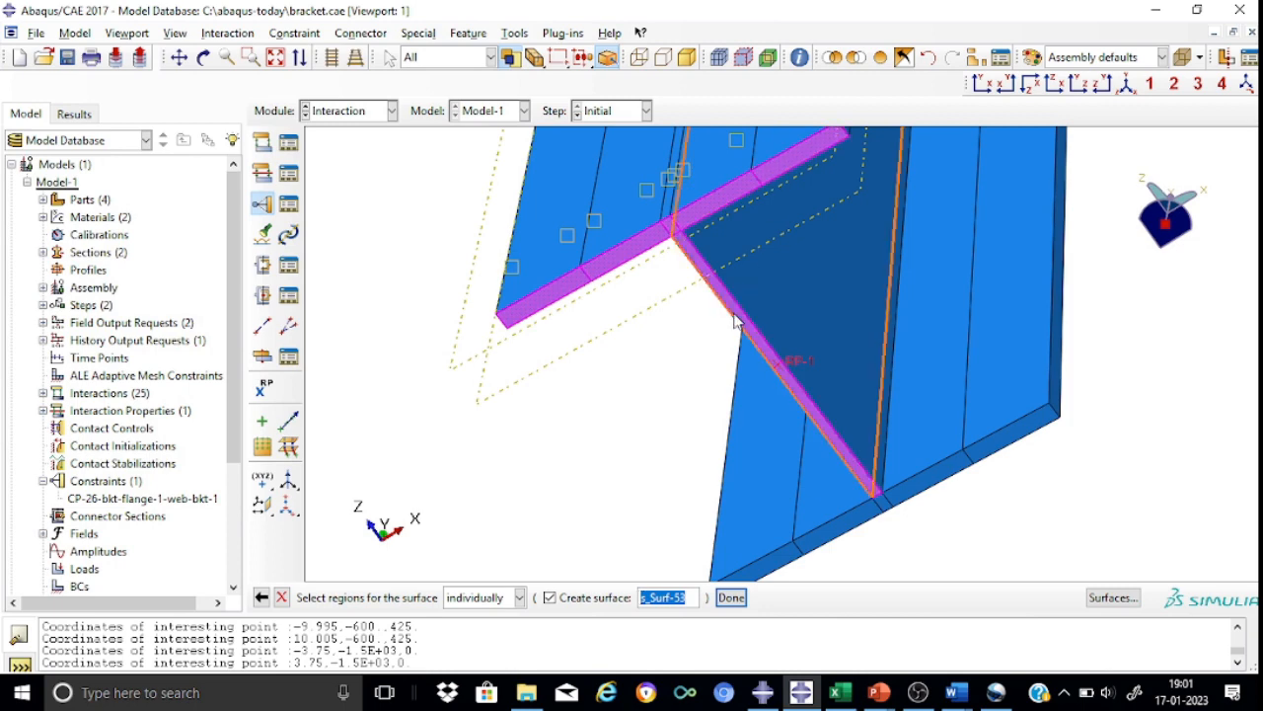
left_click(763, 577)
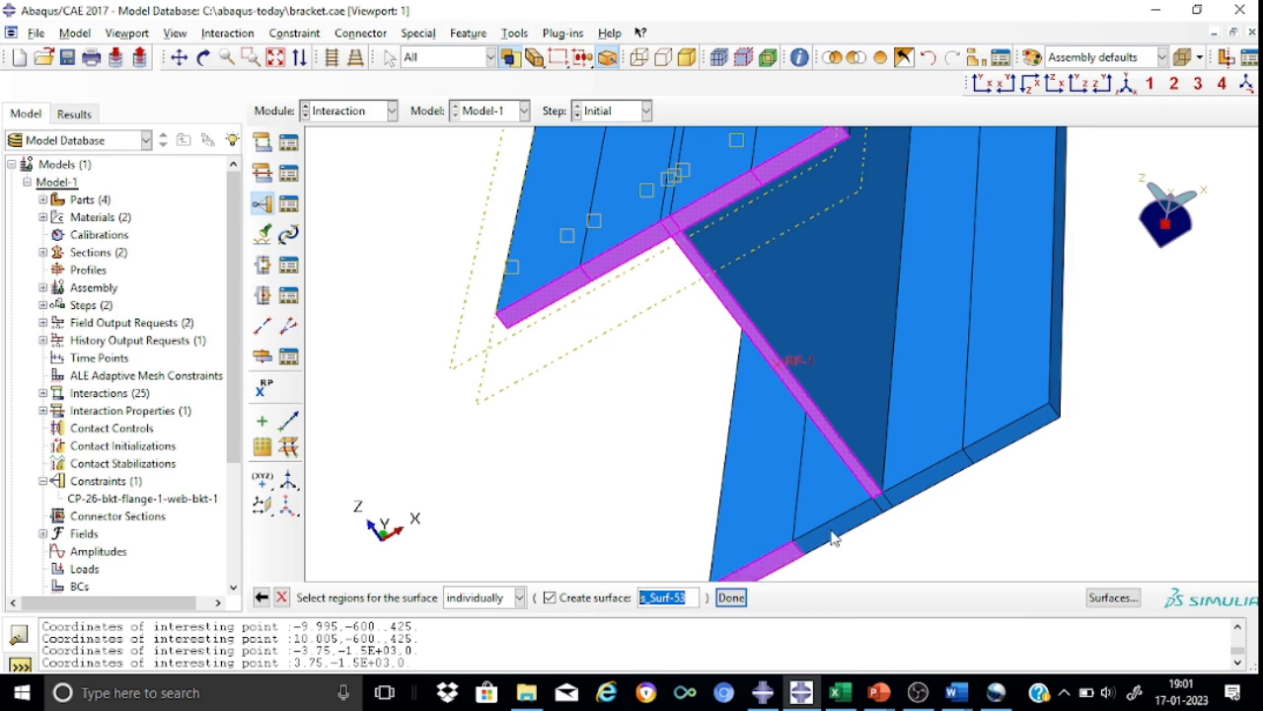
left_click(832, 538)
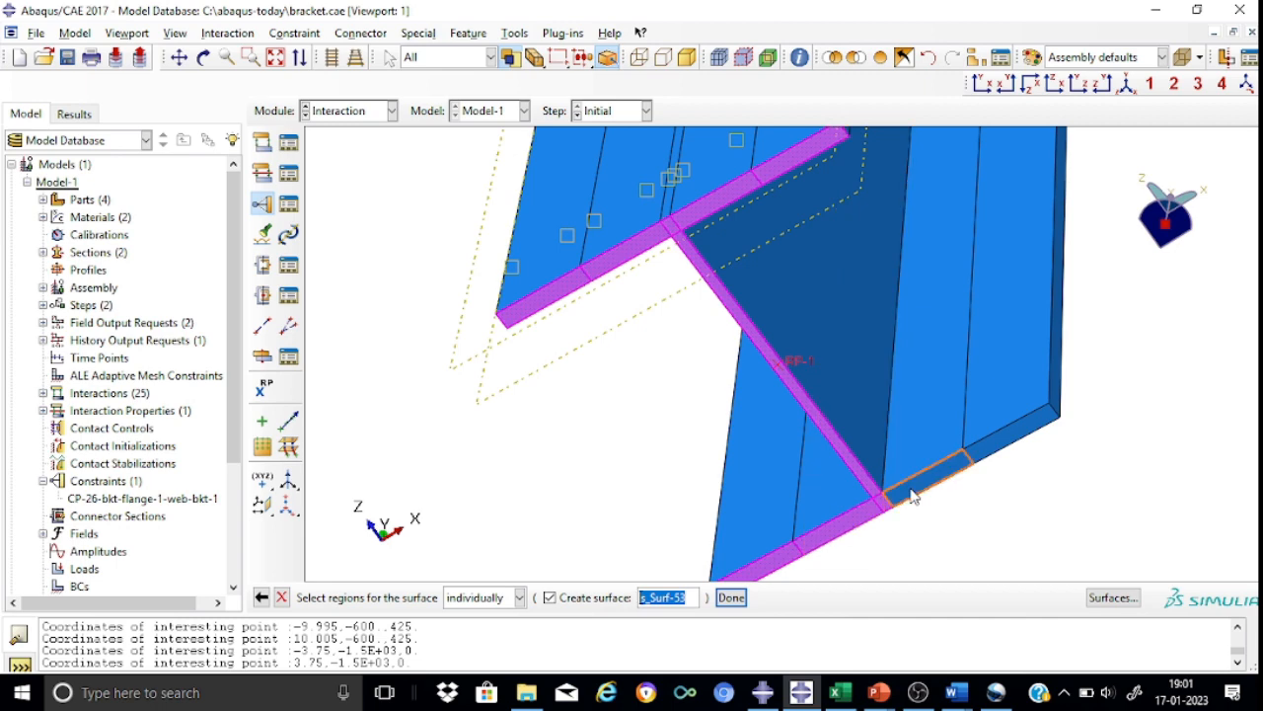
left_click(913, 496)
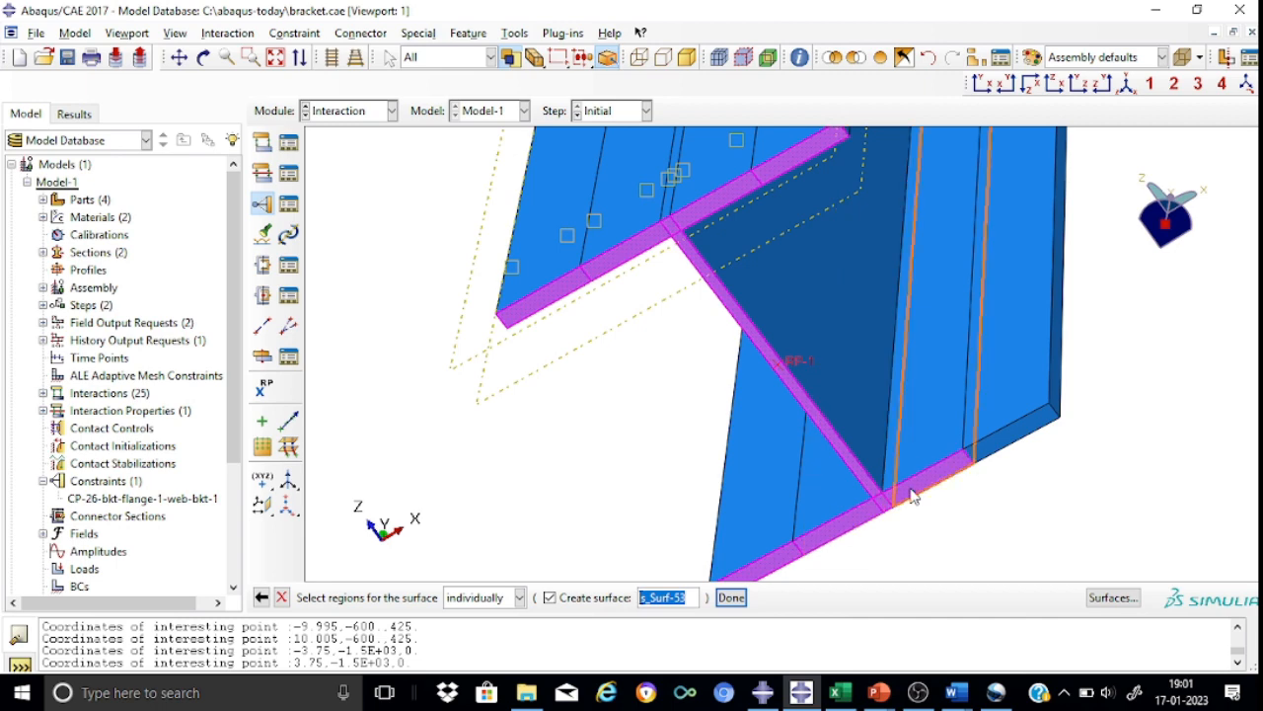
left_click(1012, 441)
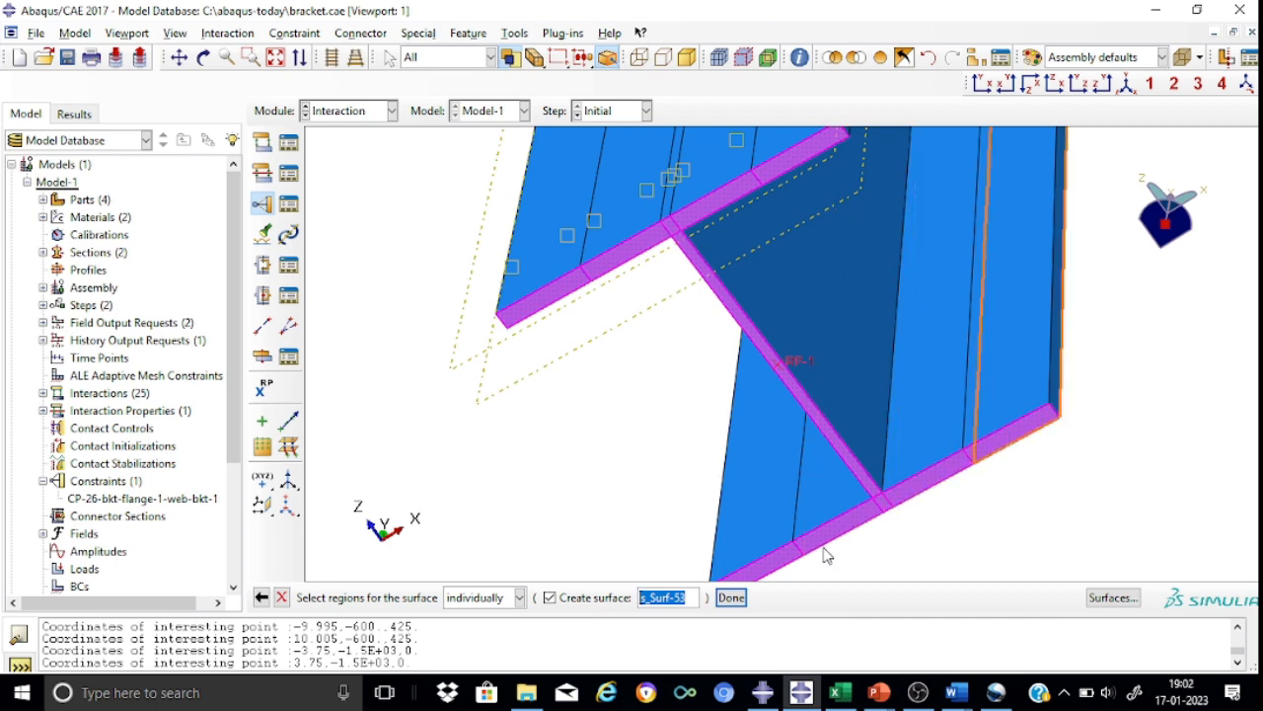
left_click(730, 598)
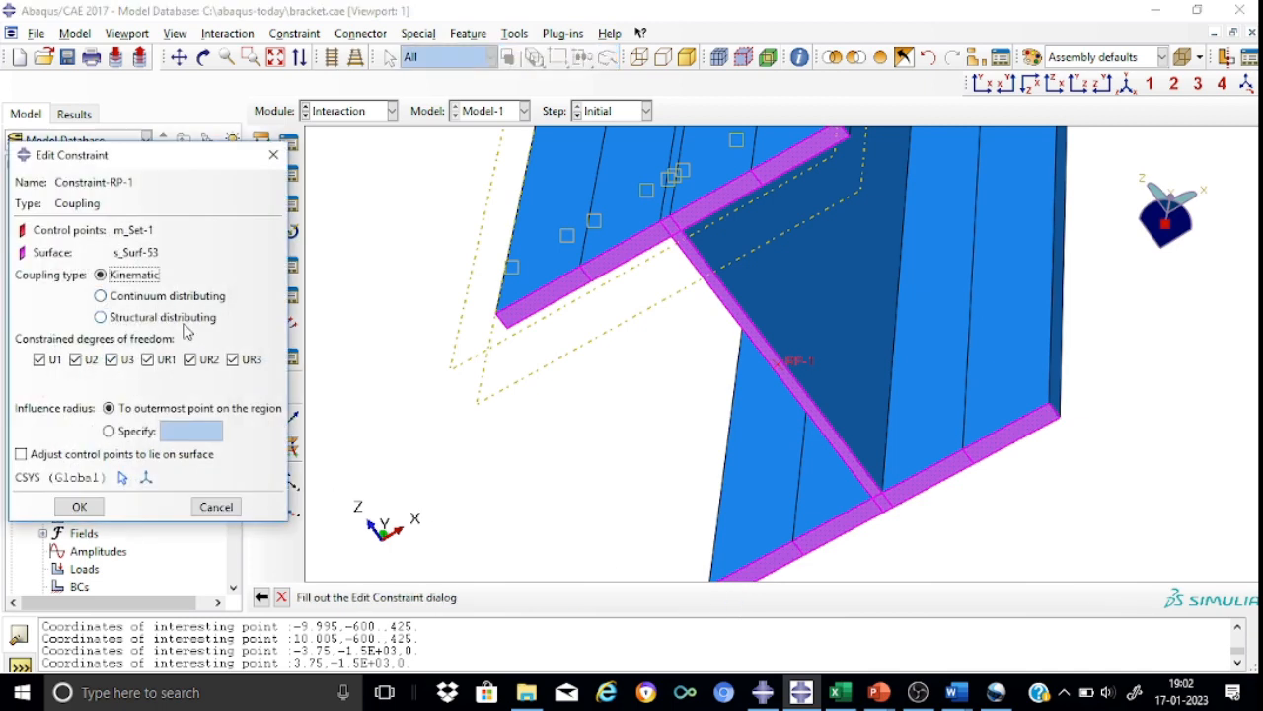
left_click(82, 506)
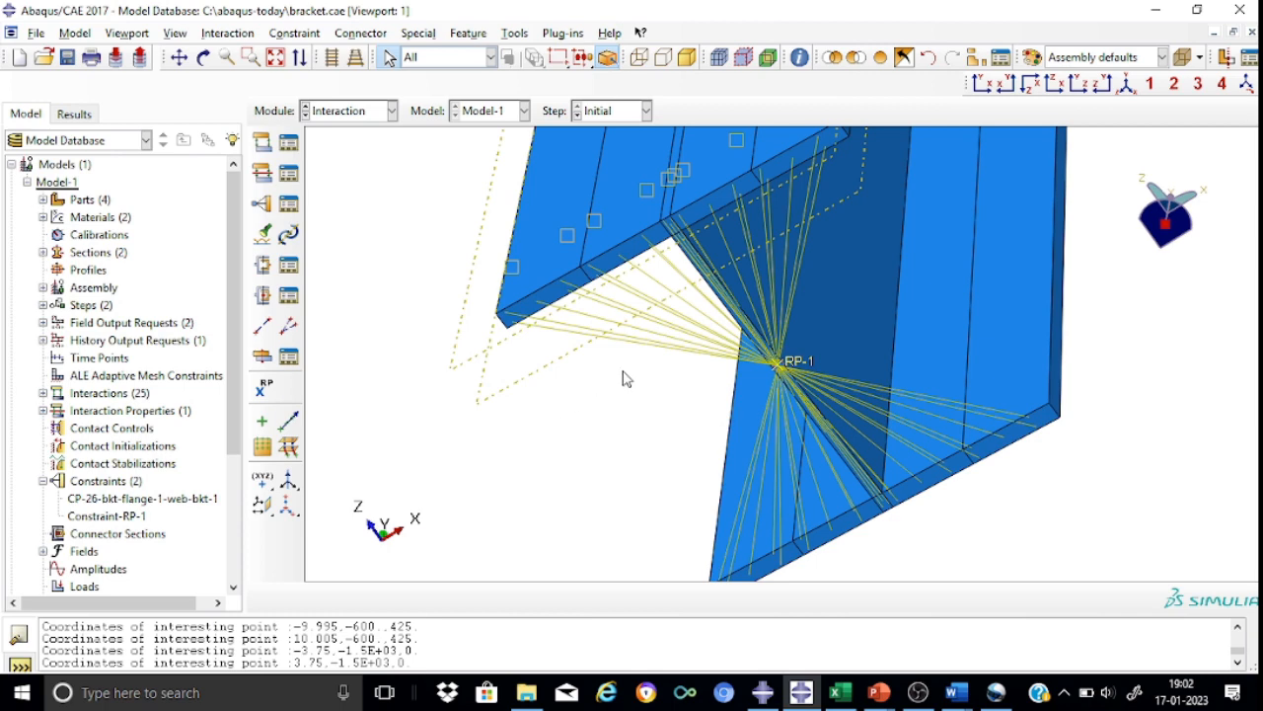
Step: Start a Coupling constraint named Constraint-RP-2 with reference point RP-2 at the column's top end as its control point
left_click(1126, 85)
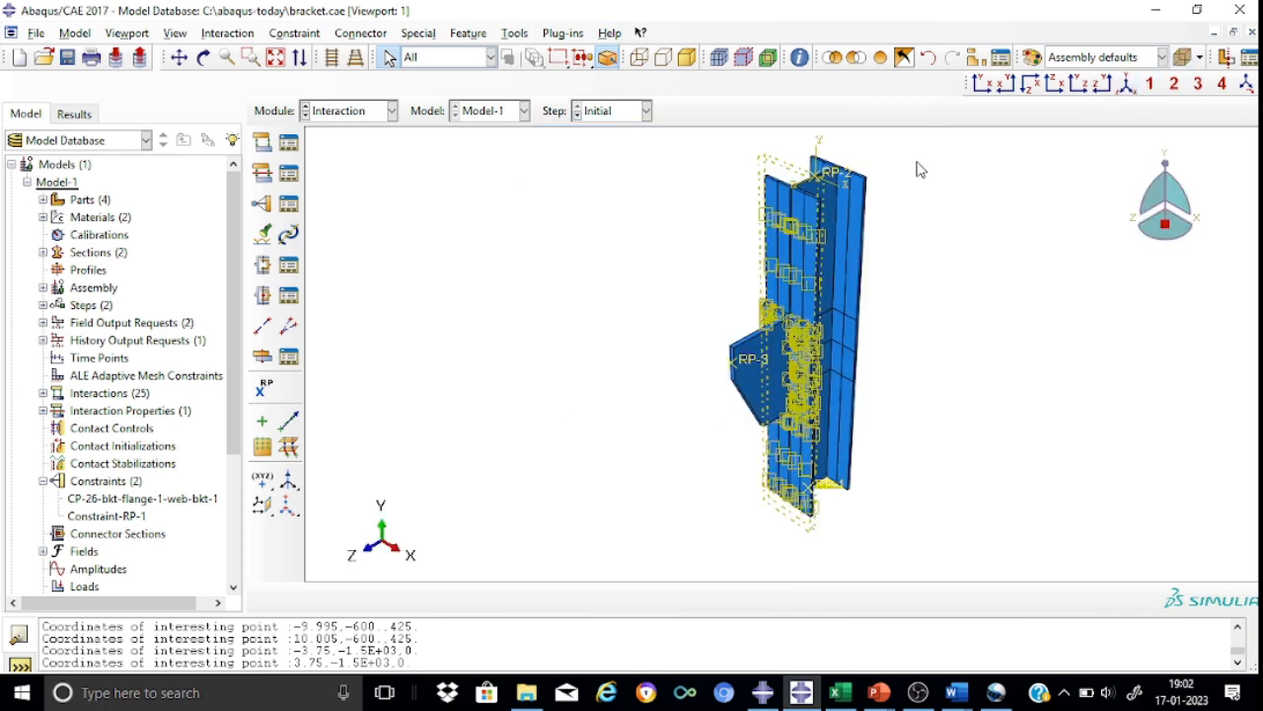
scroll(898, 168, "down", 6)
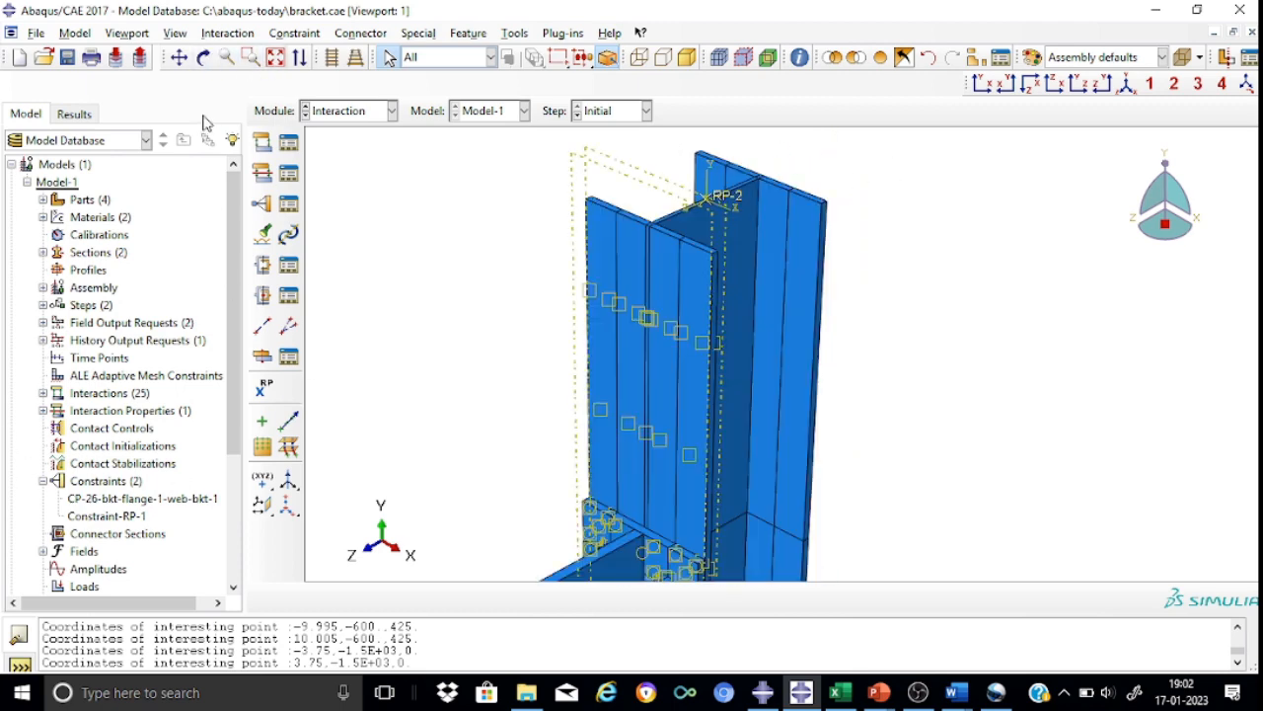
left_click(205, 57)
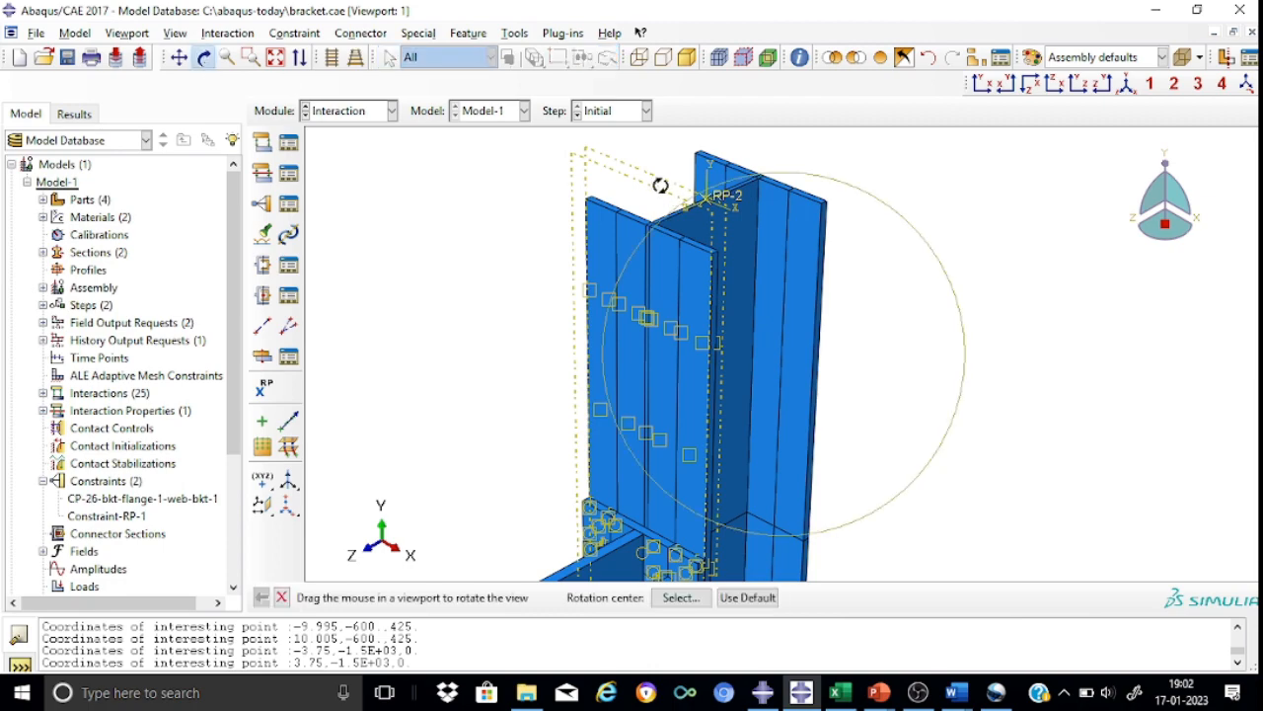
mouse_move(642, 174)
left_mouse_down()
mouse_move(612, 268)
mouse_move(658, 305)
left_mouse_up()
left_click_drag(876, 355, 876, 356)
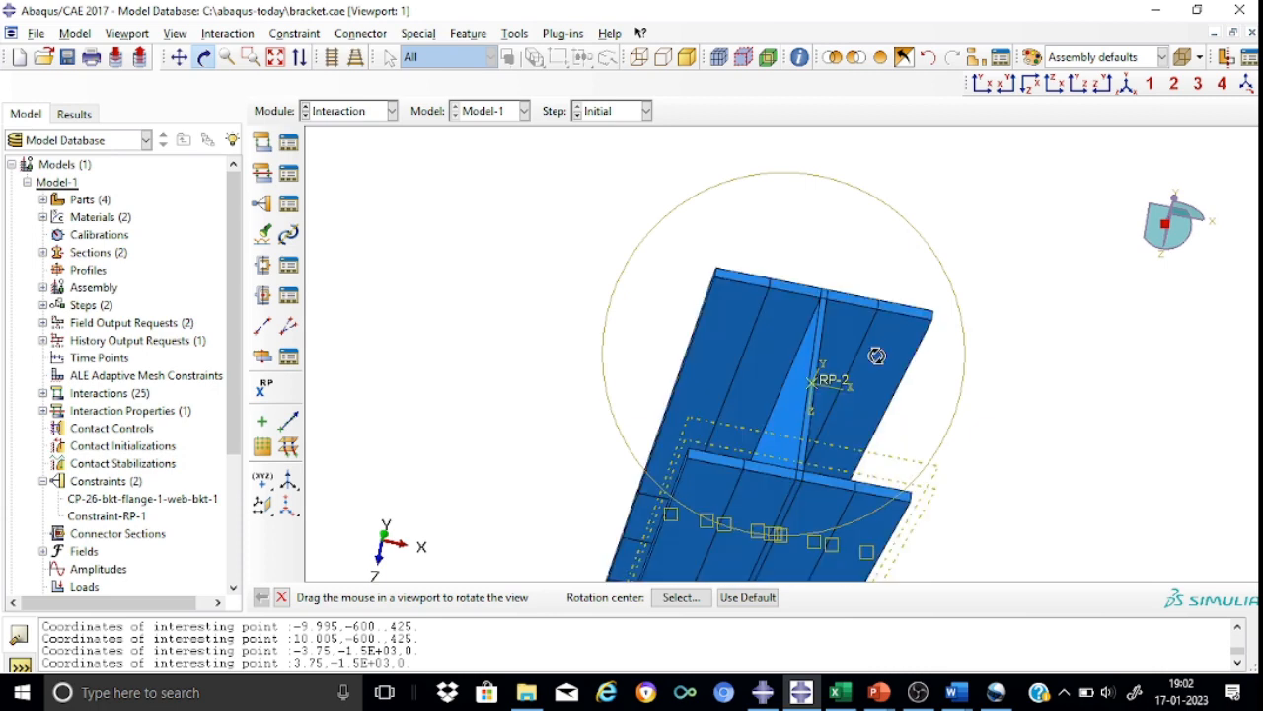
scroll(876, 355, "down", 2)
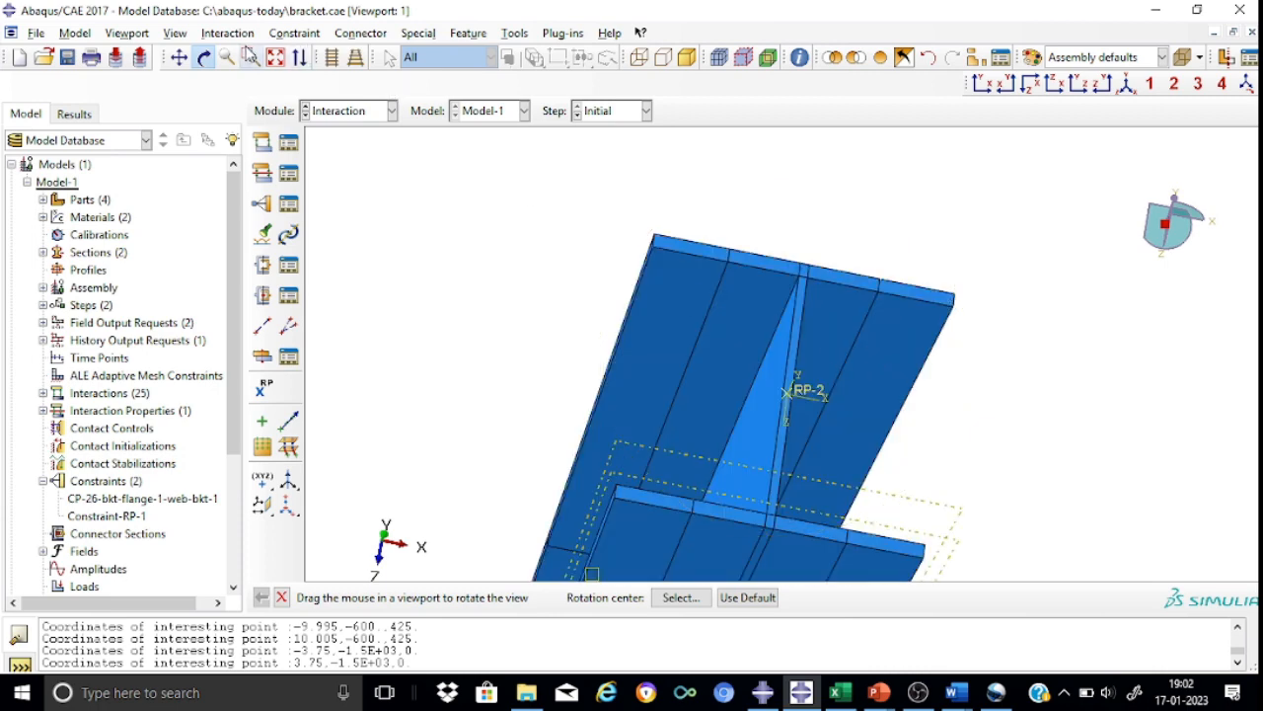
left_click(180, 58)
left_click_drag(1140, 403, 1127, 342)
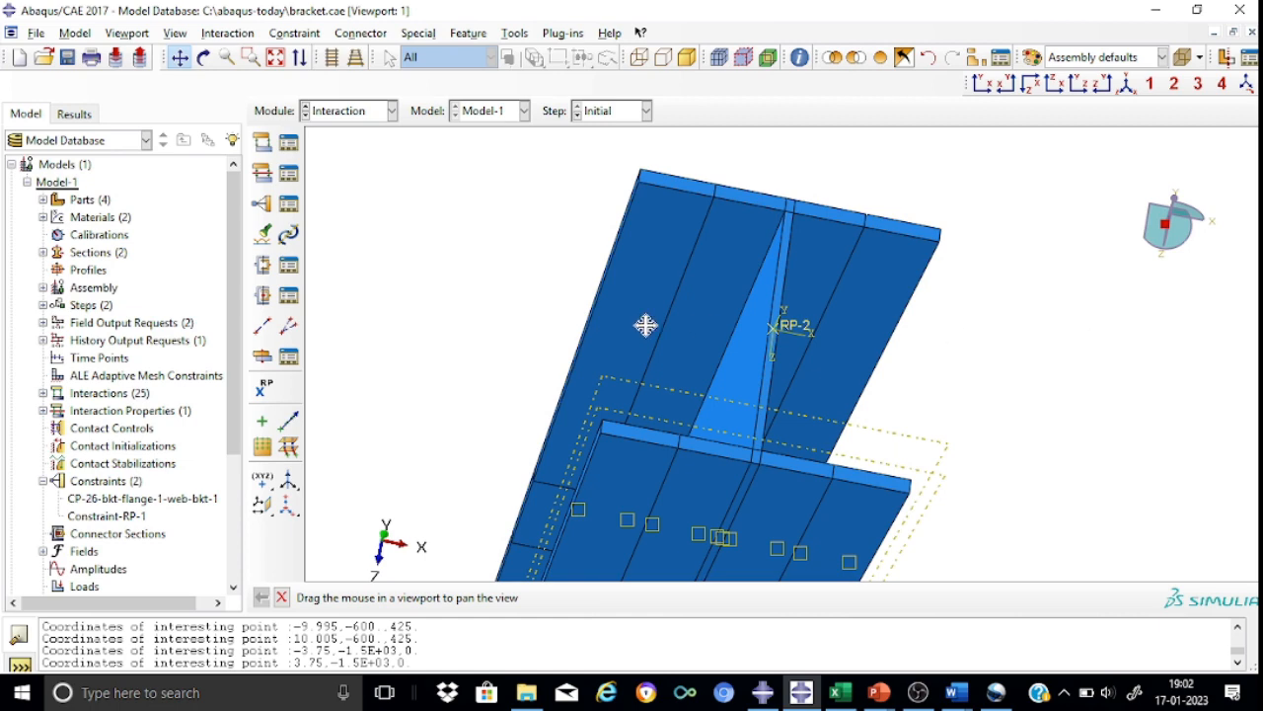
scroll(645, 324, "down", 2)
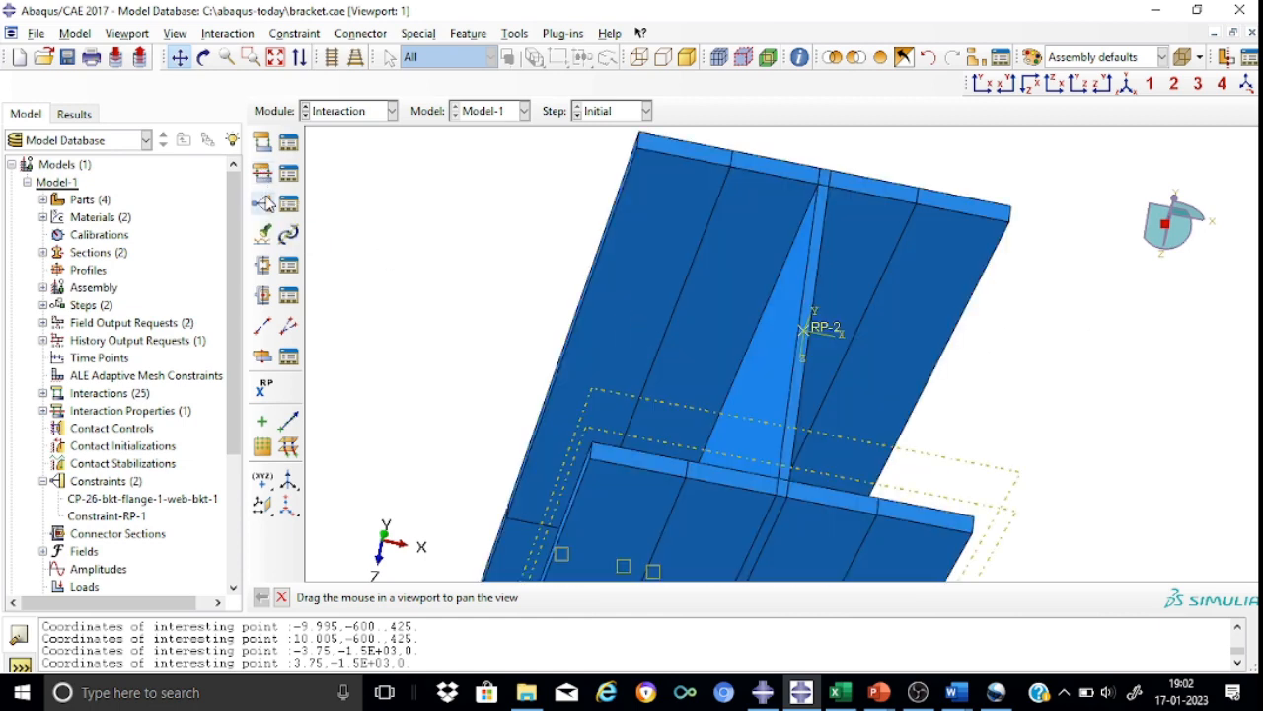
left_click(282, 597)
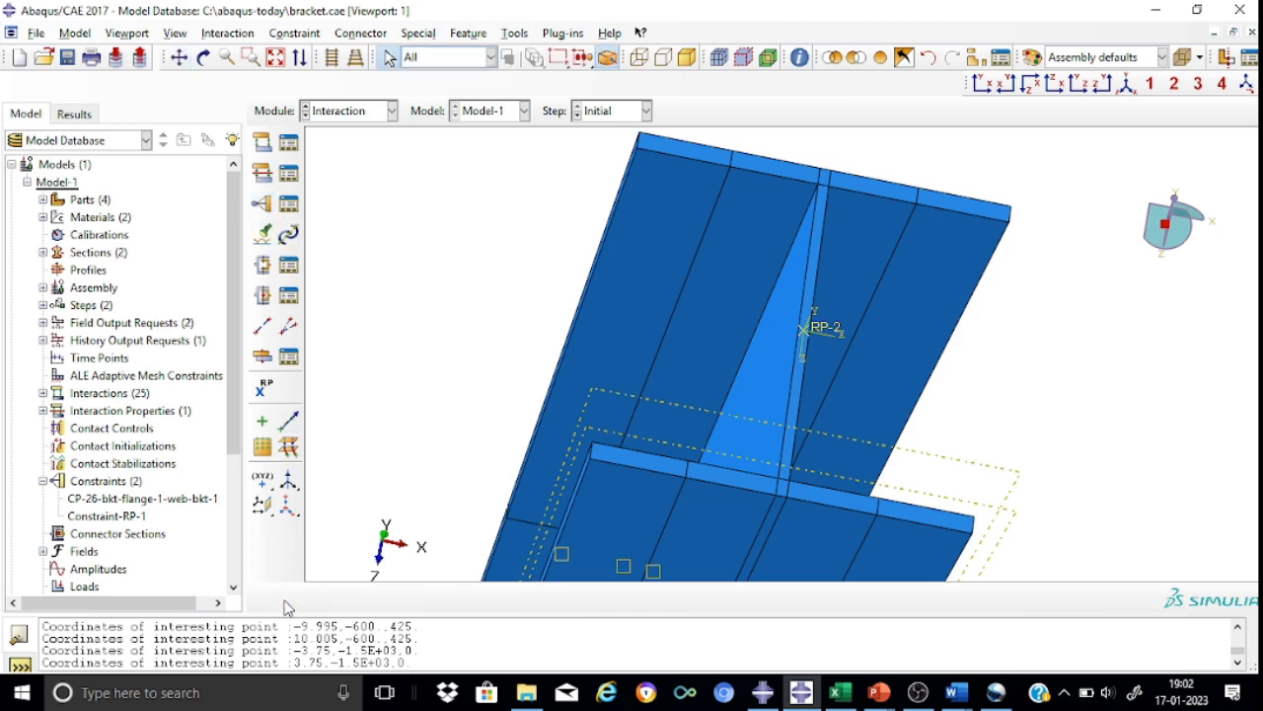
left_click(263, 207)
left_click(250, 202)
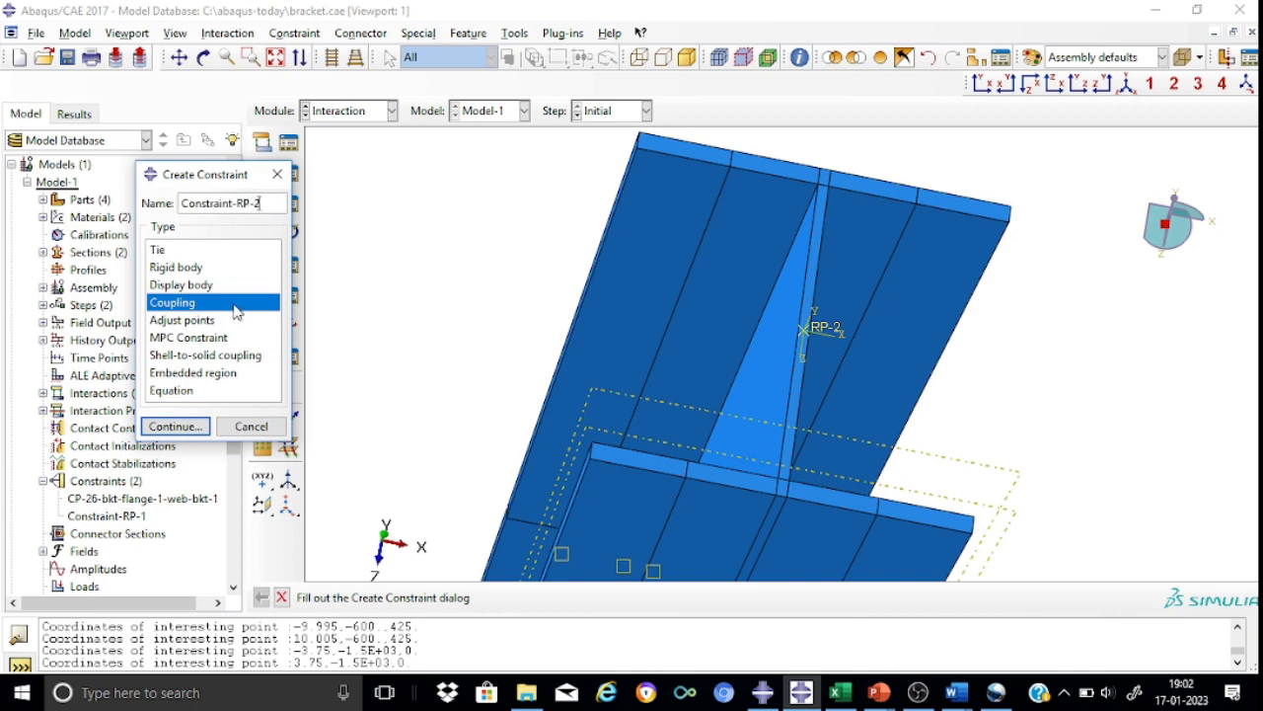
left_click(179, 427)
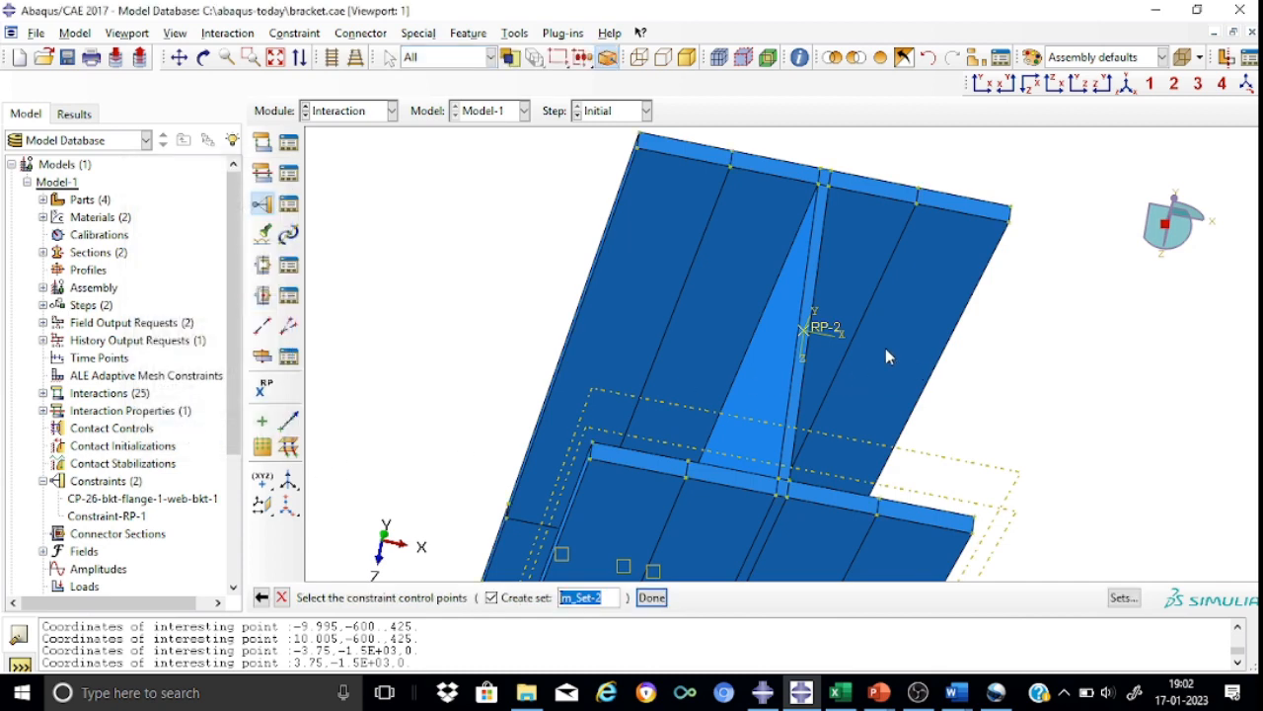
left_click(834, 325)
left_click(651, 597)
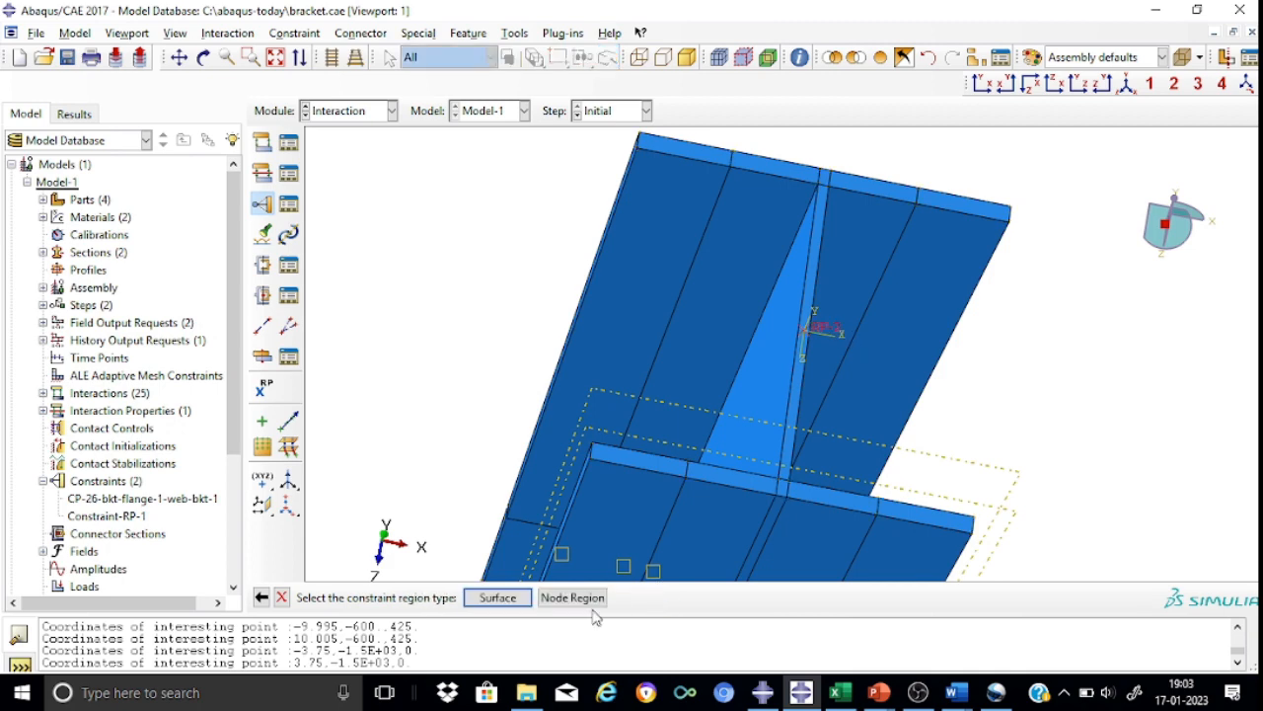
Step: Use a surface as the coupling region for Constraint-RP-2 and select all top end faces of the column flange away from the bracket
left_click(498, 597)
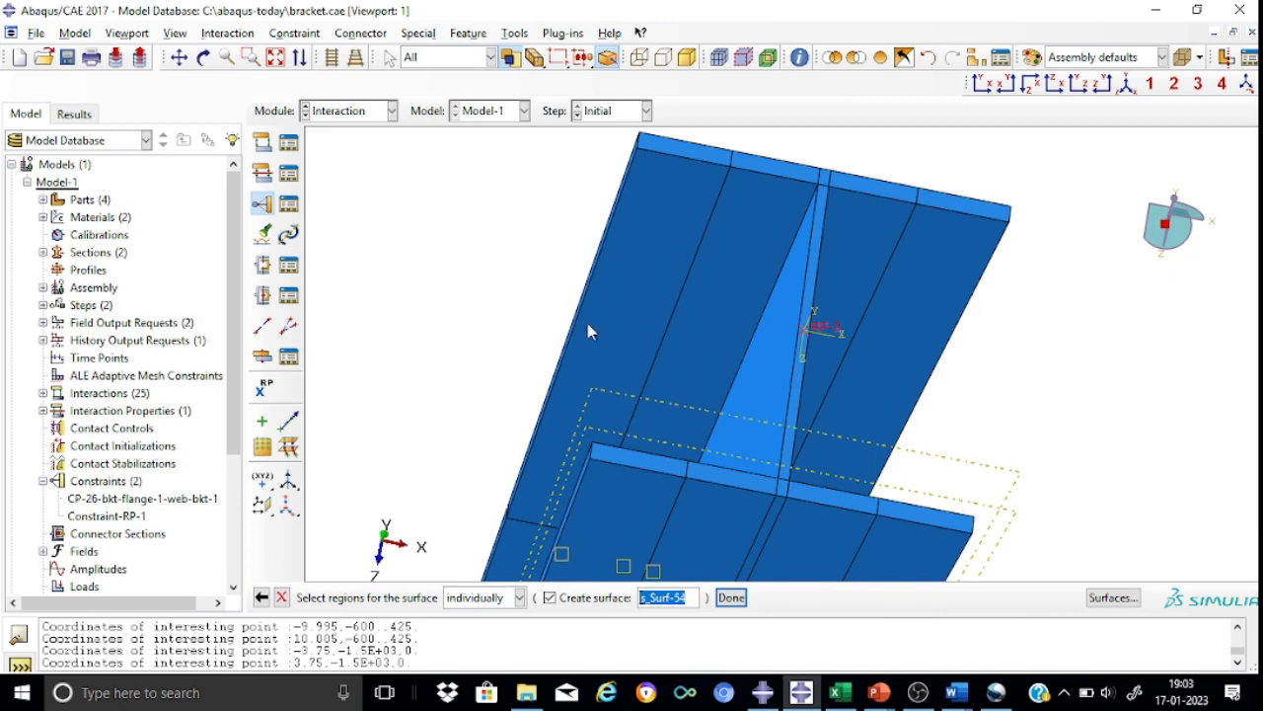
left_click(705, 158)
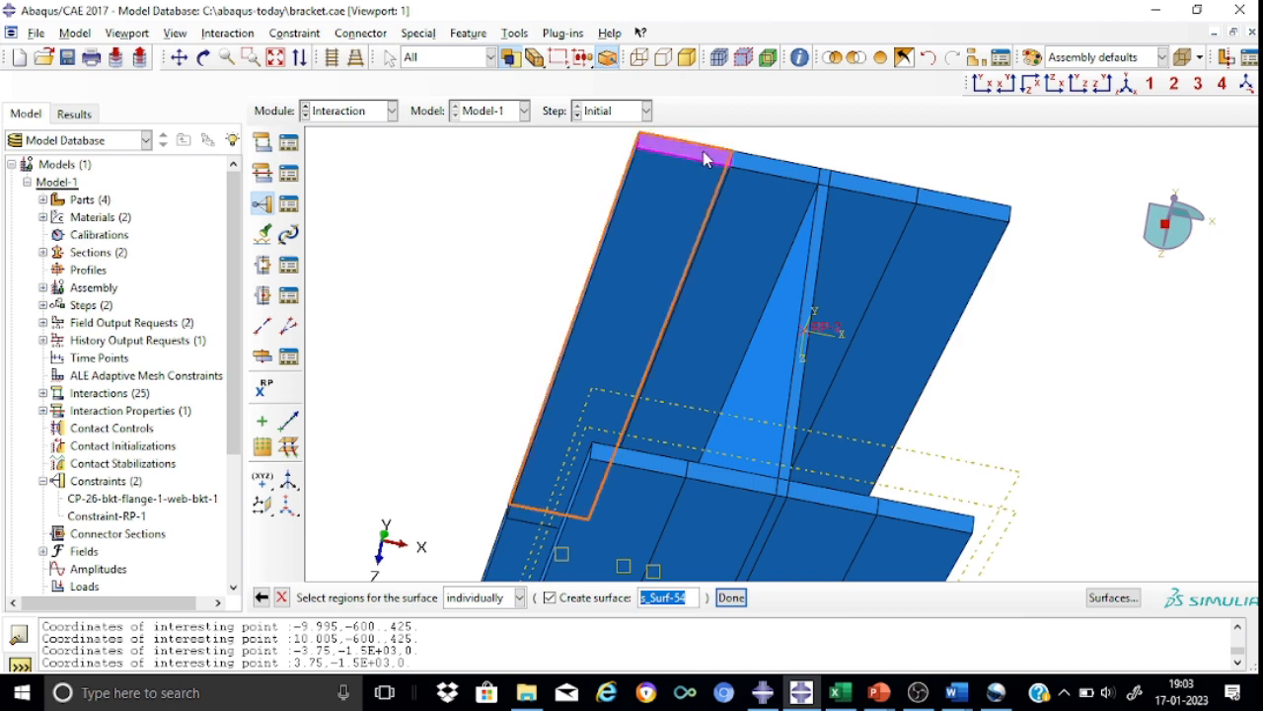
left_click(777, 169, "shift")
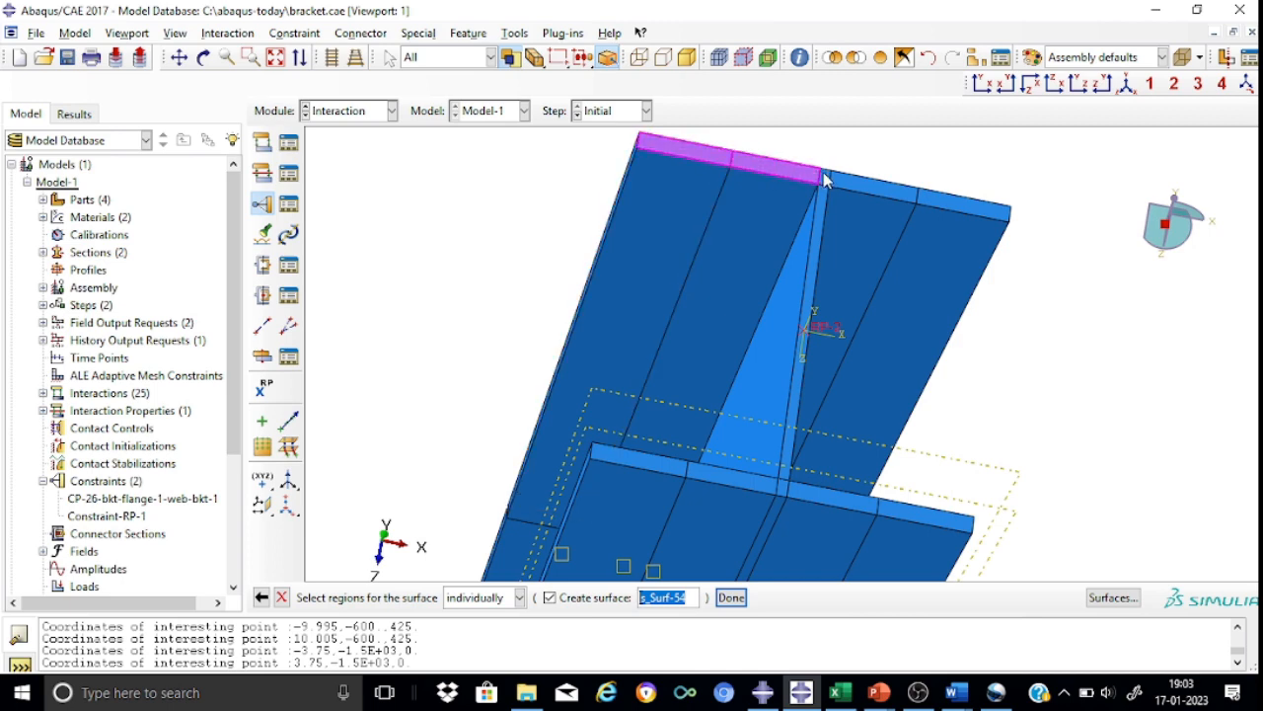
left_click(894, 194, "shift")
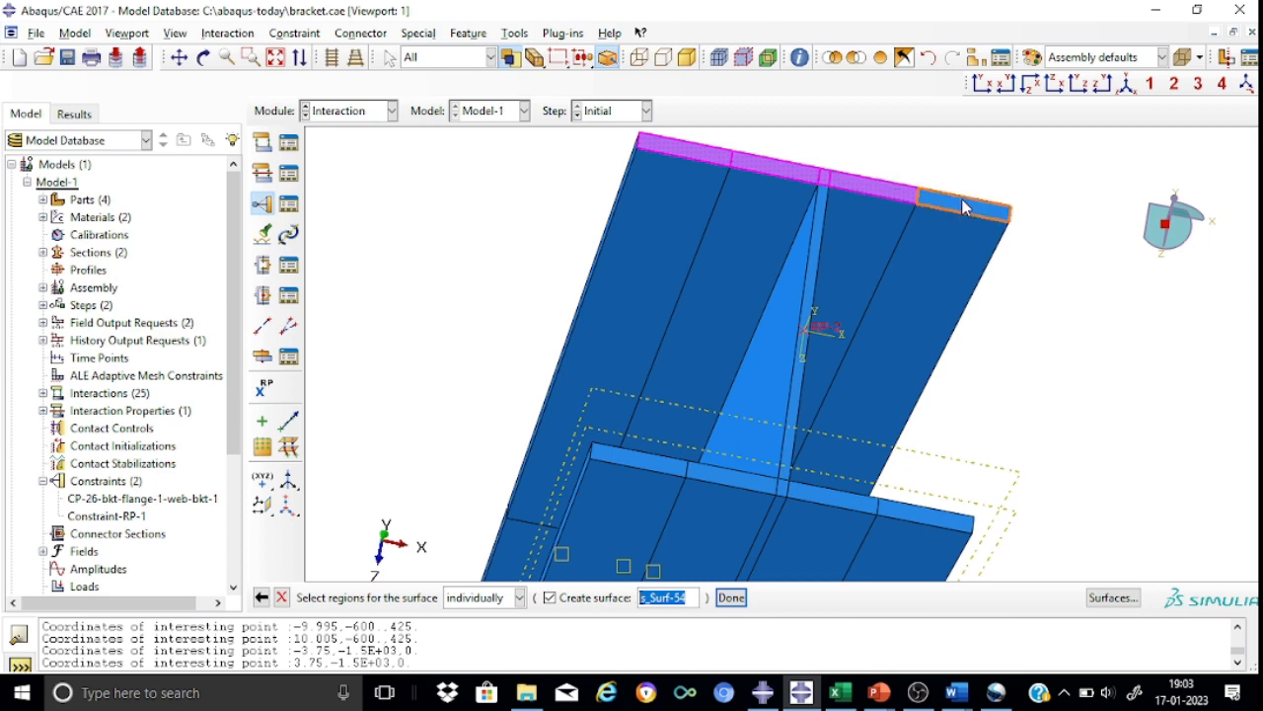
left_click(965, 207, "shift")
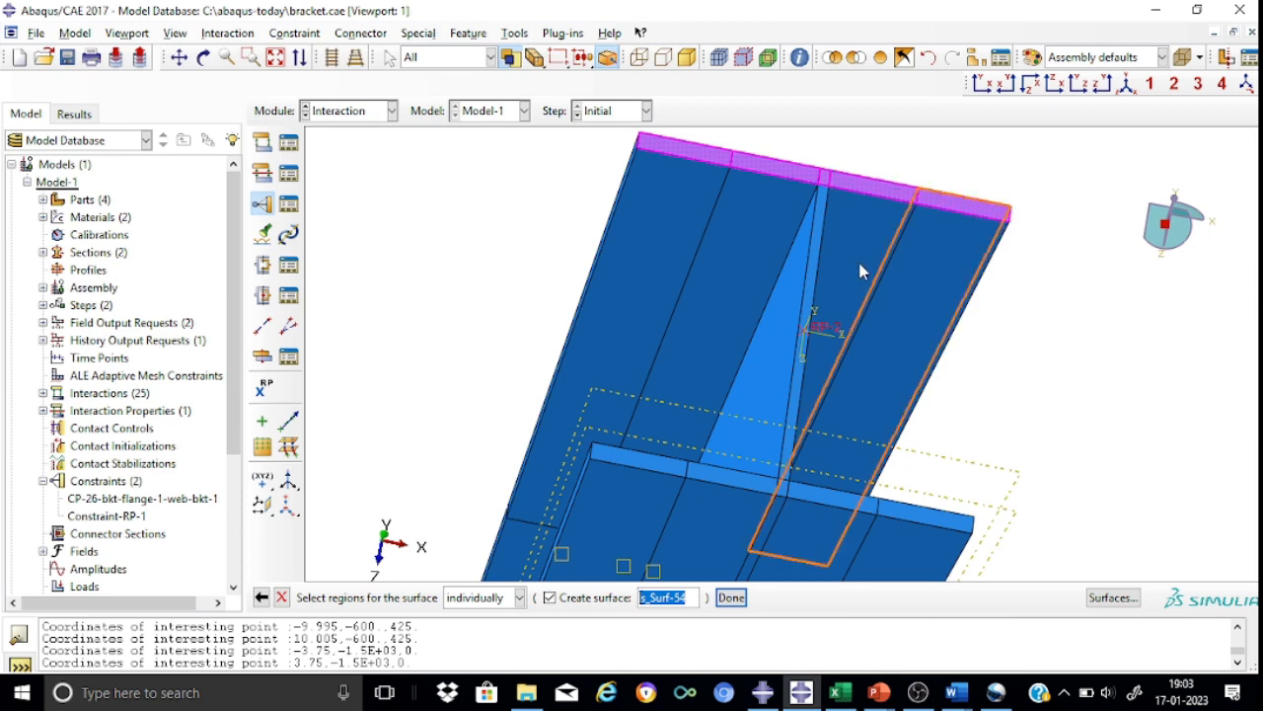
Step: Add the top end faces of the web and the bracket-side flange, and create the kinematic coupling with all six degrees of freedom constrained
left_click(810, 289, "shift")
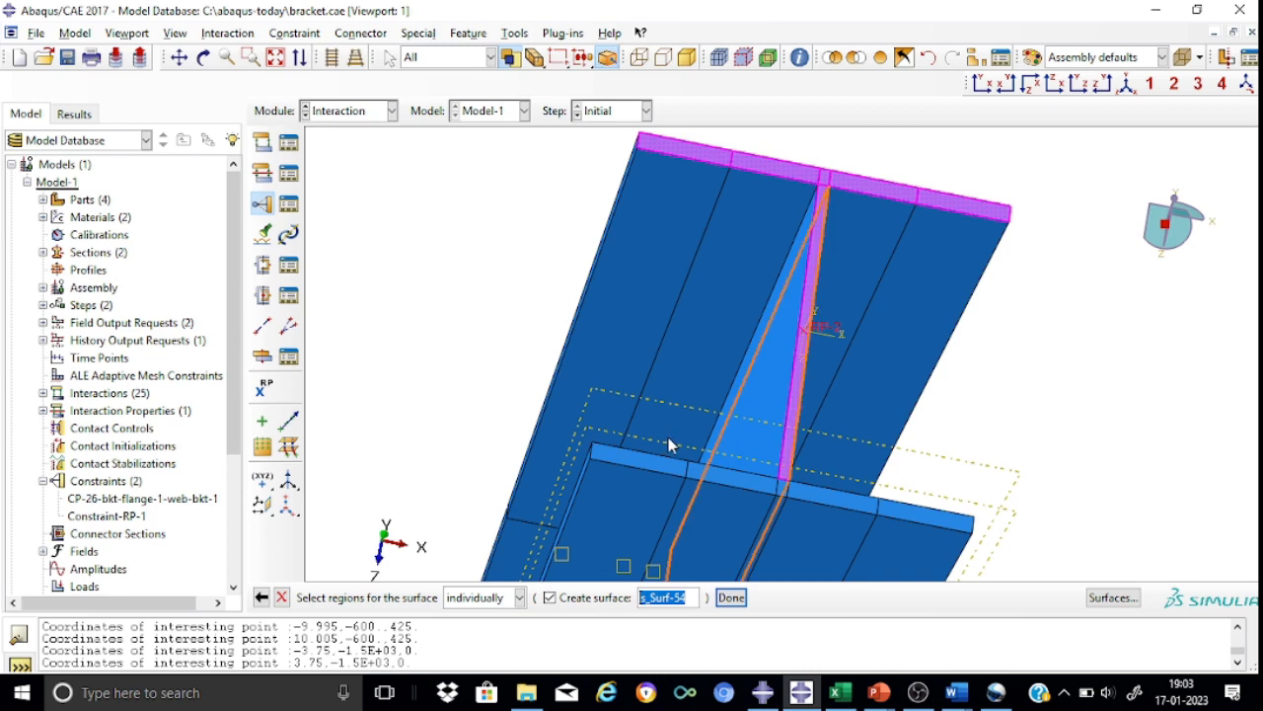
left_click(656, 468, "shift")
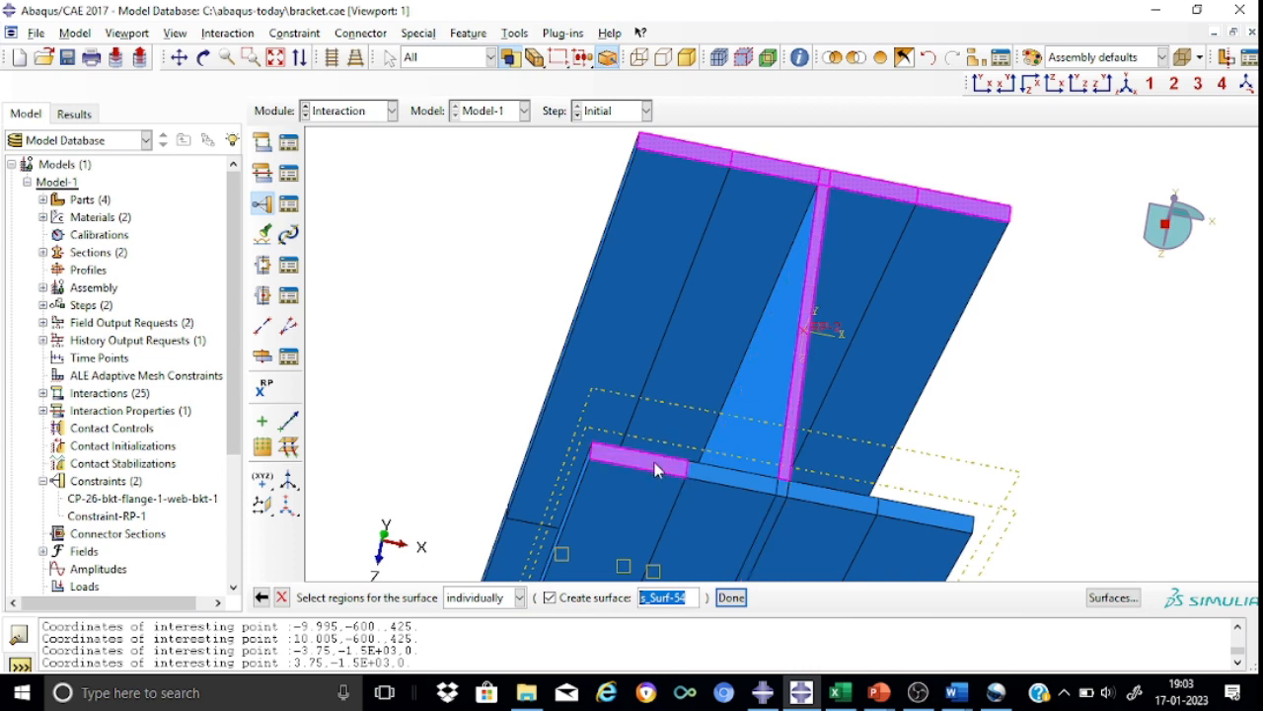
left_click(739, 479, "shift")
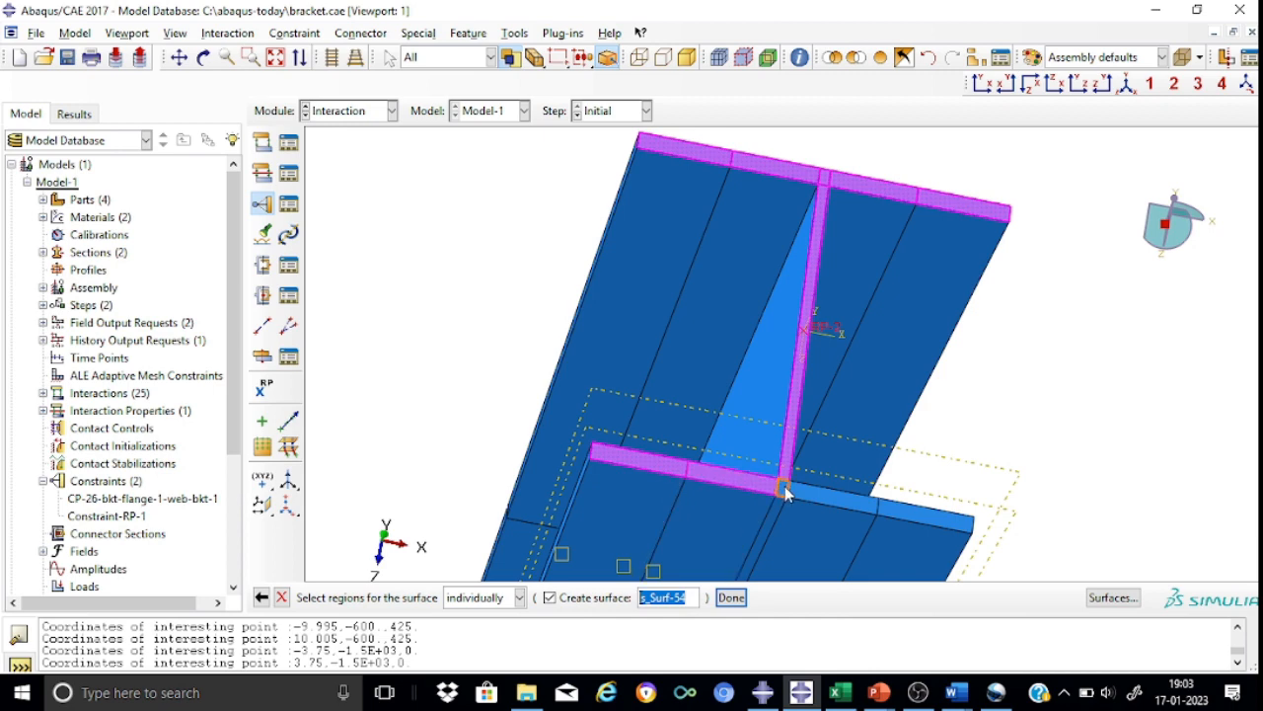
left_click(832, 505, "shift")
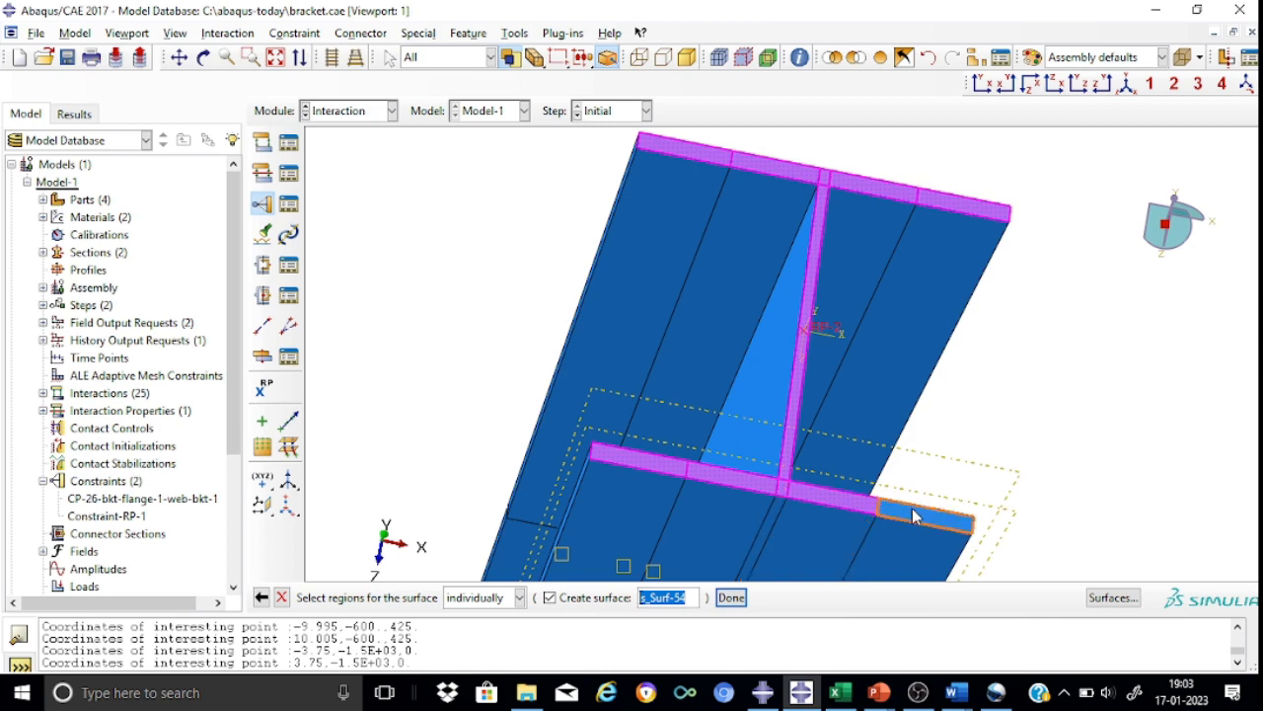
left_click(912, 516, "shift")
left_click(732, 597)
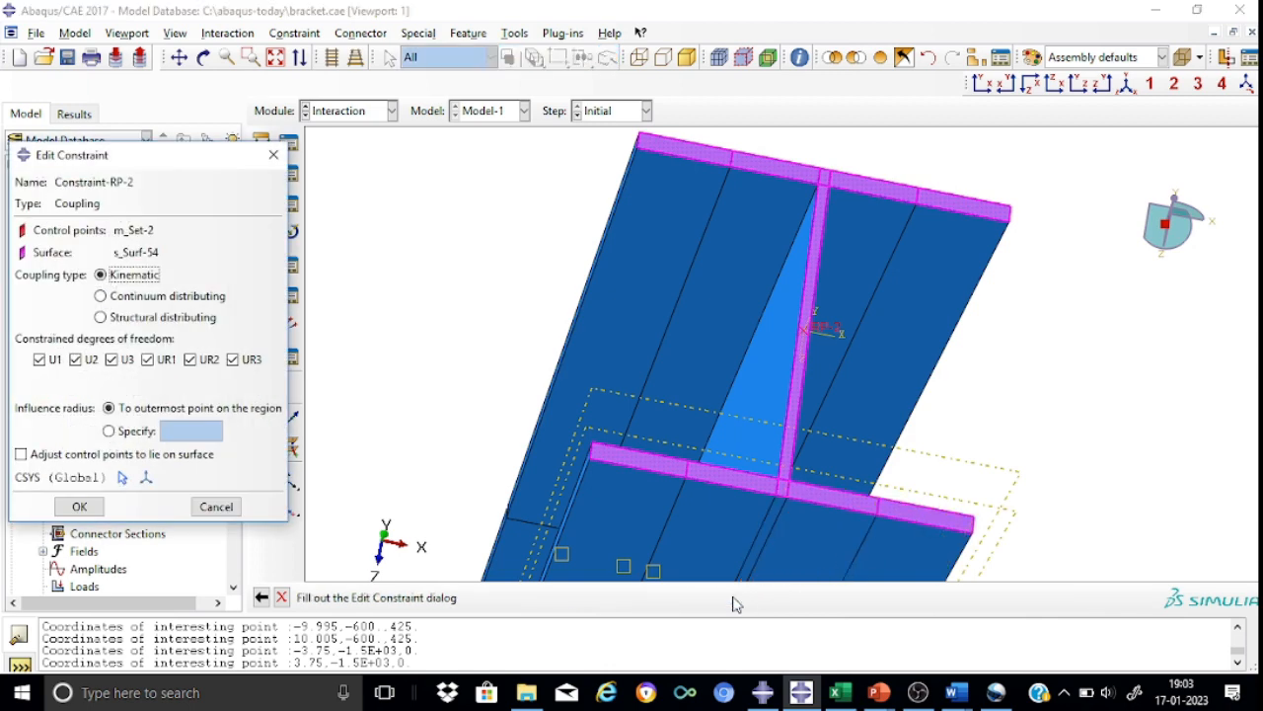
left_click(83, 506)
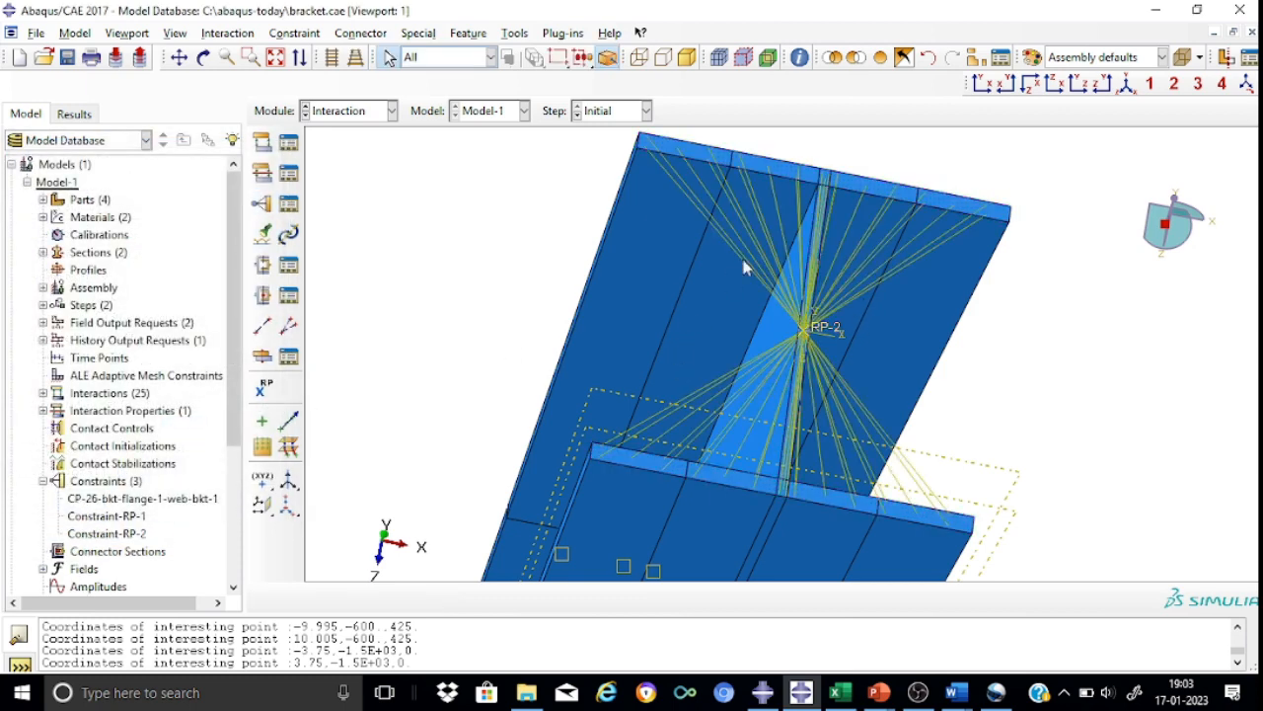
Step: Start a Coupling constraint named Constraint-RP3 with reference point RP-3 on the bracket's outer edge as its control point
left_click(1128, 86)
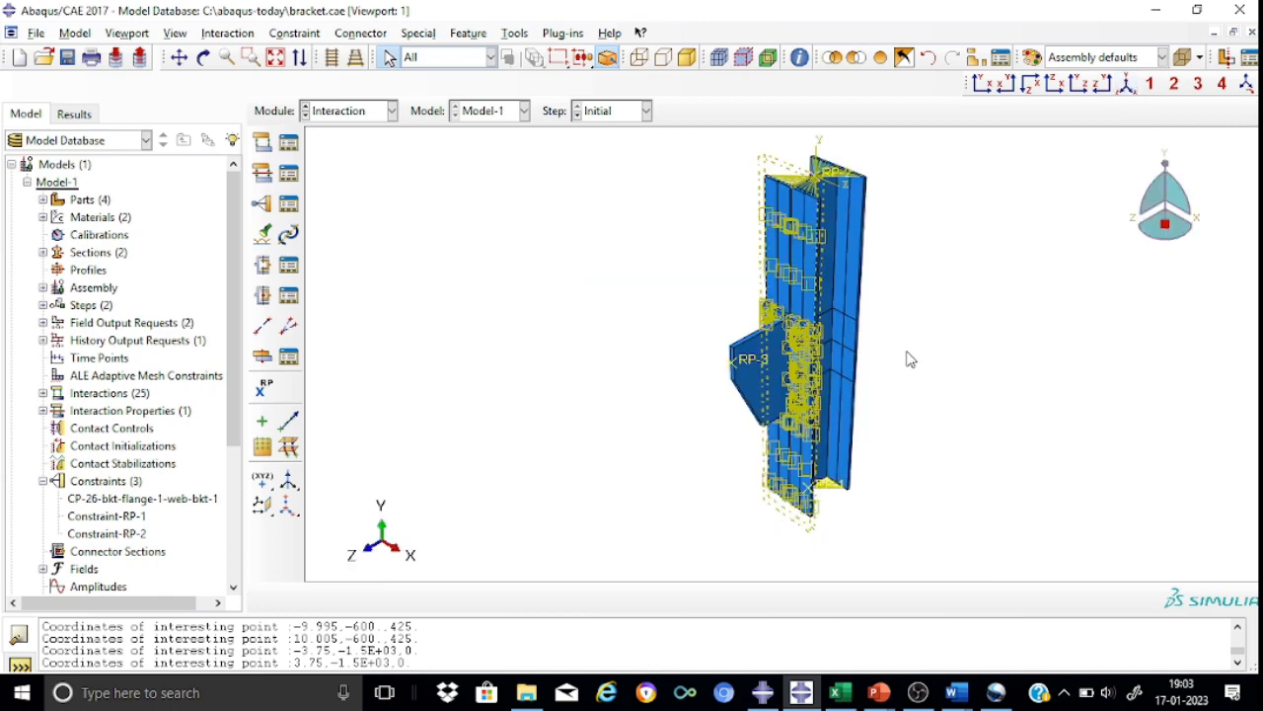
scroll(755, 387, "up", 5)
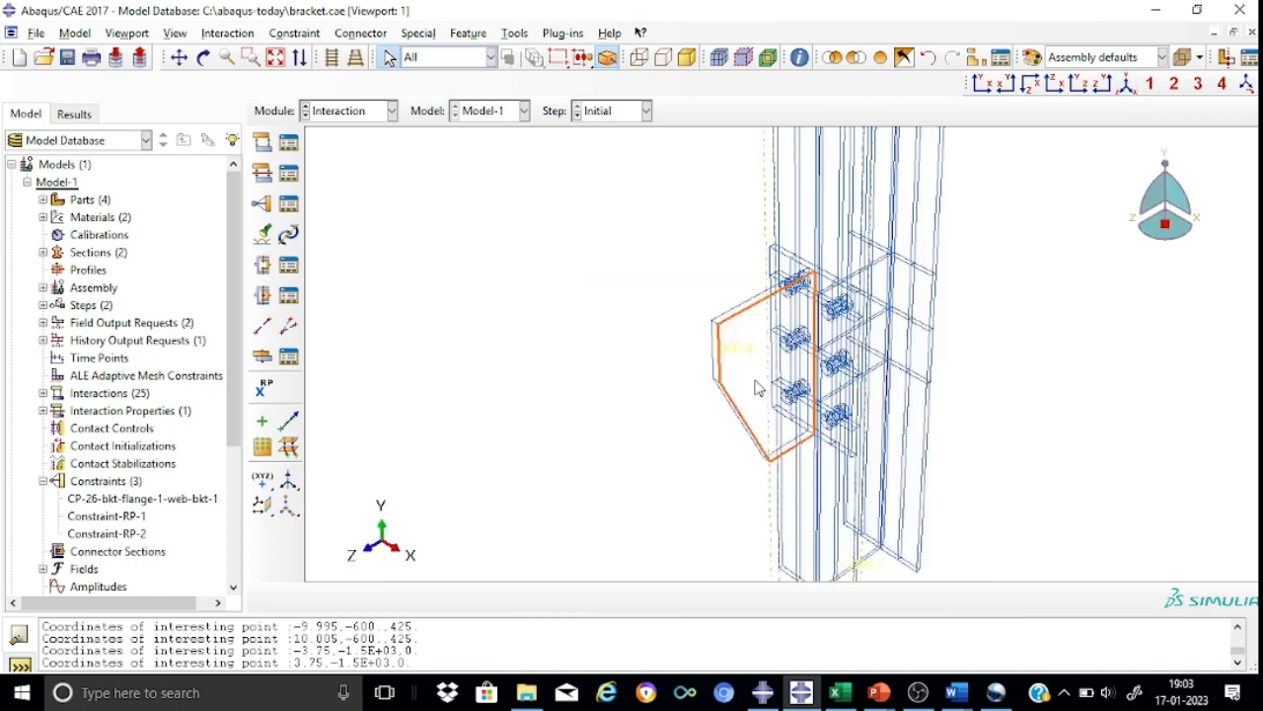
scroll(774, 373, "up", 3)
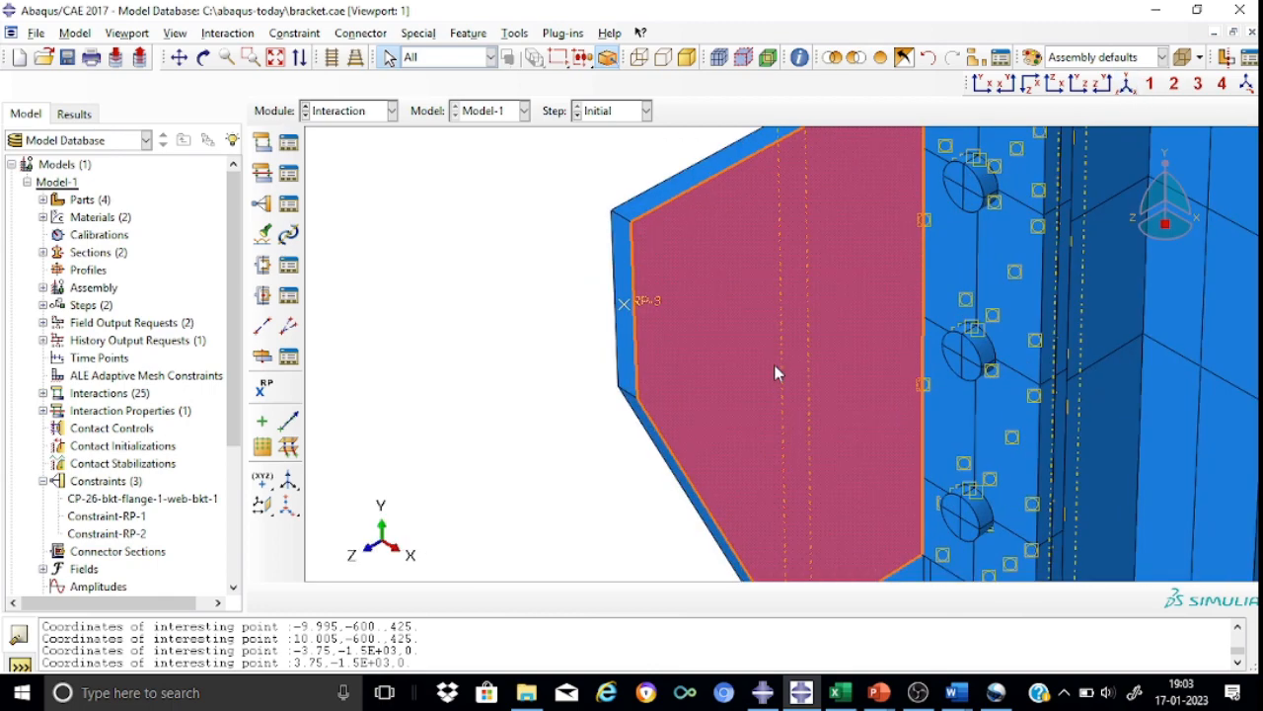
left_click(263, 204)
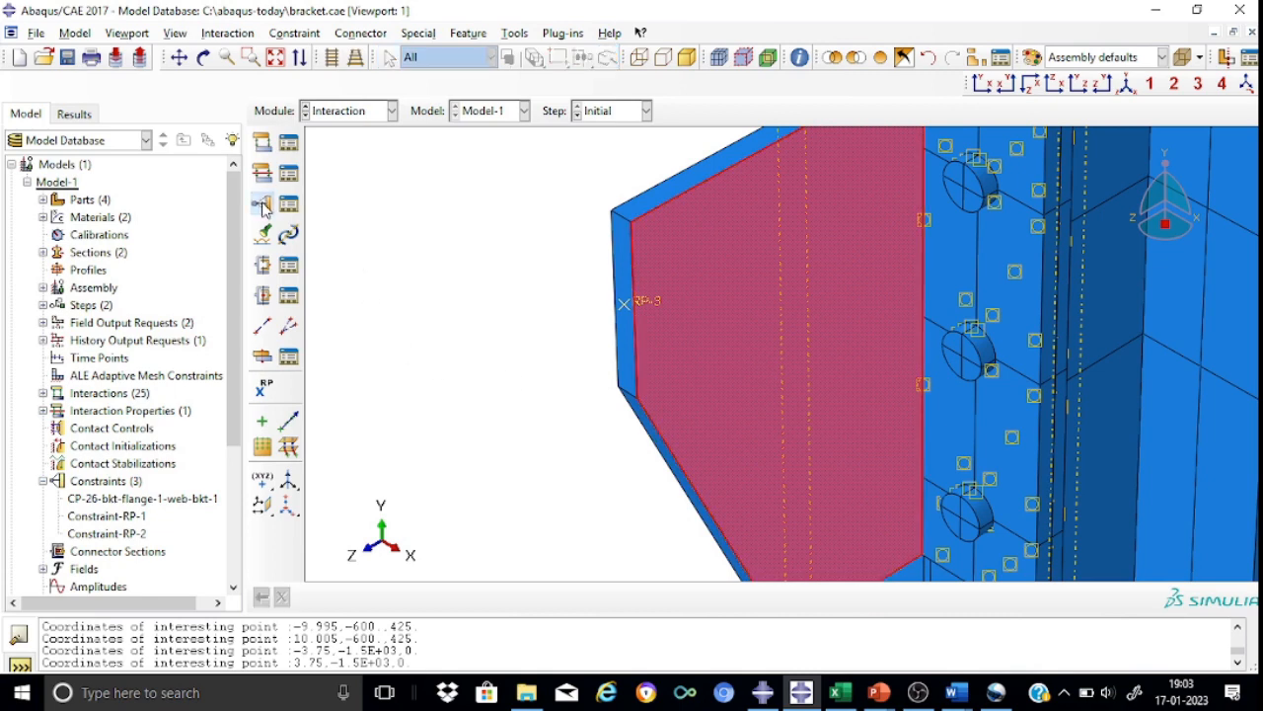
left_click(251, 202)
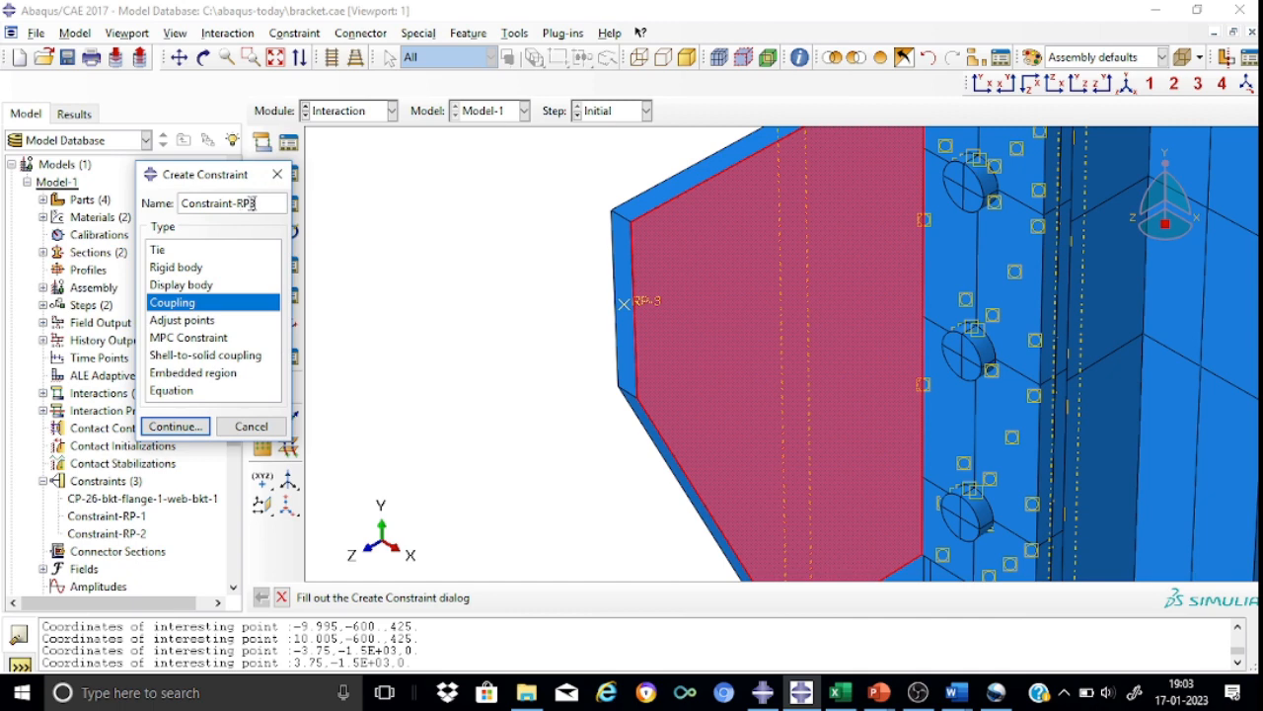
left_click(175, 431)
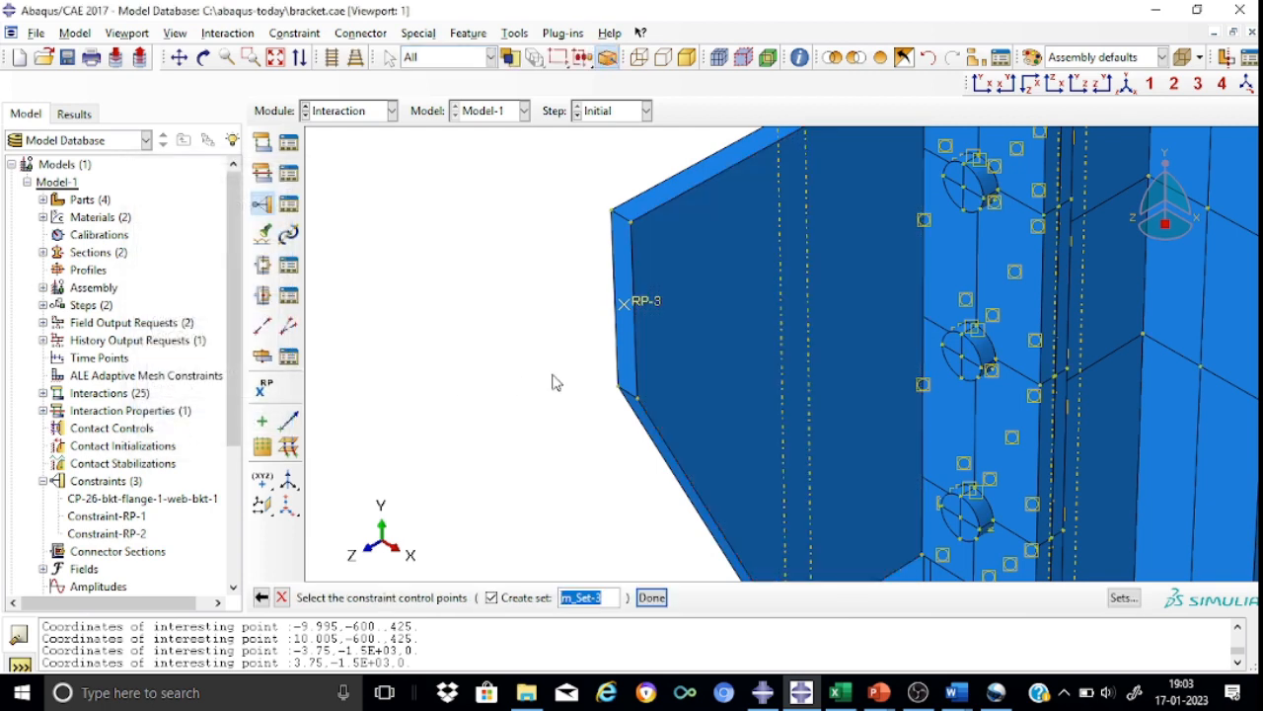
left_click(650, 306)
left_click(651, 597)
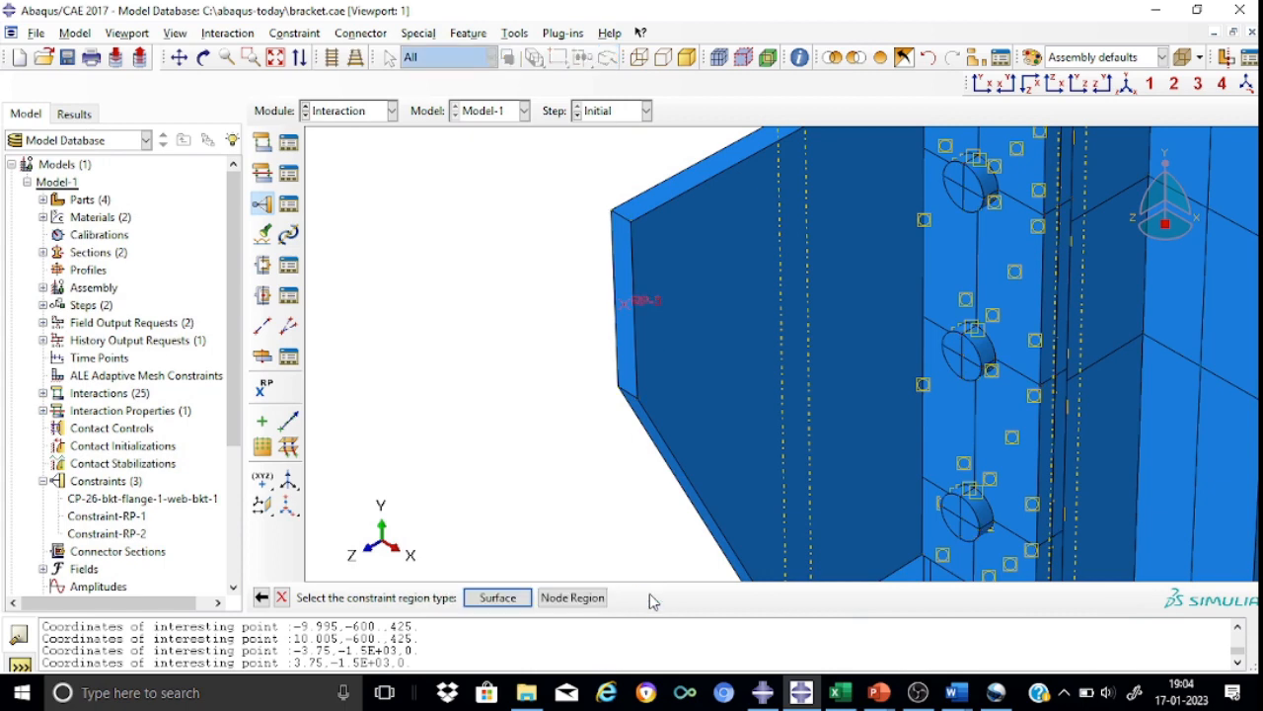
Step: Use the bracket's narrow outer end face as the coupling surface and create the kinematic coupling with all six degrees of freedom constrained
left_click(496, 602)
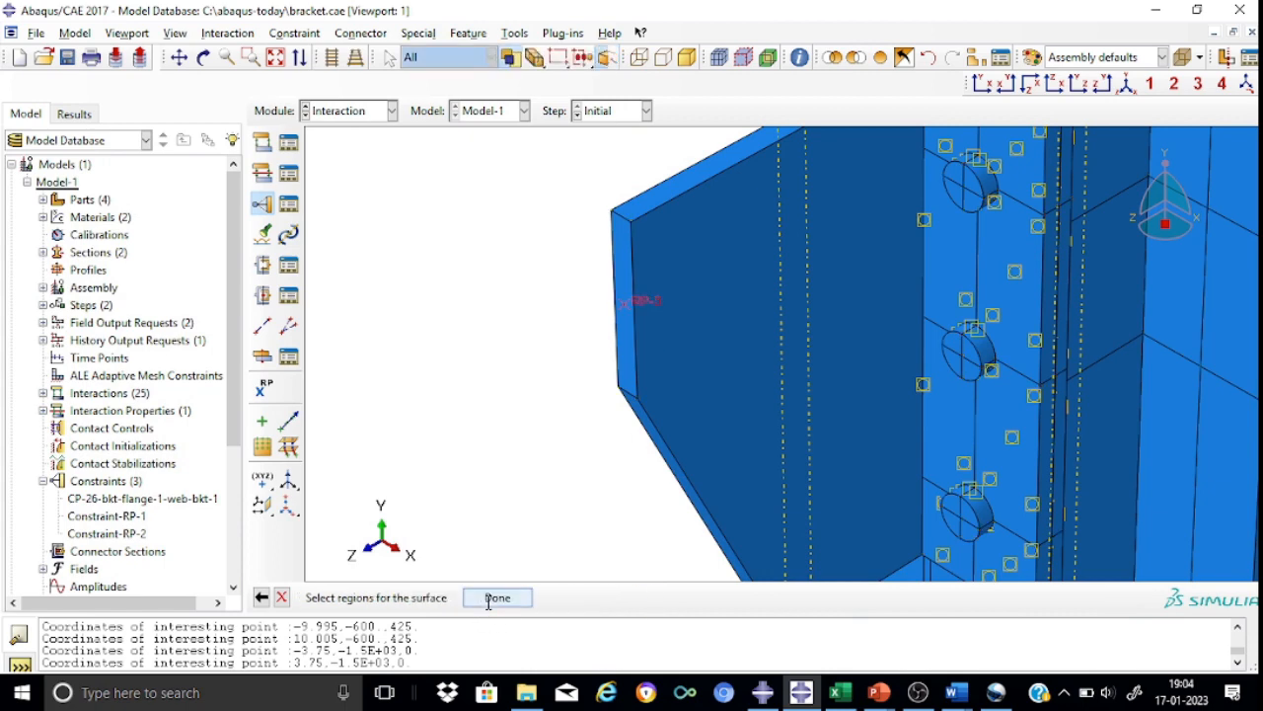
left_click(624, 333)
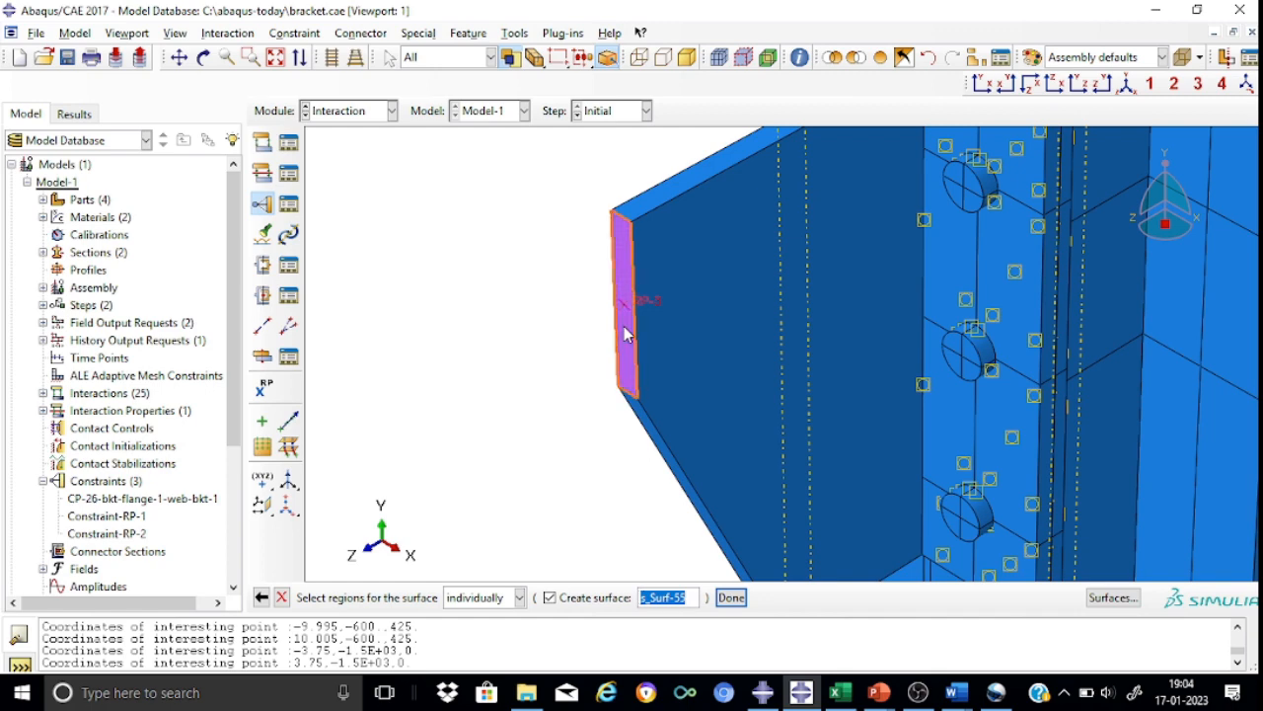
left_click(732, 601)
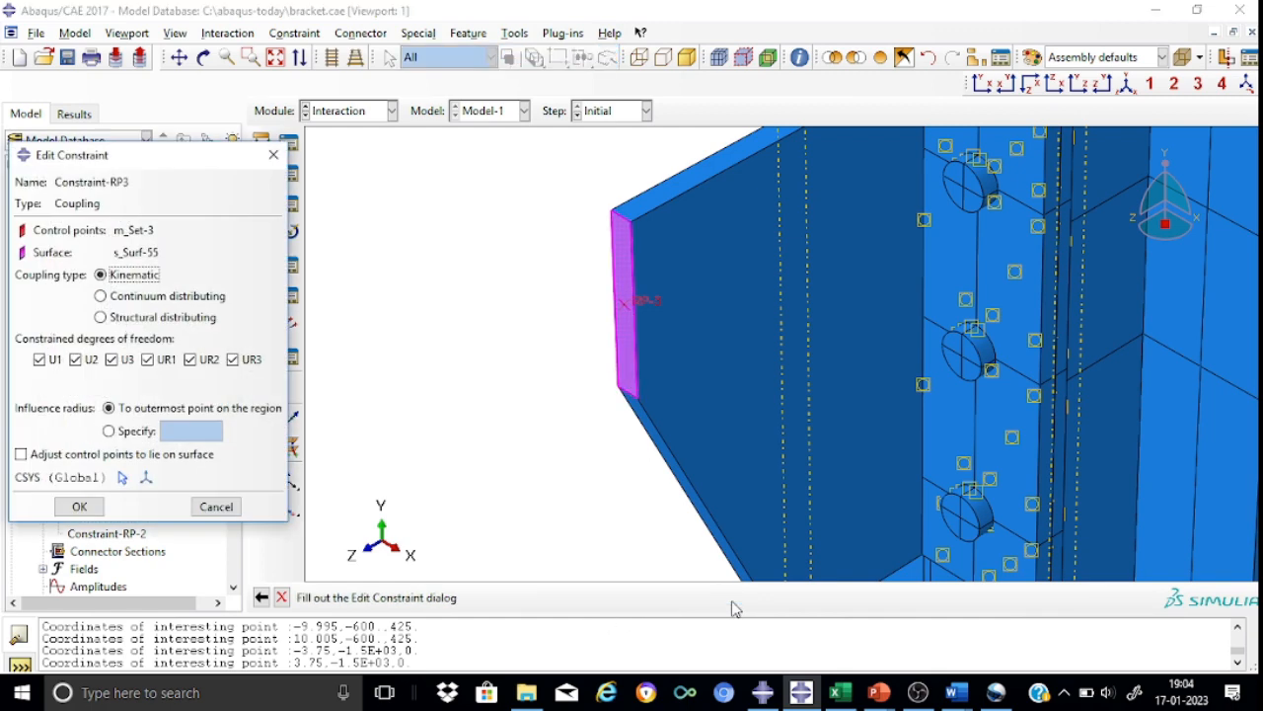
left_click(80, 508)
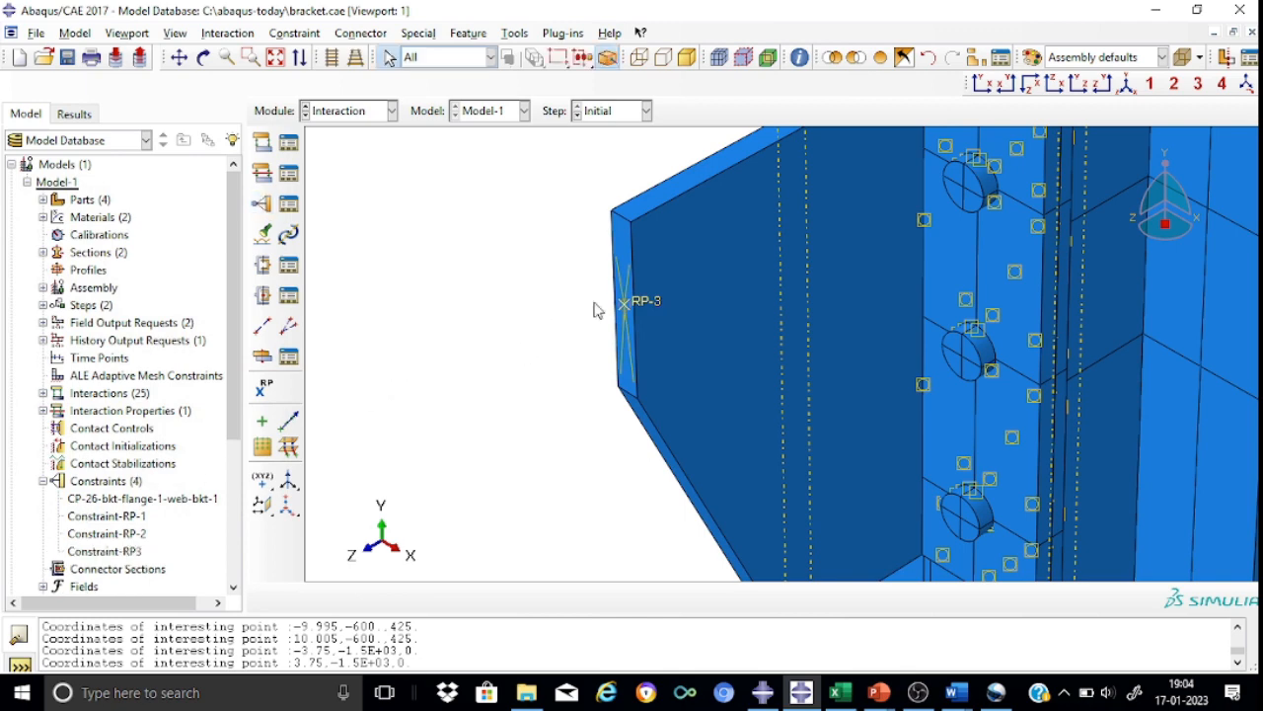
Step: In the Load module, start a Displacement/Rotation boundary condition named BC-bott in the Initial step, applied to RP-1 at the column's bottom end
left_click(1126, 83)
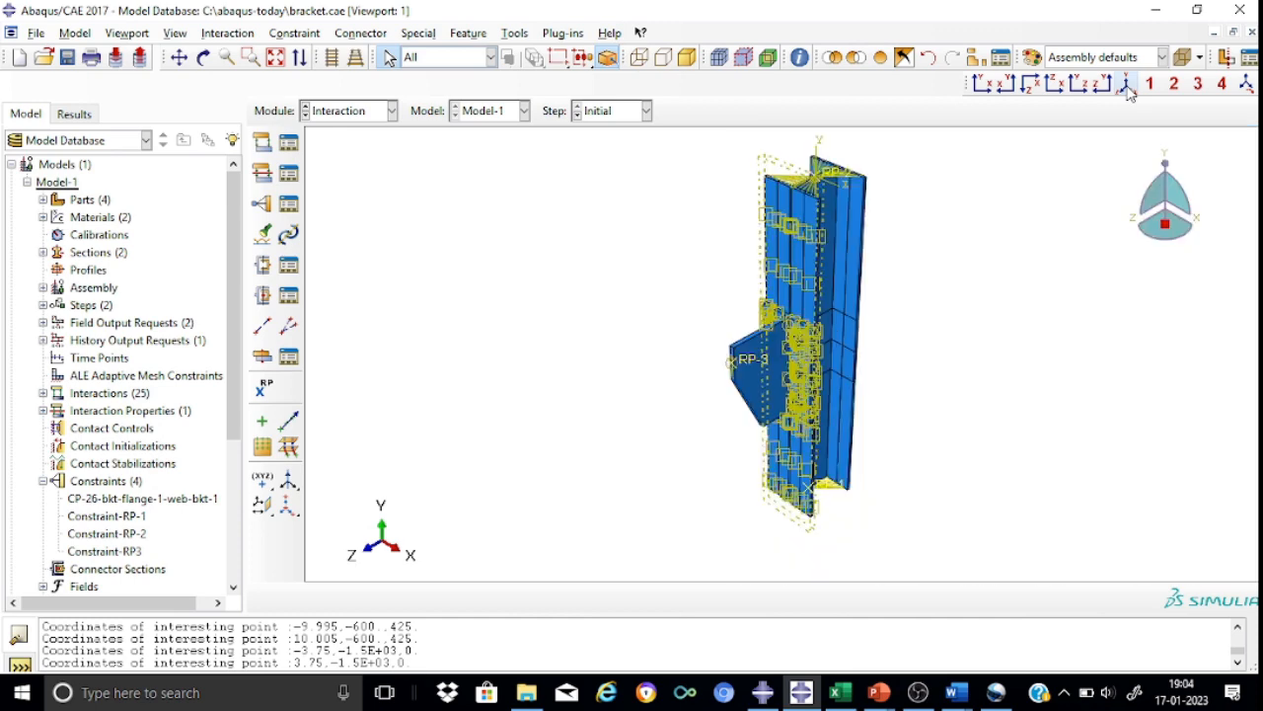
left_click(392, 111)
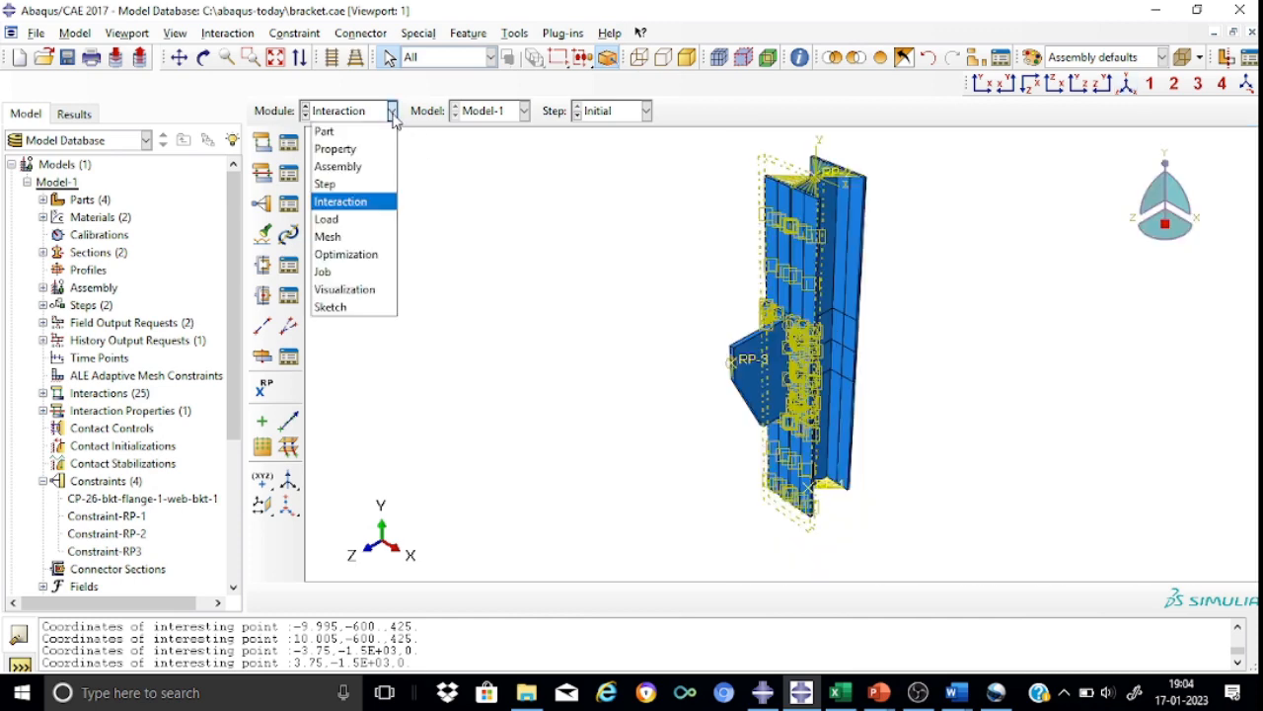
left_click(361, 221)
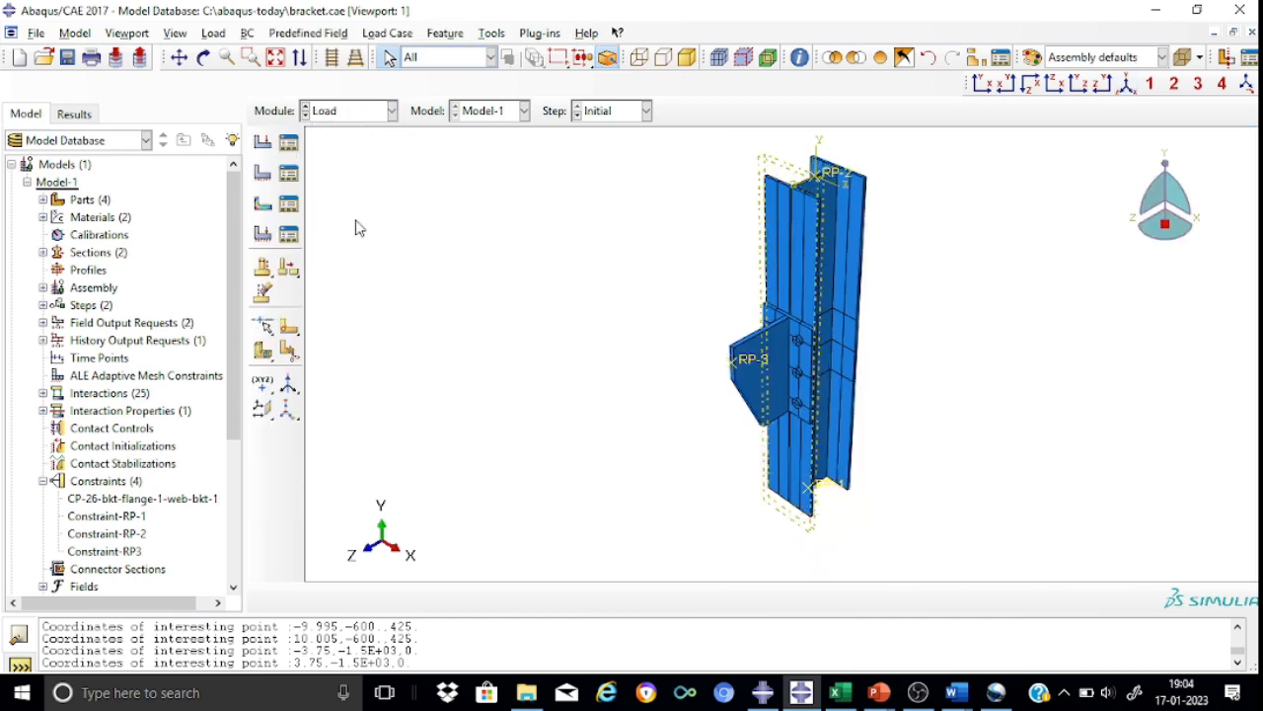
left_click(264, 175)
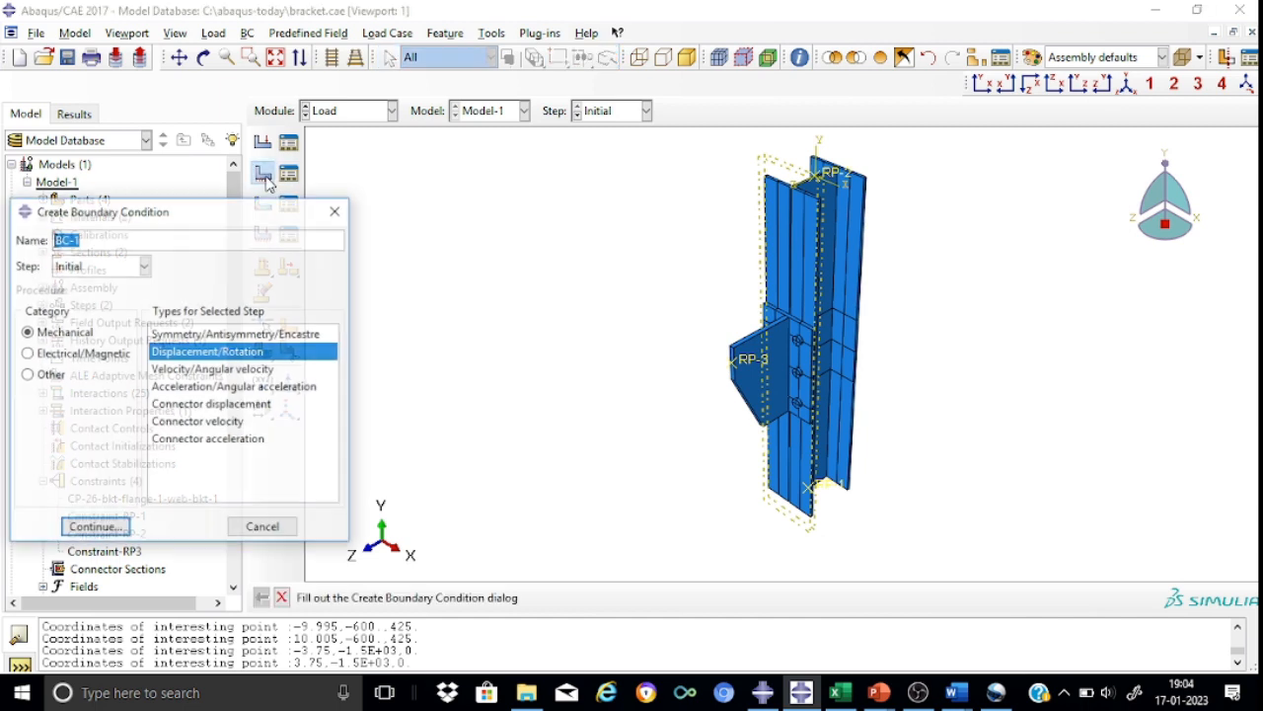
left_click(90, 238)
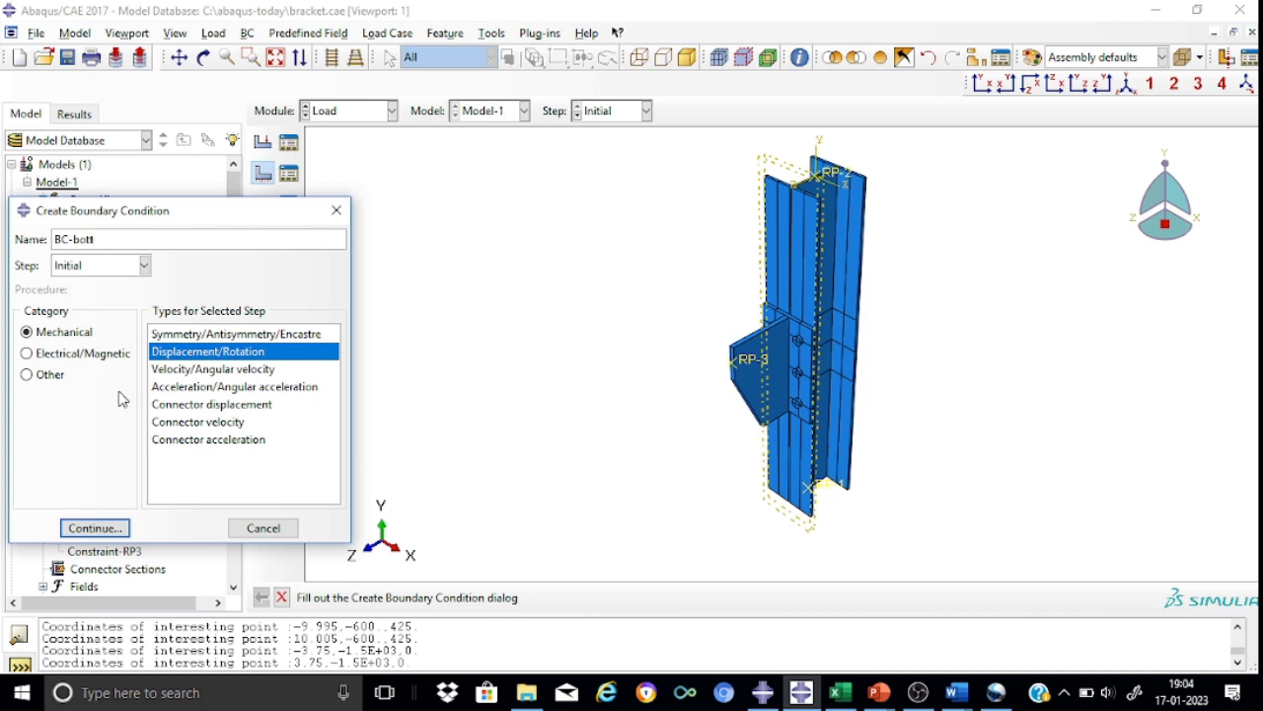
left_click(94, 528)
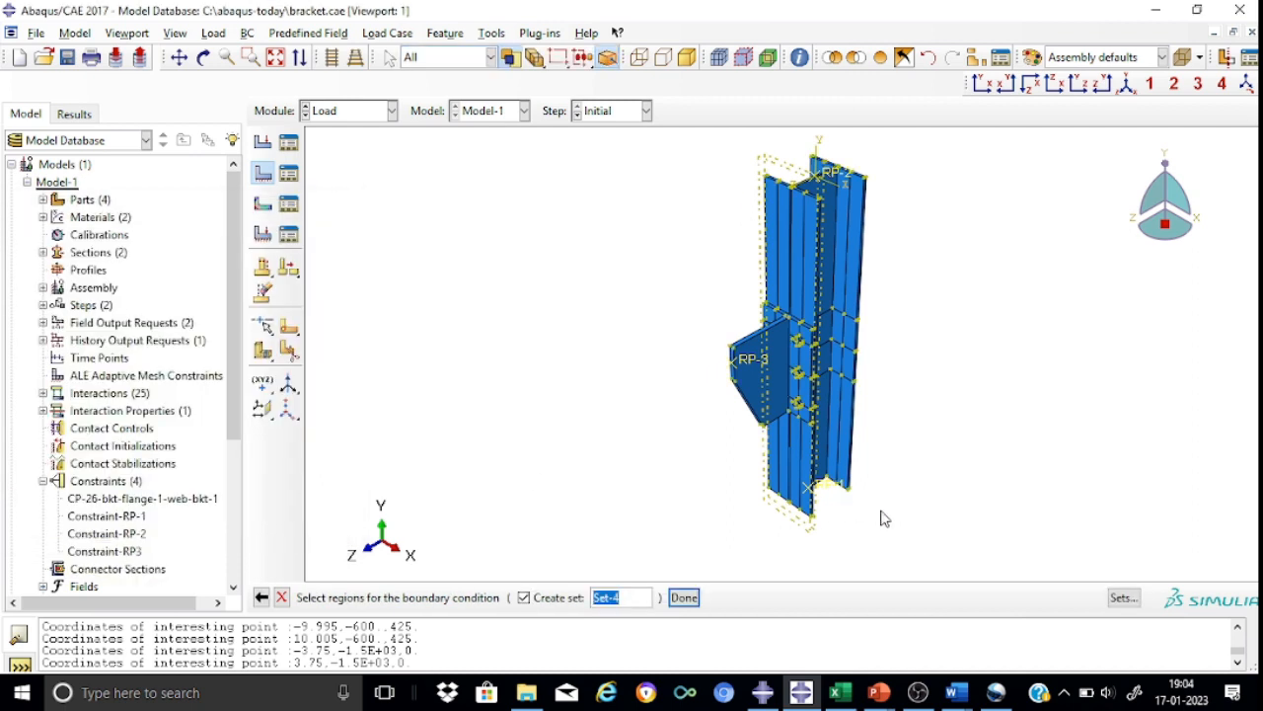
scroll(884, 518, "up", 2)
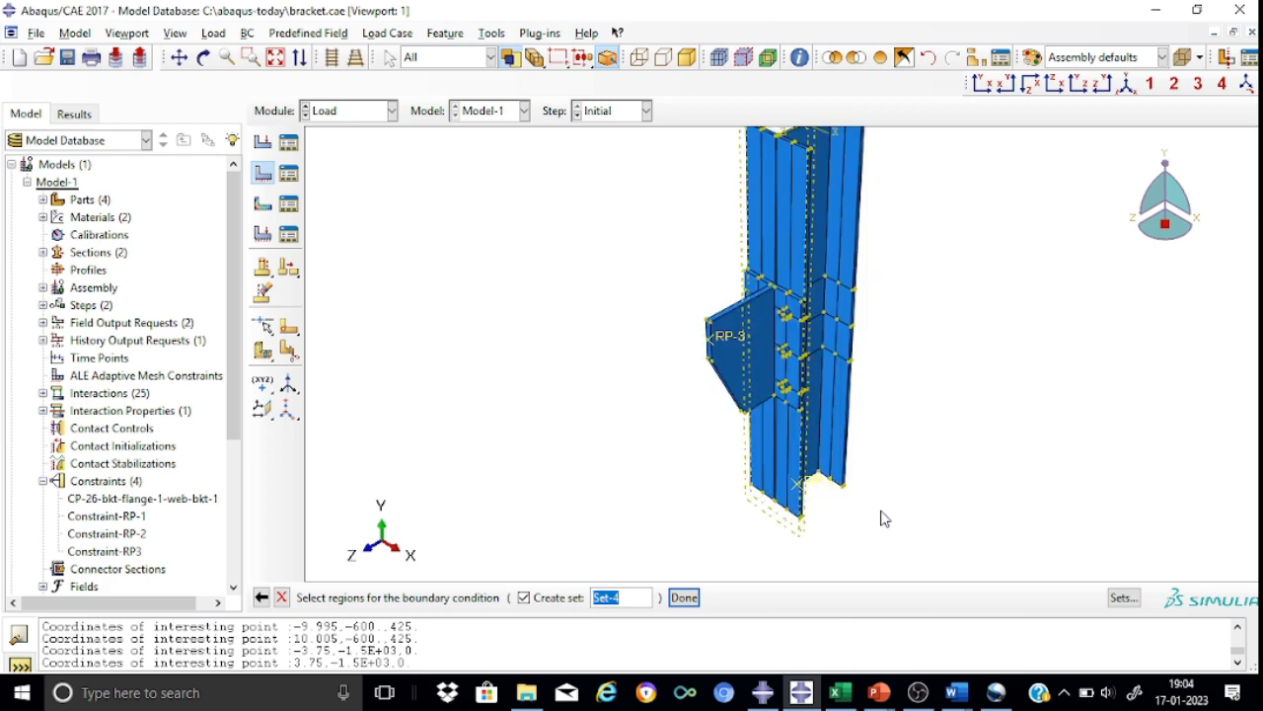
scroll(883, 518, "up", 2)
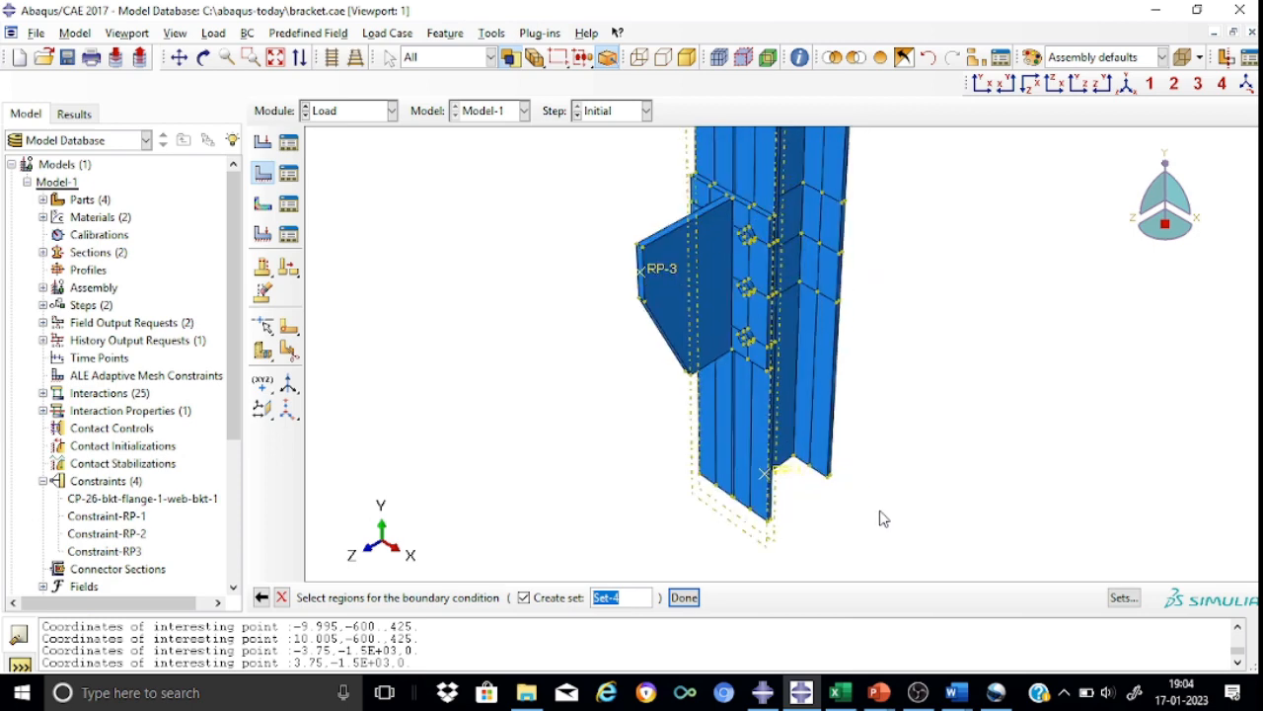
left_click(787, 473)
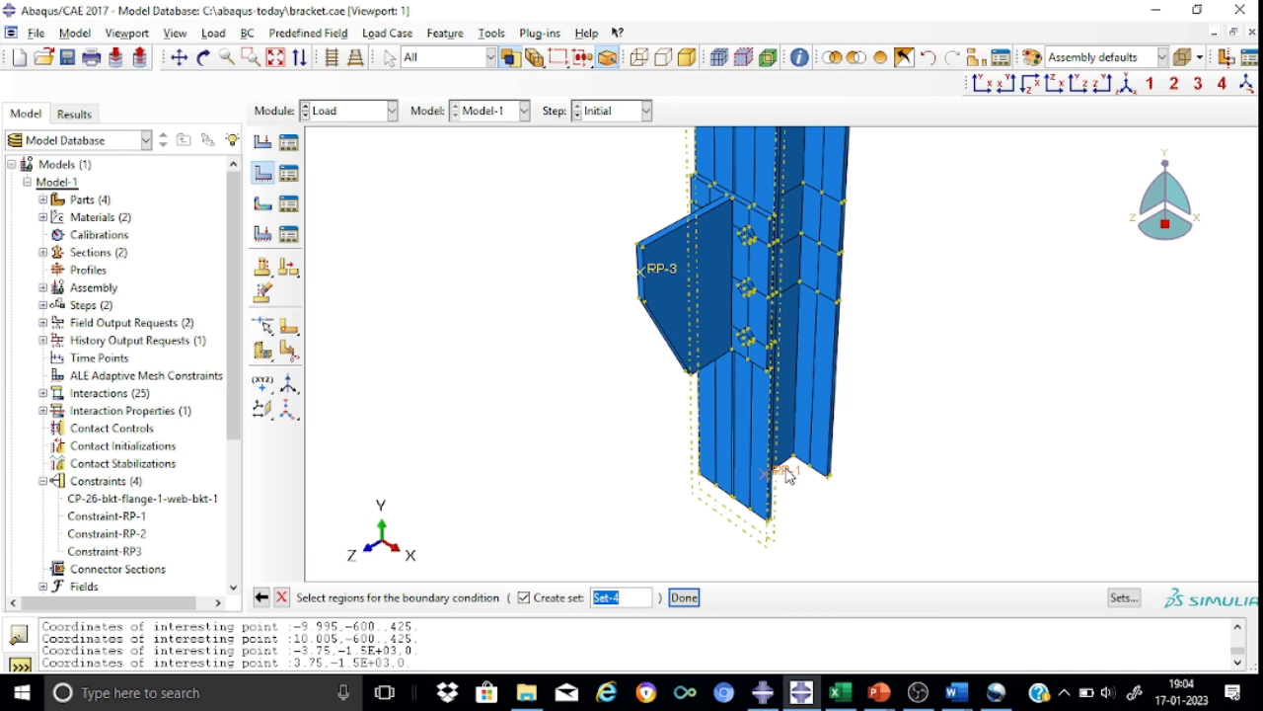
left_click(684, 597)
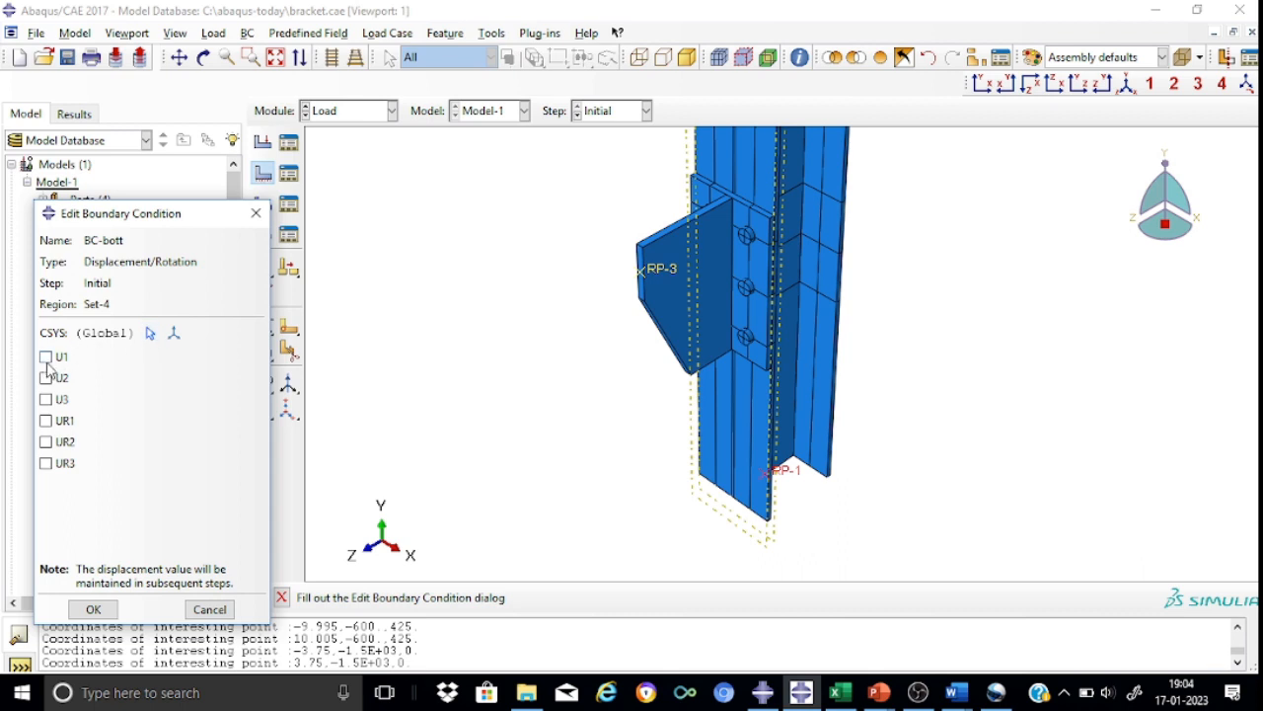
Step: Constrain U1, U2 and U3 for BC-bott, leaving the rotations free, and create the boundary condition
left_click(45, 358)
left_click(46, 358)
left_click(46, 378)
left_click(47, 399)
left_click(46, 357)
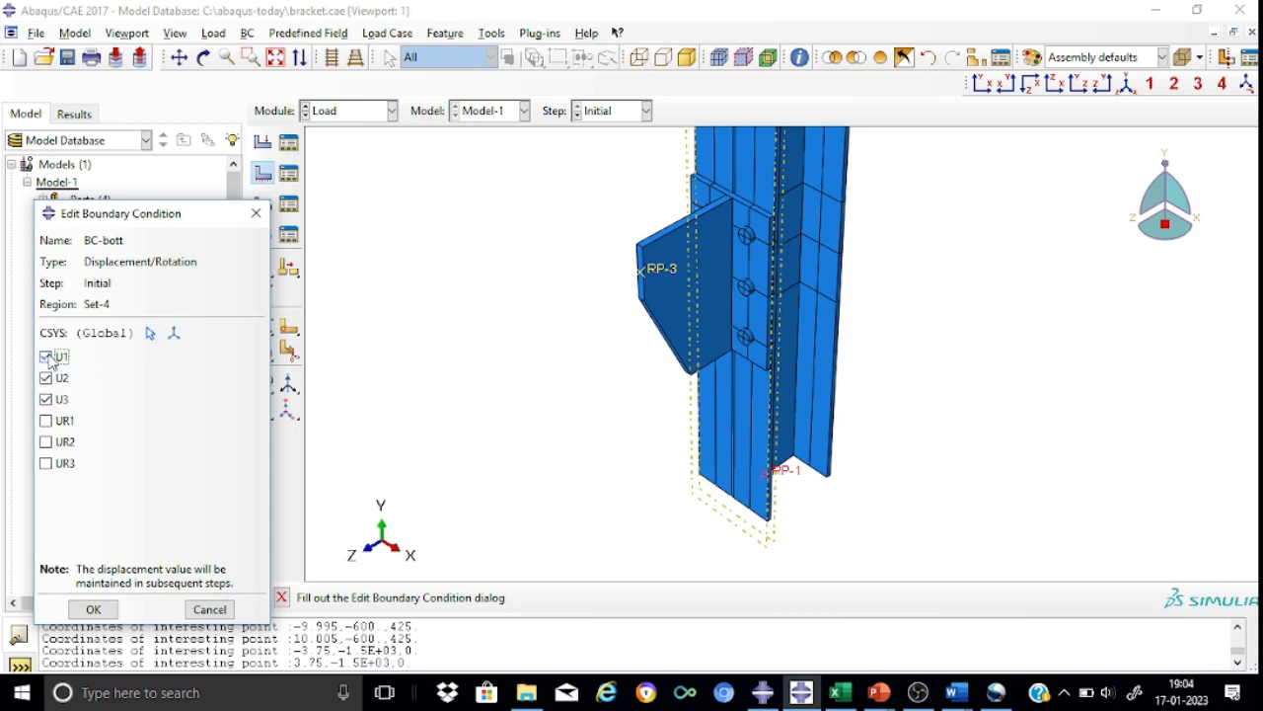
left_click(94, 610)
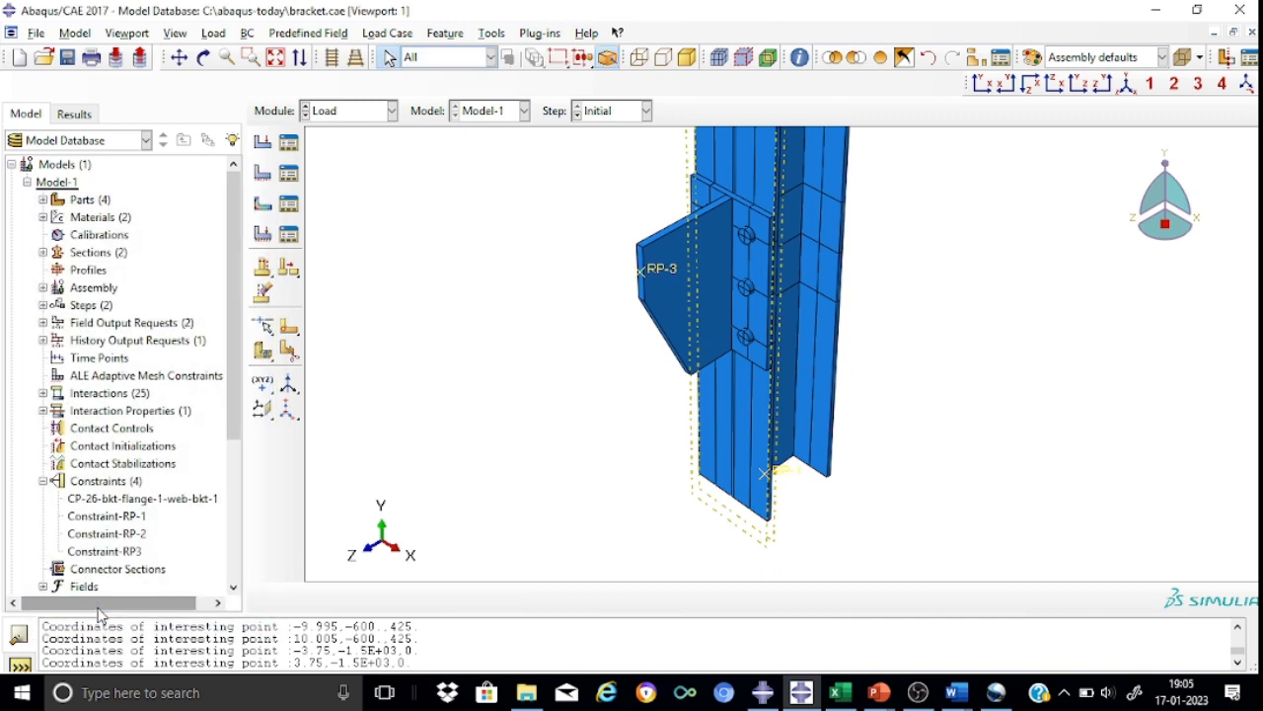
Step: Start a Displacement/Rotation boundary condition named BC-top in the Initial step, applied to RP-2 at the column's top end
left_click(288, 173)
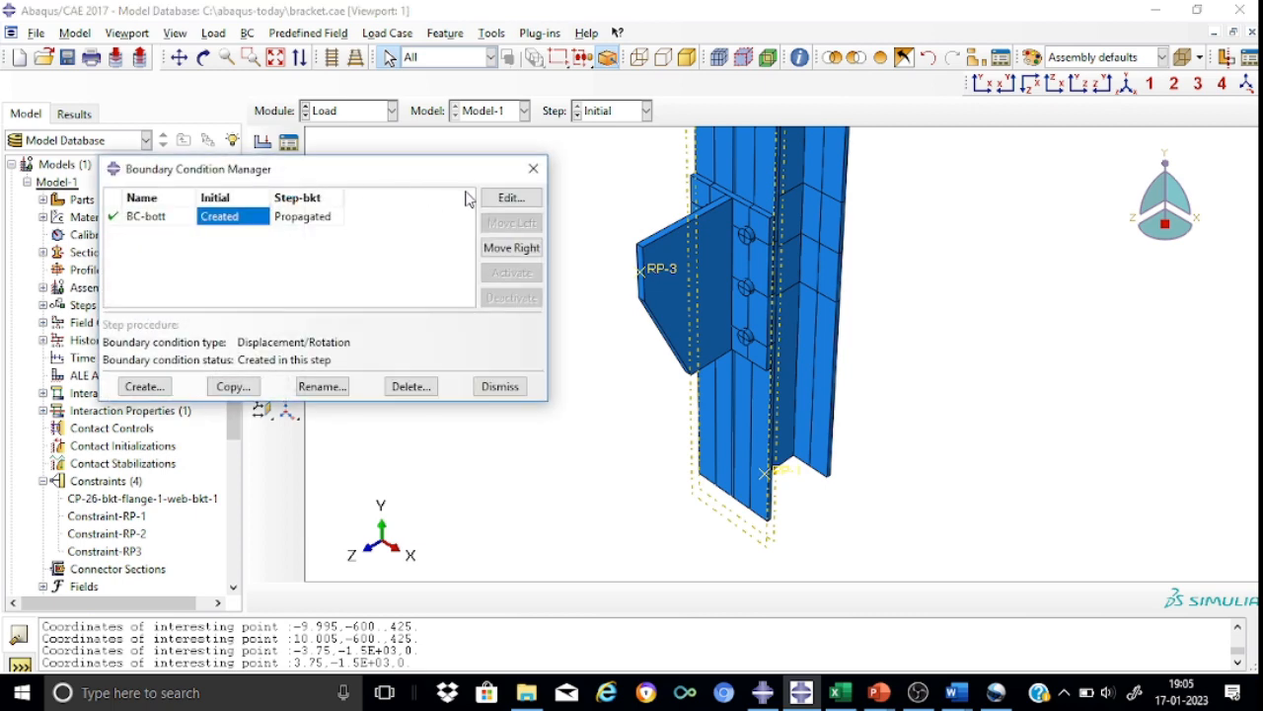
left_click(163, 386)
left_click(84, 237)
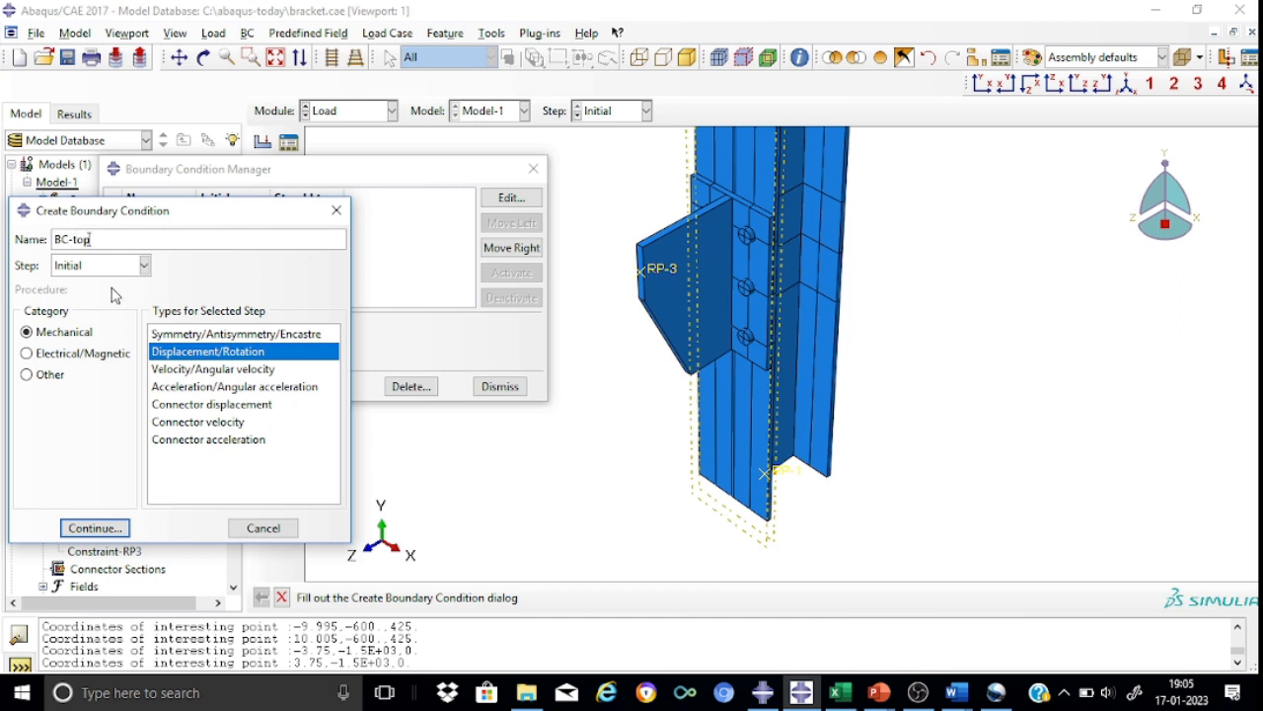
left_click(92, 528)
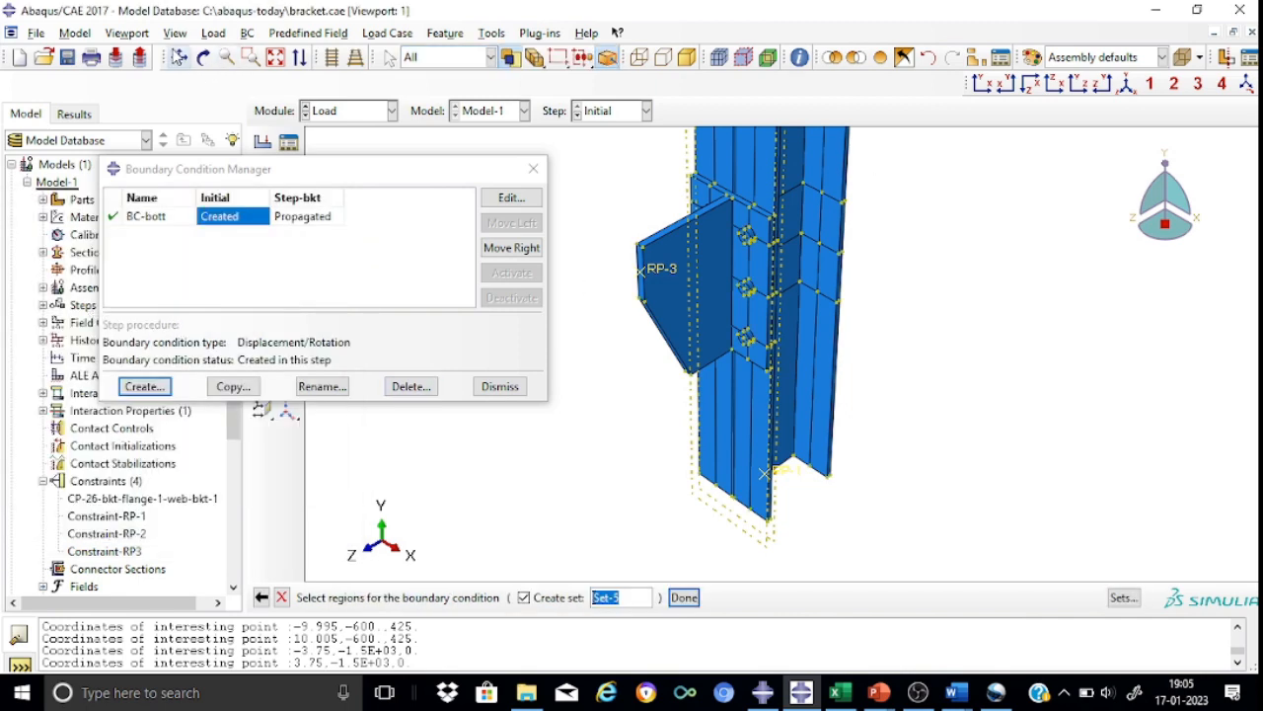
left_click(178, 57)
left_click_drag(966, 188, 976, 446)
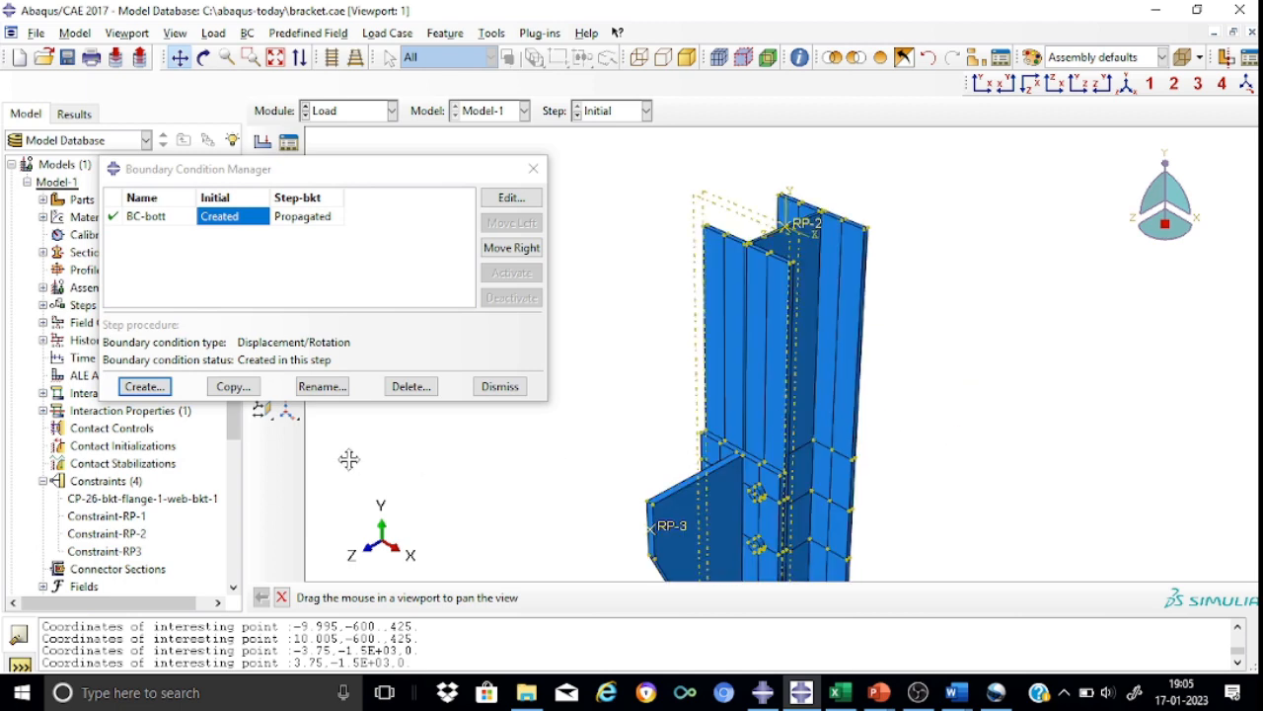
left_click(281, 597)
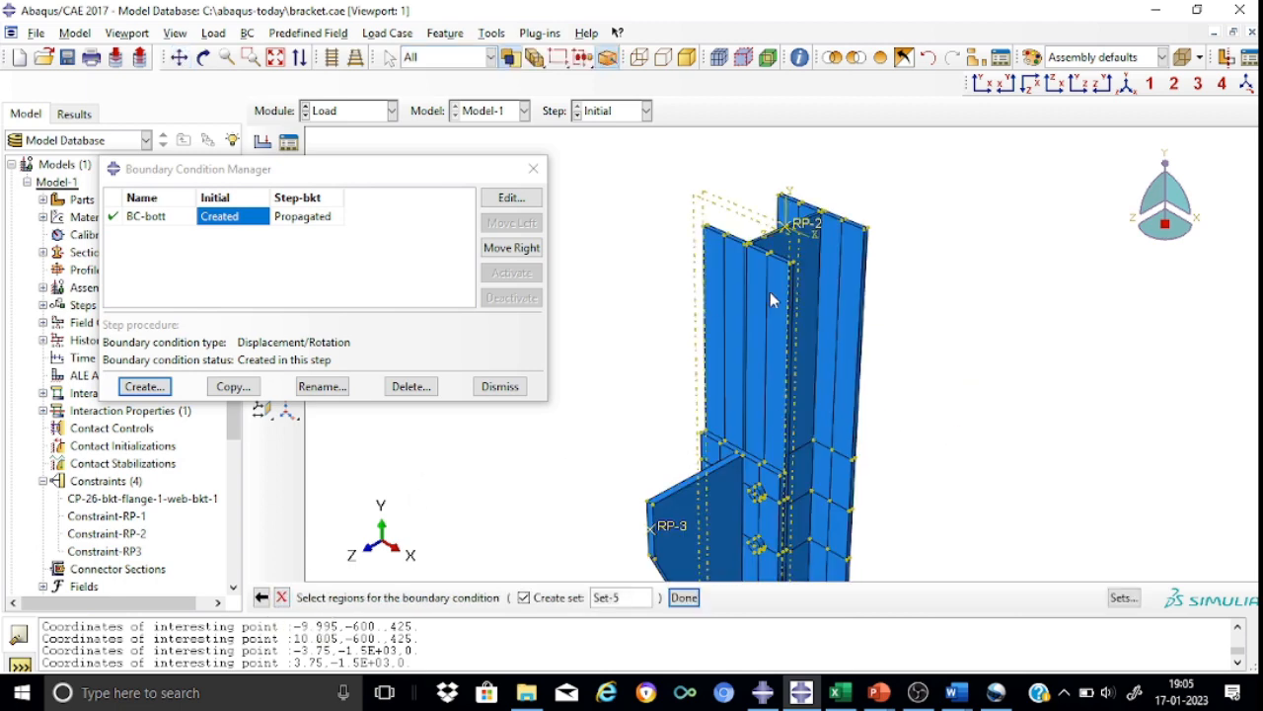
left_click(813, 231)
left_click(684, 597)
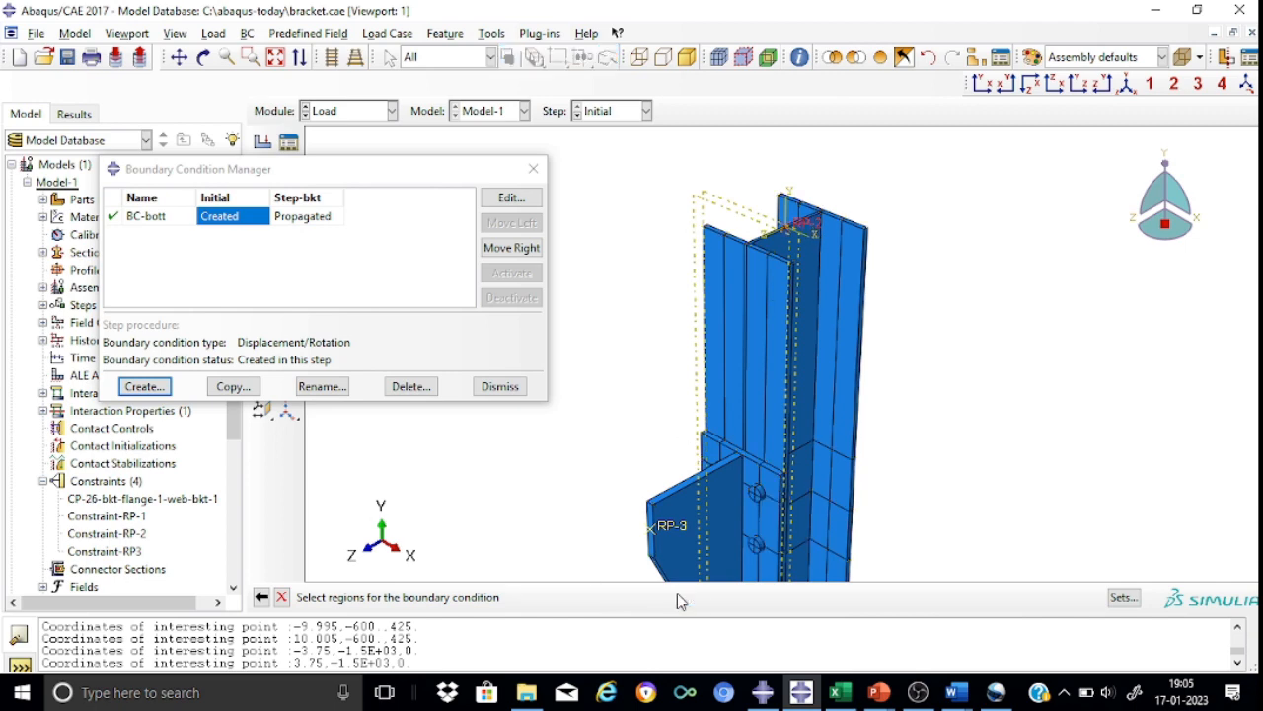
Step: Constrain U1, U2 and U3 for BC-top, create the boundary condition and close the boundary condition manager
left_click(49, 358)
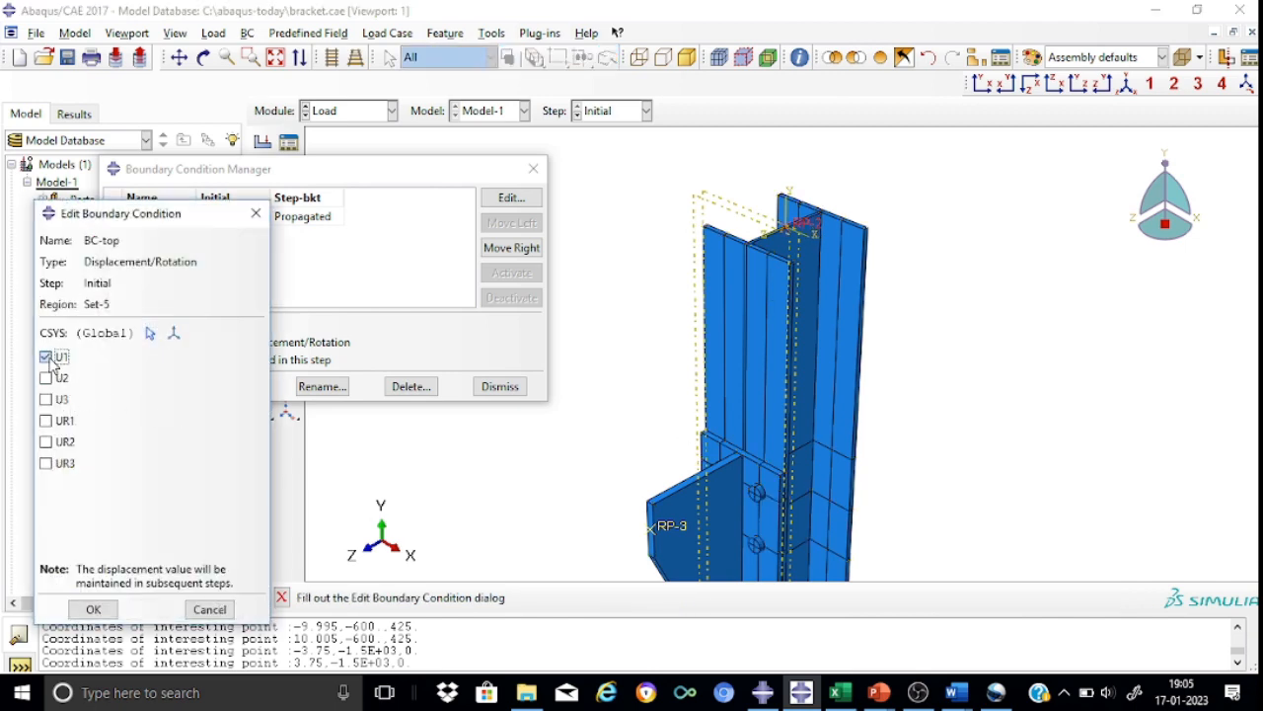
left_click(49, 379)
left_click(48, 401)
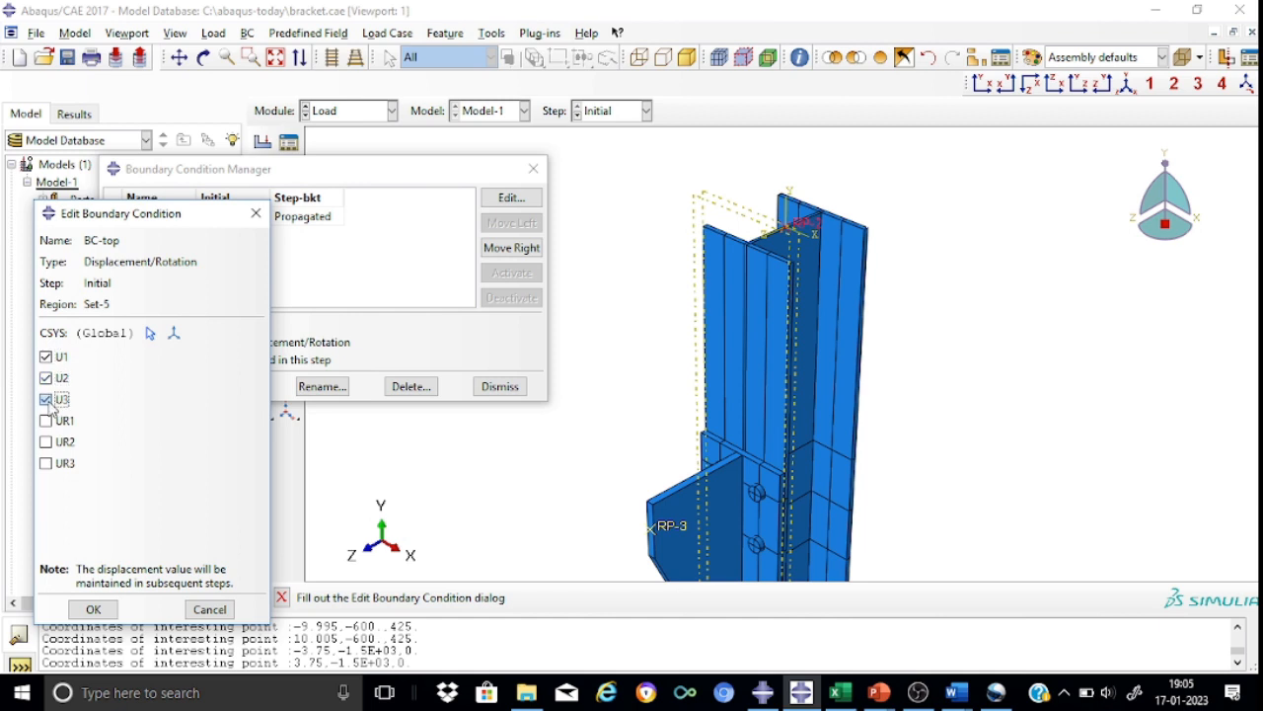
left_click(99, 609)
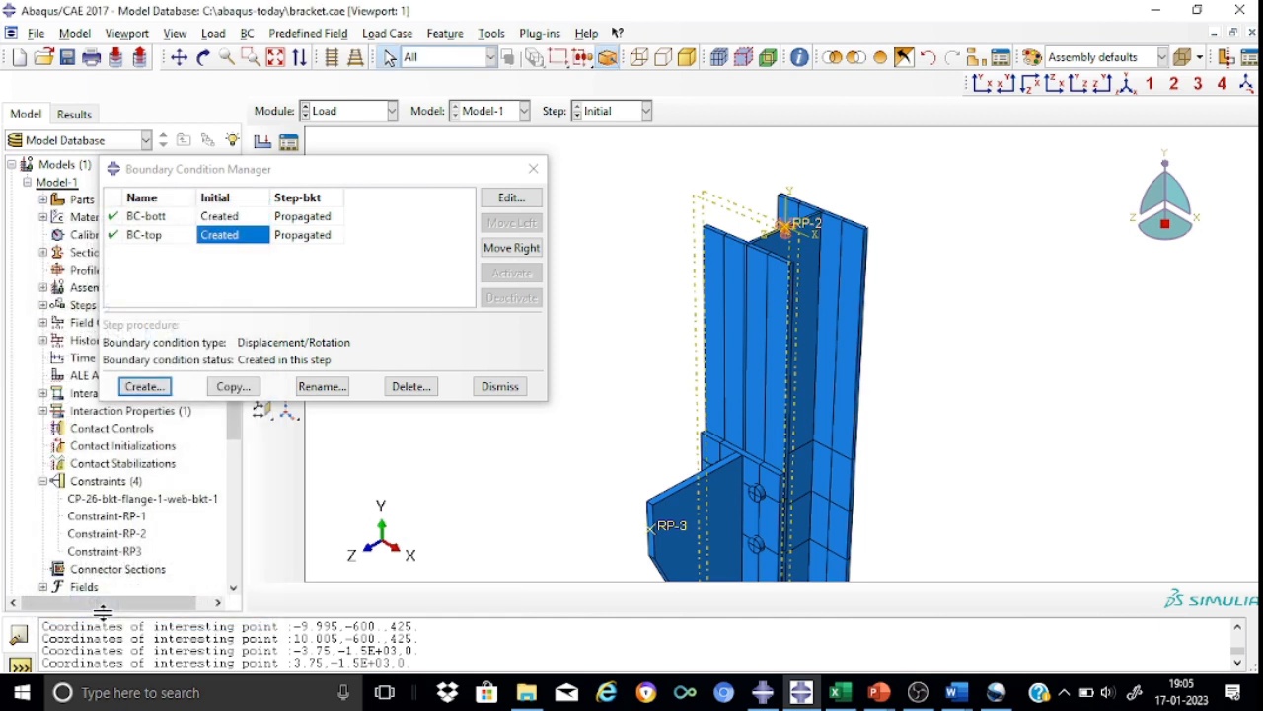
left_click(535, 167)
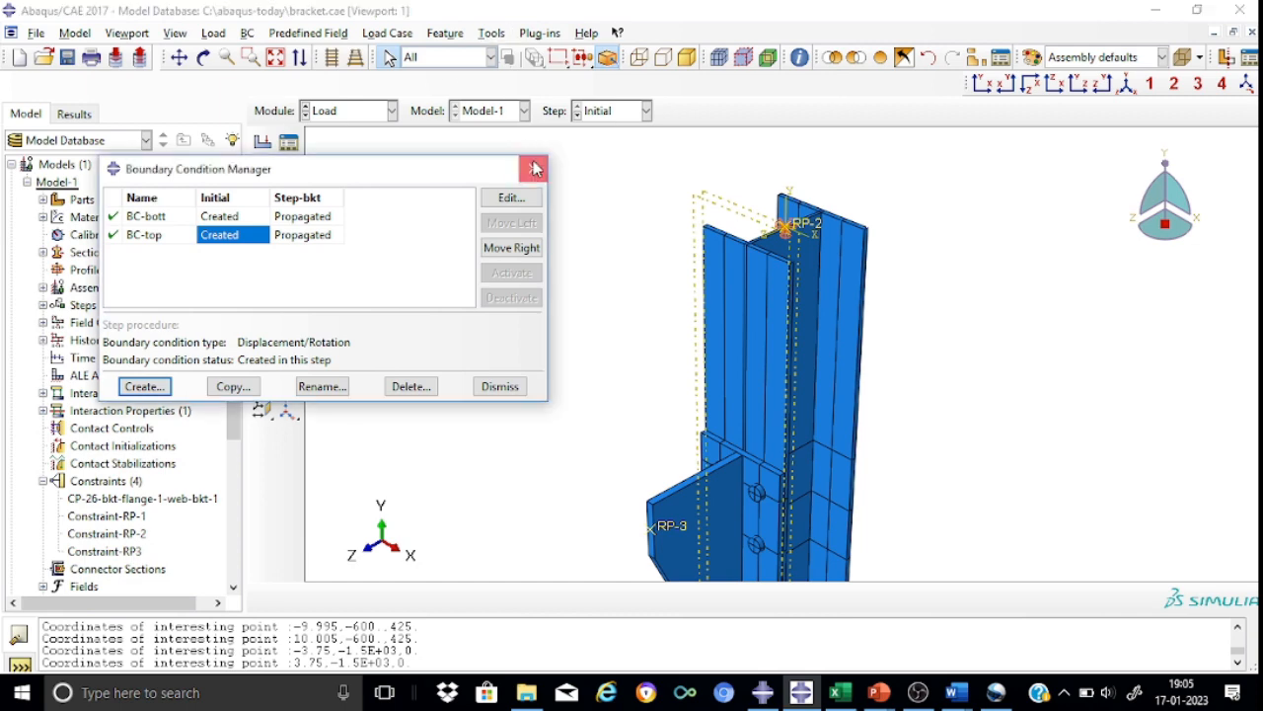
Step: Start a Displacement/Rotation boundary condition named BC-bkt in the Initial step
left_click(180, 57)
left_click_drag(870, 397, 879, 272)
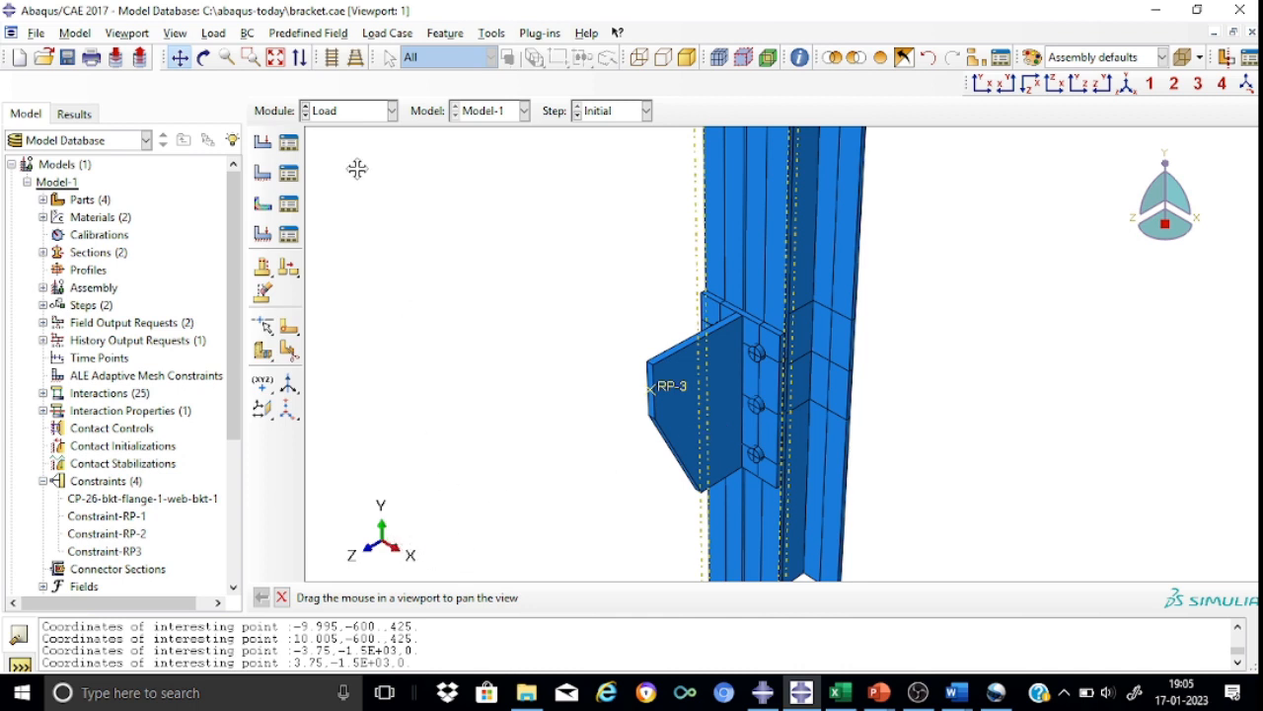
left_click(289, 175)
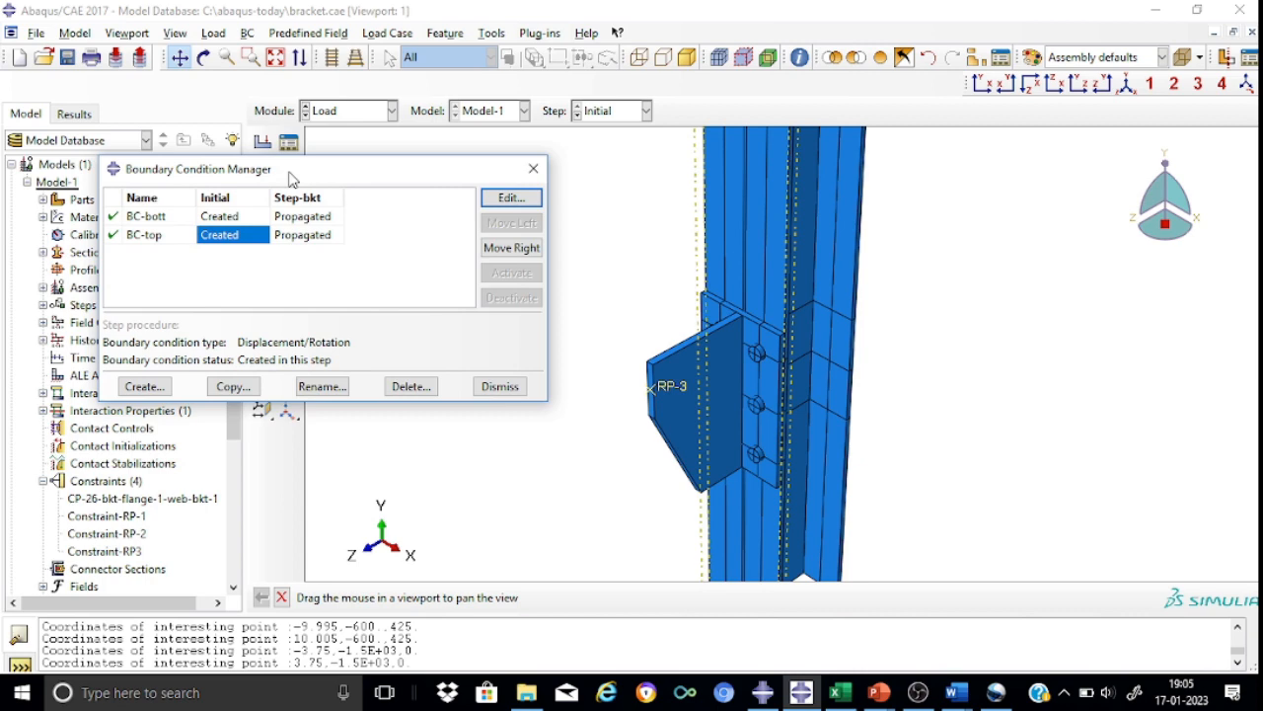
left_click(154, 387)
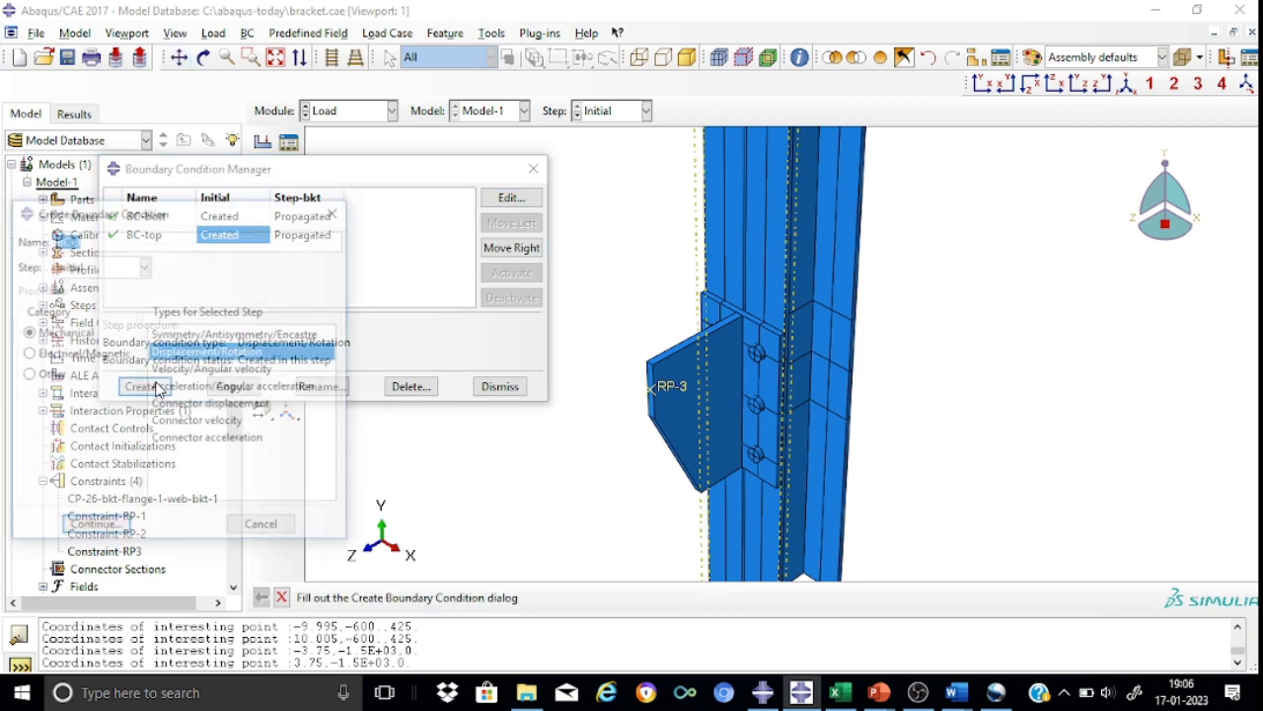
left_click(115, 245)
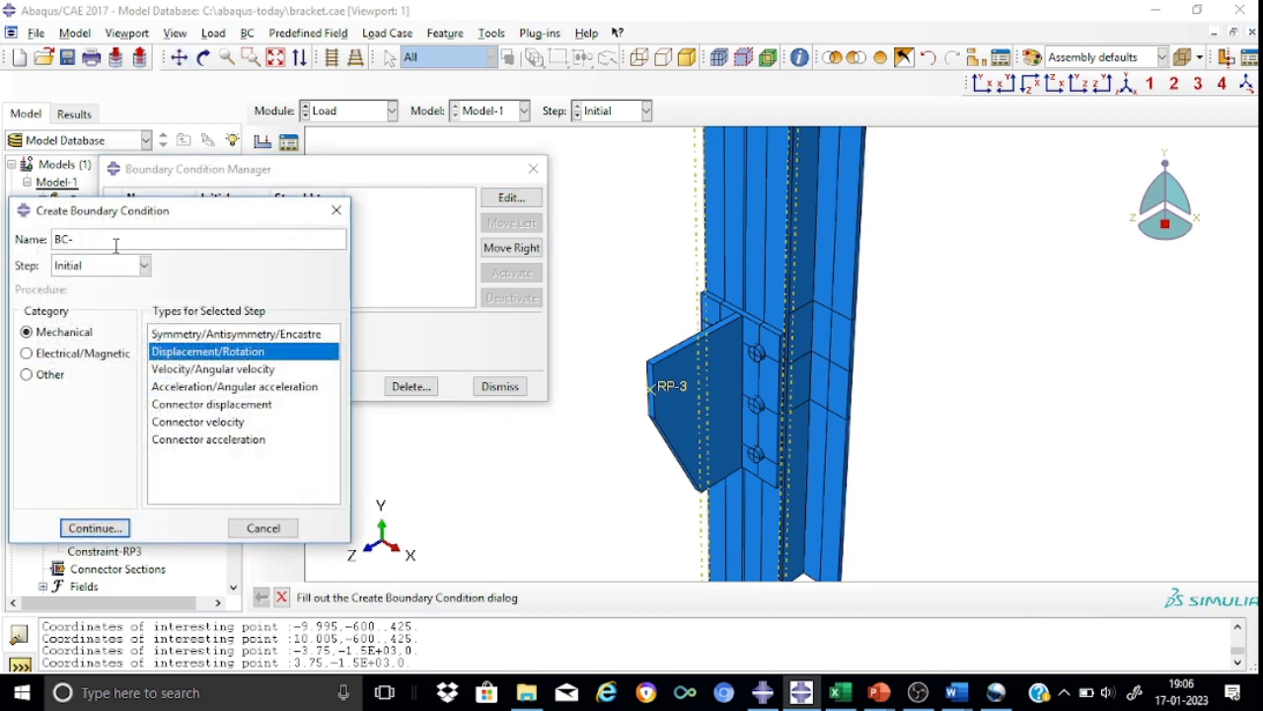
type("bkt")
left_click(93, 528)
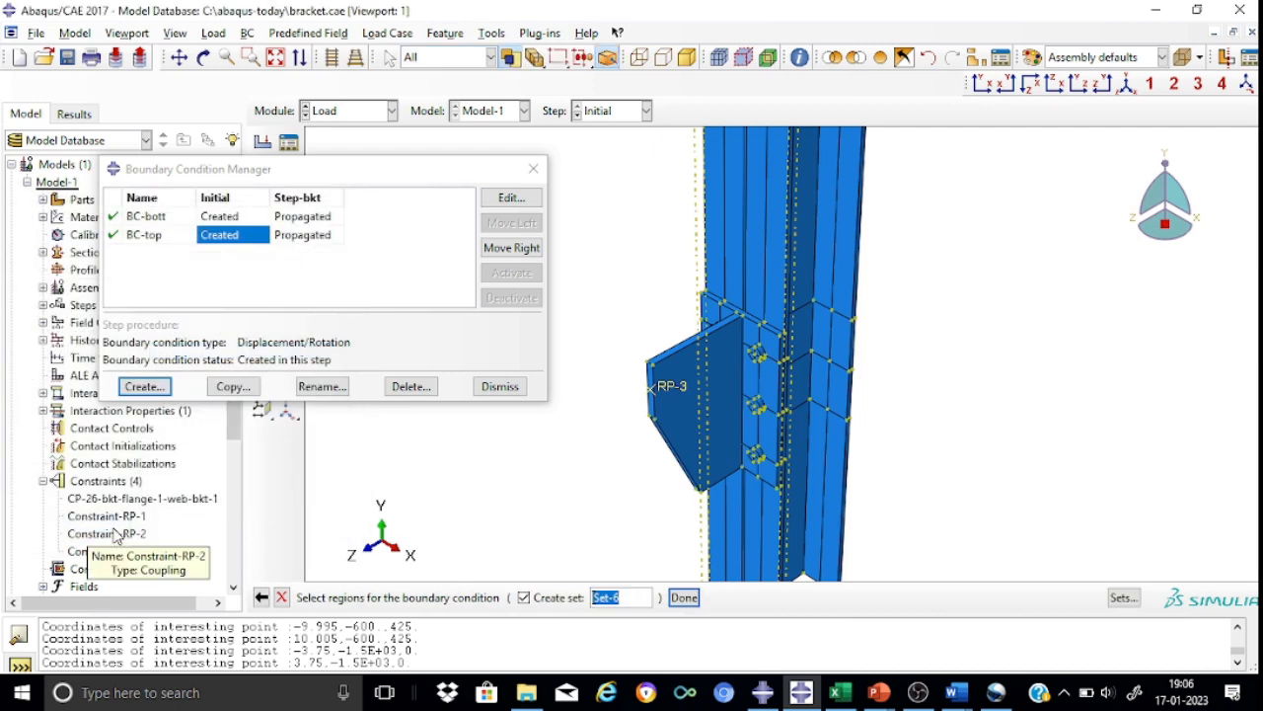
Step: Apply BC-bkt to the side face of the bracket's projecting plate, constrain only U1, create it and close the boundary condition manager
left_click(693, 412)
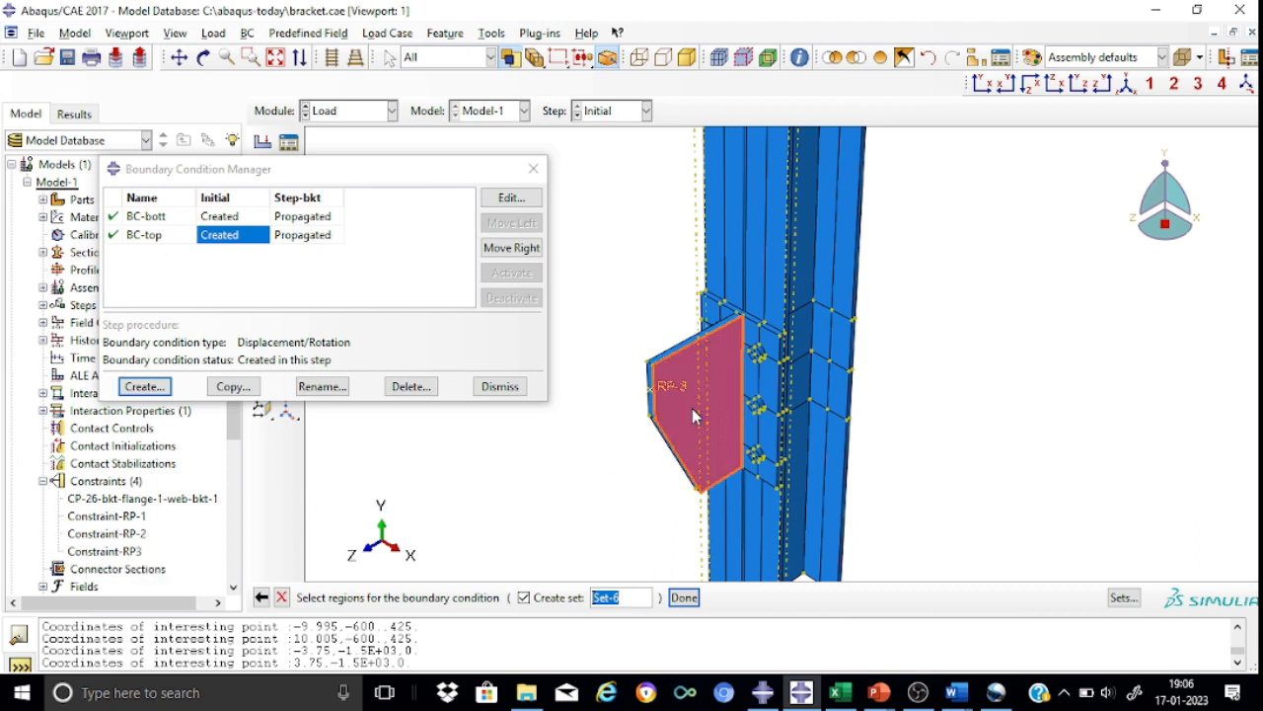
left_click(685, 598)
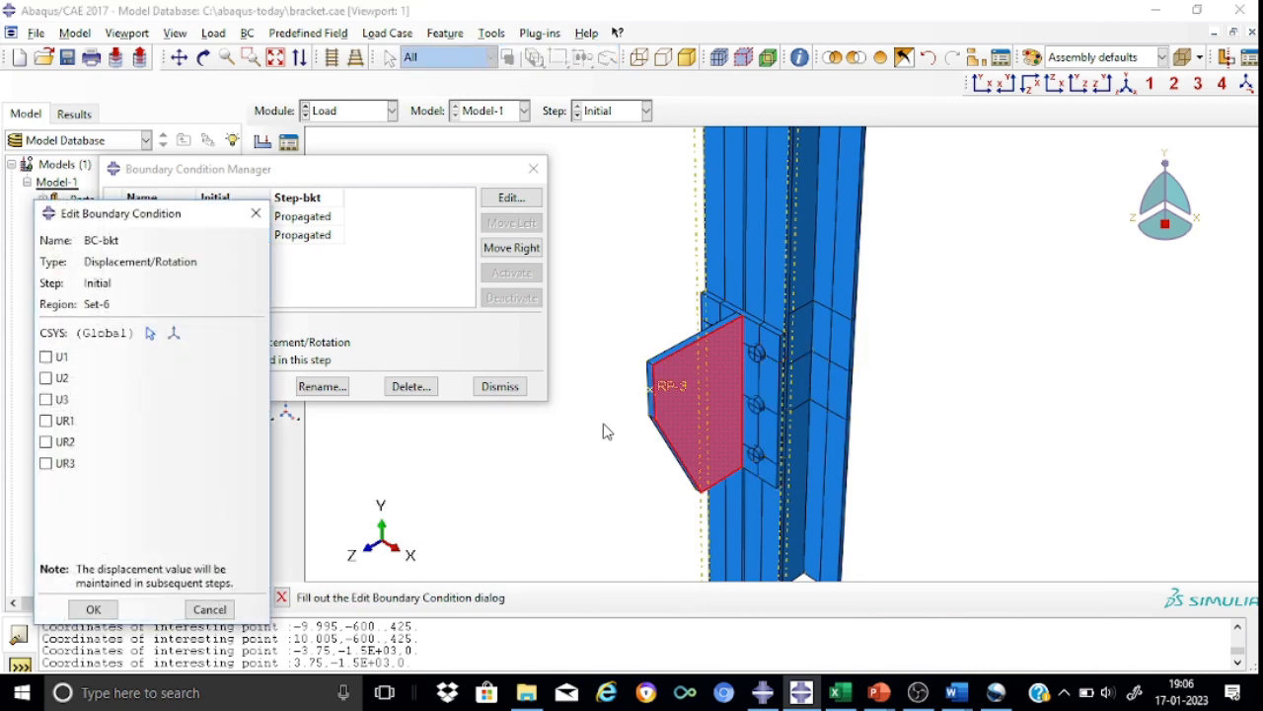
left_click(47, 358)
left_click(96, 609)
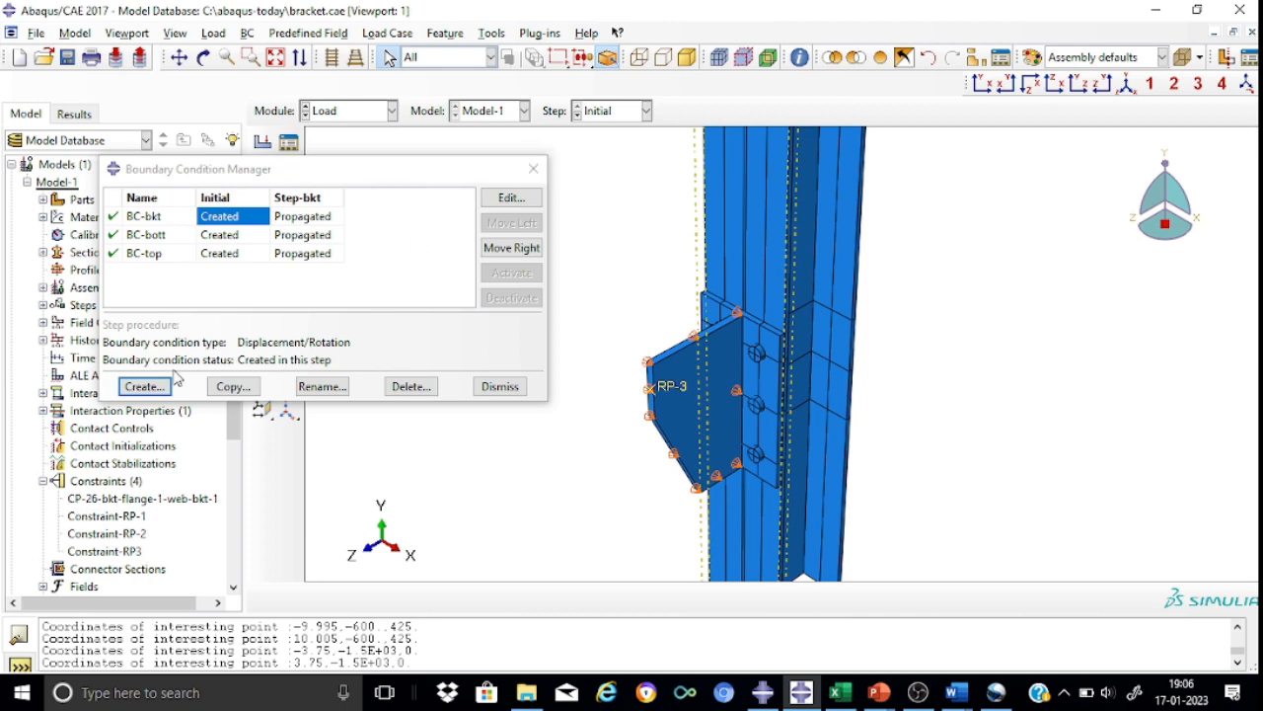
left_click(538, 171)
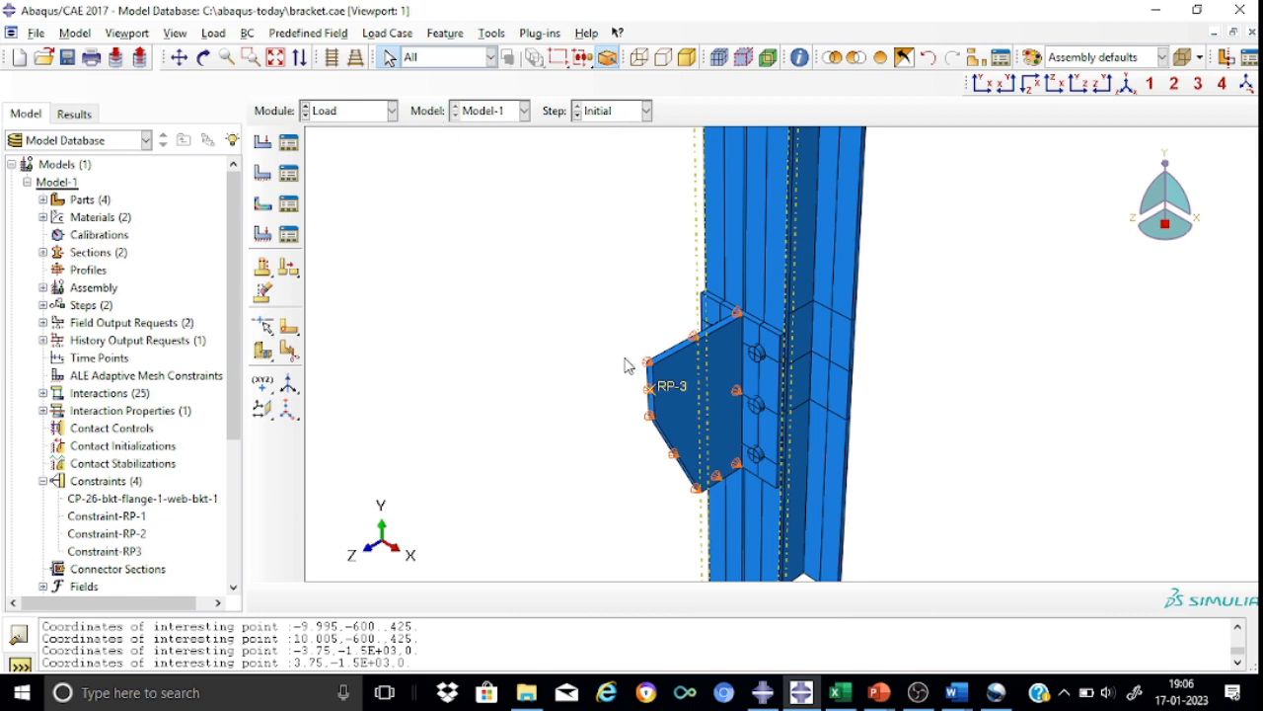
Step: Start a mechanical Concentrated force load named Load-bkt in Step-bkt
left_click(262, 142)
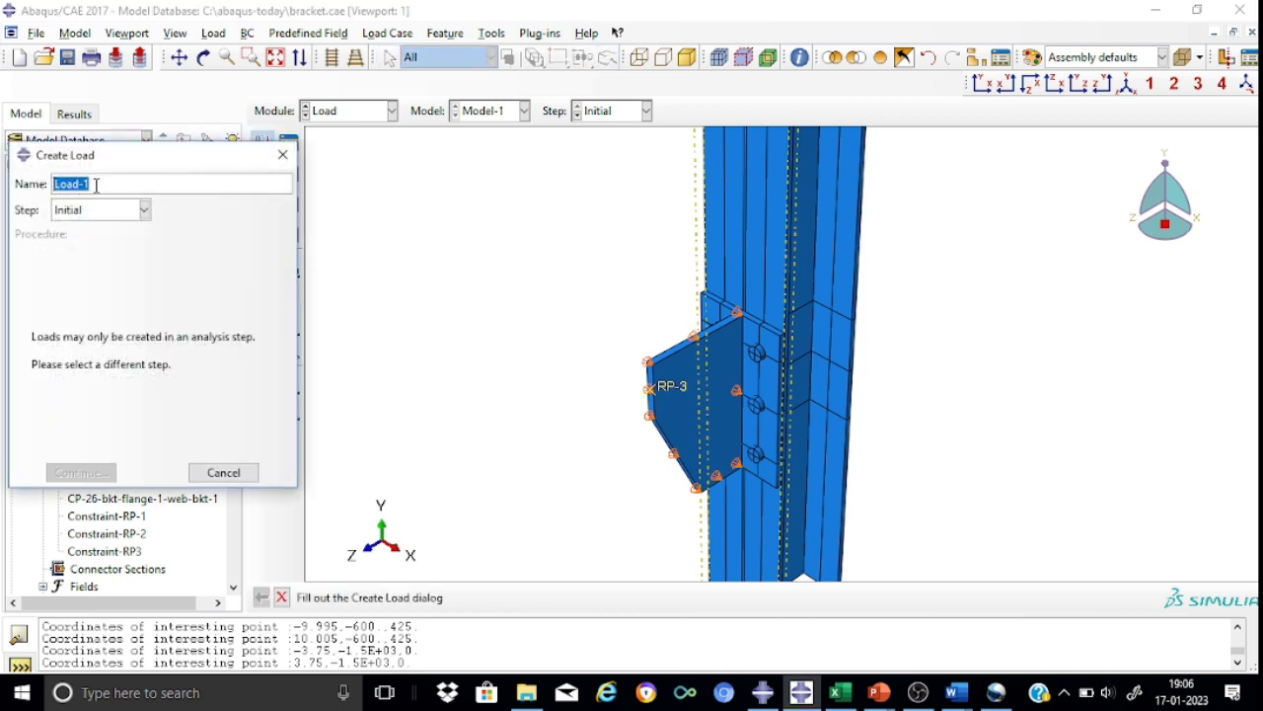
left_click(95, 185)
key("BackSpace")
type("bkt")
left_click(144, 209)
left_click(117, 250)
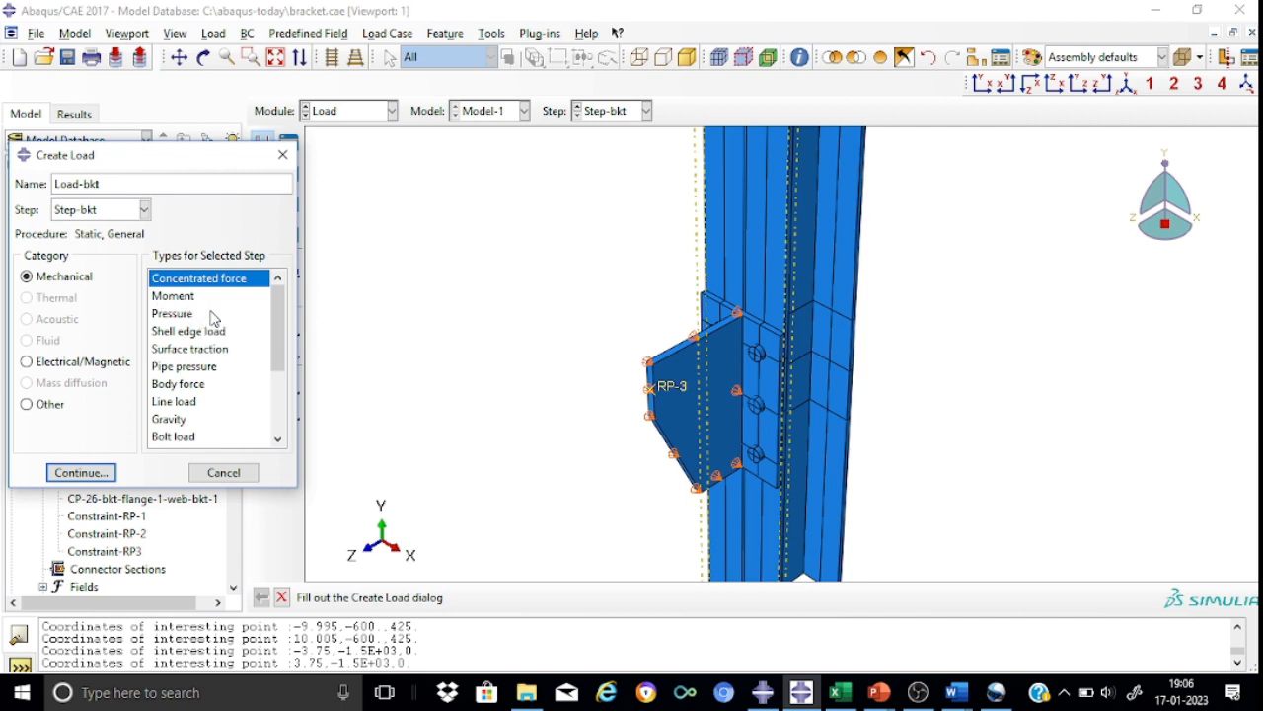
left_click(82, 471)
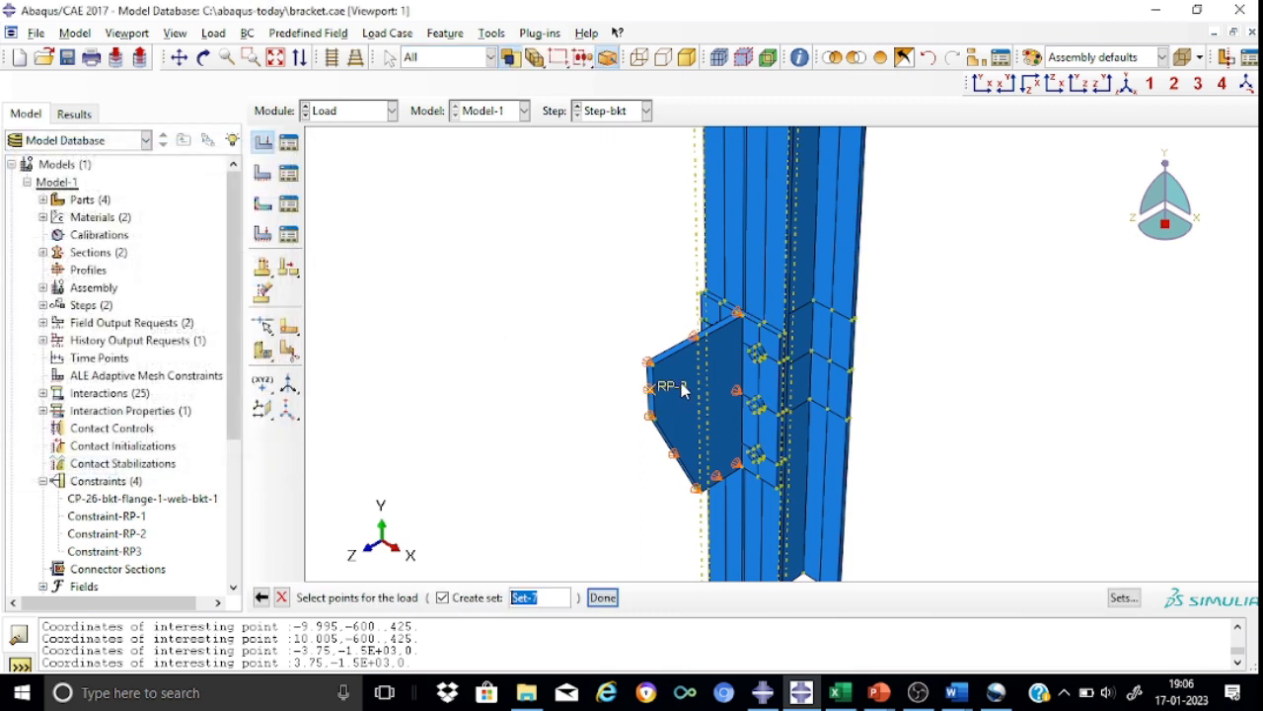
Step: Apply Load-bkt at RP-3 on the bracket's free edge with CF2 set to -200000 and create the load
left_click(679, 389)
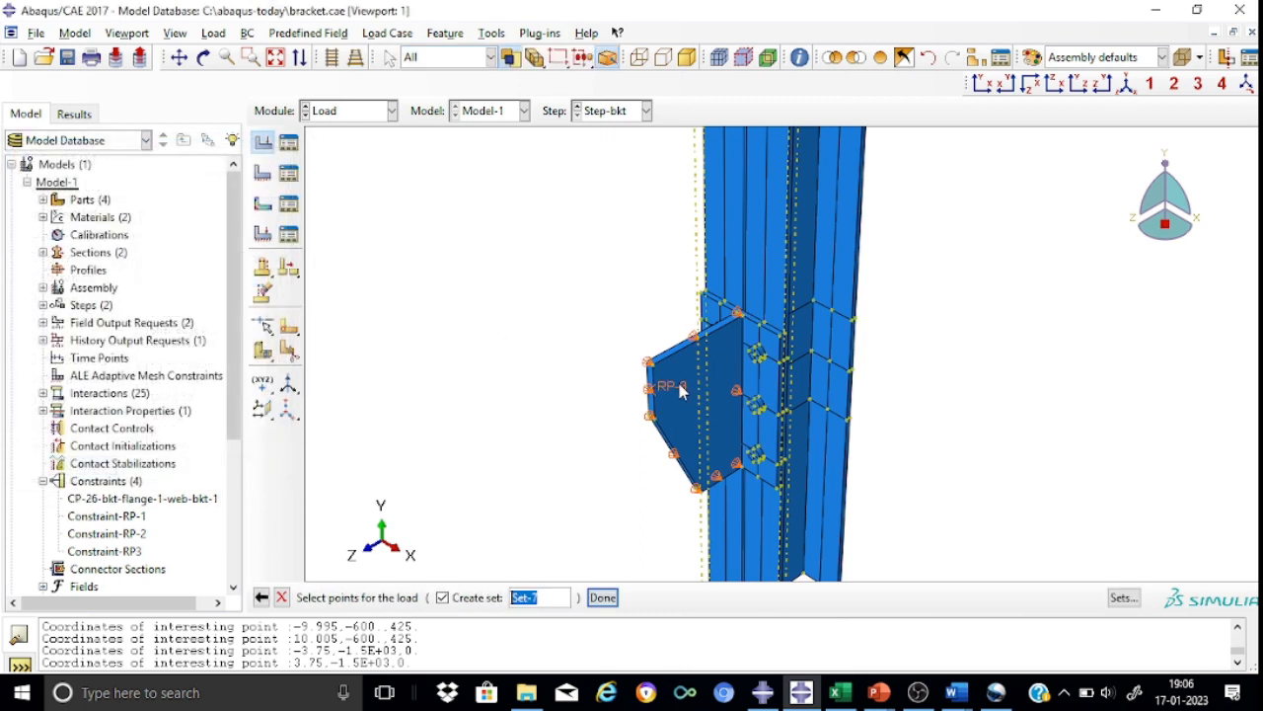
left_click(602, 598)
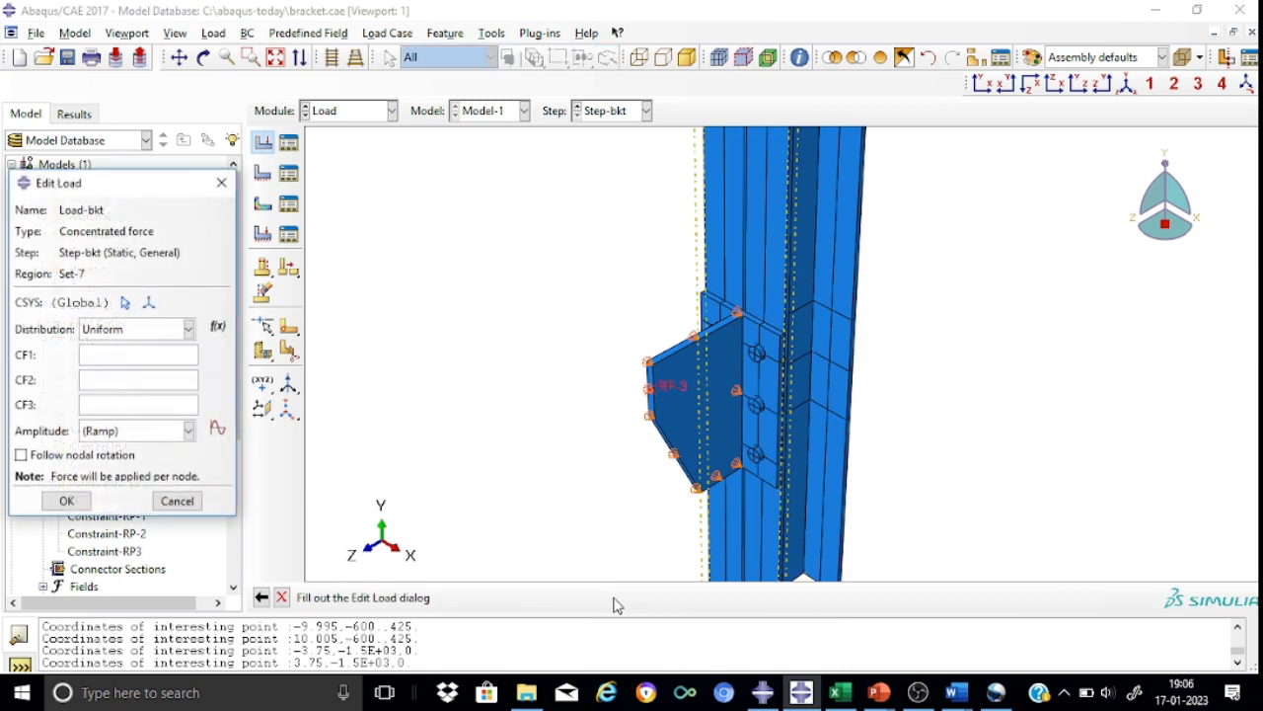
left_click(100, 381)
type("-200000")
left_click(69, 502)
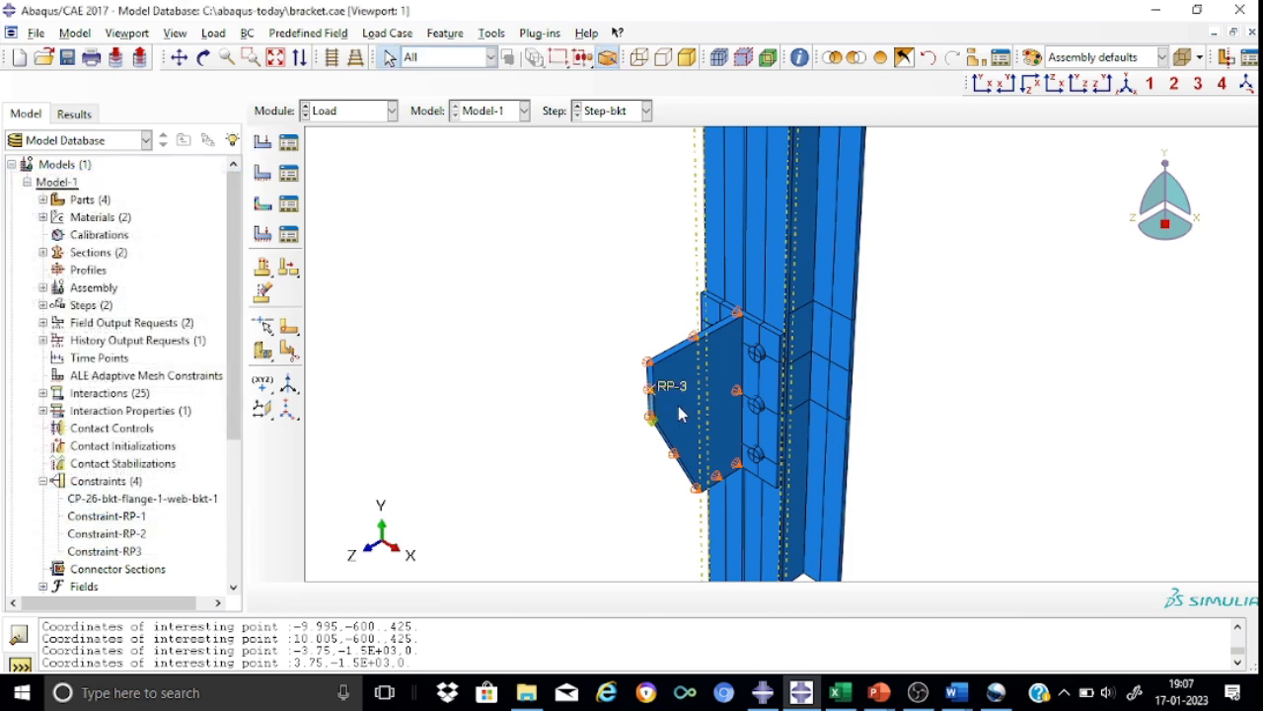
scroll(678, 412, "up", 5)
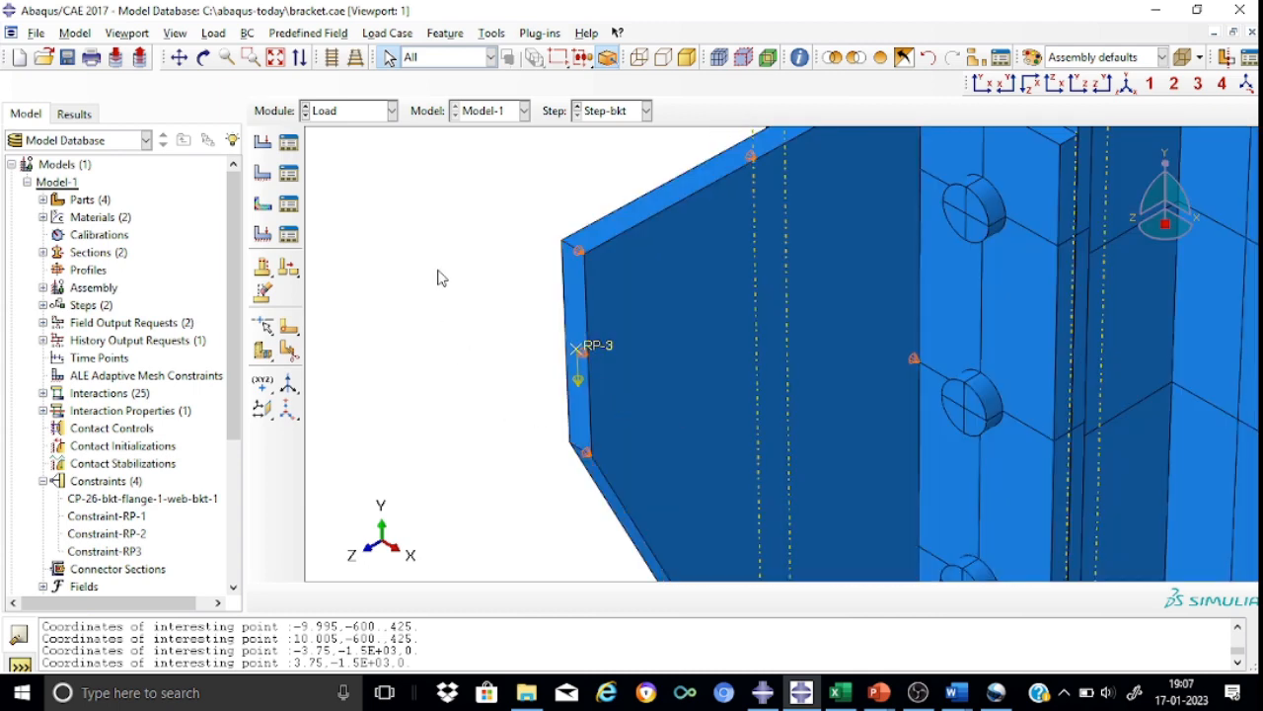
Step: Bring up the available modules to switch away from the Load module
left_click(393, 112)
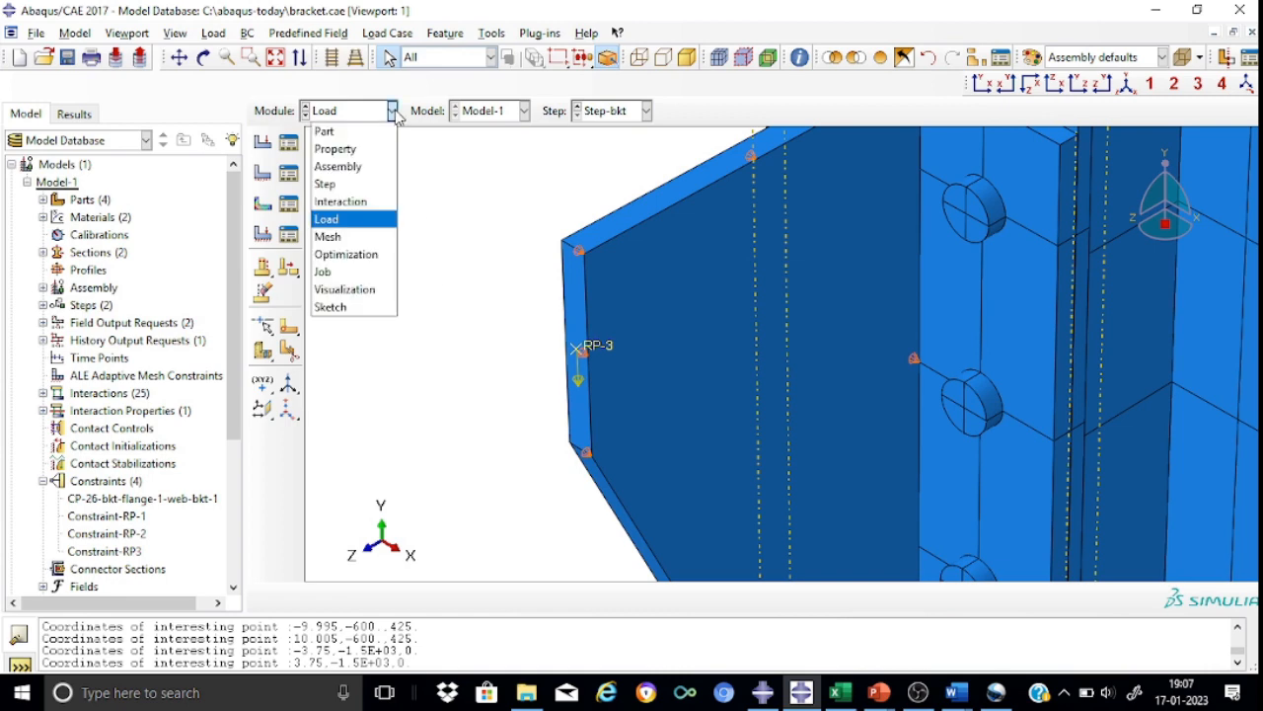